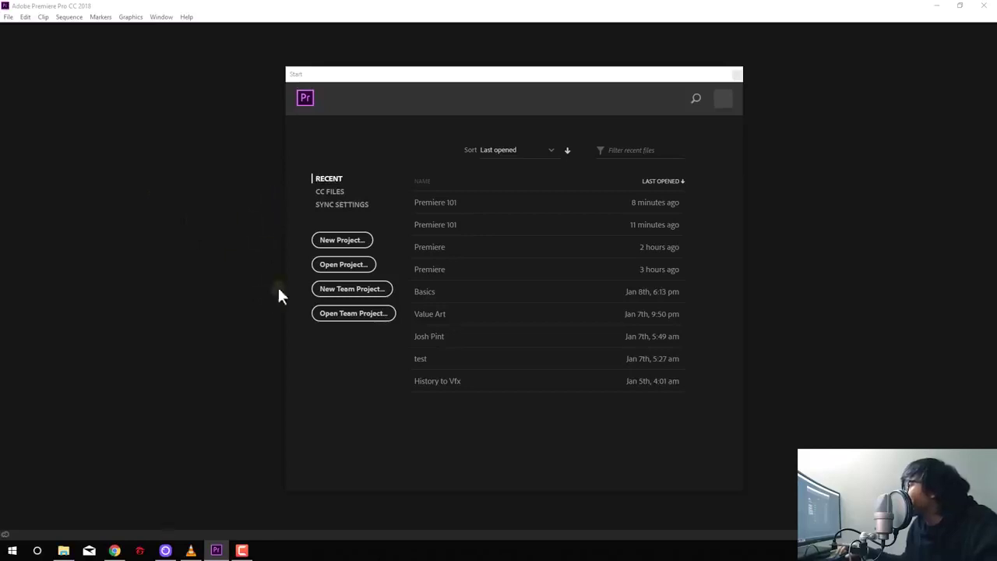
Create a new project named Premiere 101 in Desktop\Premiere 101, overwriting the existing file.
{"action": "left_click", "coordinate": [341, 241]}
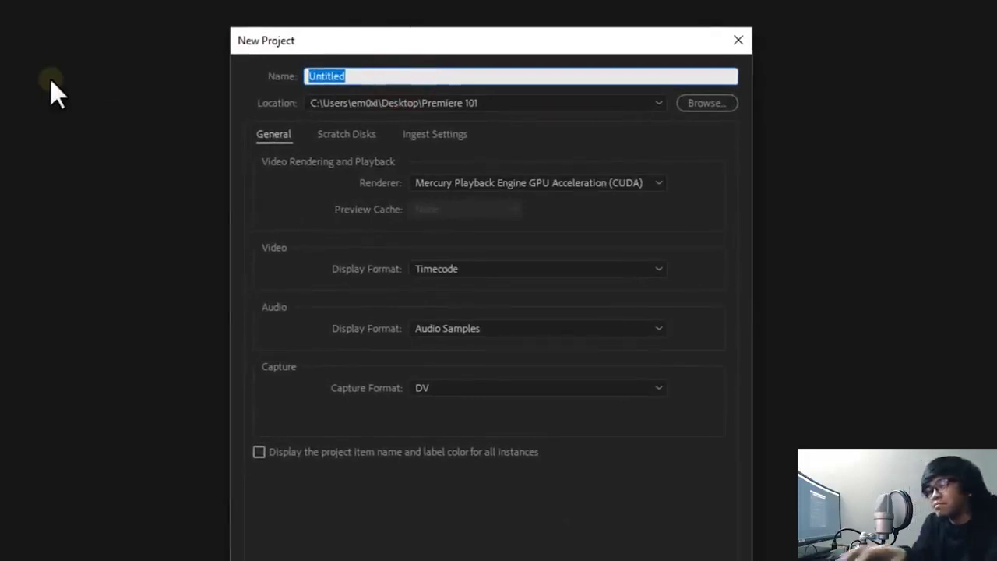
{"action": "type", "text": "Premoere 101"}
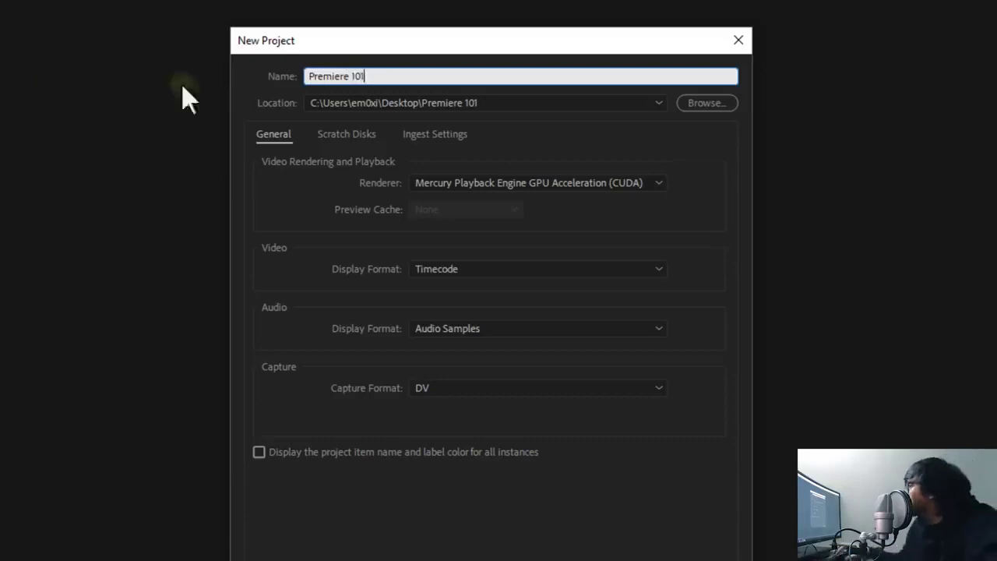
{"action": "left_click", "coordinate": [701, 103]}
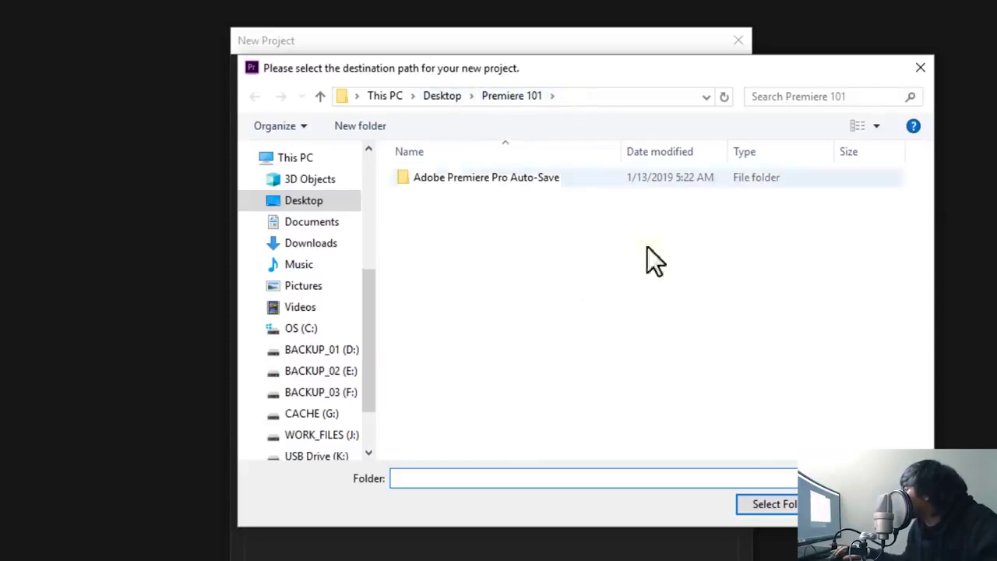
{"action": "left_click", "coordinate": [776, 505]}
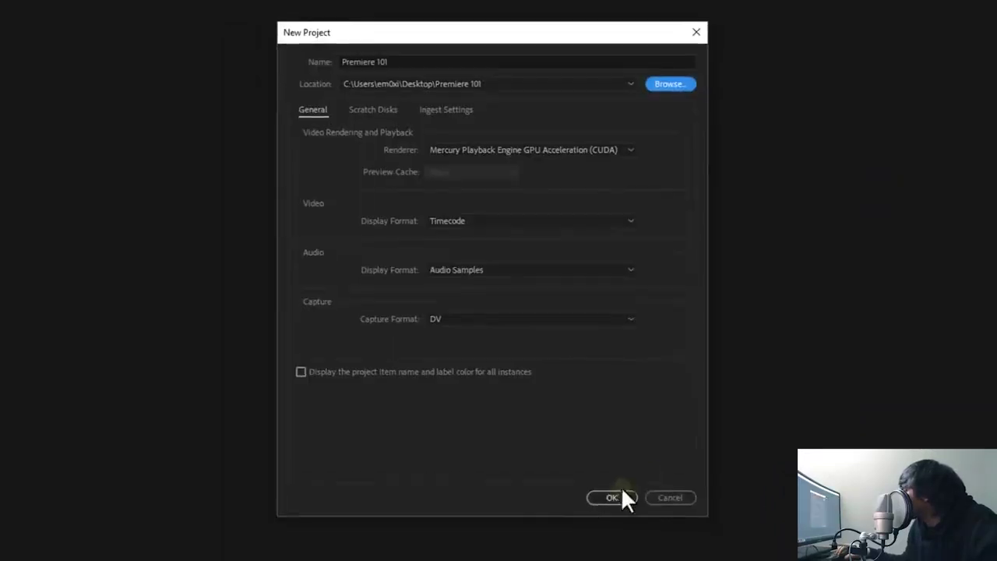
{"action": "left_click", "coordinate": [617, 496]}
{"action": "left_click", "coordinate": [543, 291]}
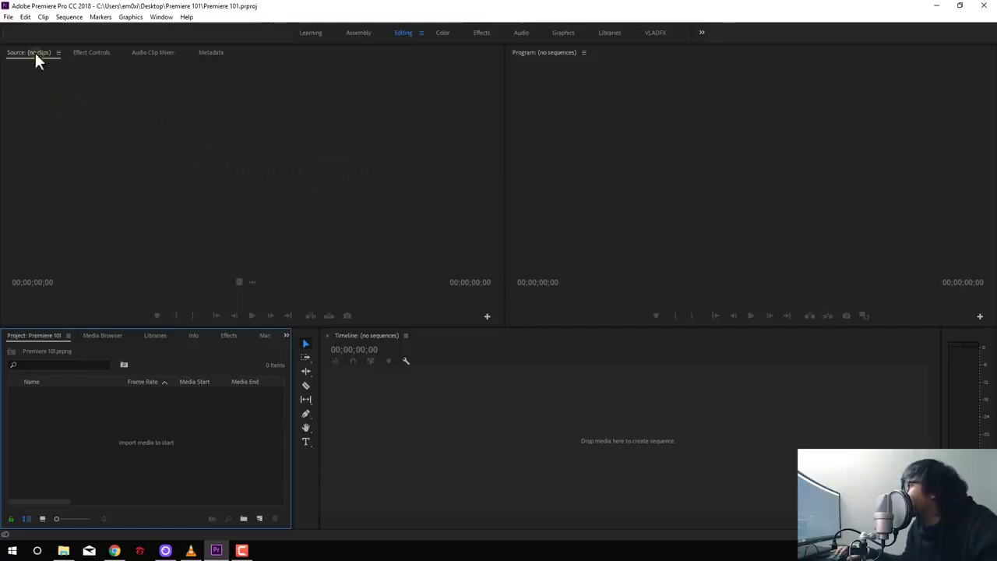
Widen the Program monitor over the Source monitor and readjust the Project/Timeline divider.
{"action": "left_click", "coordinate": [163, 195]}
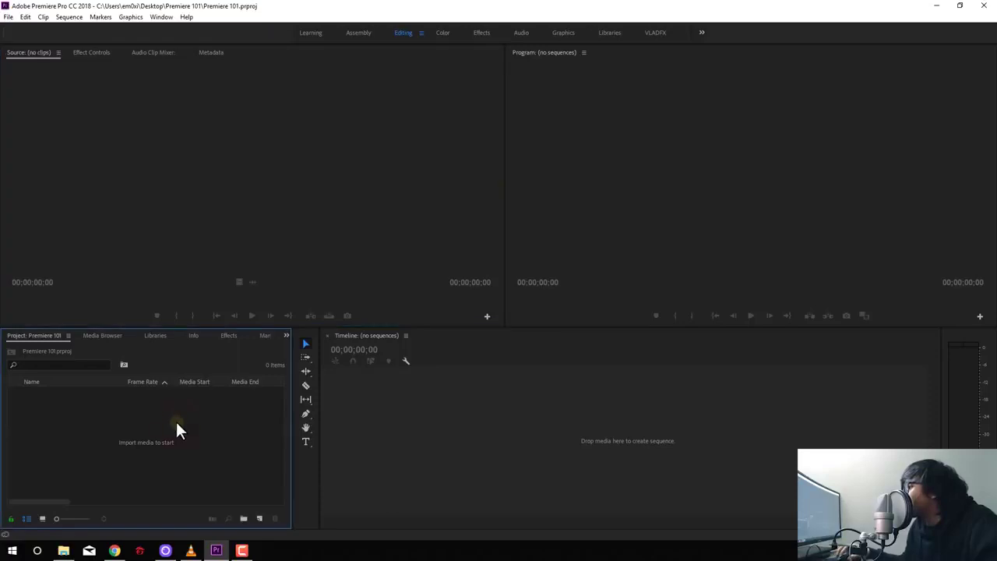
{"action": "left_click", "coordinate": [461, 442]}
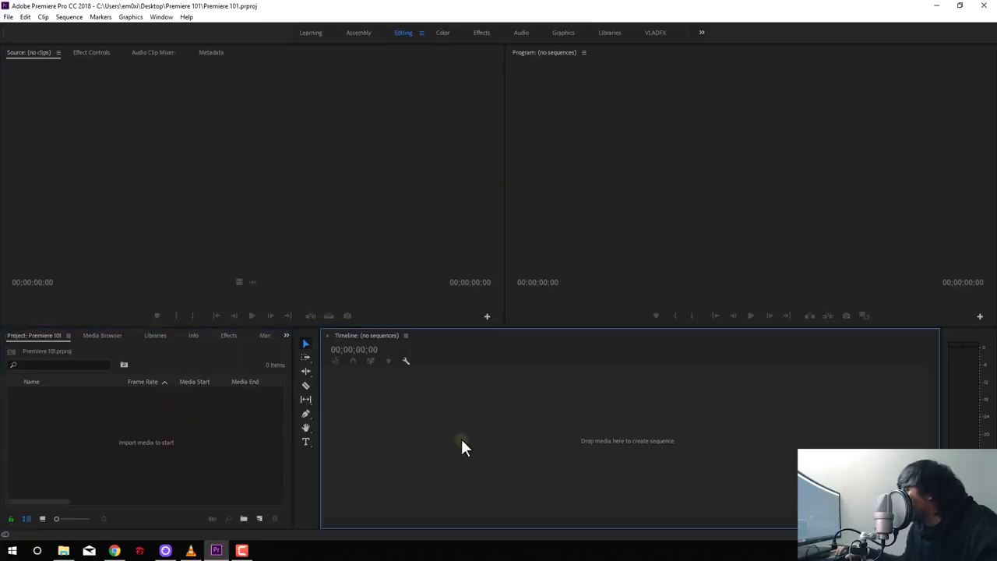
{"action": "left_click", "coordinate": [653, 156]}
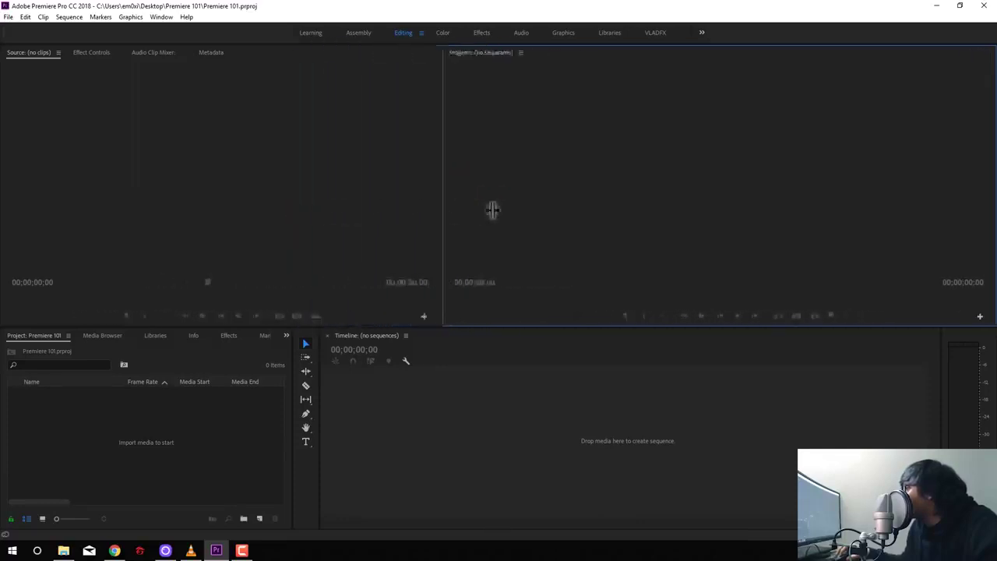
{"action": "mouse_move", "coordinate": [505, 193]}
{"action": "left_mouse_down"}
{"action": "mouse_move", "coordinate": [276, 213]}
{"action": "mouse_move", "coordinate": [360, 225]}
{"action": "mouse_move", "coordinate": [312, 224]}
{"action": "left_mouse_up"}
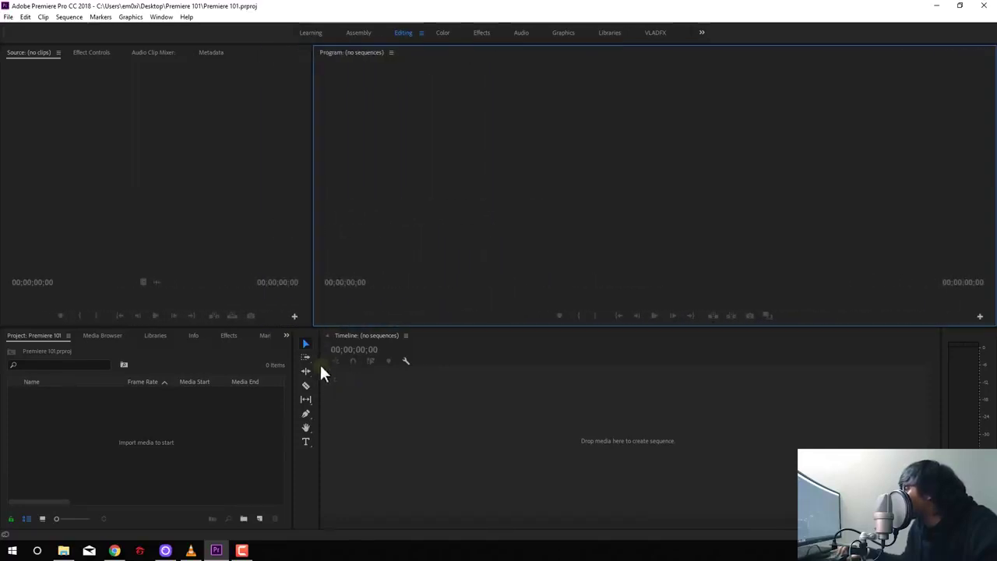
{"action": "left_click_drag", "start_coordinate": [320, 368], "coordinate": [158, 378]}
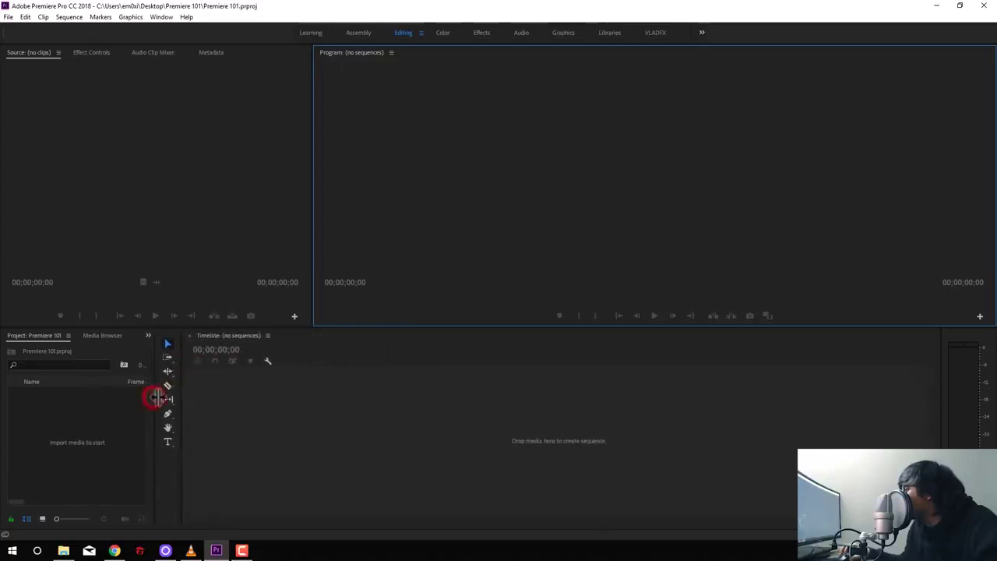
{"action": "left_click_drag", "start_coordinate": [157, 398], "coordinate": [308, 402]}
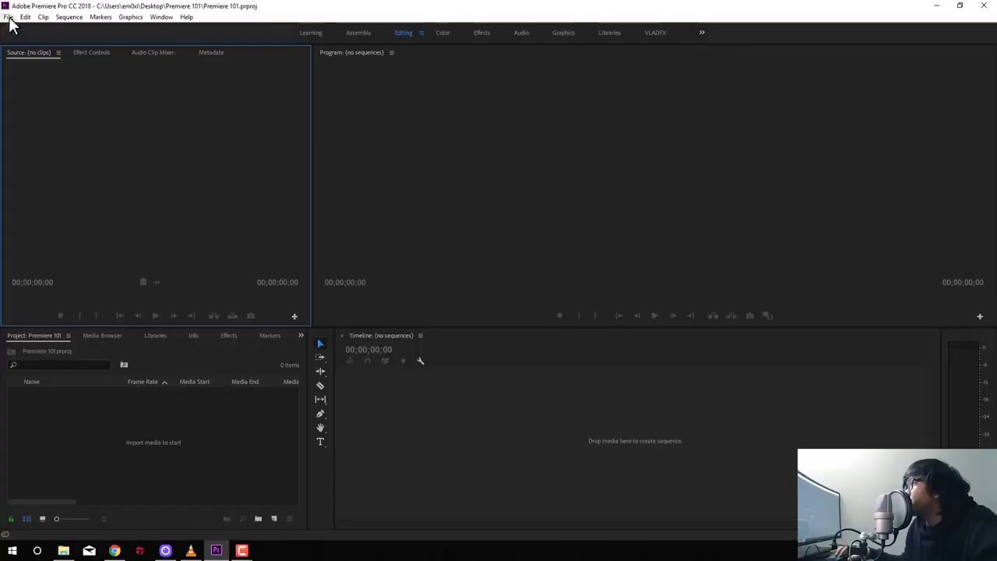
Import BG_MUSIC.MP4 through File > Import and switch the Project panel to Icon View.
{"action": "left_click", "coordinate": [10, 17]}
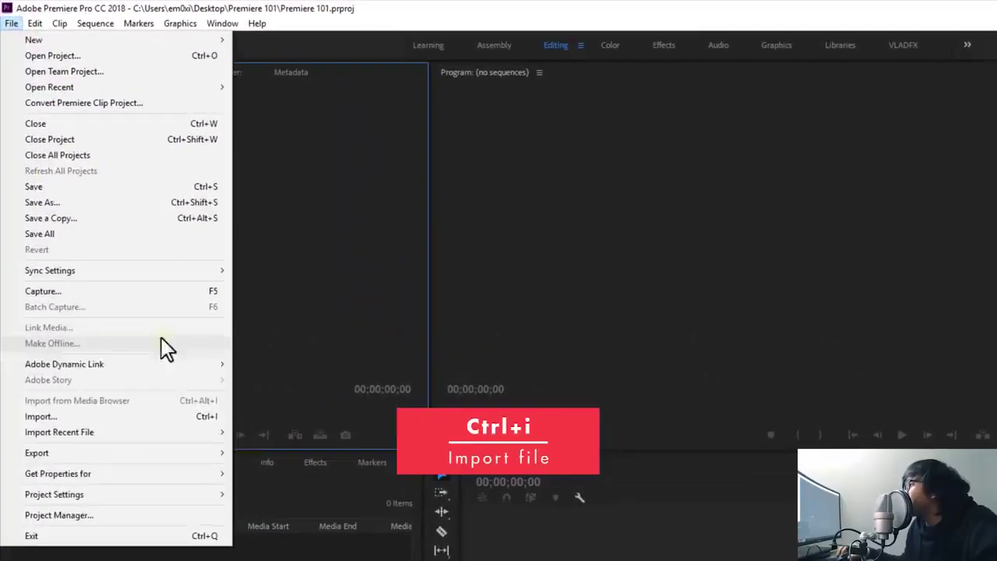
{"action": "left_click", "coordinate": [191, 416]}
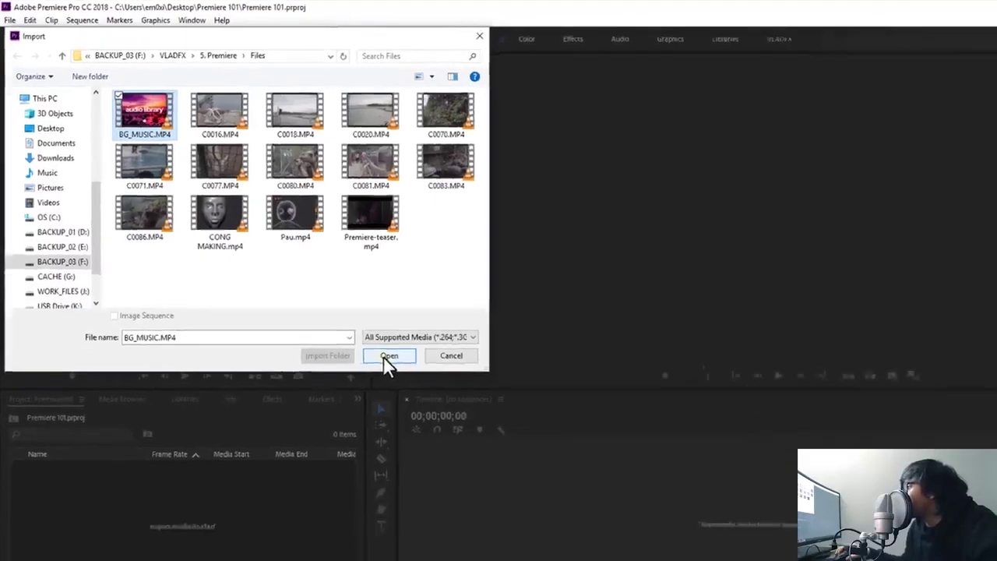
{"action": "left_click", "coordinate": [451, 414]}
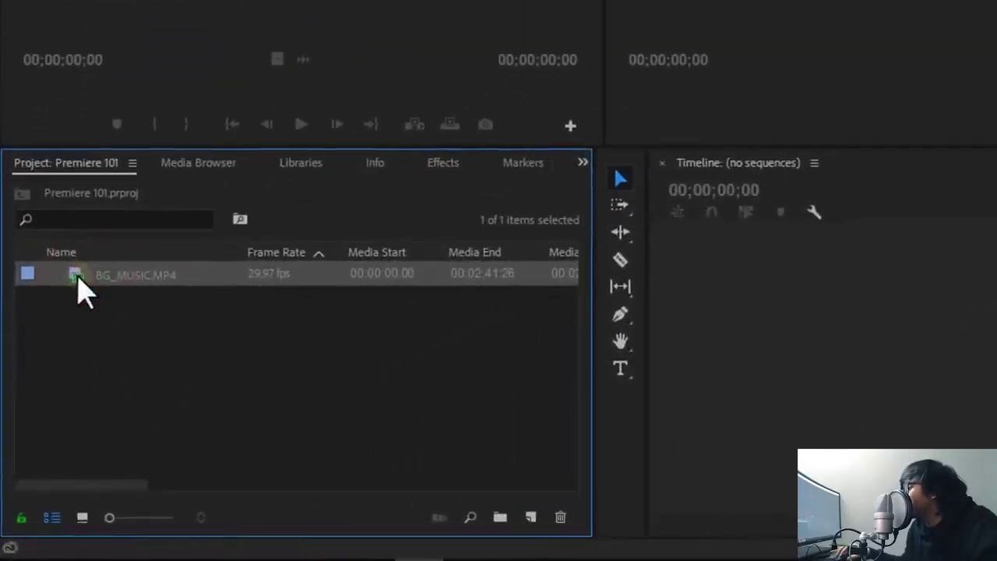
{"action": "left_click", "coordinate": [86, 519]}
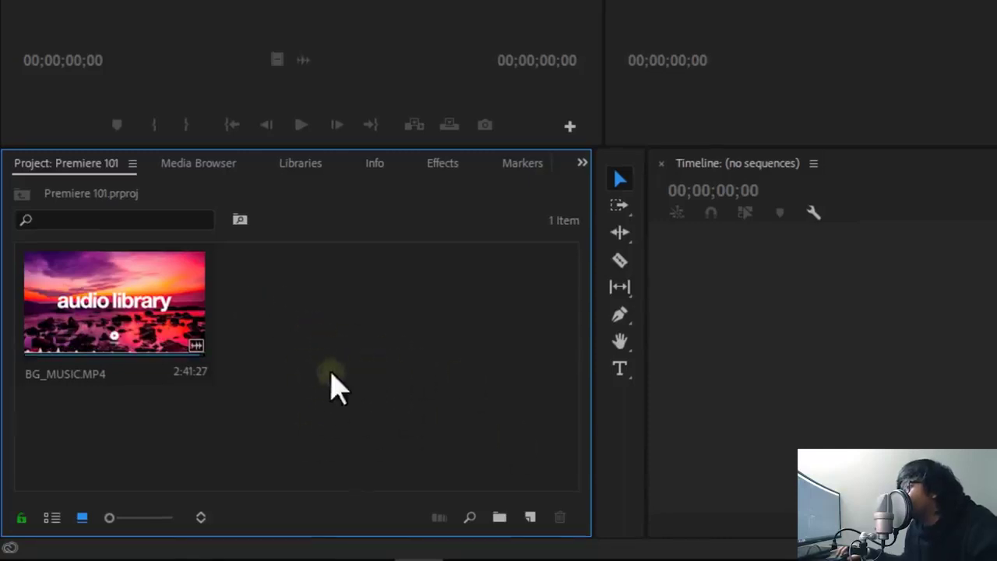
Import the animal clips C0083, C0086 and C0071 into the project.
{"action": "double_click", "coordinate": [172, 418]}
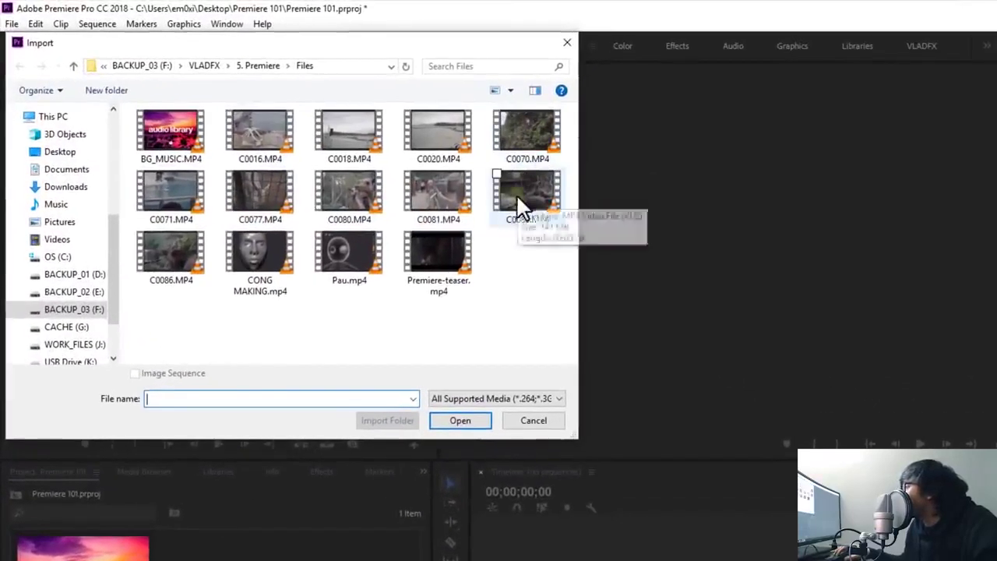
{"action": "left_click", "coordinate": [519, 207]}
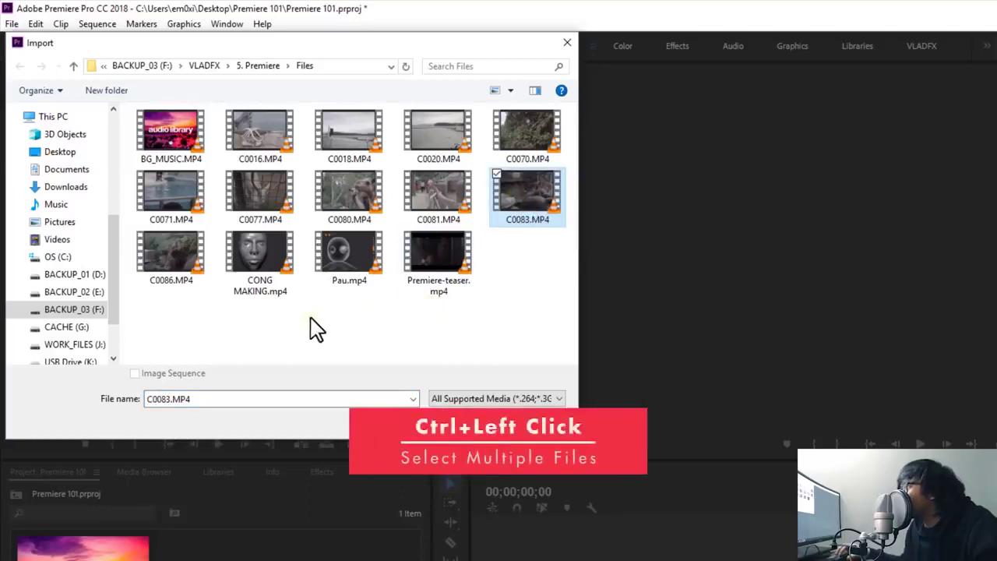
{"action": "left_click", "coordinate": [176, 257], "text": "ctrl"}
{"action": "left_click", "coordinate": [185, 204], "text": "ctrl"}
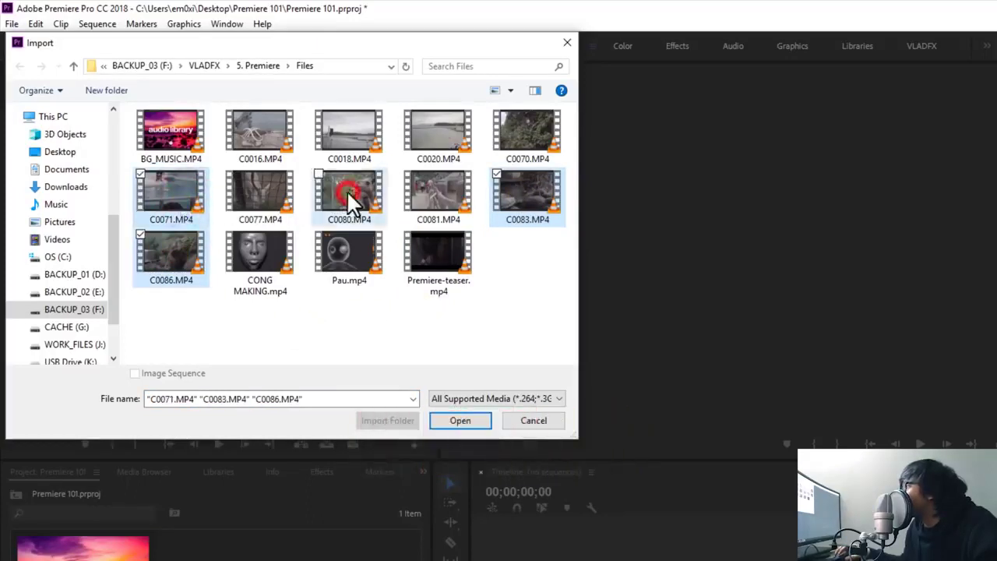
{"action": "left_click", "coordinate": [460, 425]}
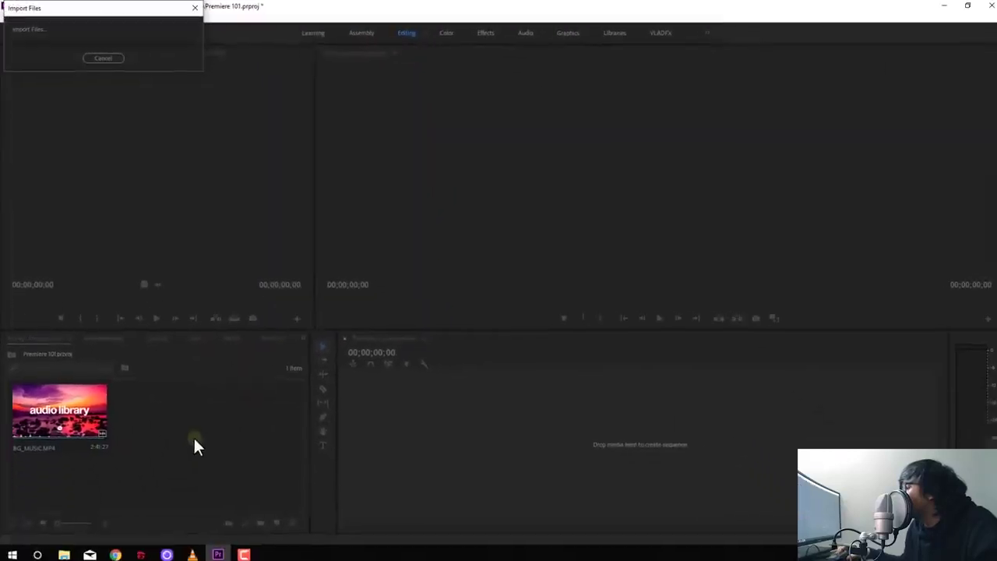
Enlarge the clip thumbnails to two per row, then switch the Project panel to List View.
{"action": "left_click", "coordinate": [260, 476]}
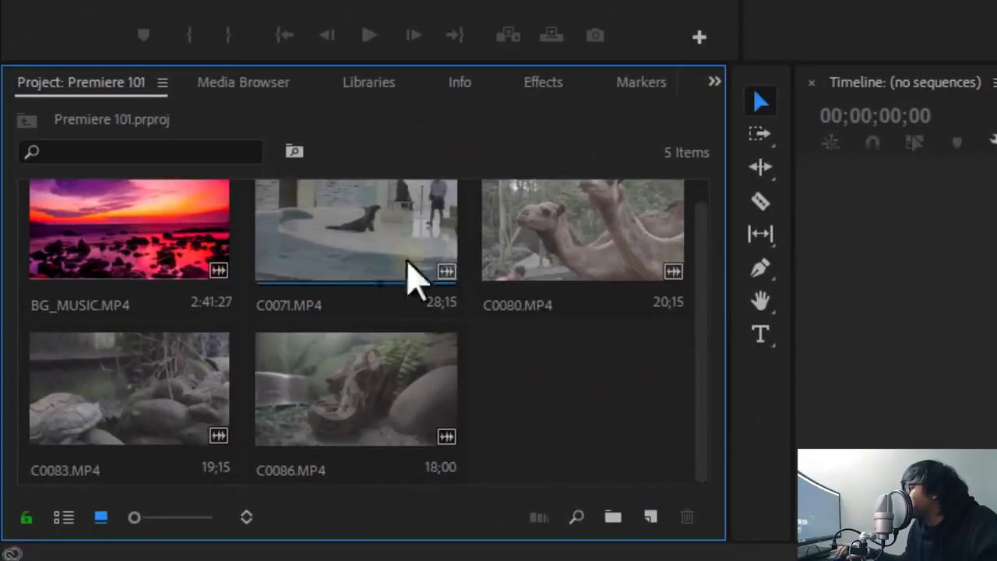
{"action": "scroll", "coordinate": [413, 276], "scroll_direction": "up", "scroll_amount": 1}
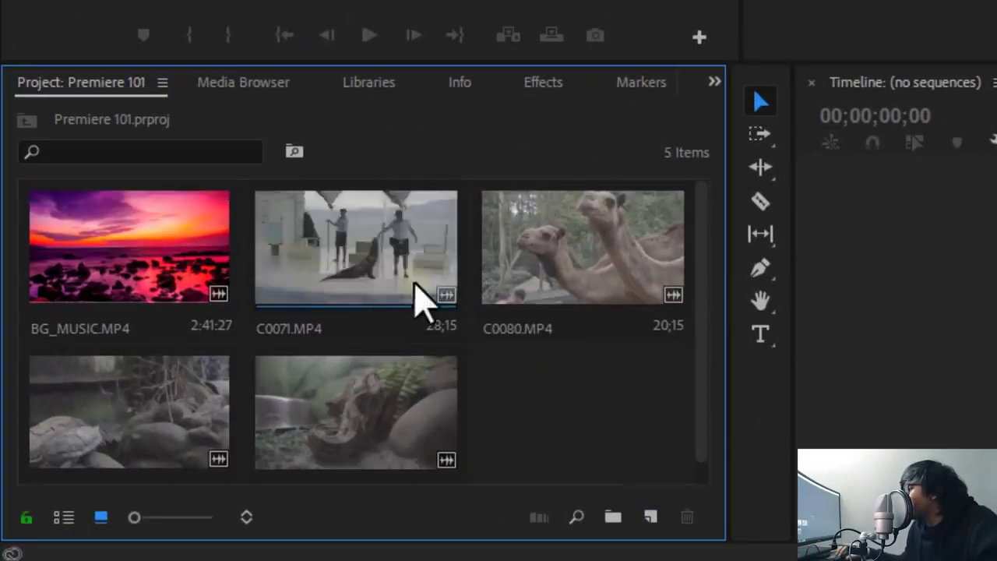
{"action": "left_click", "coordinate": [599, 433]}
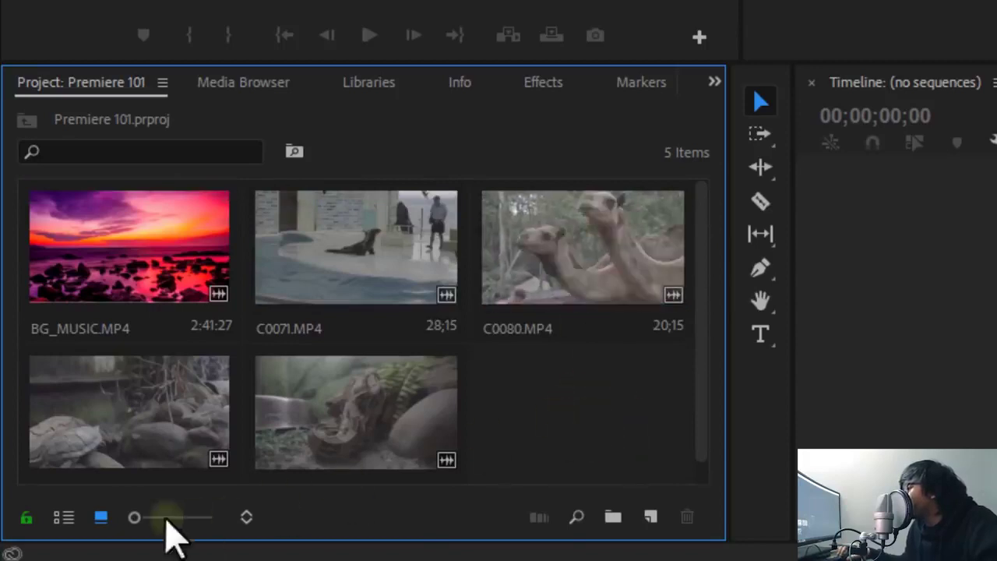
{"action": "left_click_drag", "start_coordinate": [134, 517], "coordinate": [198, 521]}
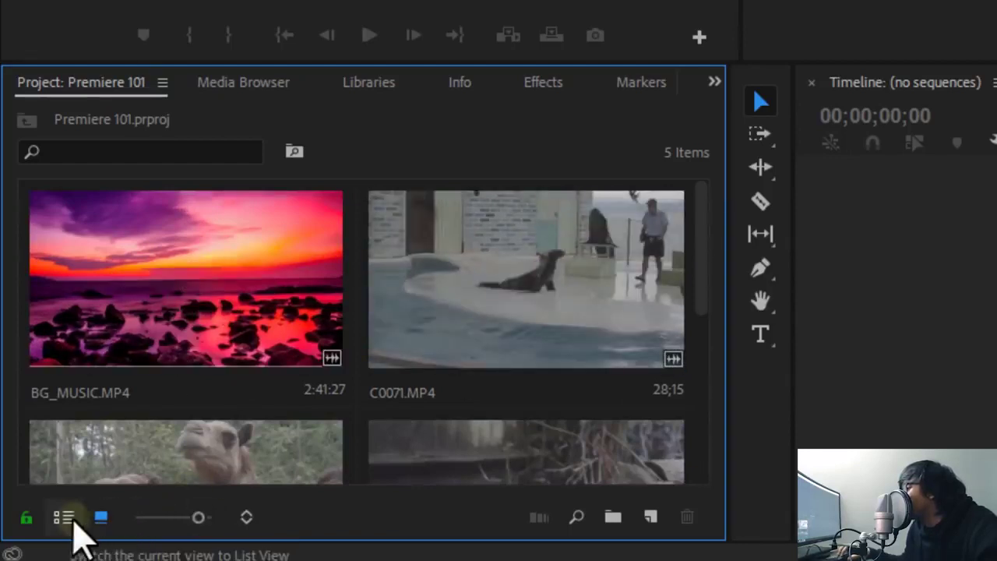
{"action": "left_click", "coordinate": [63, 517]}
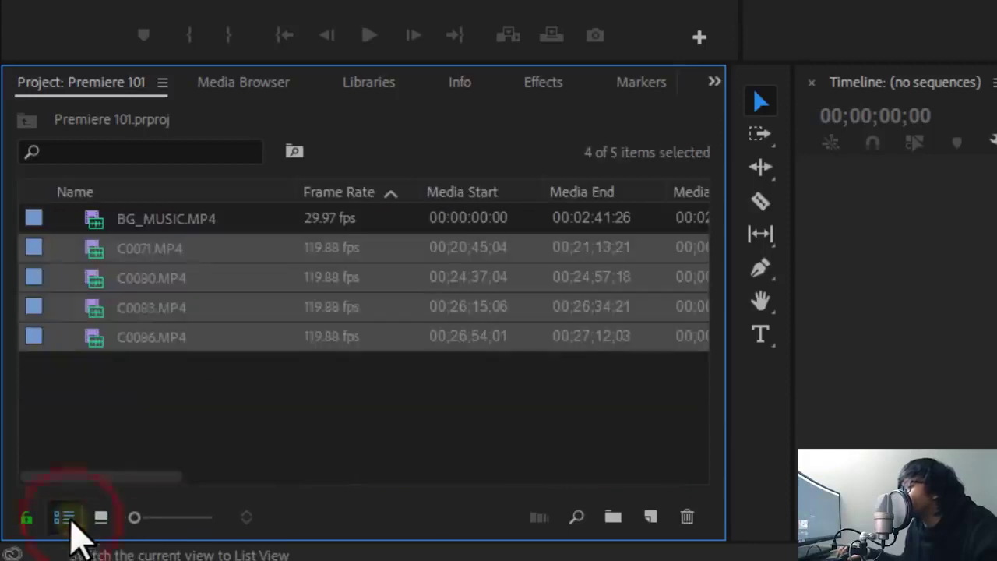
Practise selecting the four clips by marquee and by single clicks, then deselect all.
{"action": "left_click", "coordinate": [189, 440]}
{"action": "left_click_drag", "start_coordinate": [161, 382], "coordinate": [187, 265]}
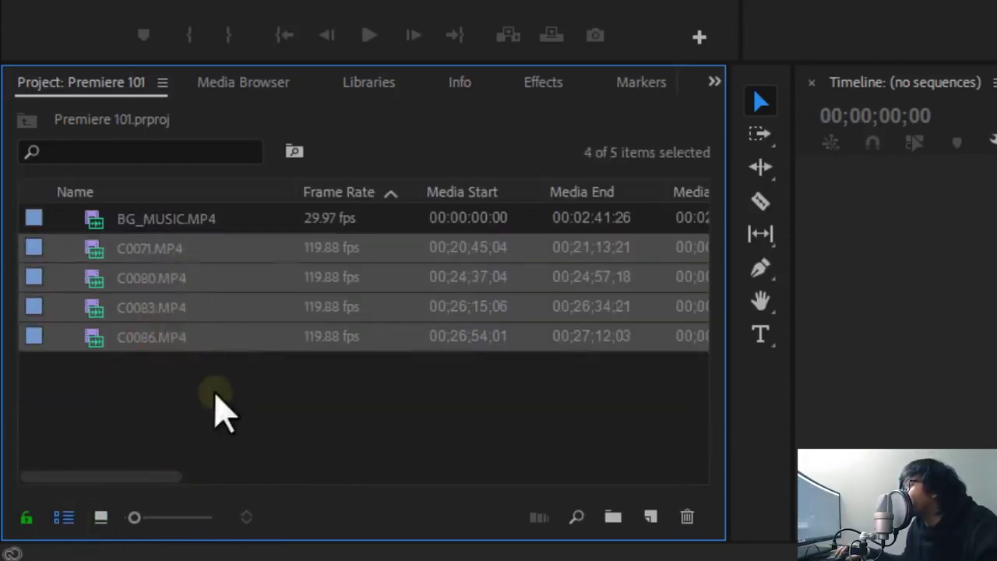
{"action": "left_click_drag", "start_coordinate": [212, 383], "coordinate": [183, 335]}
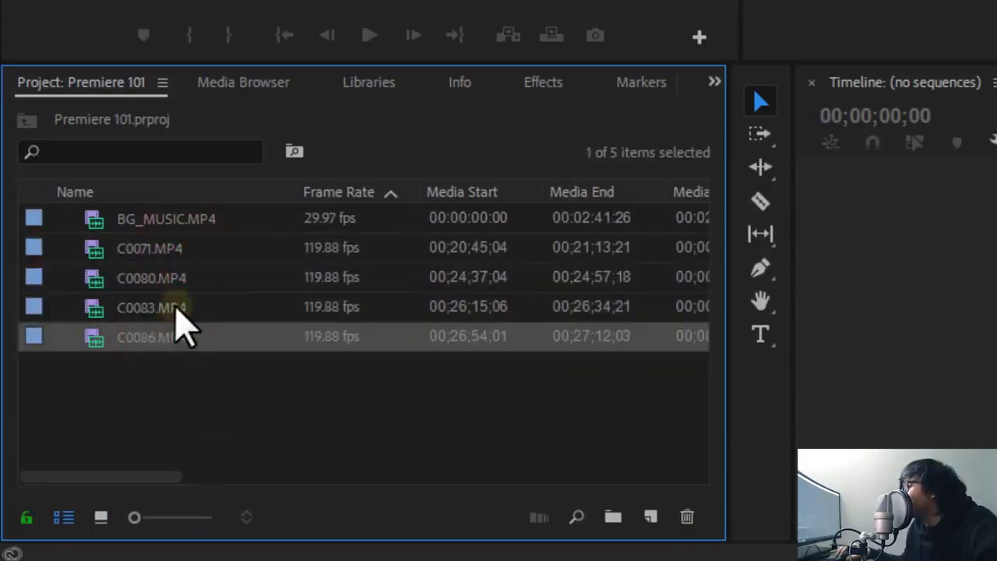
{"action": "left_click", "coordinate": [176, 306]}
{"action": "left_click", "coordinate": [182, 248]}
{"action": "left_click", "coordinate": [315, 425]}
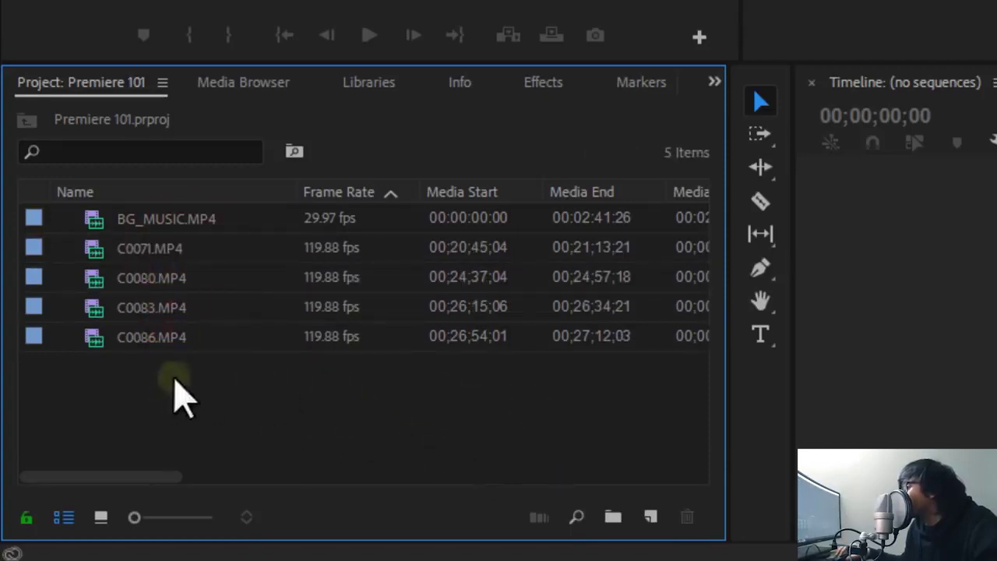
{"action": "left_click_drag", "start_coordinate": [157, 383], "coordinate": [187, 245]}
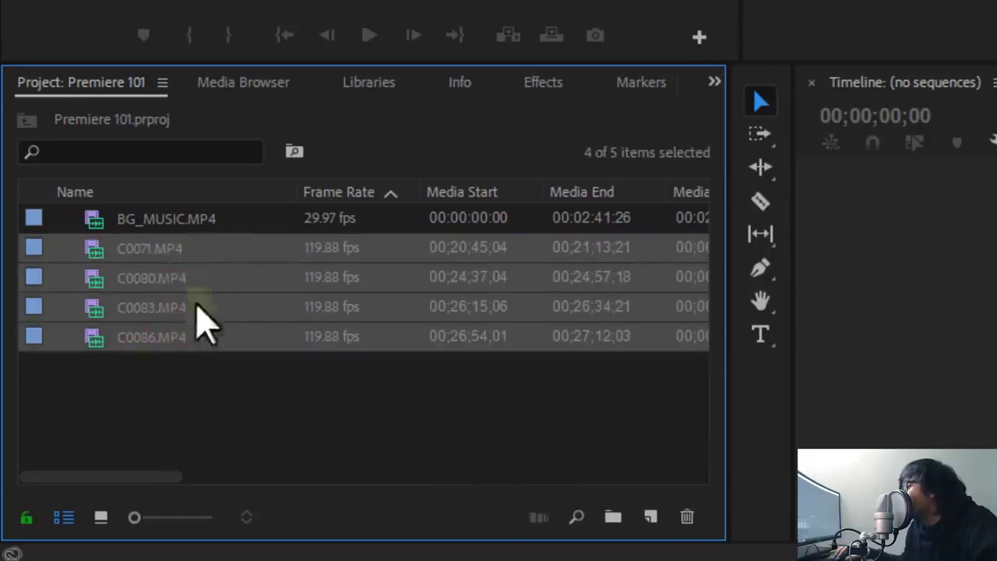
{"action": "left_click", "coordinate": [332, 424]}
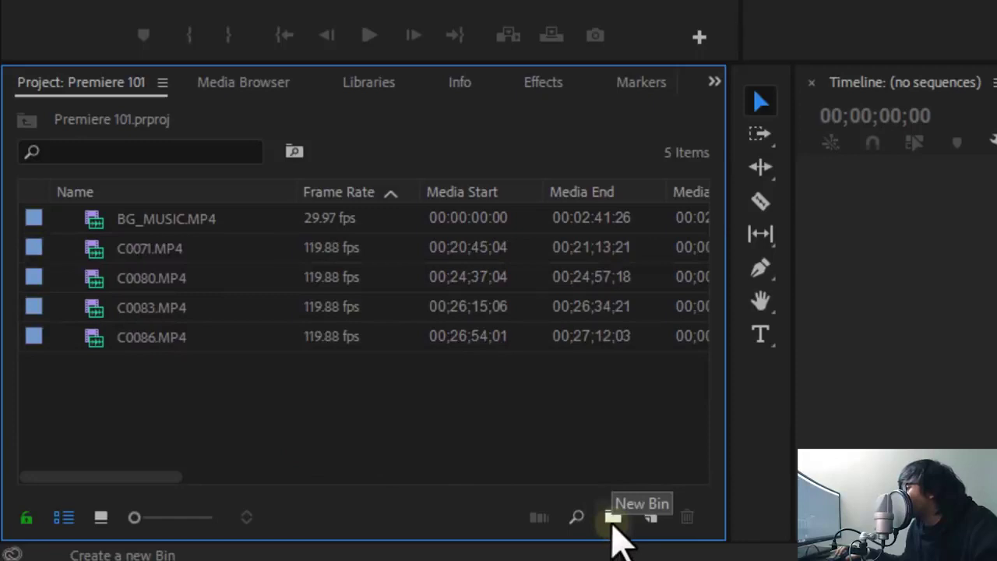
Create a bin named Footage and move the four animal clips into it.
{"action": "right_click", "coordinate": [399, 406]}
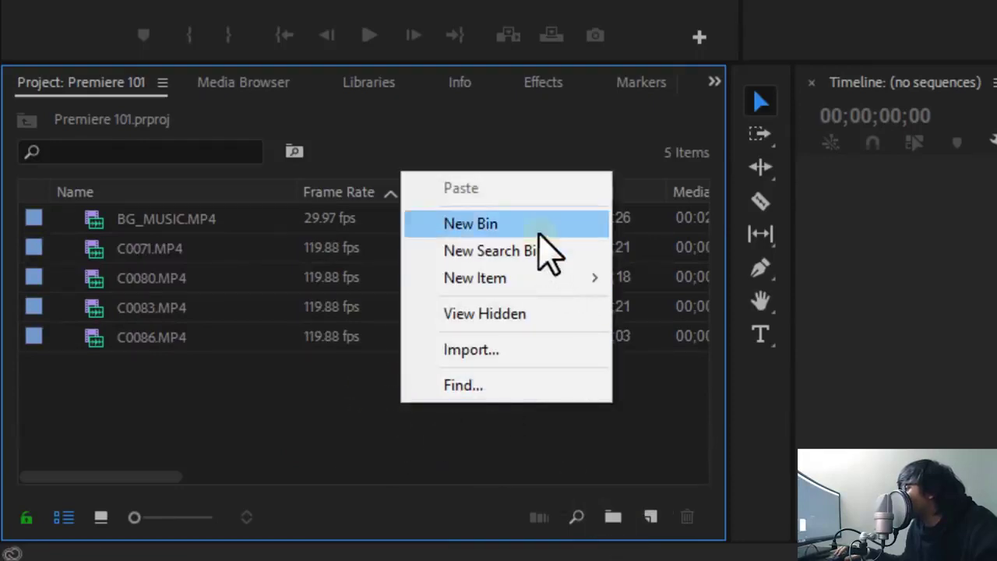
{"action": "left_click", "coordinate": [539, 231]}
{"action": "type", "text": "F"}
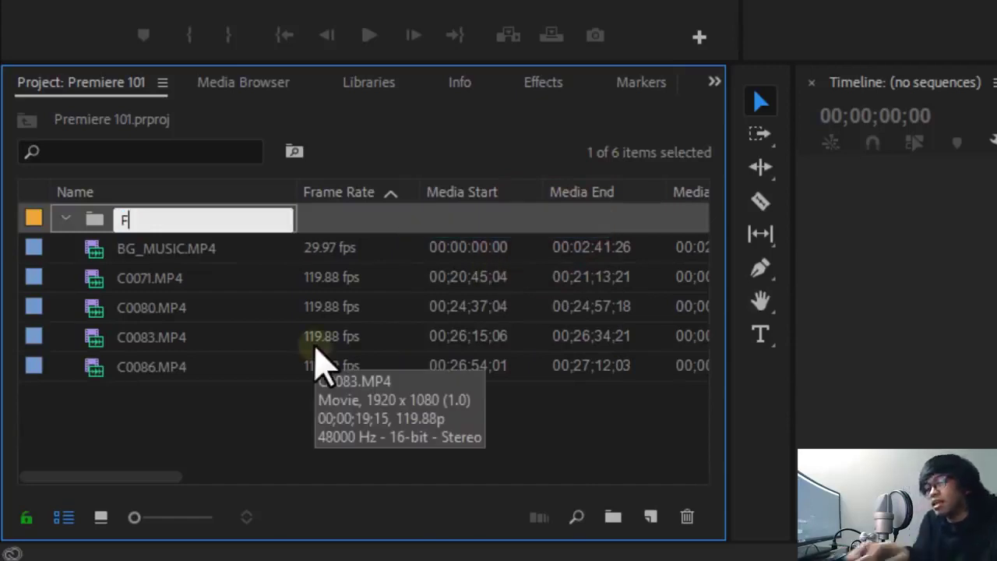
{"action": "type", "text": "ootage"}
{"action": "key", "text": "Tab"}
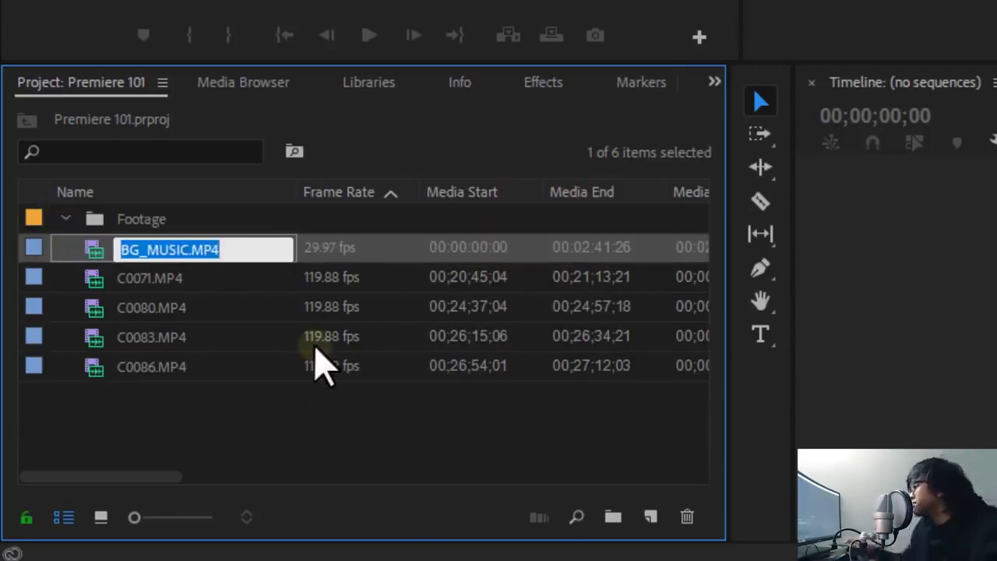
{"action": "left_click", "coordinate": [173, 377]}
{"action": "left_click", "coordinate": [161, 282], "text": "shift"}
{"action": "left_click_drag", "start_coordinate": [160, 285], "coordinate": [156, 222]}
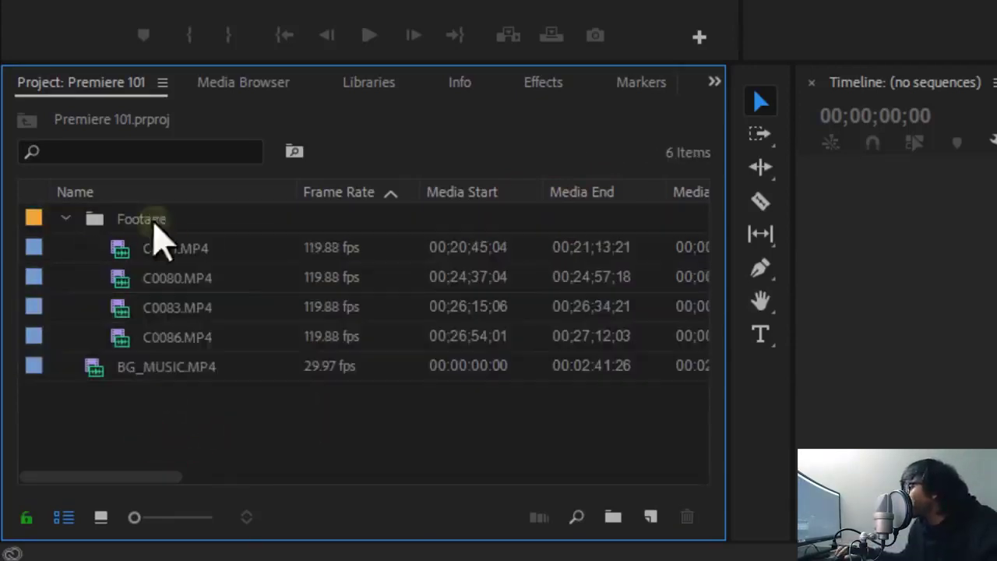
{"action": "left_click", "coordinate": [230, 430]}
{"action": "left_click", "coordinate": [67, 219]}
{"action": "left_click", "coordinate": [221, 341]}
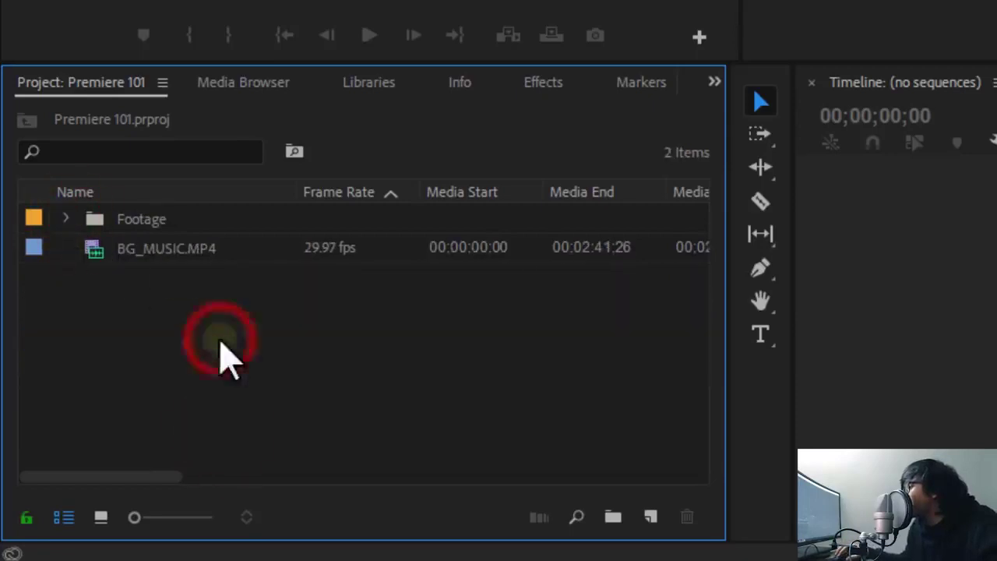
Put BG_MUSIC.MP4 into a new bin named Audio and collapse both bins.
{"action": "mouse_move", "coordinate": [140, 251]}
{"action": "left_mouse_down"}
{"action": "mouse_move", "coordinate": [505, 303]}
{"action": "mouse_move", "coordinate": [612, 517]}
{"action": "left_mouse_up"}
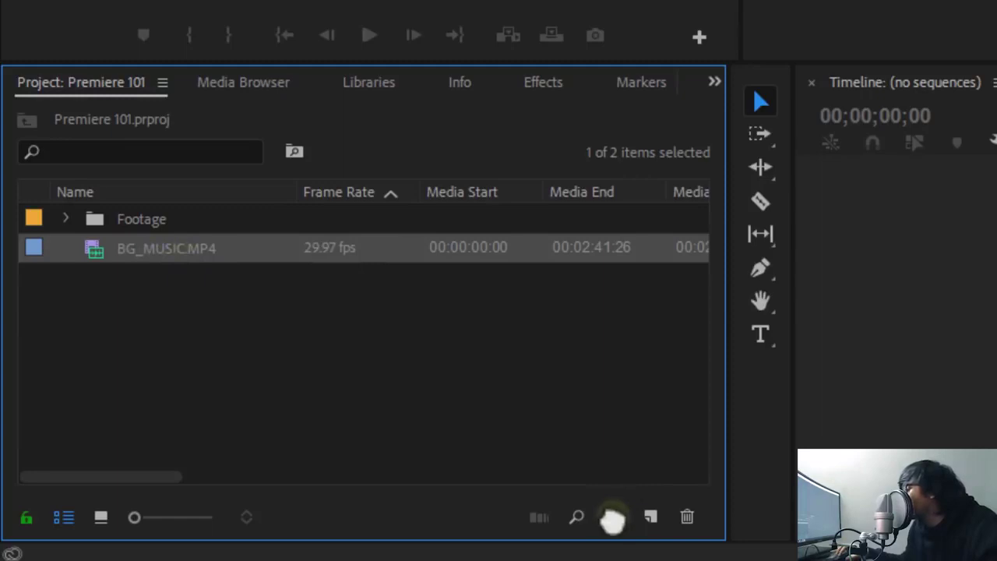
{"action": "left_click_drag", "start_coordinate": [613, 519], "coordinate": [612, 518]}
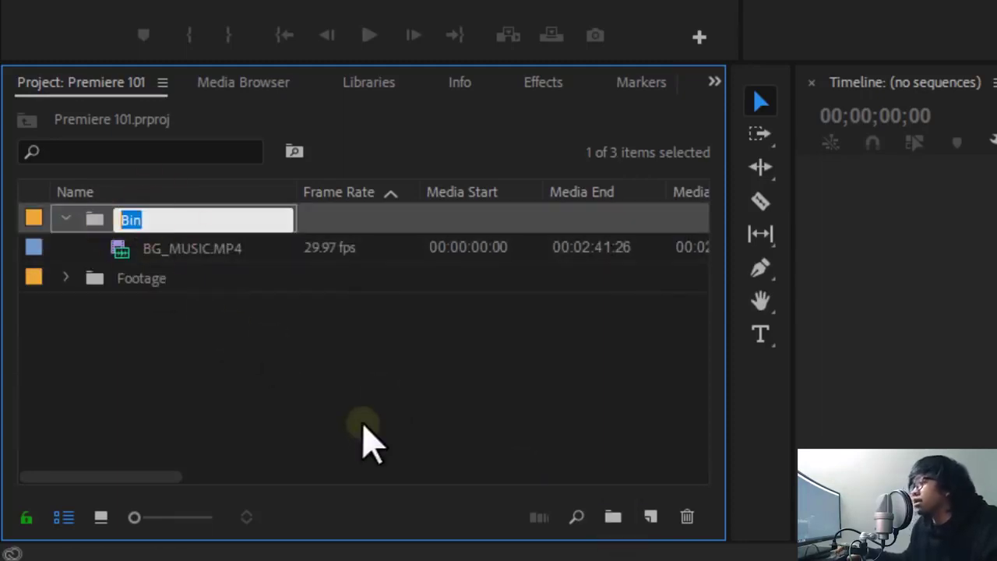
{"action": "type", "text": "Audio"}
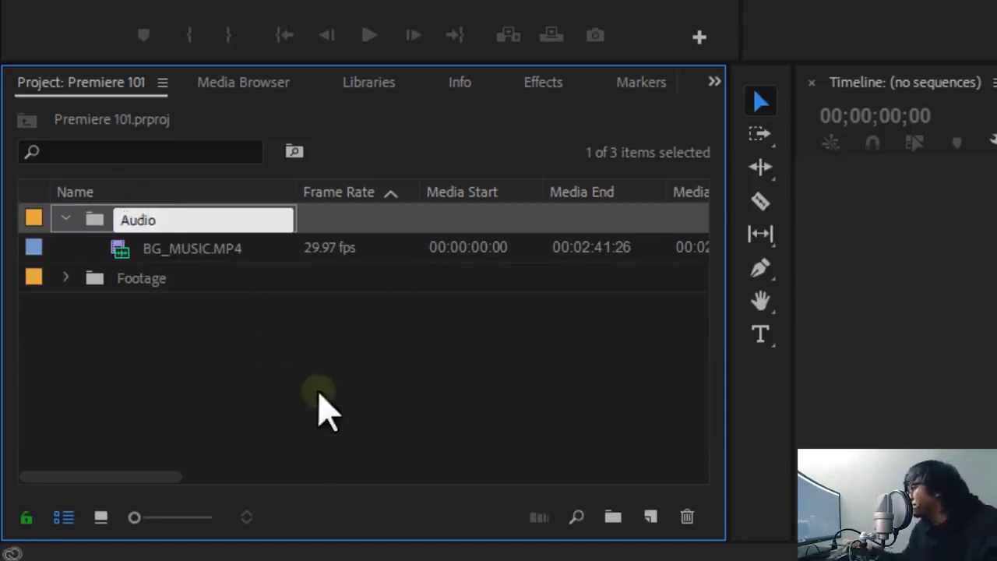
{"action": "left_click", "coordinate": [320, 411]}
{"action": "left_click", "coordinate": [66, 278]}
{"action": "left_click", "coordinate": [66, 278]}
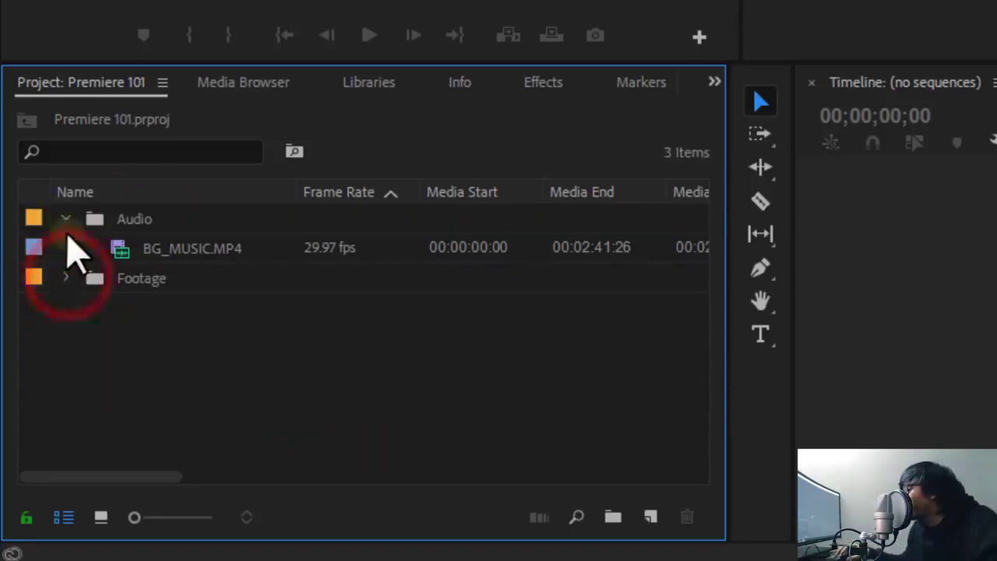
{"action": "left_click", "coordinate": [65, 218]}
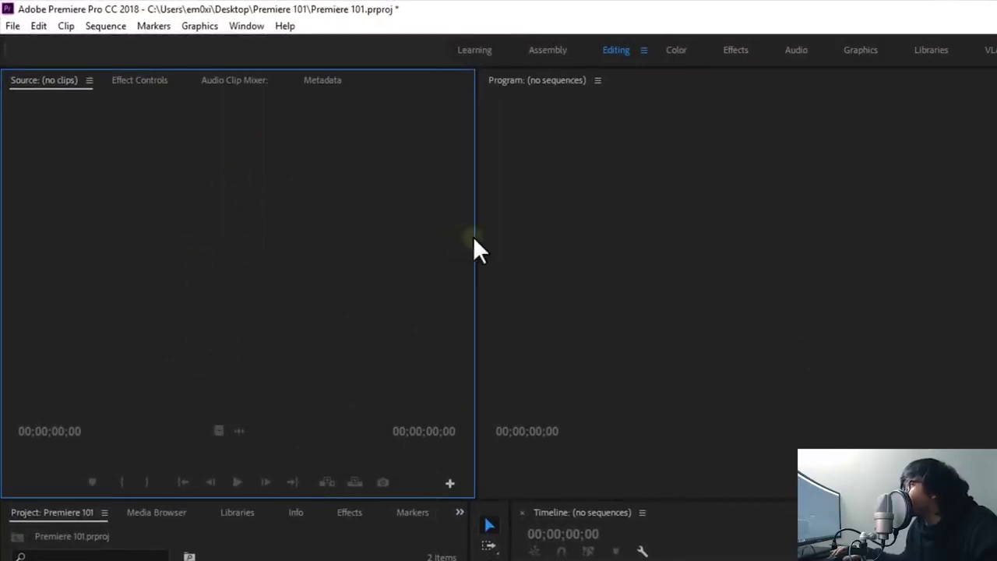
Load C0071.MP4 into the Source monitor, review it, and set an In point before the sea lion's leap.
{"action": "left_click_drag", "start_coordinate": [475, 236], "coordinate": [496, 239]}
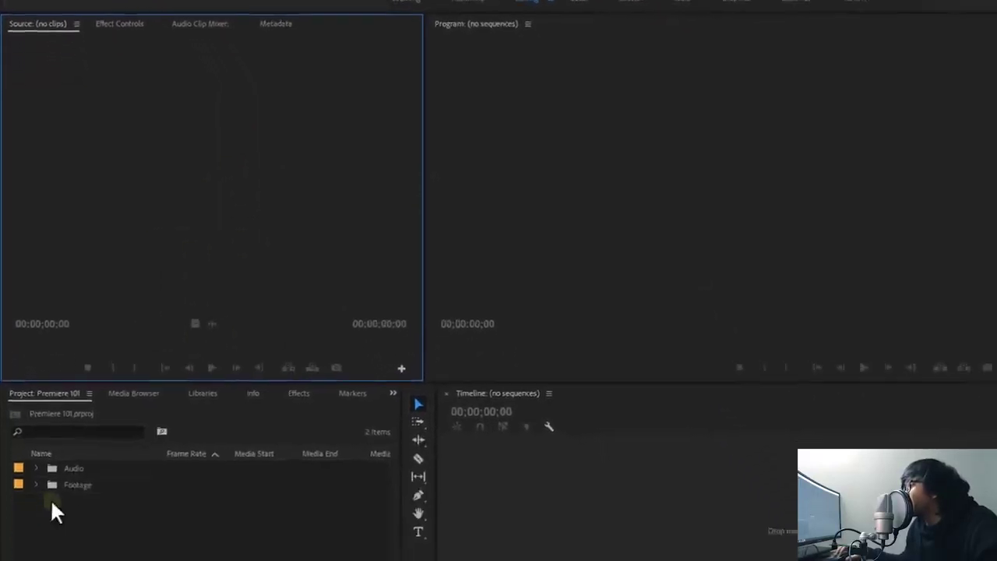
{"action": "left_click", "coordinate": [36, 484]}
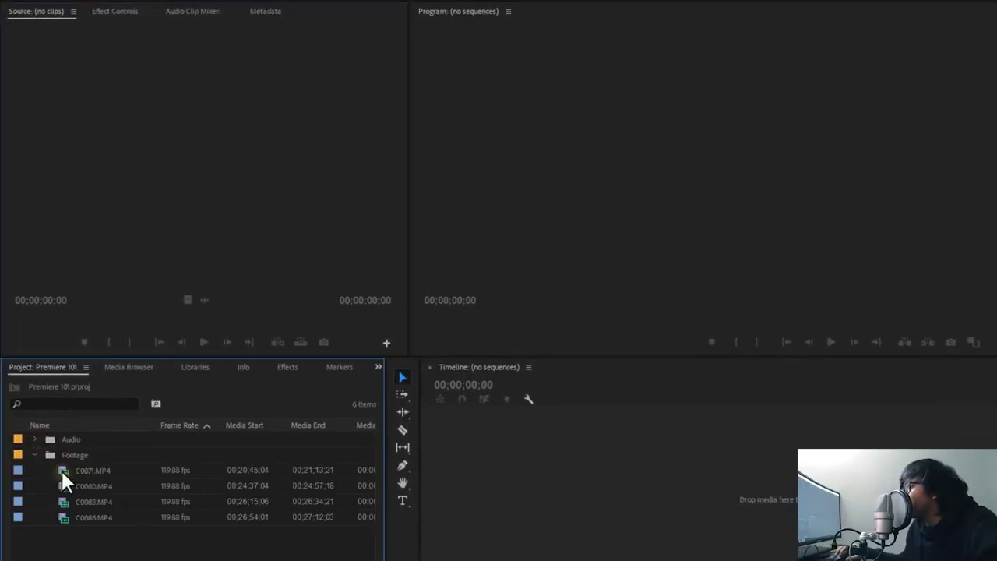
{"action": "double_click", "coordinate": [61, 470]}
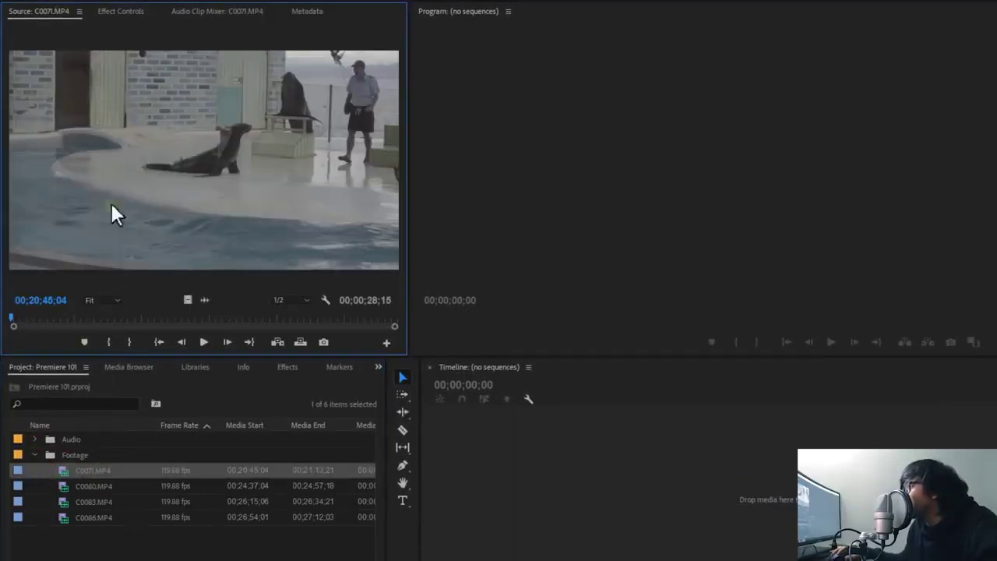
{"action": "left_click_drag", "start_coordinate": [42, 316], "coordinate": [62, 316]}
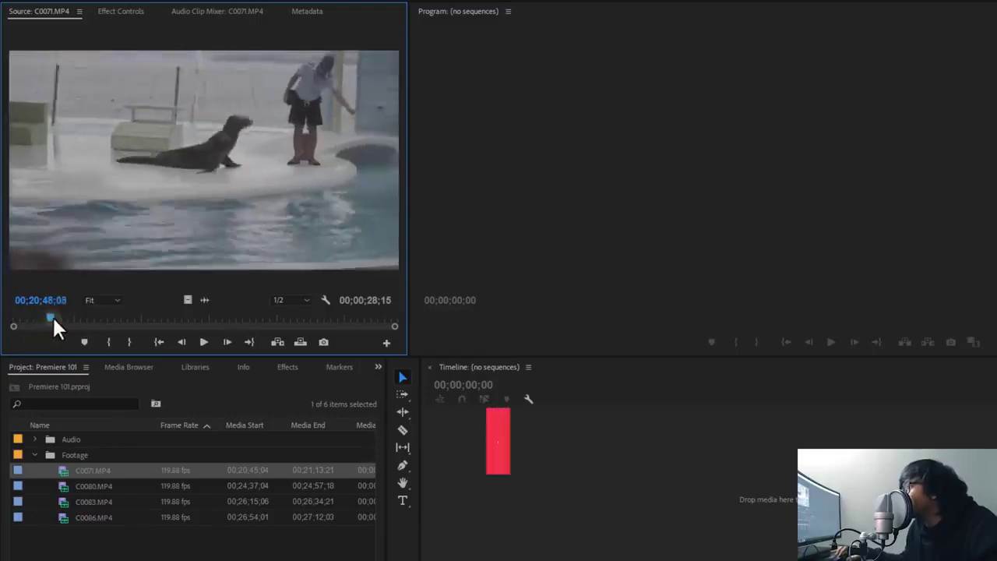
{"action": "key", "text": "space"}
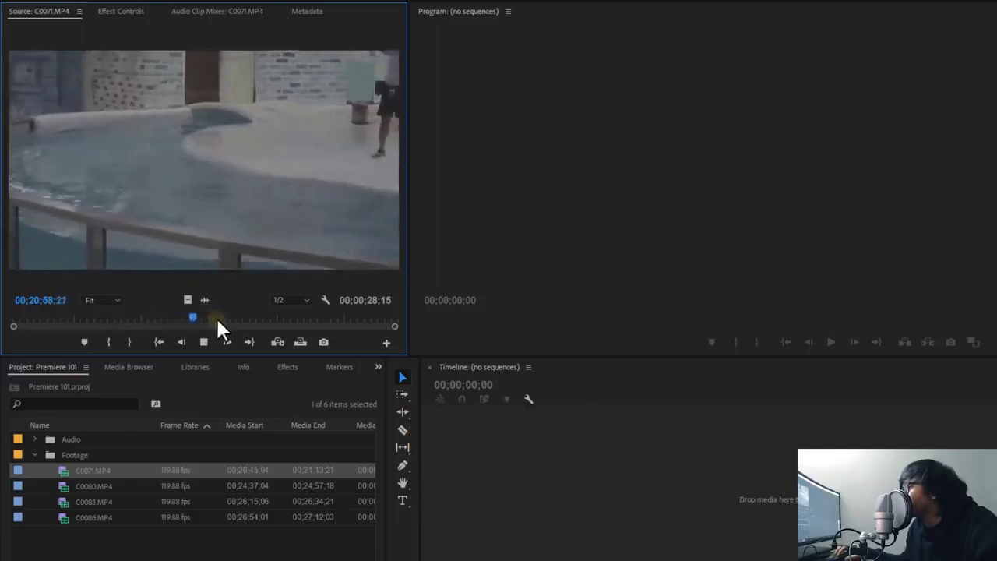
{"action": "left_click_drag", "start_coordinate": [219, 316], "coordinate": [196, 314]}
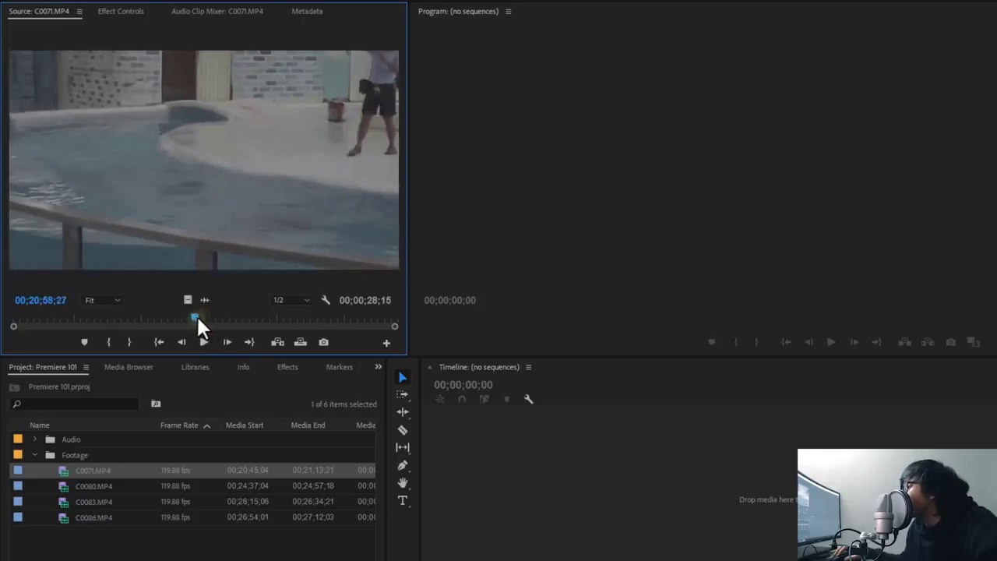
{"action": "key", "text": "space"}
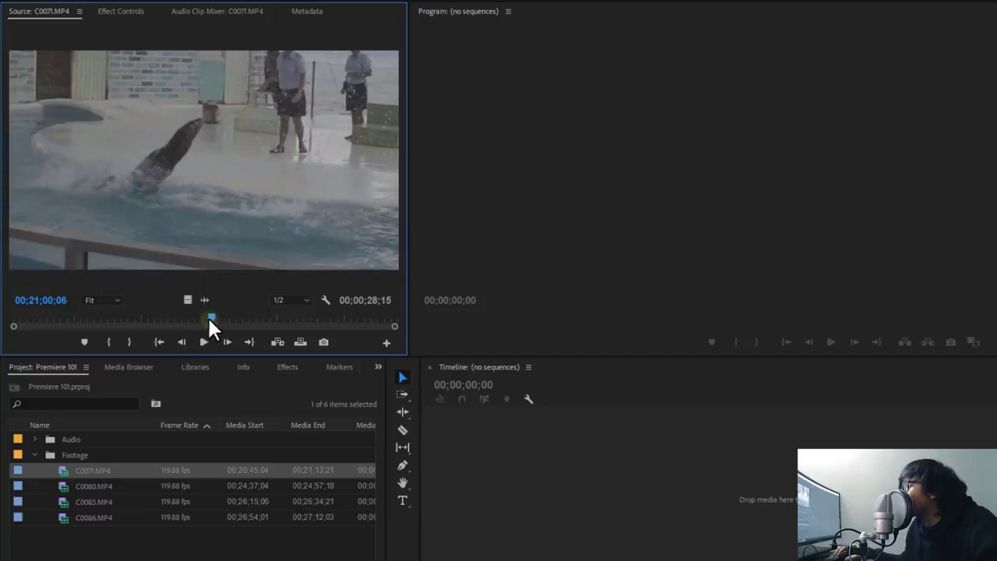
{"action": "mouse_move", "coordinate": [207, 315]}
{"action": "left_mouse_down"}
{"action": "mouse_move", "coordinate": [192, 316]}
{"action": "mouse_move", "coordinate": [219, 314]}
{"action": "left_mouse_up"}
{"action": "key", "text": "i"}
Set the Out point after the jump for a 00;00;01;15 range, replay it, and select C0071.MP4.
{"action": "key", "text": "o"}
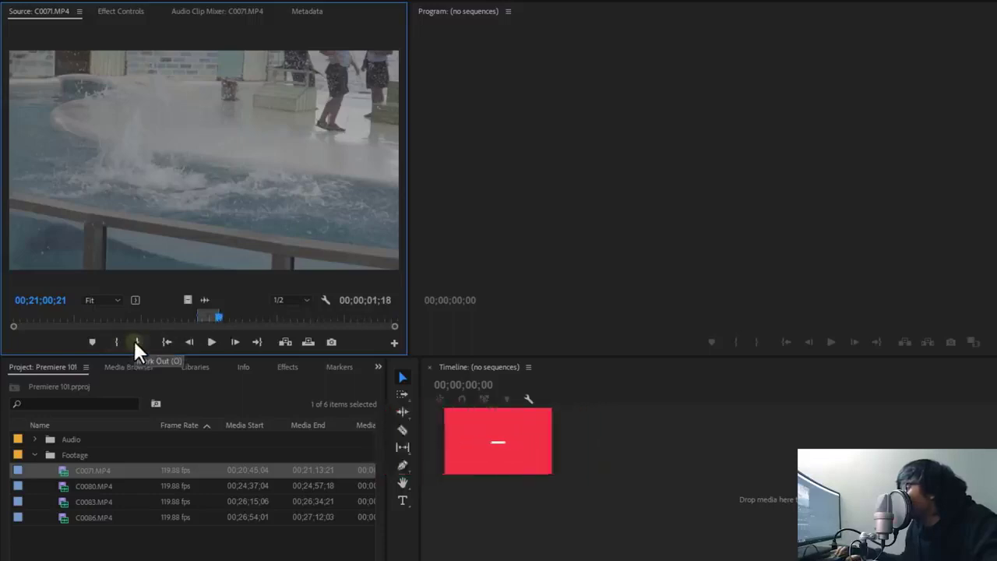
{"action": "mouse_move", "coordinate": [214, 318]}
{"action": "left_mouse_down"}
{"action": "mouse_move", "coordinate": [199, 318]}
{"action": "mouse_move", "coordinate": [217, 313]}
{"action": "left_mouse_up"}
{"action": "key", "text": "space"}
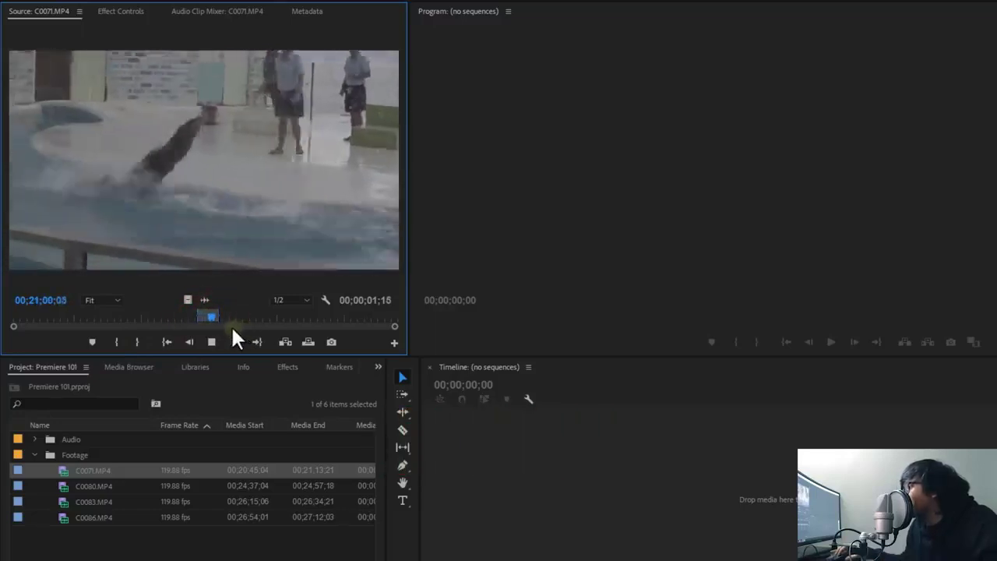
{"action": "key", "text": "space"}
{"action": "left_click", "coordinate": [211, 315]}
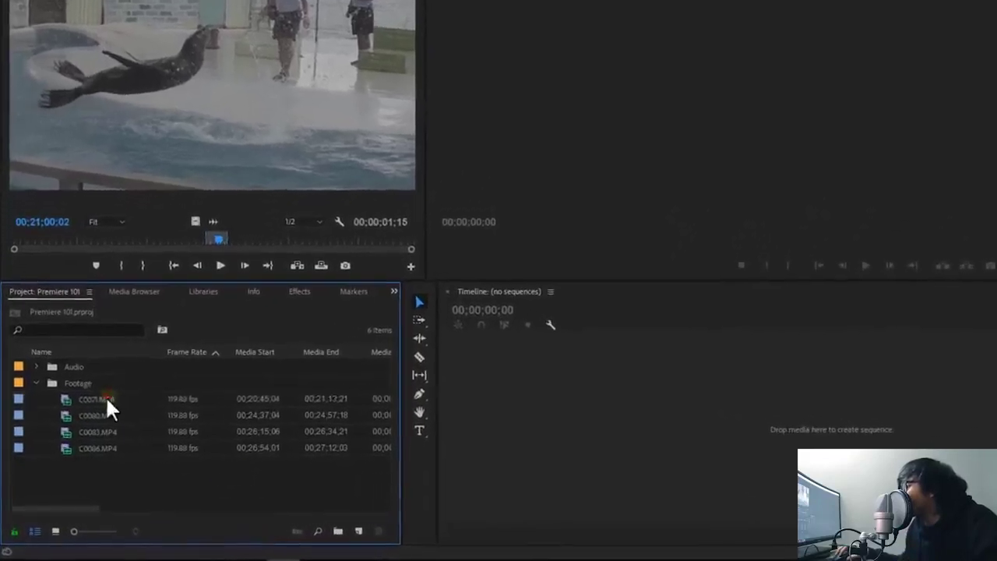
{"action": "left_click", "coordinate": [65, 418]}
Create a C0071 sequence from the trimmed clip on the empty timeline and play it back.
{"action": "left_click_drag", "start_coordinate": [92, 399], "coordinate": [559, 380]}
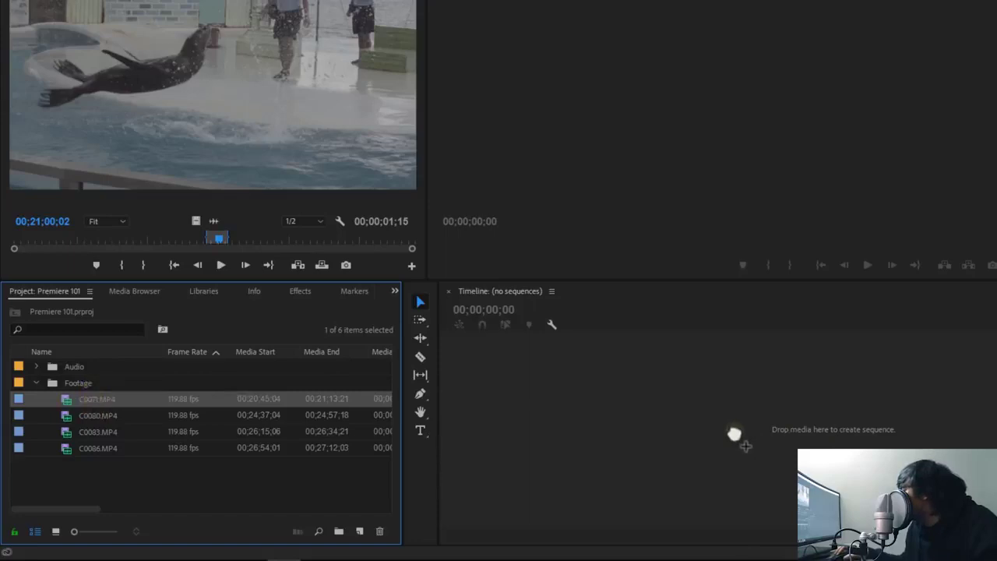
{"action": "left_click_drag", "start_coordinate": [735, 435], "coordinate": [737, 434]}
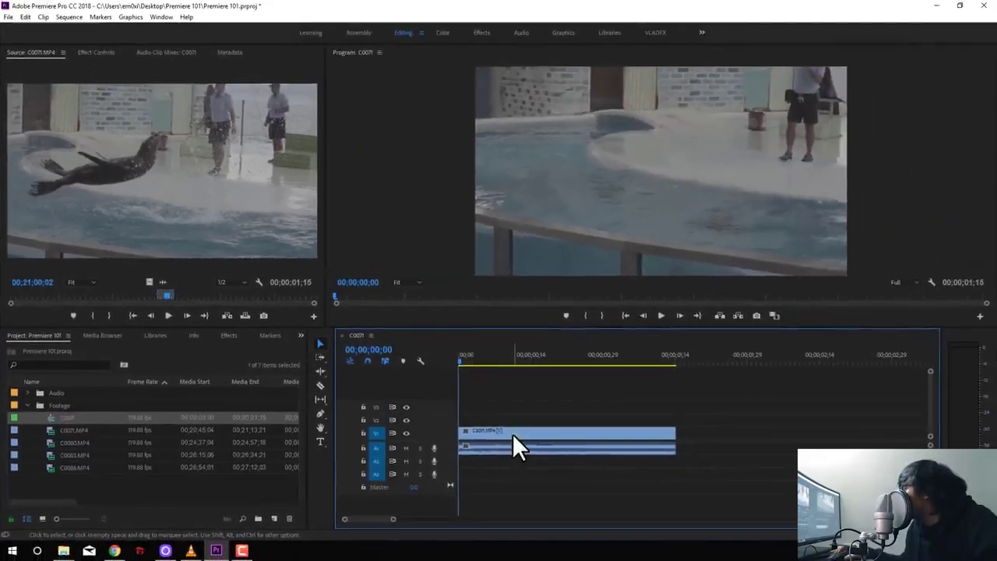
{"action": "left_click", "coordinate": [512, 434]}
{"action": "key", "text": "space"}
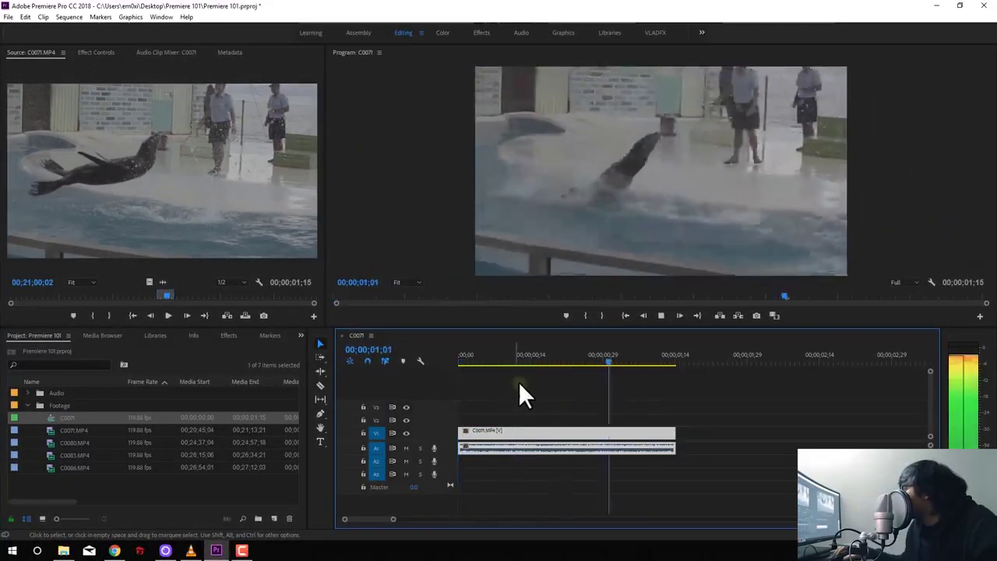
{"action": "key", "text": "space"}
{"action": "left_click", "coordinate": [461, 355]}
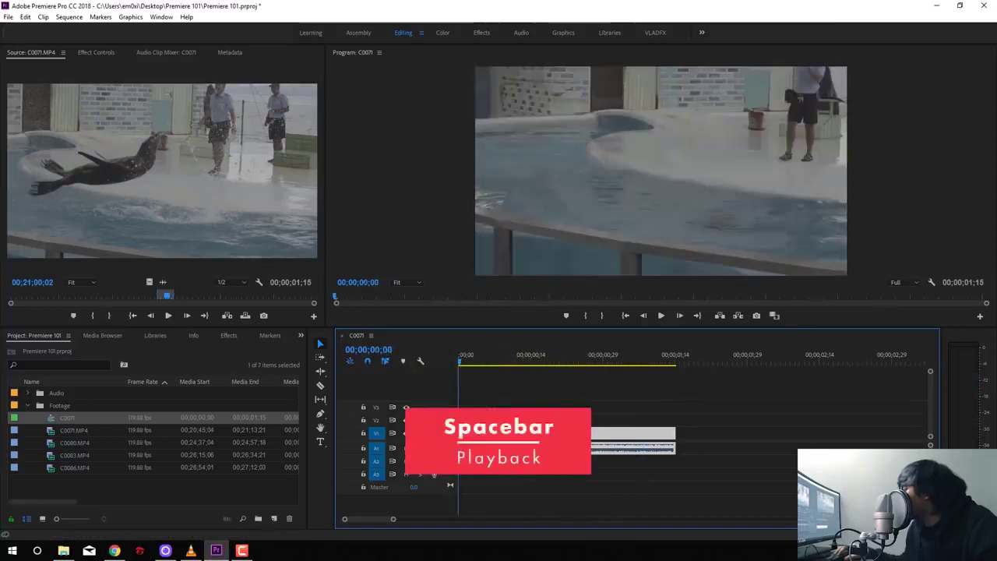
{"action": "key", "text": "space"}
{"action": "key", "text": "space"}
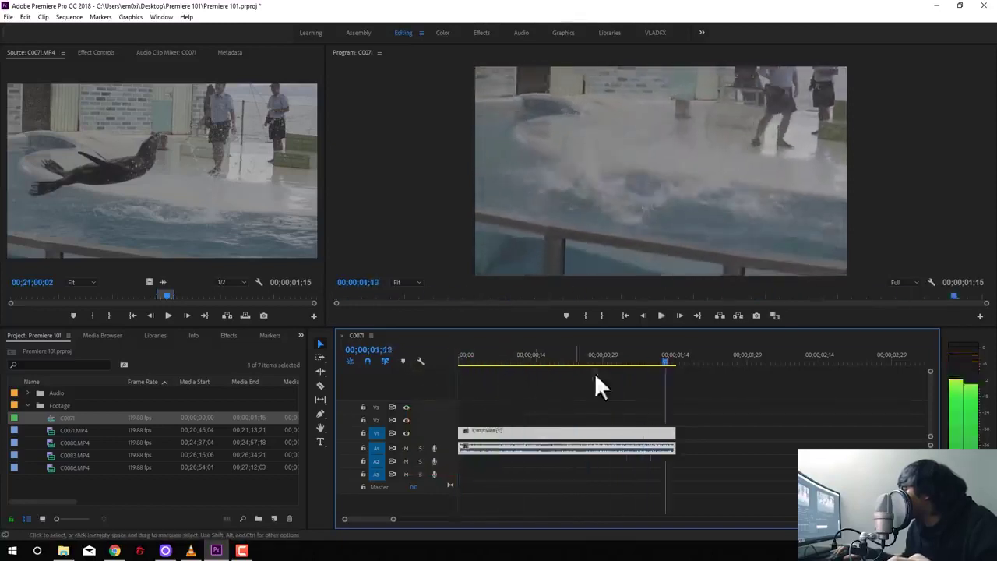
{"action": "left_click", "coordinate": [417, 89]}
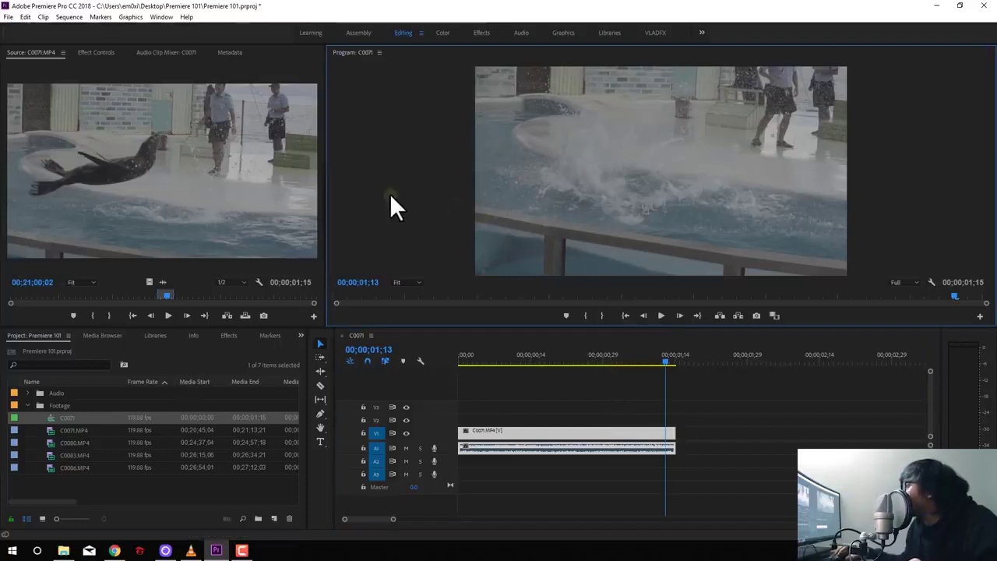
Replay and scrub the C0071 sequence, then begin renaming it to EDIT_ in the Project panel.
{"action": "left_click", "coordinate": [150, 159]}
{"action": "left_click", "coordinate": [456, 109]}
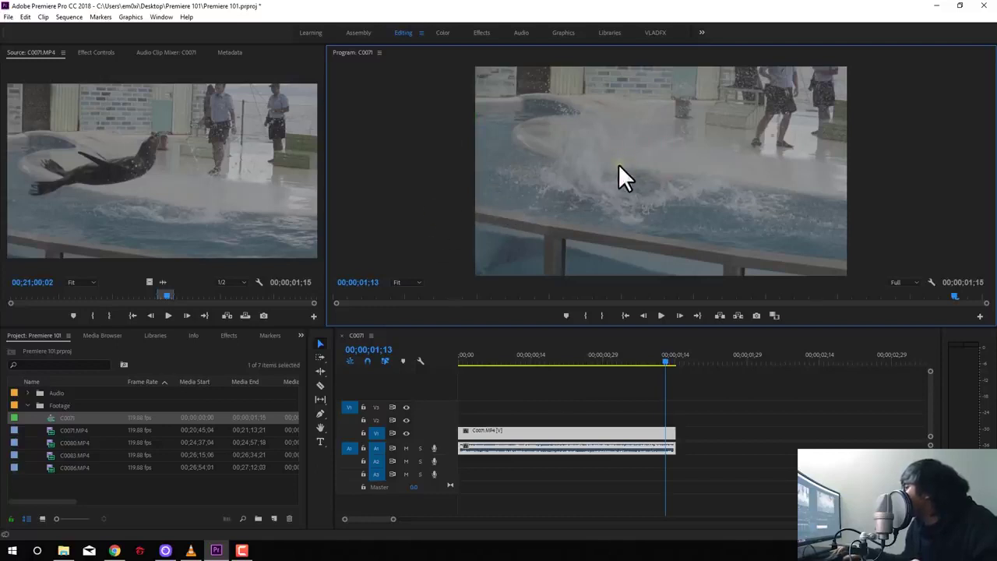
{"action": "left_click", "coordinate": [191, 137]}
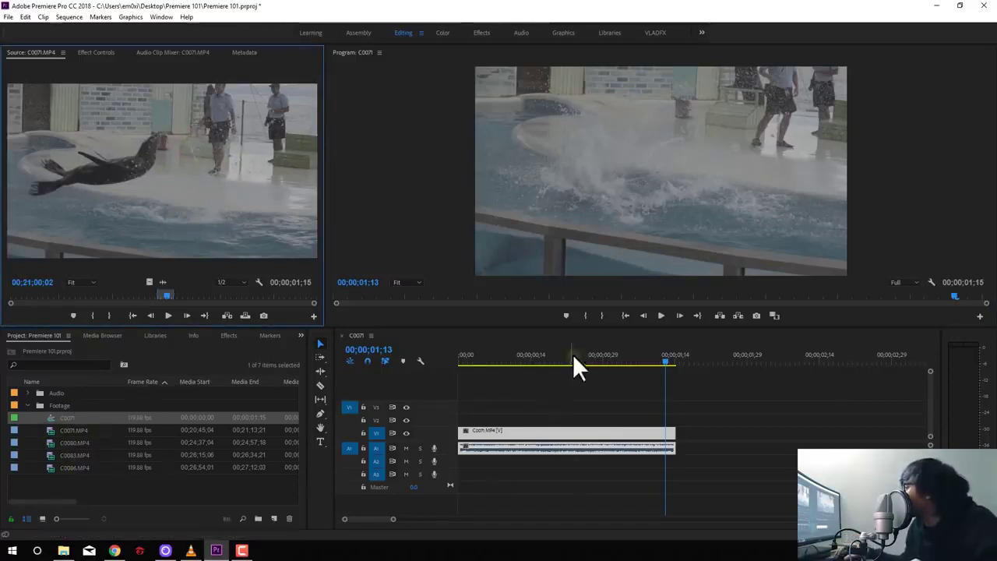
{"action": "left_click", "coordinate": [466, 357]}
{"action": "key", "text": "space"}
{"action": "key", "text": "space"}
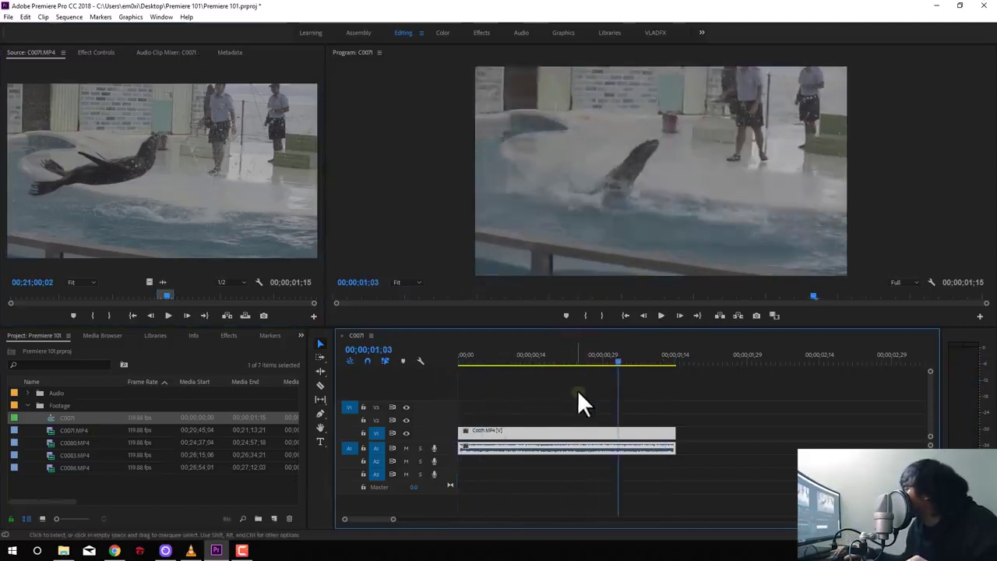
{"action": "left_click", "coordinate": [568, 363]}
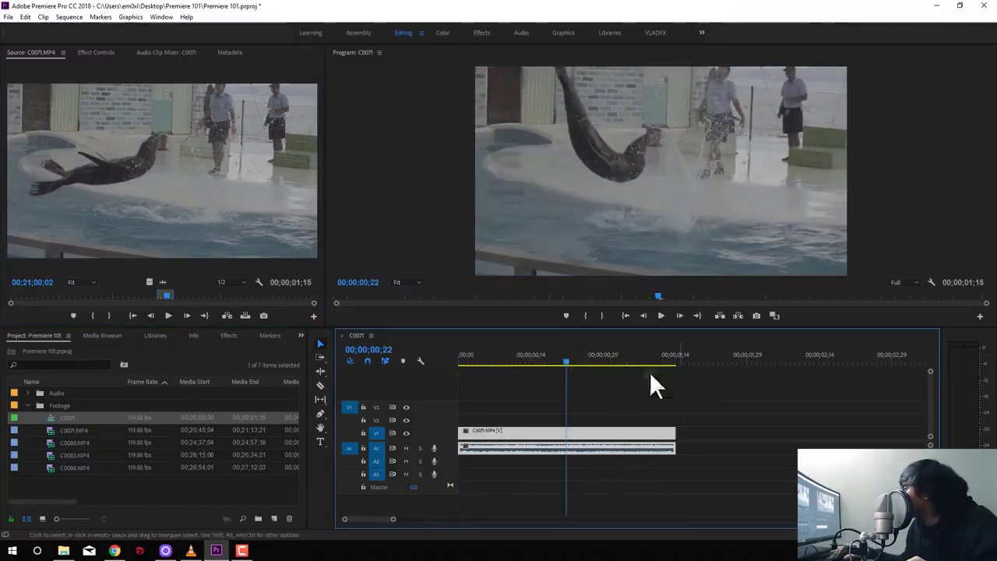
{"action": "mouse_move", "coordinate": [675, 360]}
{"action": "left_mouse_down"}
{"action": "mouse_move", "coordinate": [501, 390]}
{"action": "mouse_move", "coordinate": [579, 384]}
{"action": "left_mouse_up"}
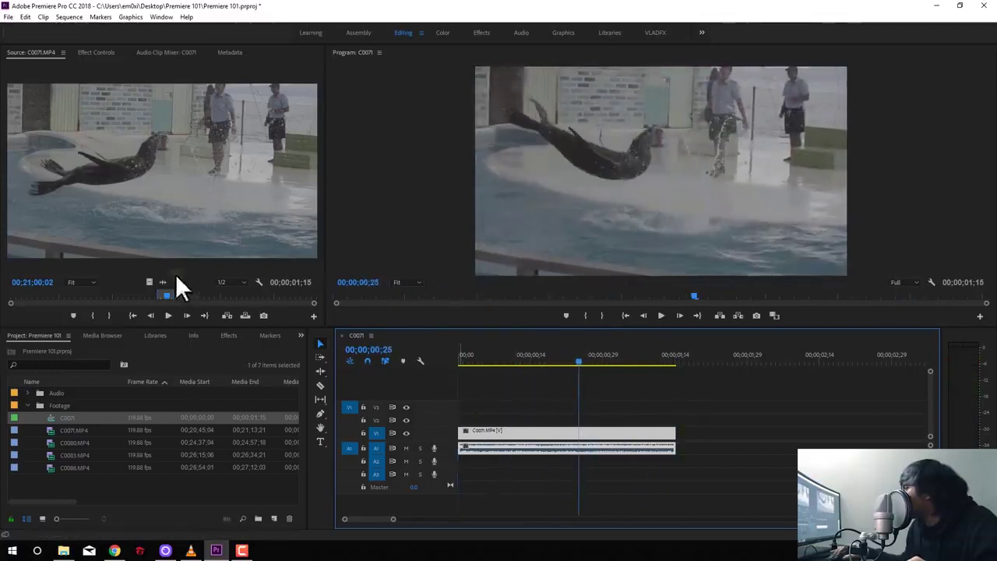
{"action": "left_click", "coordinate": [163, 215]}
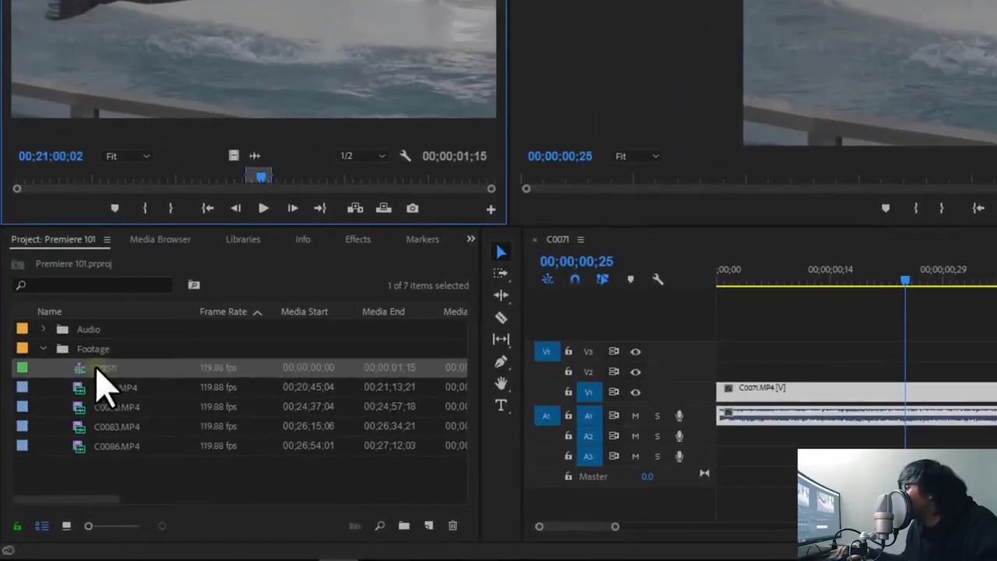
{"action": "left_click", "coordinate": [101, 368]}
{"action": "type", "text": "EDIT_0"}
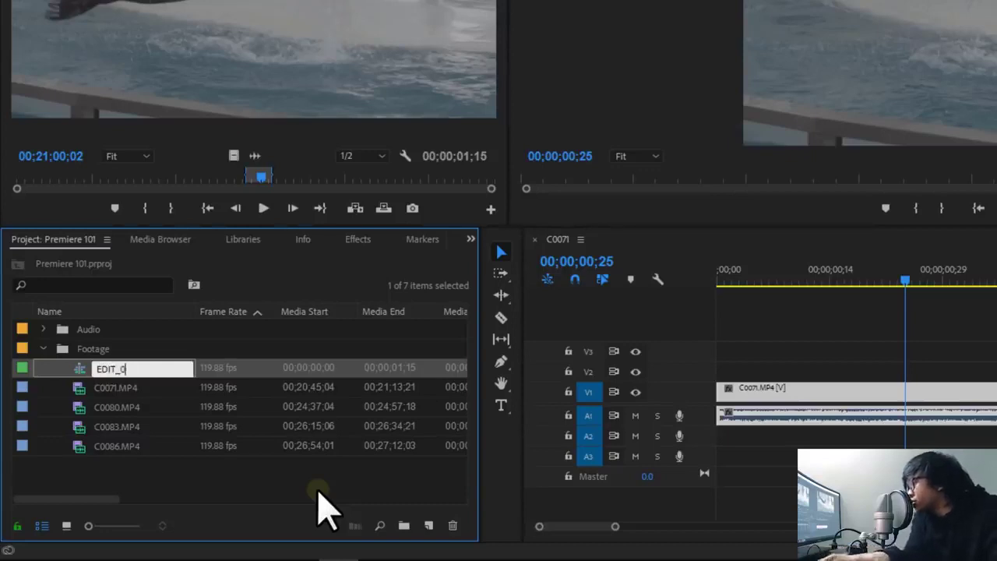
Finish renaming the first sequence to EDIT_01.
{"action": "type", "text": "1"}
{"action": "key", "text": "Tab"}
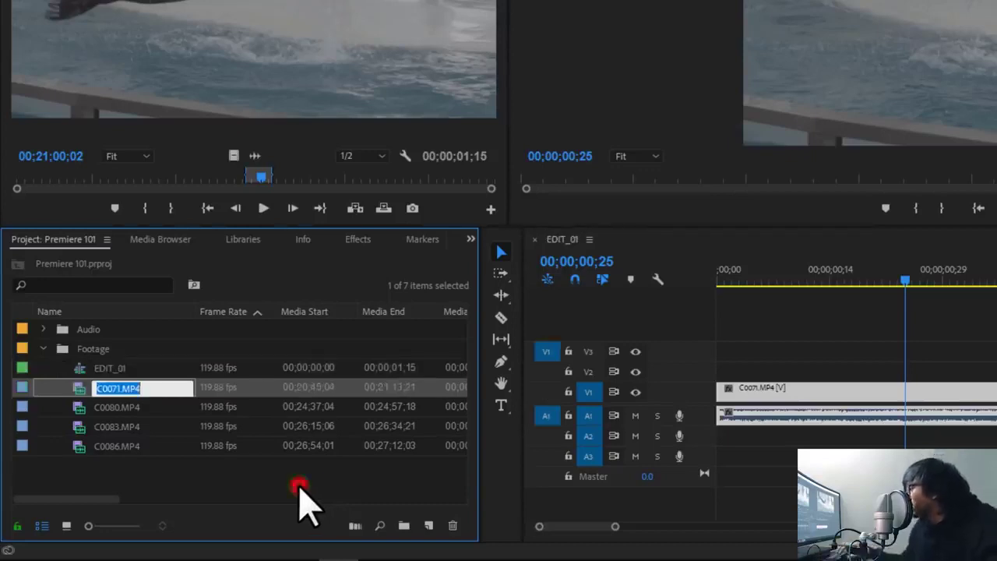
{"action": "left_click", "coordinate": [306, 499]}
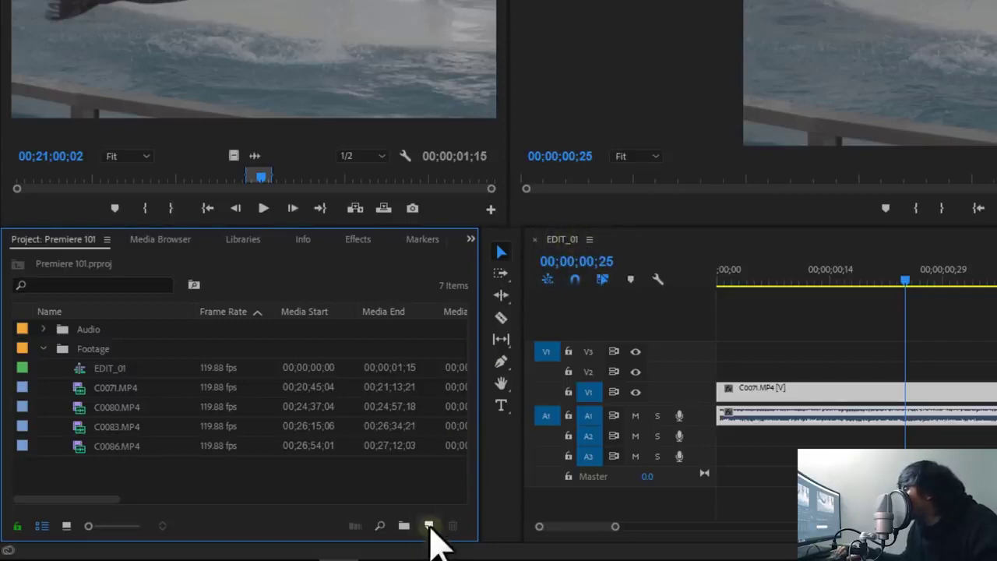
Create a new empty DNX LB 1080p 23.976 sequence named EDIT_02.
{"action": "left_click", "coordinate": [429, 527]}
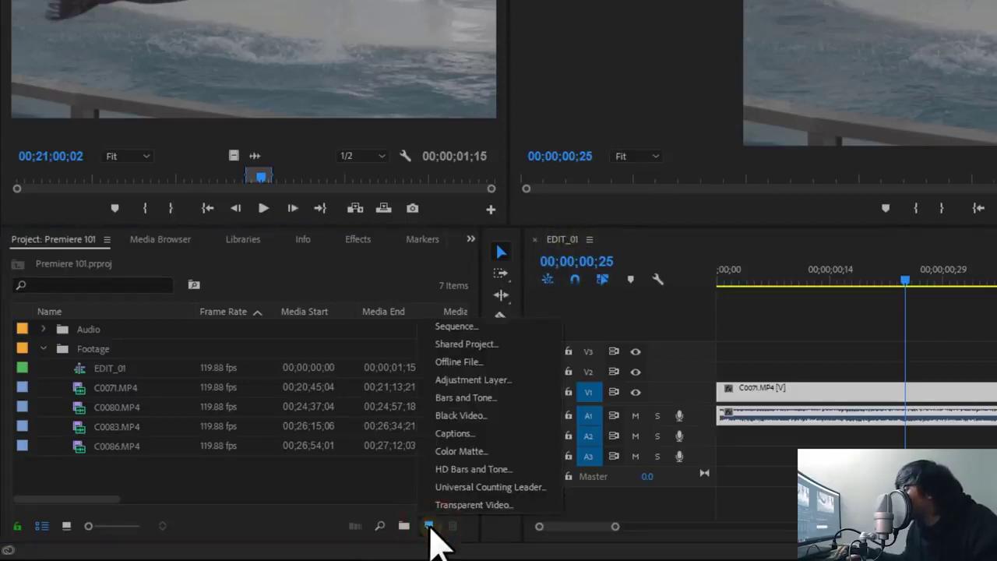
{"action": "left_click", "coordinate": [487, 324]}
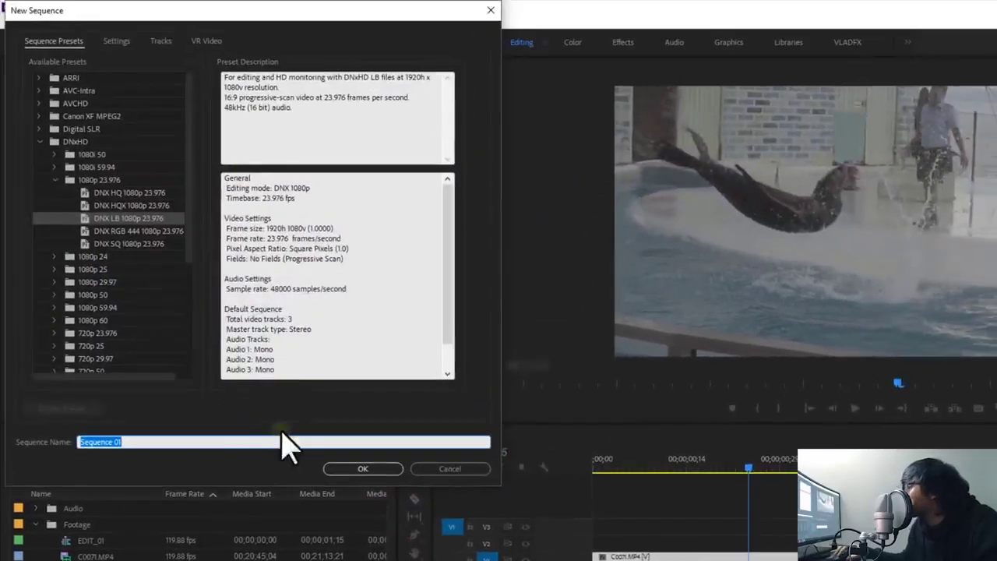
{"action": "type", "text": "e"}
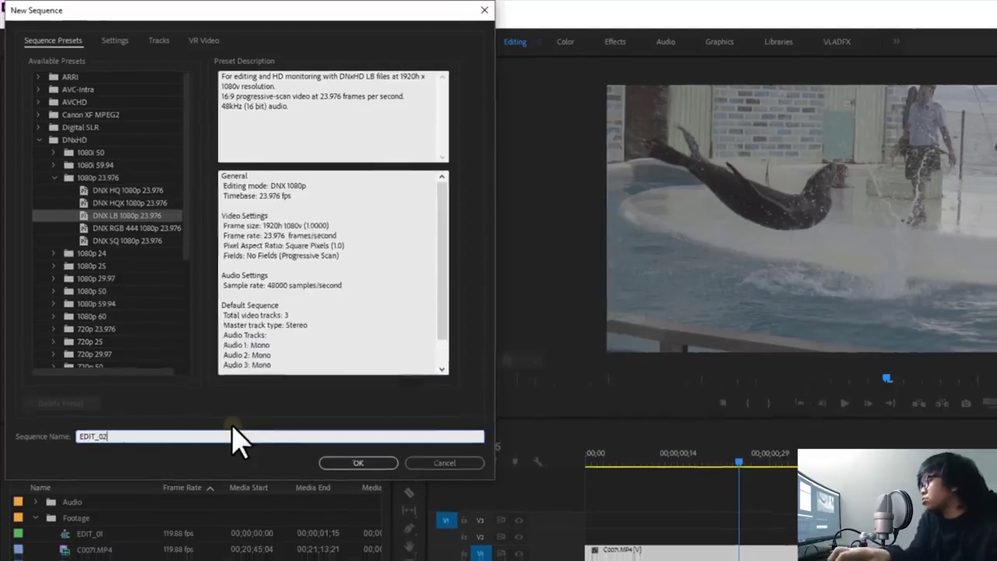
{"action": "key", "text": "Return"}
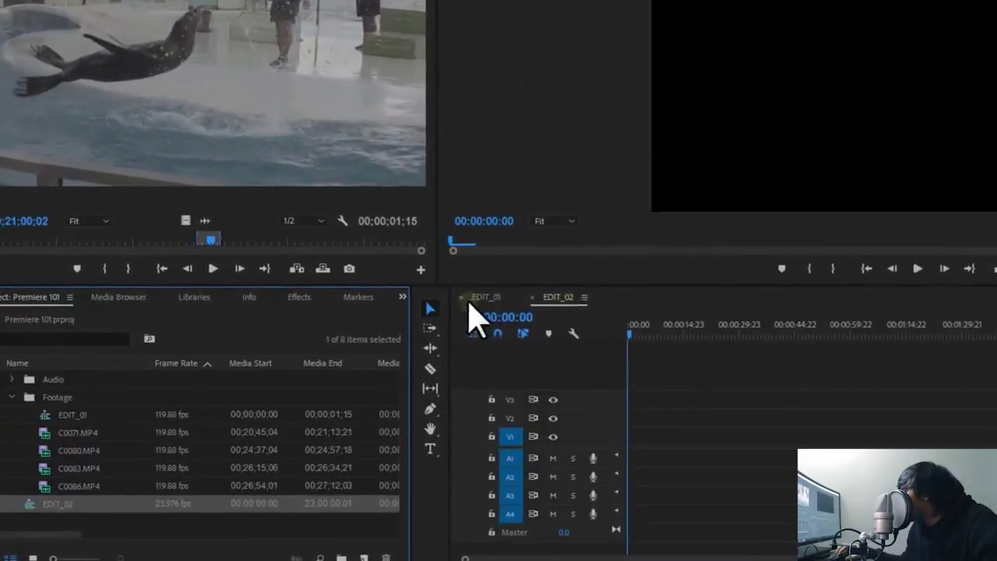
Move EDIT_01 from the Footage bin to the project root and open its C0071 clip in the Source monitor.
{"action": "left_click", "coordinate": [485, 297]}
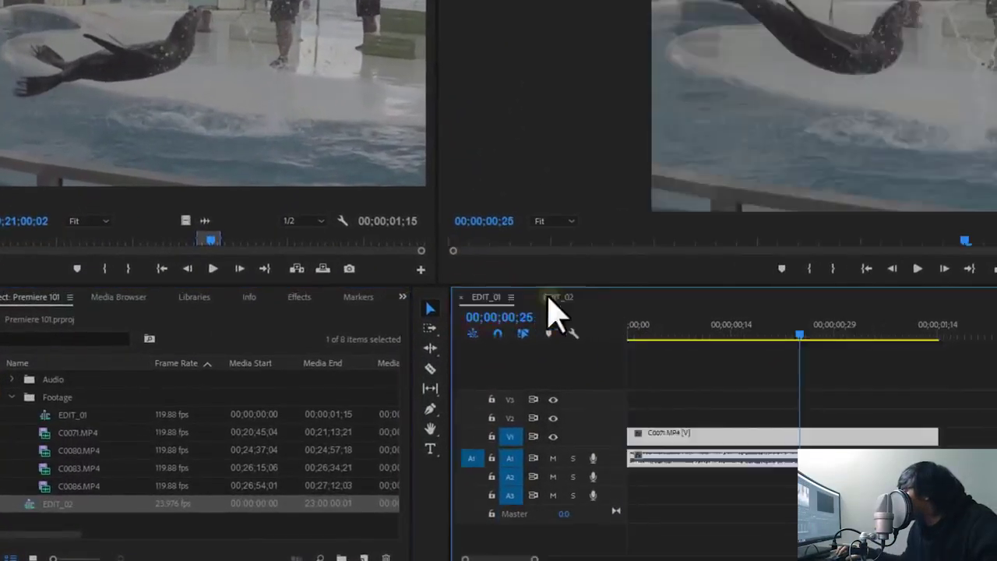
{"action": "left_click", "coordinate": [555, 297]}
{"action": "left_click", "coordinate": [486, 296]}
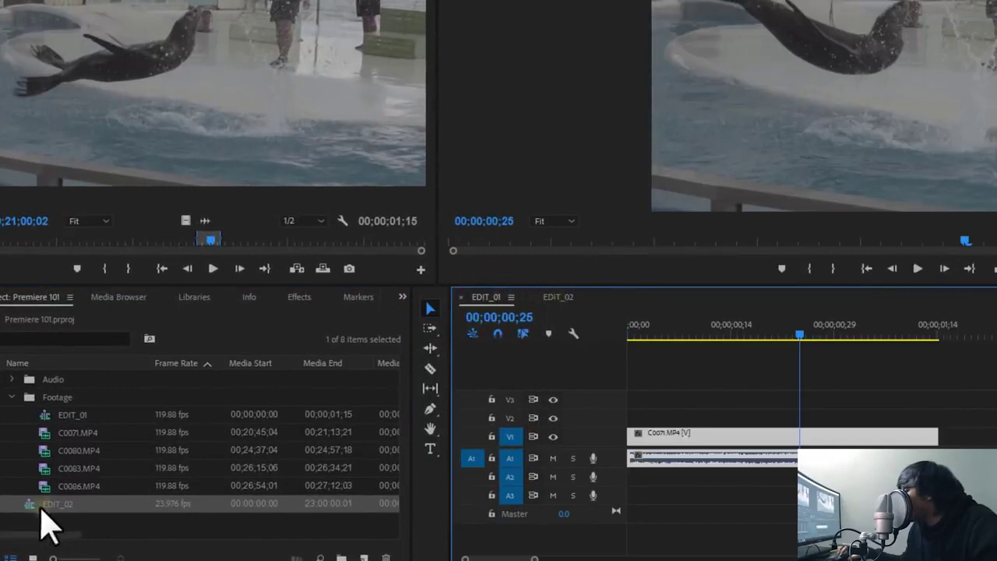
{"action": "left_click_drag", "start_coordinate": [78, 421], "coordinate": [63, 505]}
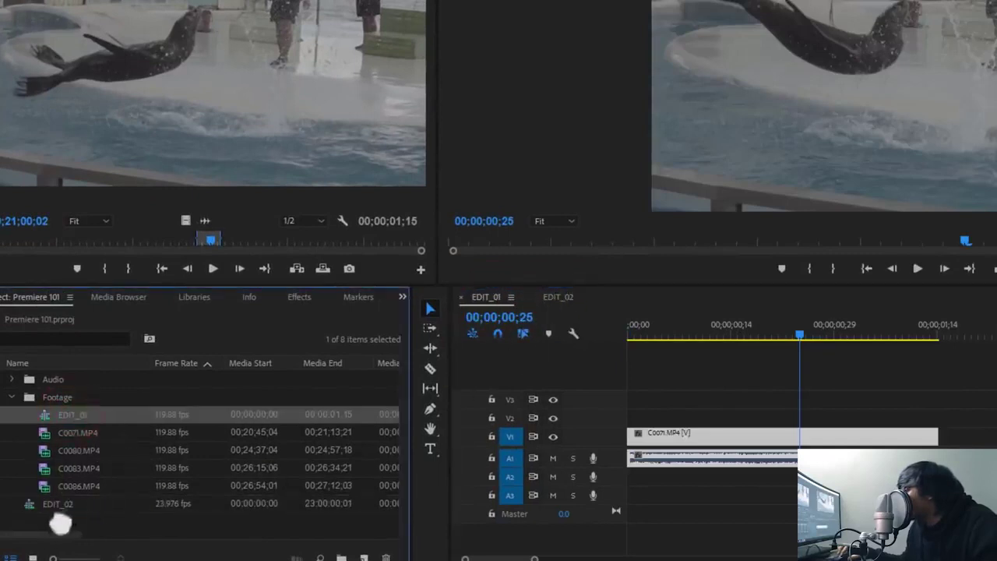
{"action": "left_click", "coordinate": [49, 487]}
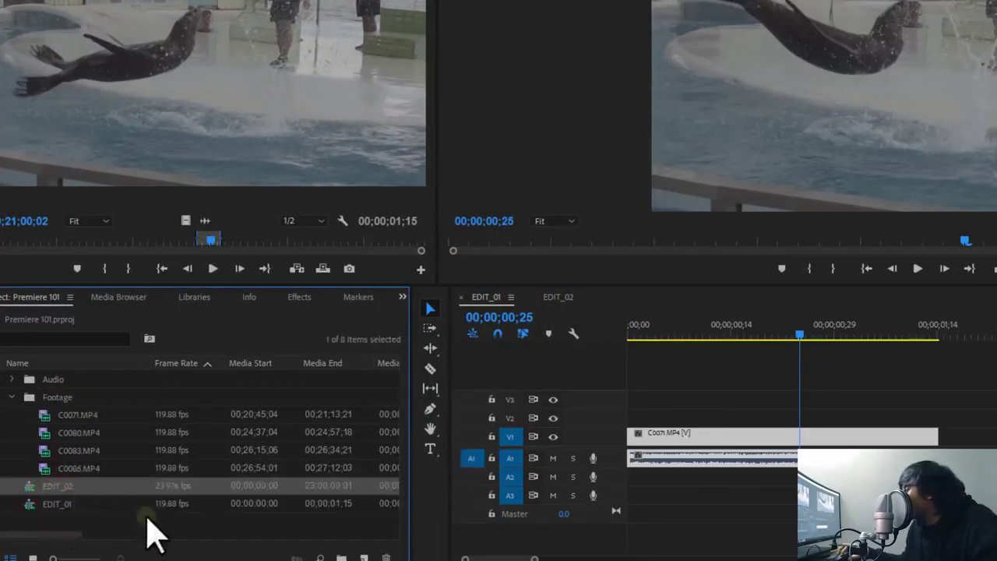
{"action": "left_click", "coordinate": [189, 533]}
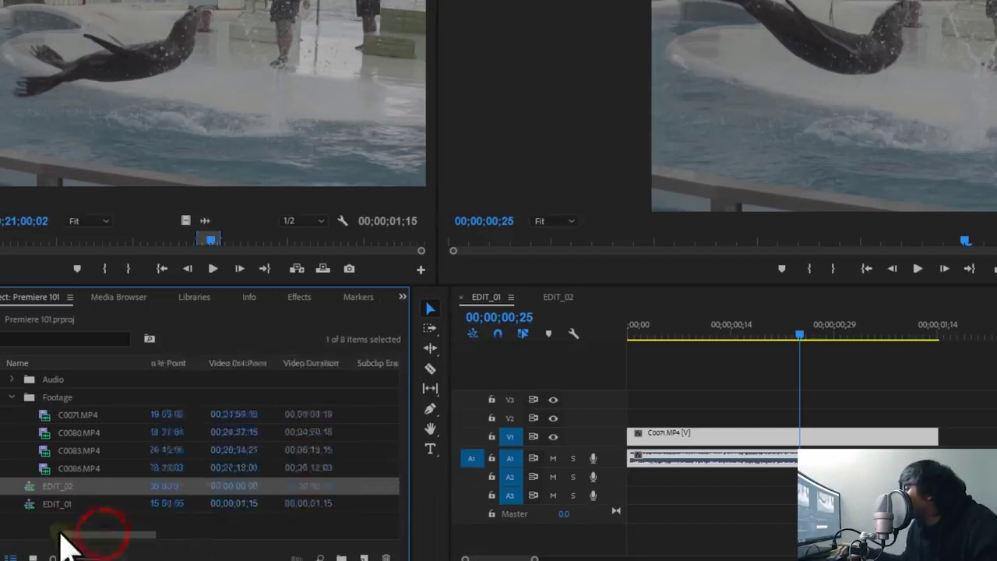
{"action": "left_click_drag", "start_coordinate": [67, 538], "coordinate": [18, 546]}
{"action": "left_click", "coordinate": [133, 536]}
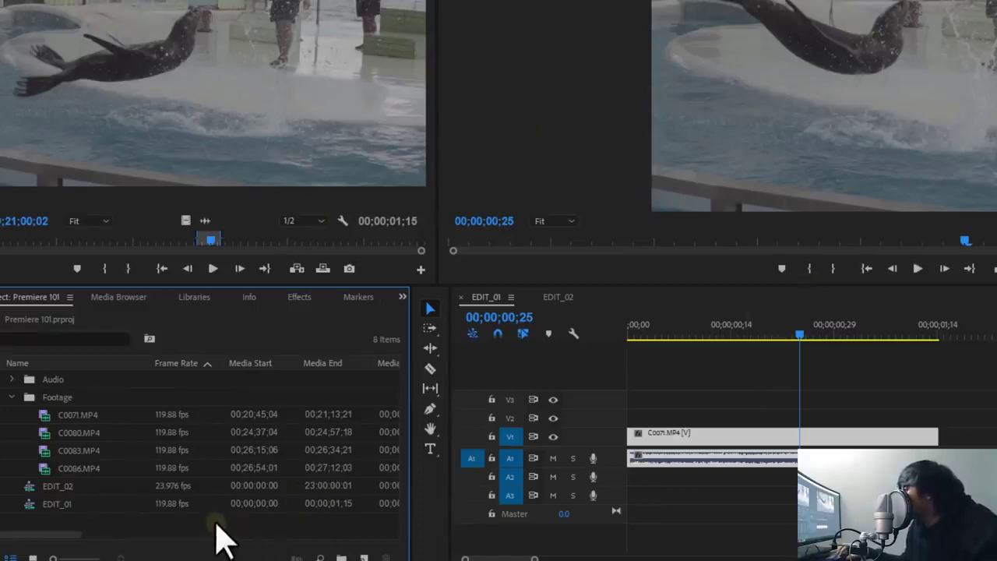
{"action": "left_click_drag", "start_coordinate": [802, 337], "coordinate": [776, 337]}
{"action": "double_click", "coordinate": [849, 436]}
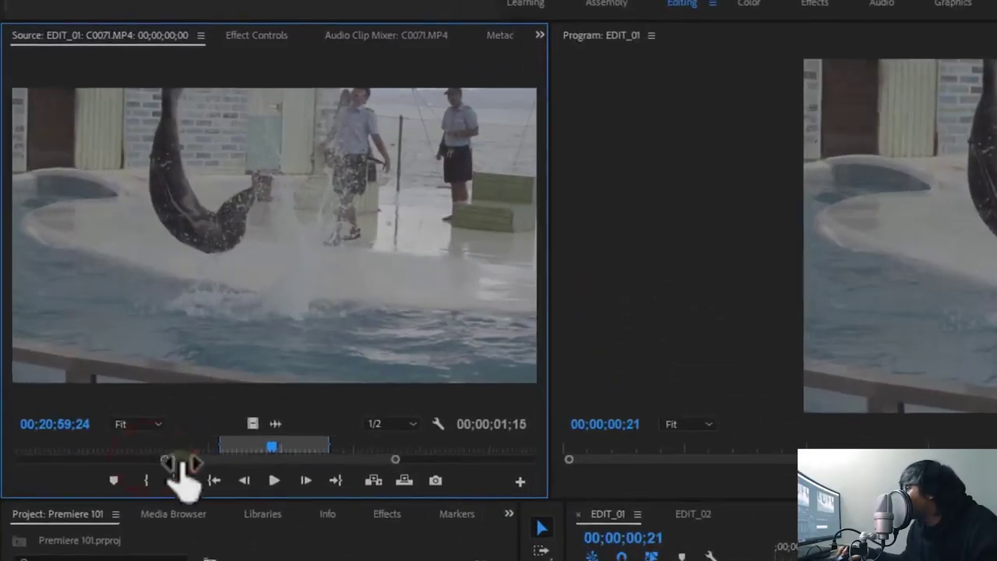
{"action": "left_click_drag", "start_coordinate": [181, 463], "coordinate": [11, 466]}
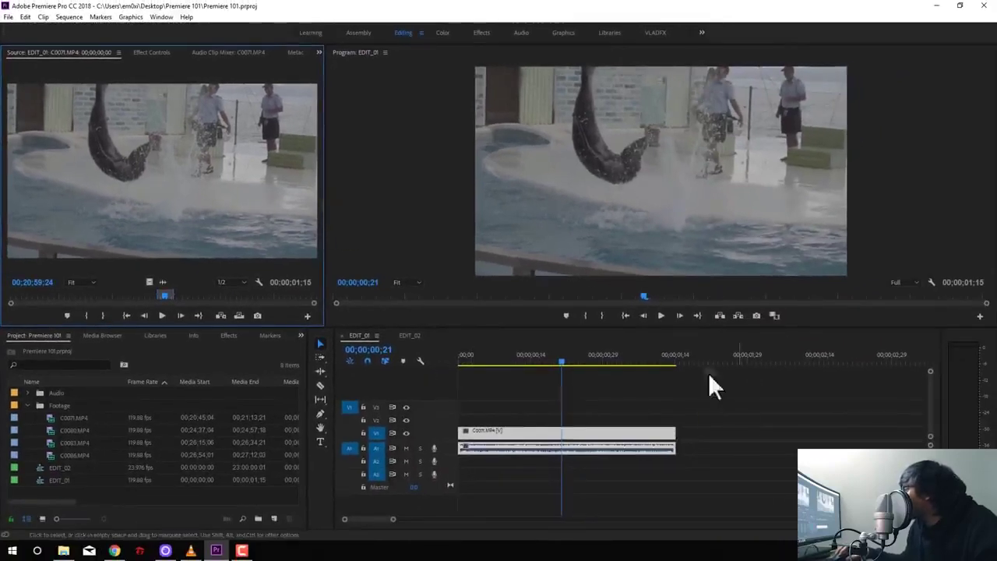
{"action": "left_click", "coordinate": [640, 358]}
{"action": "key", "text": "space"}
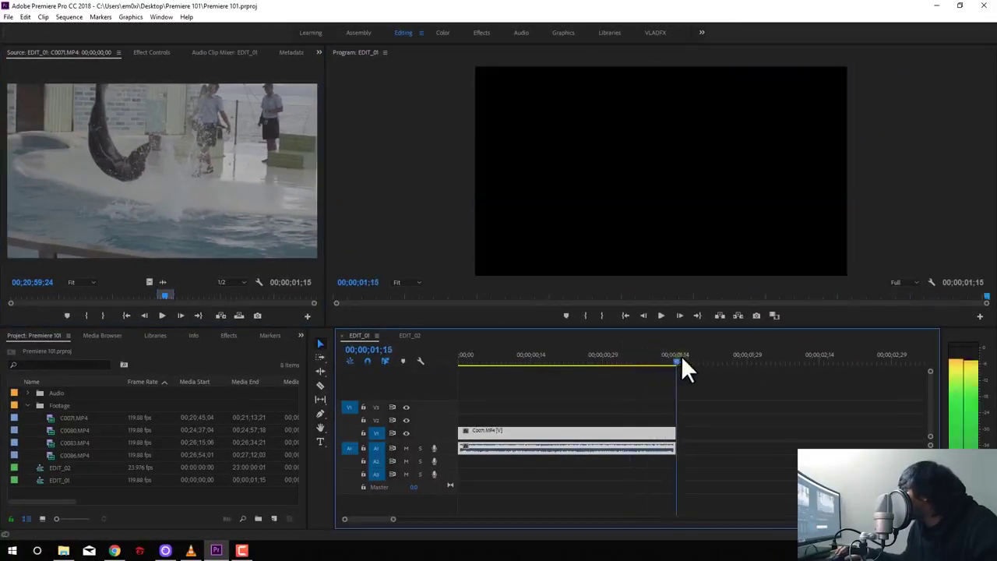
{"action": "left_click", "coordinate": [645, 358]}
{"action": "left_click", "coordinate": [144, 167]}
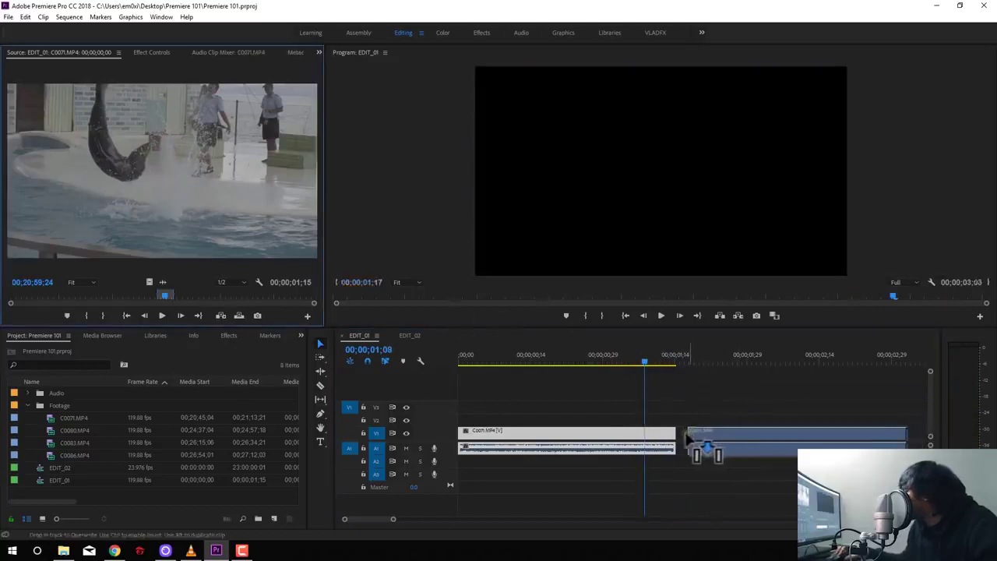
{"action": "left_click_drag", "start_coordinate": [537, 333], "coordinate": [697, 448]}
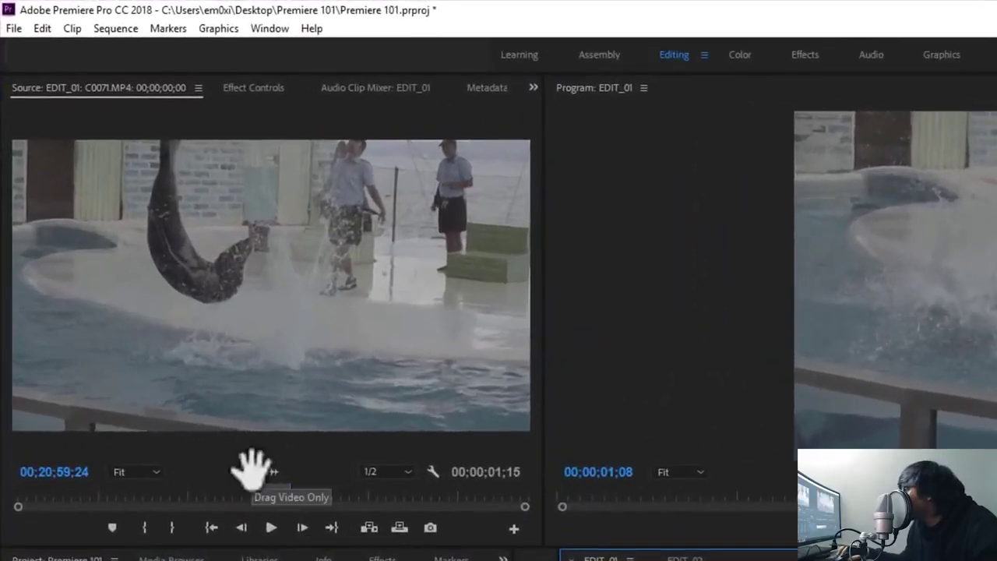
{"action": "left_click_drag", "start_coordinate": [253, 467], "coordinate": [647, 441]}
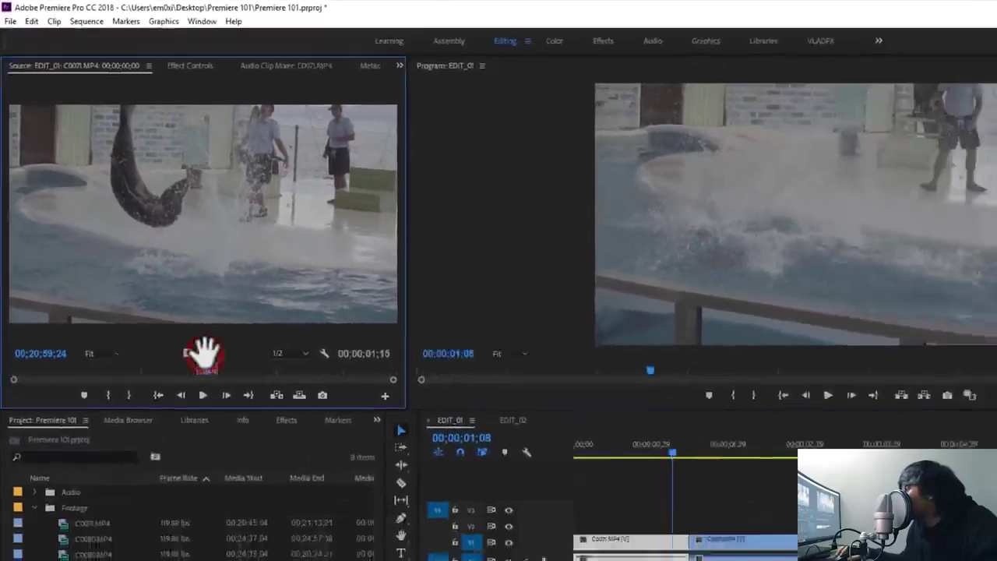
{"action": "mouse_move", "coordinate": [273, 466]}
{"action": "left_mouse_down"}
{"action": "mouse_move", "coordinate": [759, 424]}
{"action": "mouse_move", "coordinate": [742, 450]}
{"action": "left_mouse_up"}
{"action": "left_click", "coordinate": [750, 411]}
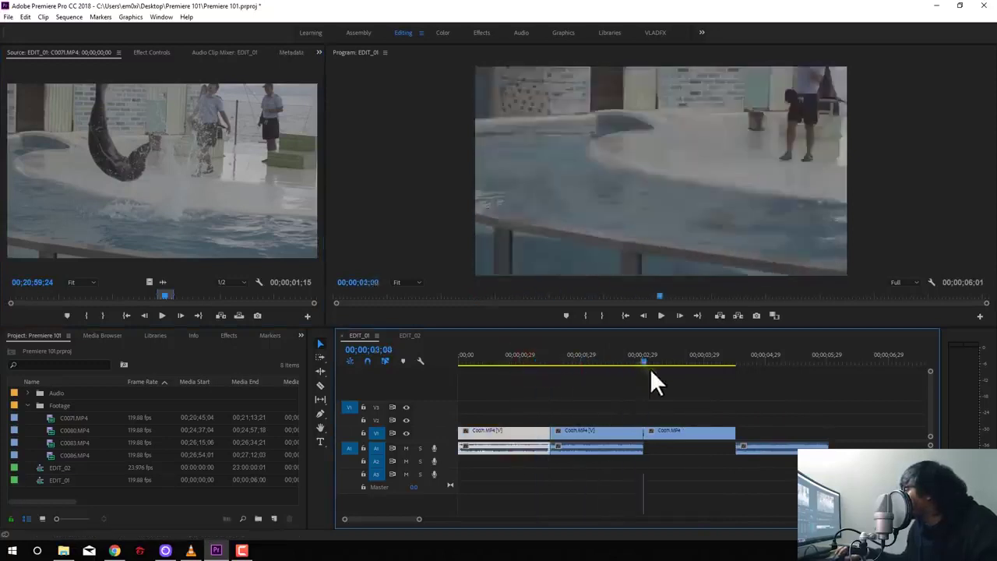
{"action": "left_click_drag", "start_coordinate": [540, 367], "coordinate": [524, 366]}
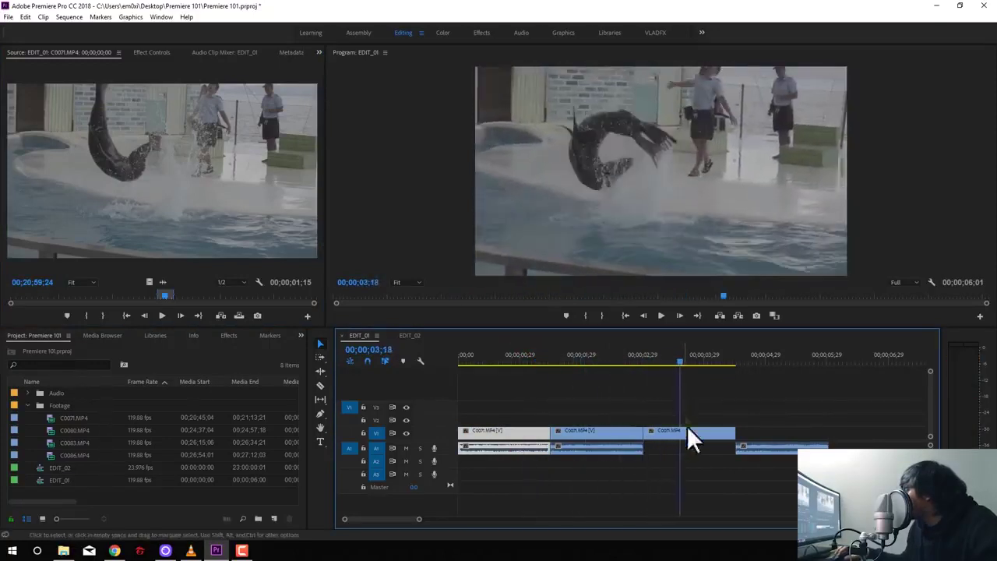
{"action": "left_click", "coordinate": [708, 433]}
{"action": "left_click", "coordinate": [769, 357]}
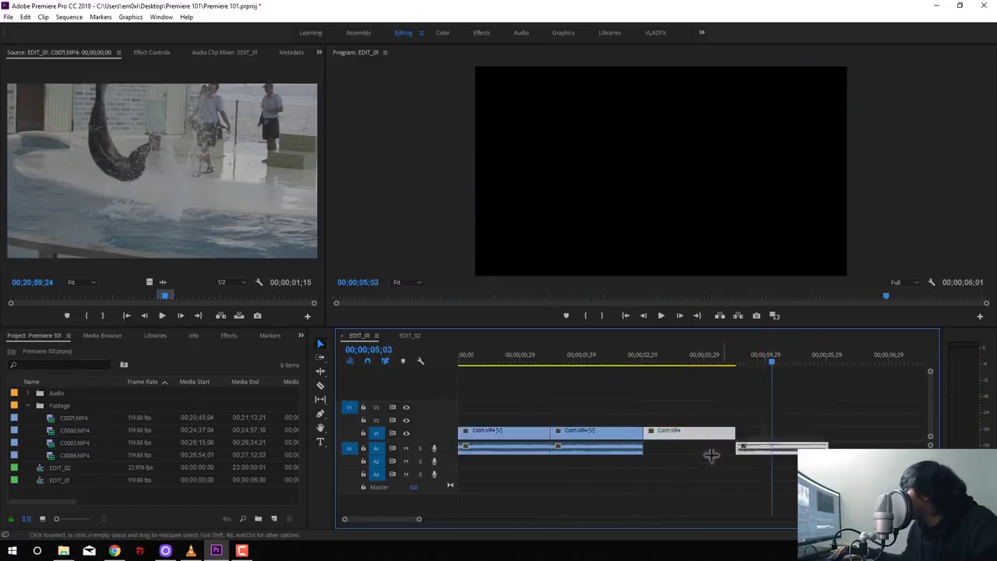
{"action": "left_click_drag", "start_coordinate": [824, 406], "coordinate": [613, 478]}
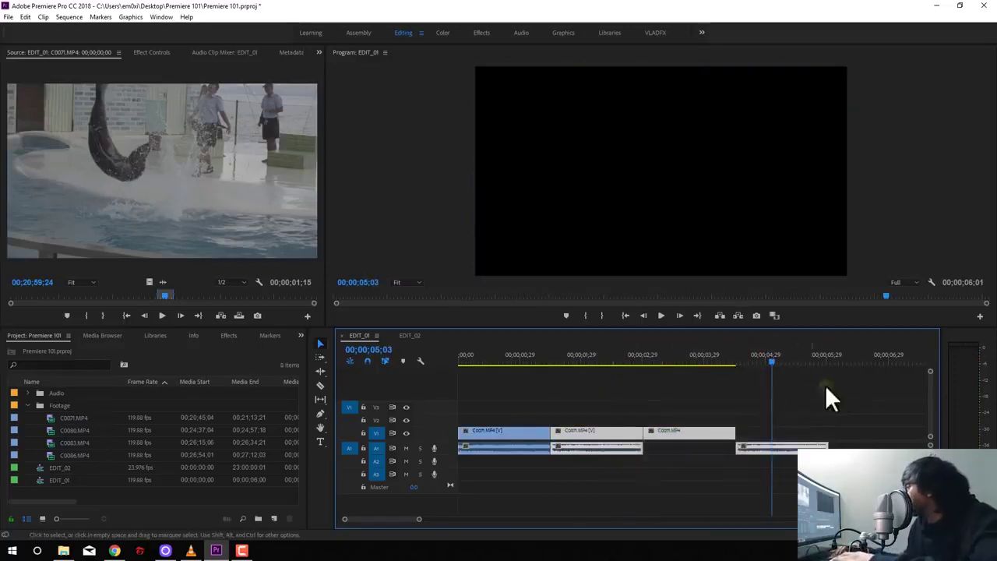
{"action": "left_click_drag", "start_coordinate": [826, 396], "coordinate": [583, 473]}
Delete the added clips and park the playhead near 00;00;00;29.
{"action": "key", "text": "Delete"}
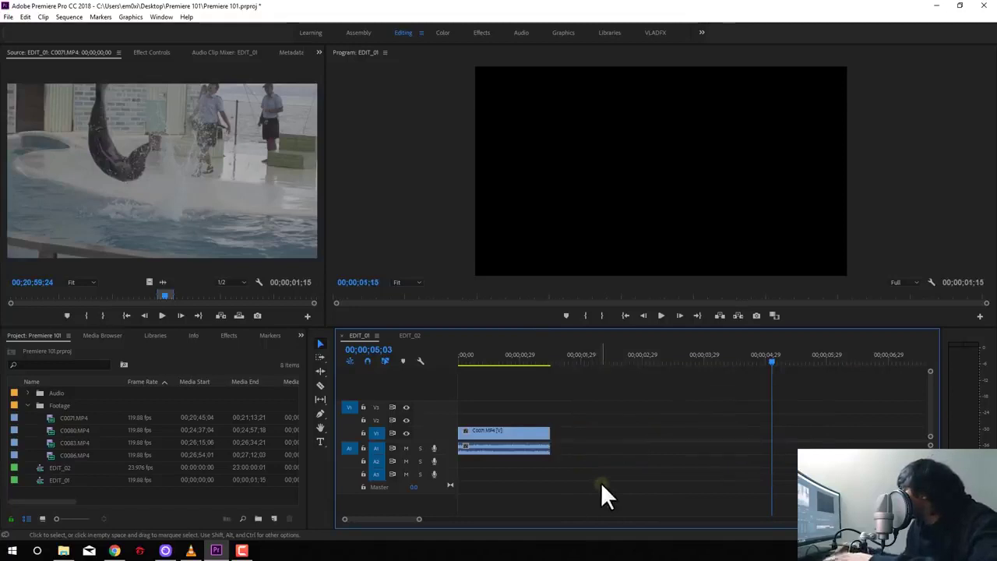
{"action": "left_click", "coordinate": [529, 355]}
{"action": "left_click_drag", "start_coordinate": [529, 355], "coordinate": [518, 357]}
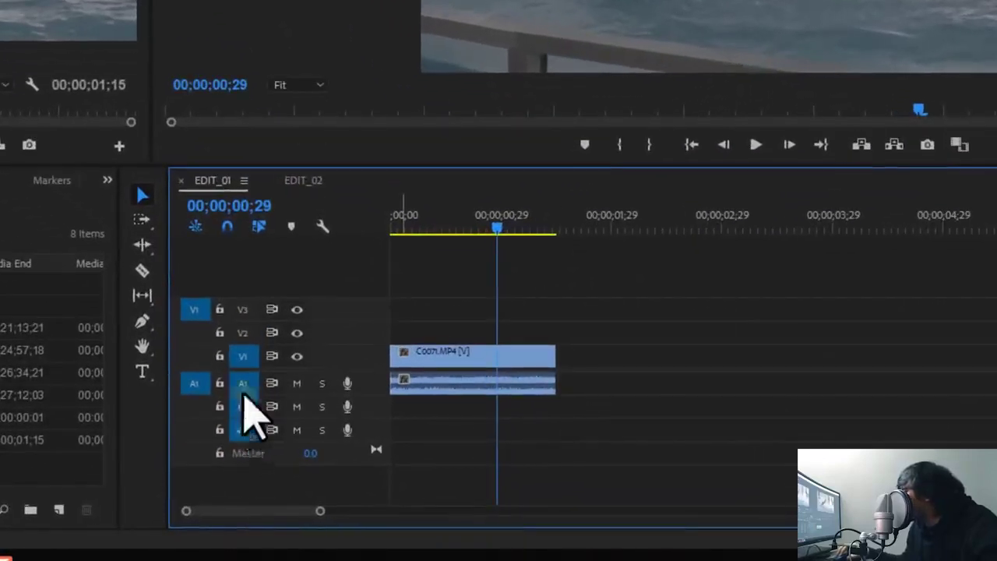
{"action": "left_click_drag", "start_coordinate": [246, 343], "coordinate": [242, 356]}
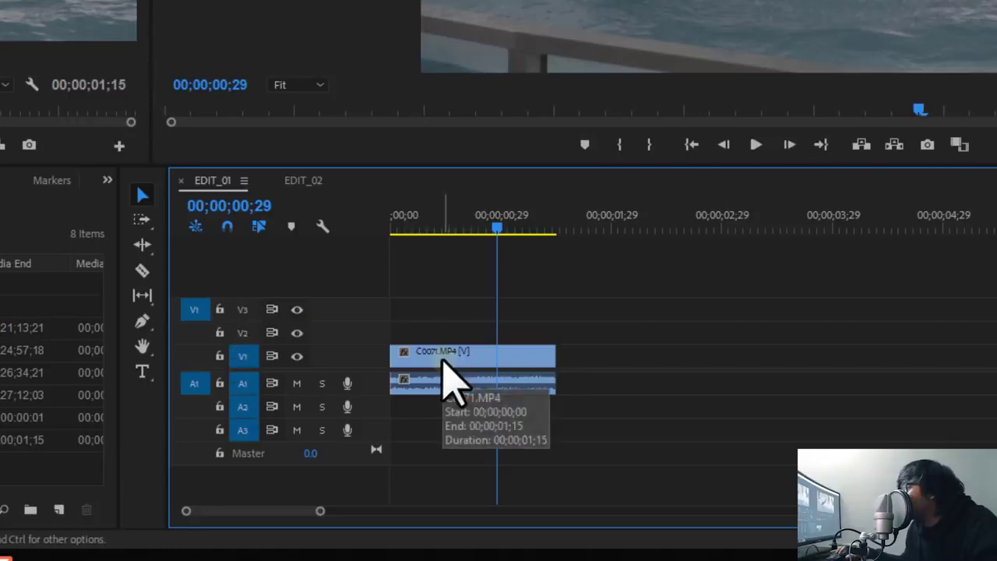
Move C0071 across the tracks, its audio landing on new A5, then return the audio to A1.
{"action": "left_click_drag", "start_coordinate": [444, 362], "coordinate": [437, 290]}
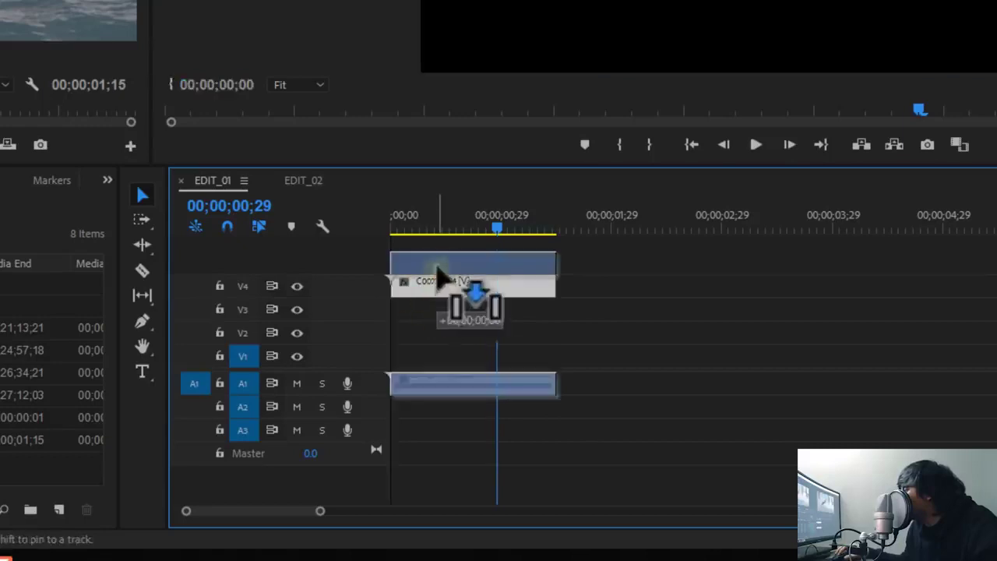
{"action": "mouse_move", "coordinate": [438, 296]}
{"action": "left_mouse_down"}
{"action": "mouse_move", "coordinate": [448, 365]}
{"action": "mouse_move", "coordinate": [440, 487]}
{"action": "left_mouse_up"}
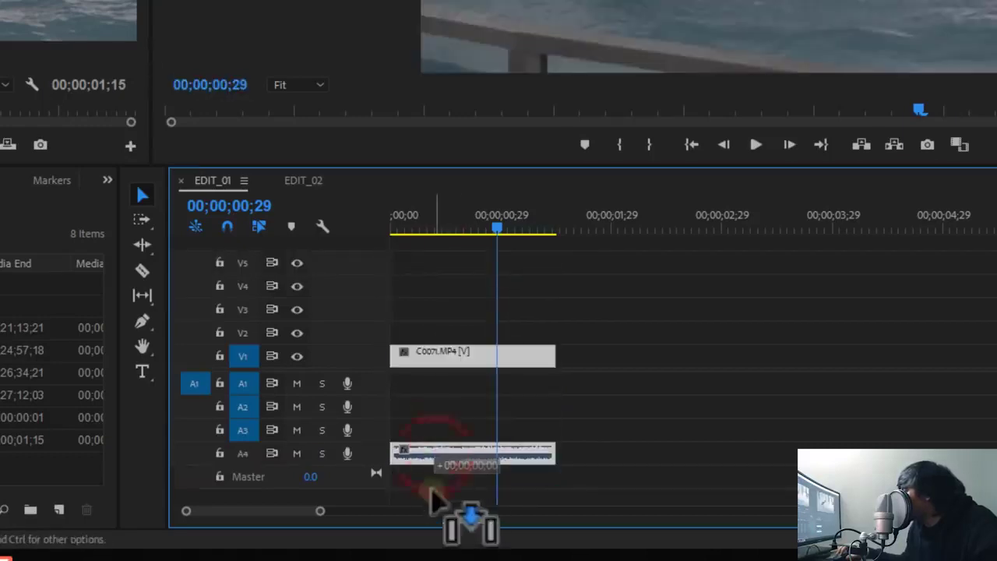
{"action": "left_click_drag", "start_coordinate": [440, 487], "coordinate": [445, 518]}
{"action": "left_click_drag", "start_coordinate": [545, 476], "coordinate": [549, 405]}
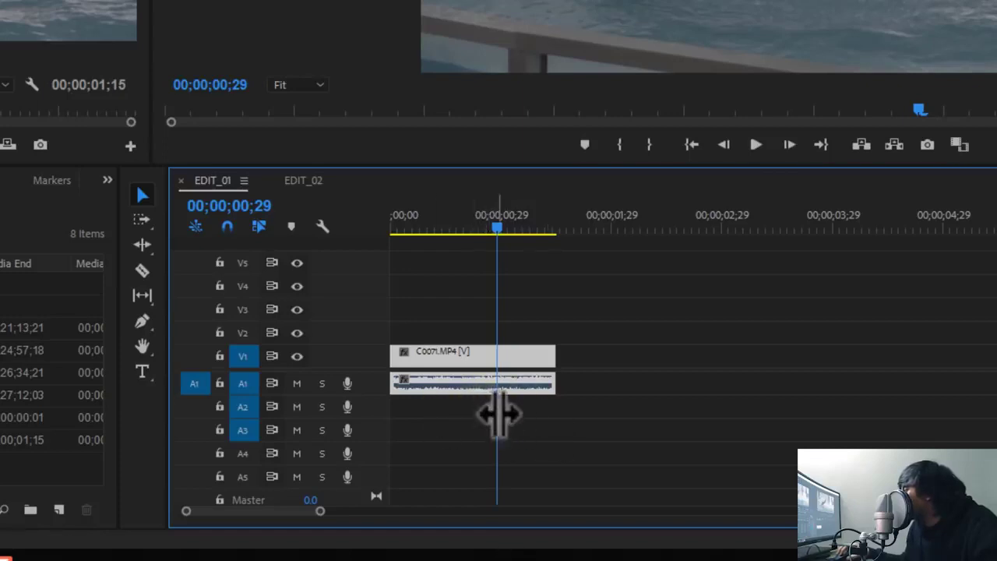
Load the camel clip C0080.MP4 into the Source monitor for preview.
{"action": "left_click_drag", "start_coordinate": [532, 414], "coordinate": [530, 390]}
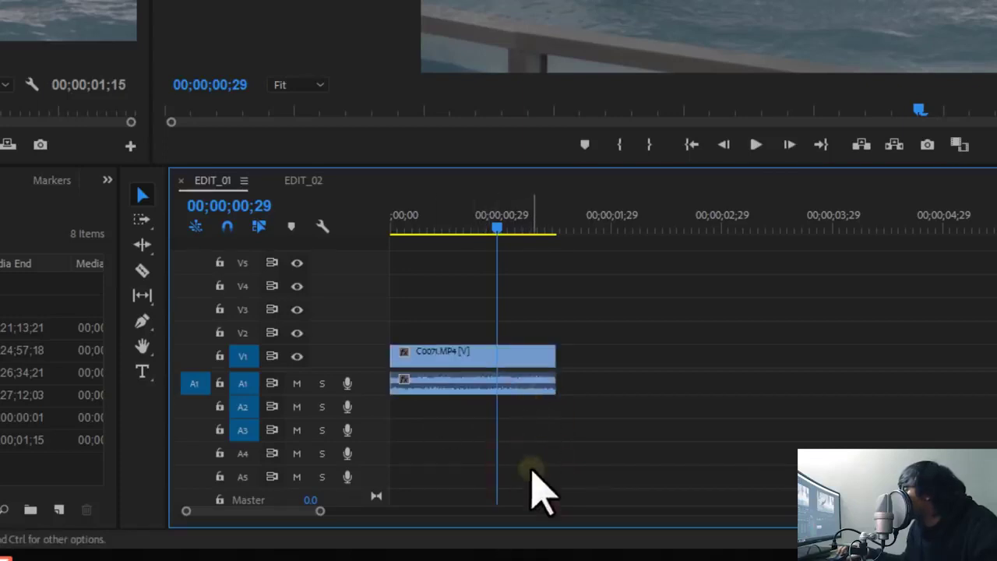
{"action": "left_click", "coordinate": [501, 367]}
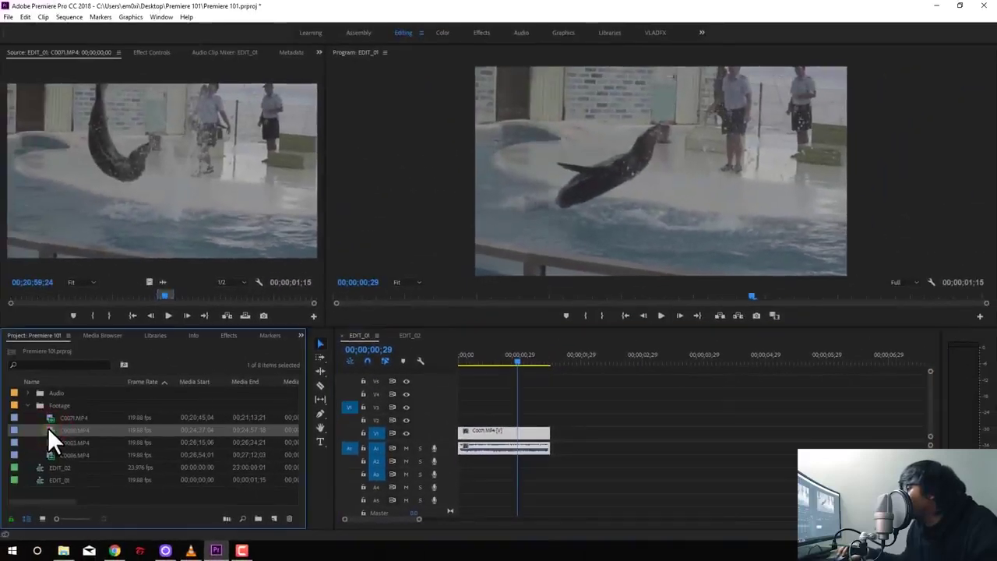
{"action": "double_click", "coordinate": [47, 427]}
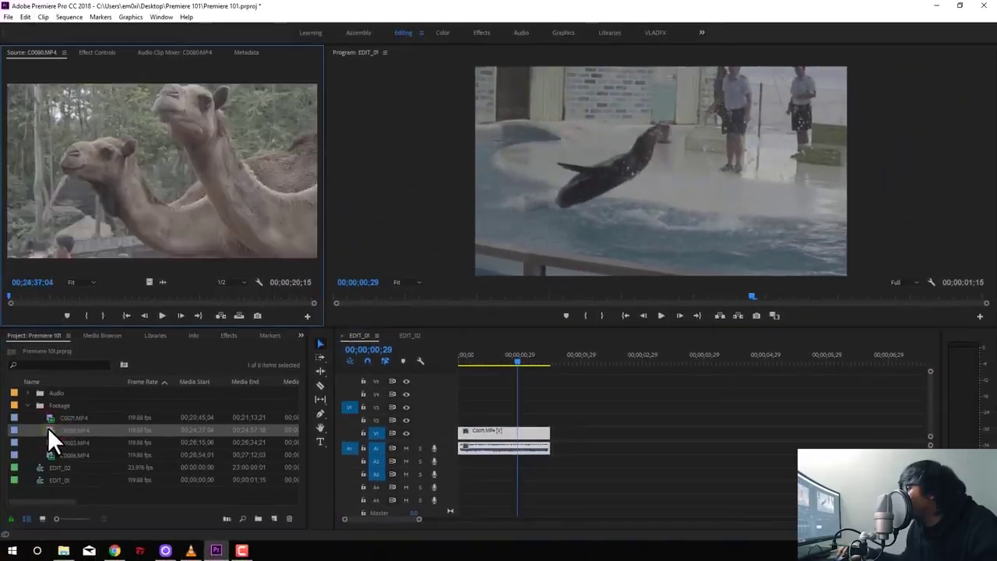
Mark in and out points around a short camel section of C0080.
{"action": "left_click_drag", "start_coordinate": [70, 296], "coordinate": [79, 296]}
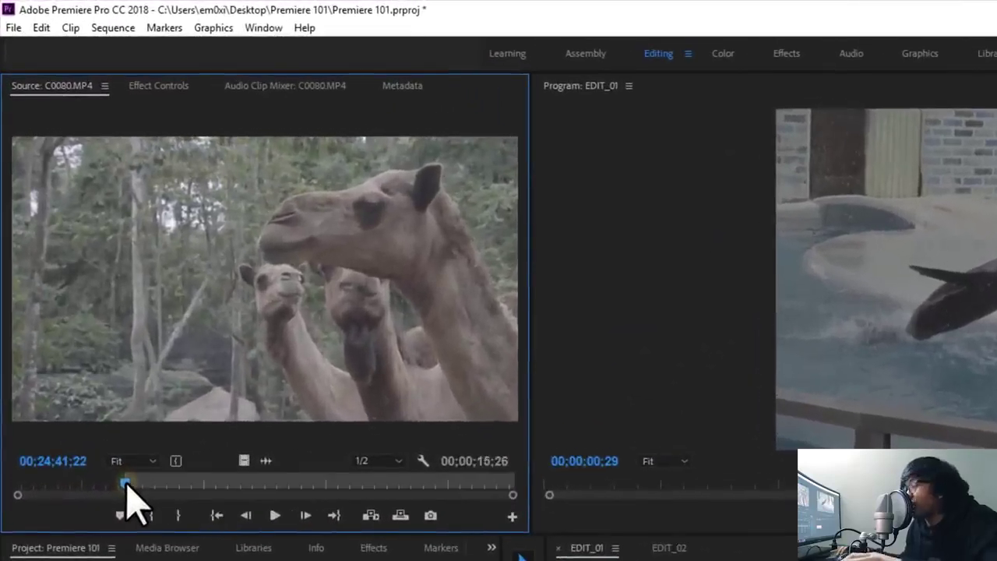
{"action": "left_click", "coordinate": [78, 299]}
{"action": "key", "text": "i"}
{"action": "left_click_drag", "start_coordinate": [129, 483], "coordinate": [167, 484]}
{"action": "key", "text": "o"}
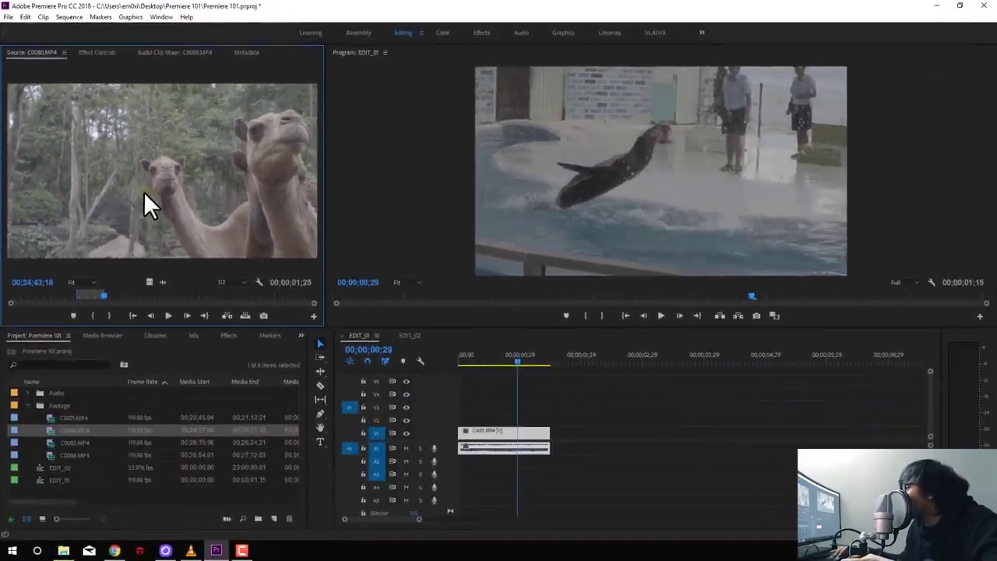
Drag the marked camel section into EDIT_01 and play the sequence from the start.
{"action": "mouse_move", "coordinate": [145, 205]}
{"action": "left_mouse_down"}
{"action": "mouse_move", "coordinate": [584, 444]}
{"action": "mouse_move", "coordinate": [581, 456]}
{"action": "left_mouse_up"}
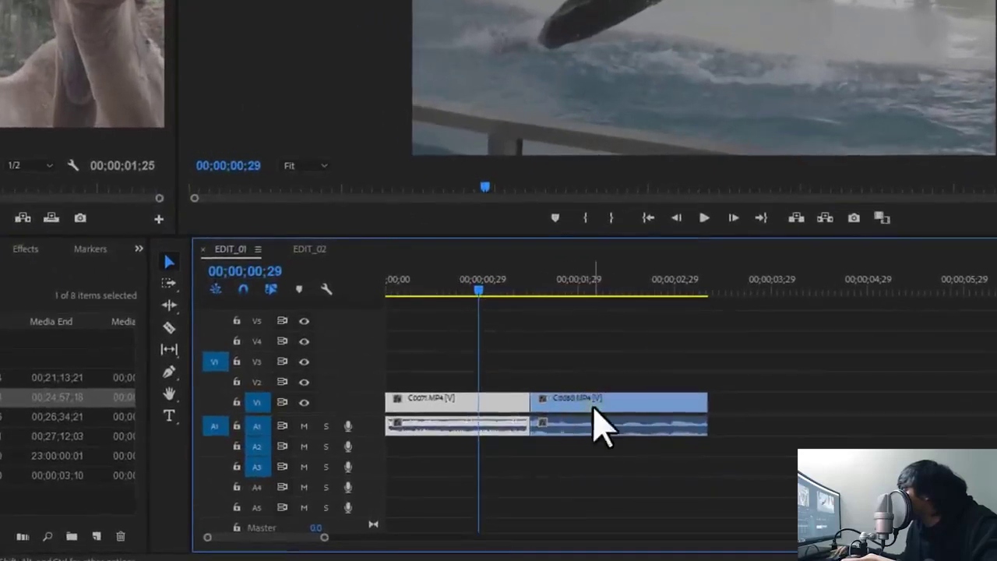
{"action": "mouse_move", "coordinate": [627, 426]}
{"action": "left_mouse_down"}
{"action": "mouse_move", "coordinate": [575, 402]}
{"action": "mouse_move", "coordinate": [646, 400]}
{"action": "mouse_move", "coordinate": [440, 394]}
{"action": "left_mouse_up"}
{"action": "left_click", "coordinate": [349, 382]}
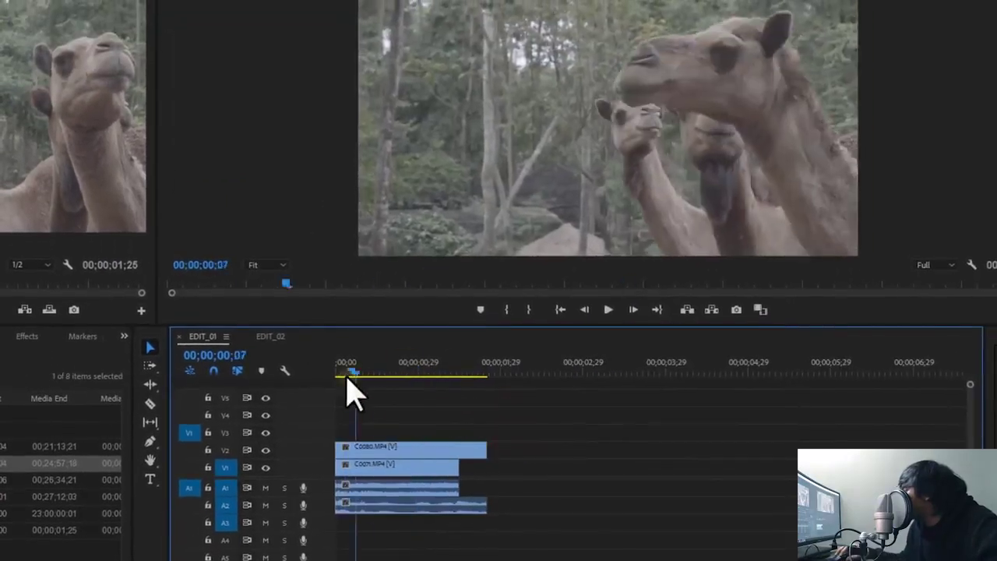
{"action": "key", "text": "space"}
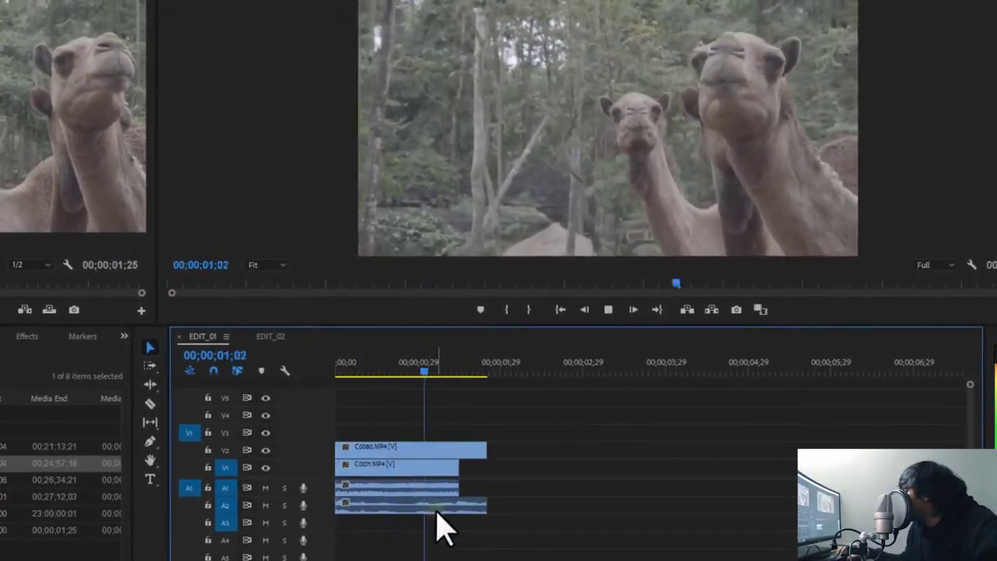
{"action": "left_click_drag", "start_coordinate": [425, 372], "coordinate": [354, 373]}
Place the camel clip right after C0071 with its audio on A1, then review the cut.
{"action": "left_click", "coordinate": [390, 450]}
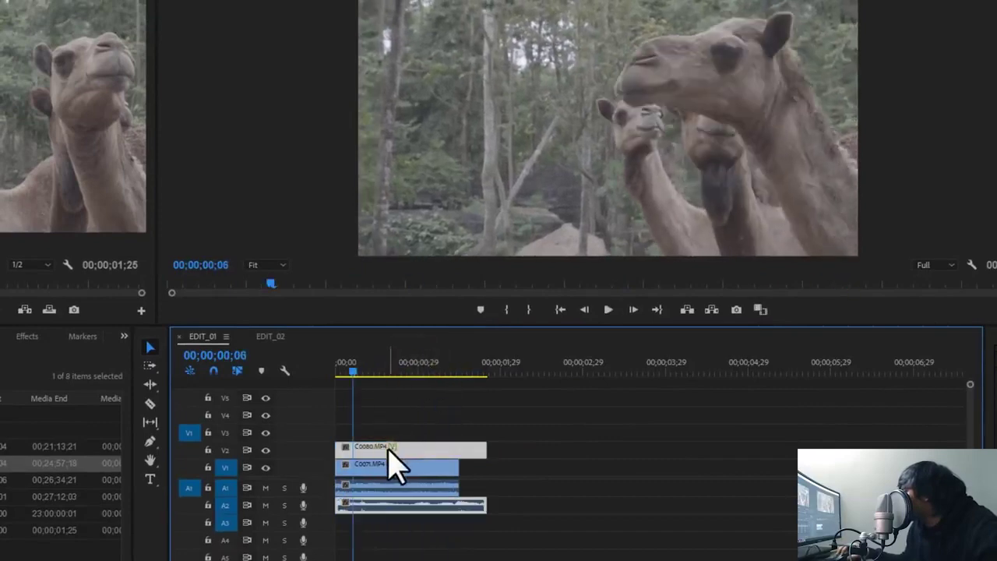
{"action": "left_click_drag", "start_coordinate": [396, 453], "coordinate": [518, 467]}
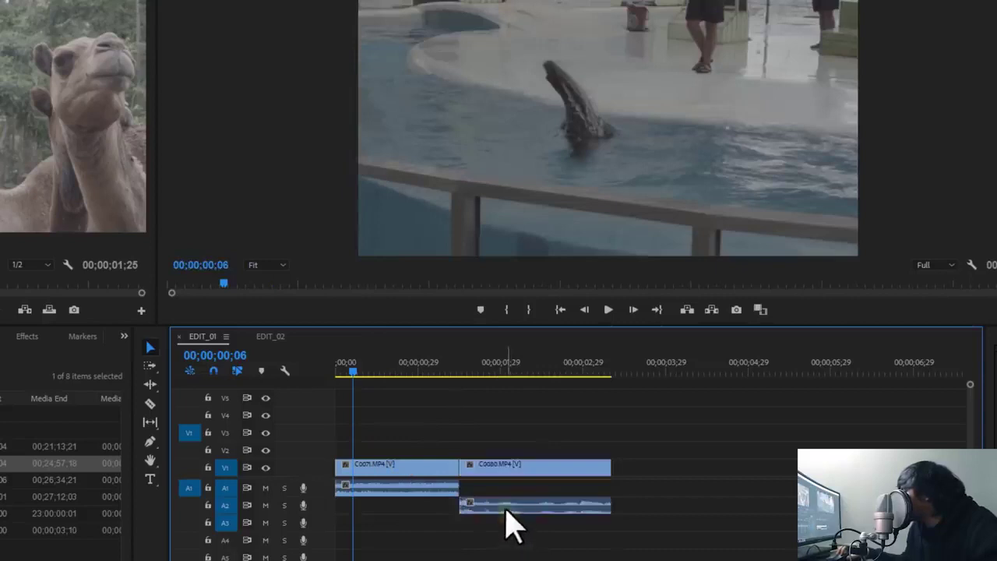
{"action": "left_click_drag", "start_coordinate": [511, 520], "coordinate": [507, 503]}
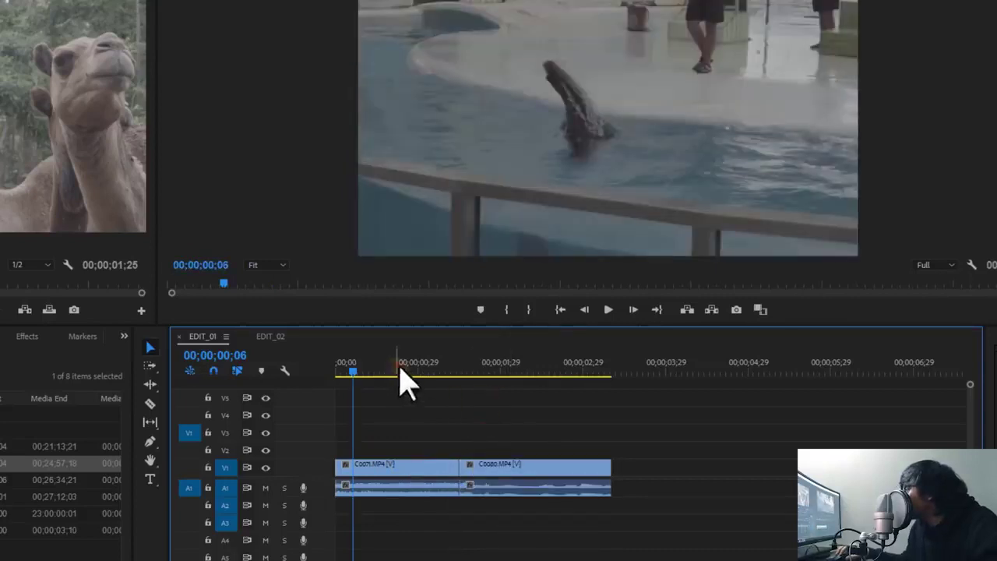
{"action": "left_click_drag", "start_coordinate": [403, 380], "coordinate": [339, 399]}
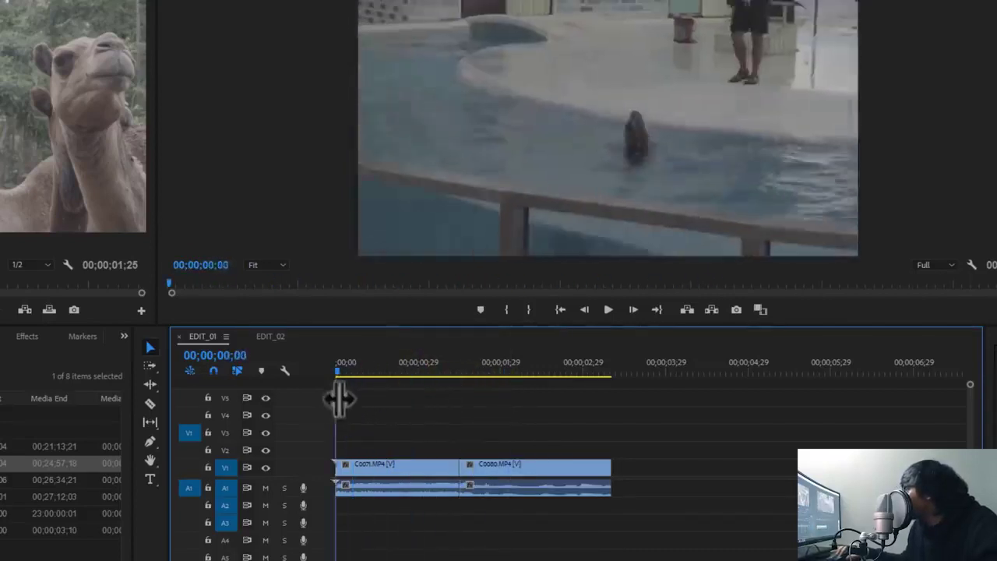
{"action": "key", "text": "space"}
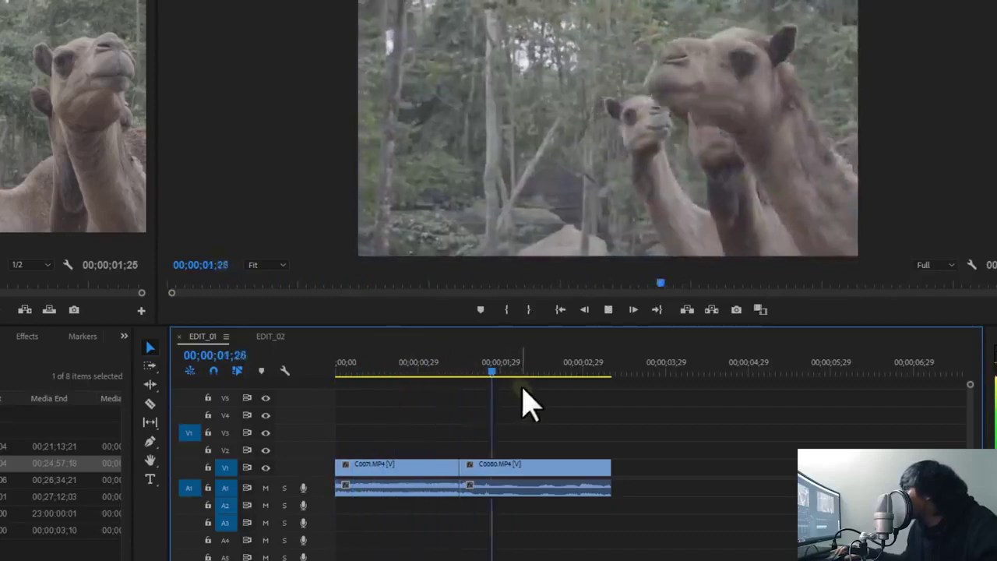
{"action": "left_click_drag", "start_coordinate": [553, 379], "coordinate": [415, 382]}
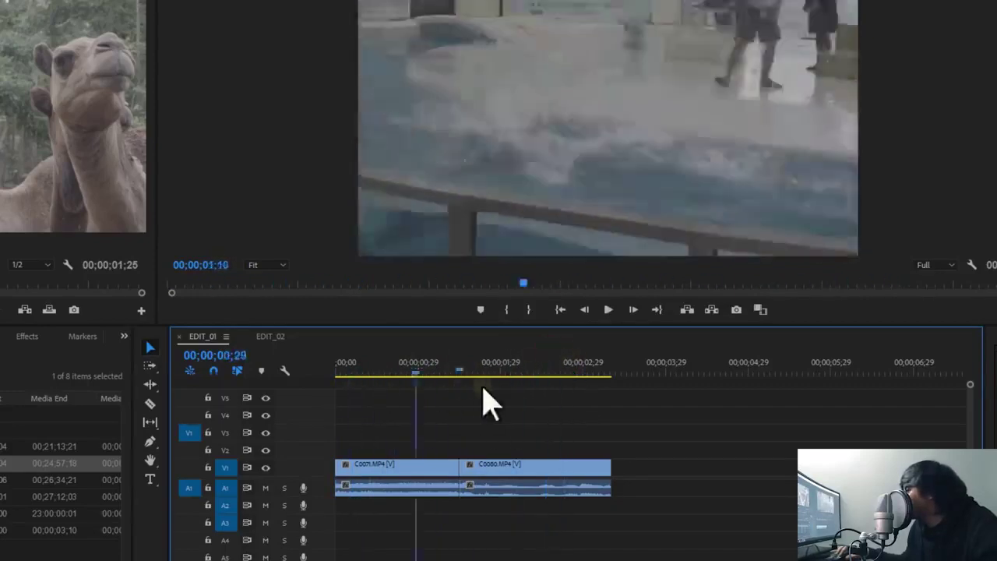
{"action": "left_click_drag", "start_coordinate": [483, 387], "coordinate": [512, 382]}
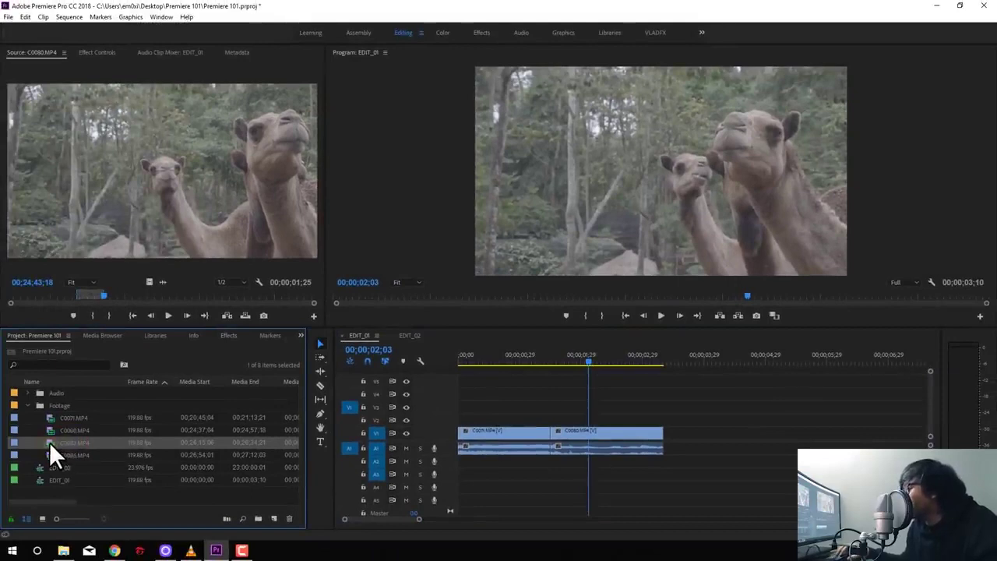
Append C0083 and then C0086 to the end of EDIT_01 and fit the sequence in view.
{"action": "left_click_drag", "start_coordinate": [302, 442], "coordinate": [670, 445]}
{"action": "left_click_drag", "start_coordinate": [75, 455], "coordinate": [710, 448]}
{"action": "key", "text": "minus"}
Review the new footage and return to the turtle moment in C0083.
{"action": "left_click_drag", "start_coordinate": [504, 355], "coordinate": [562, 355]}
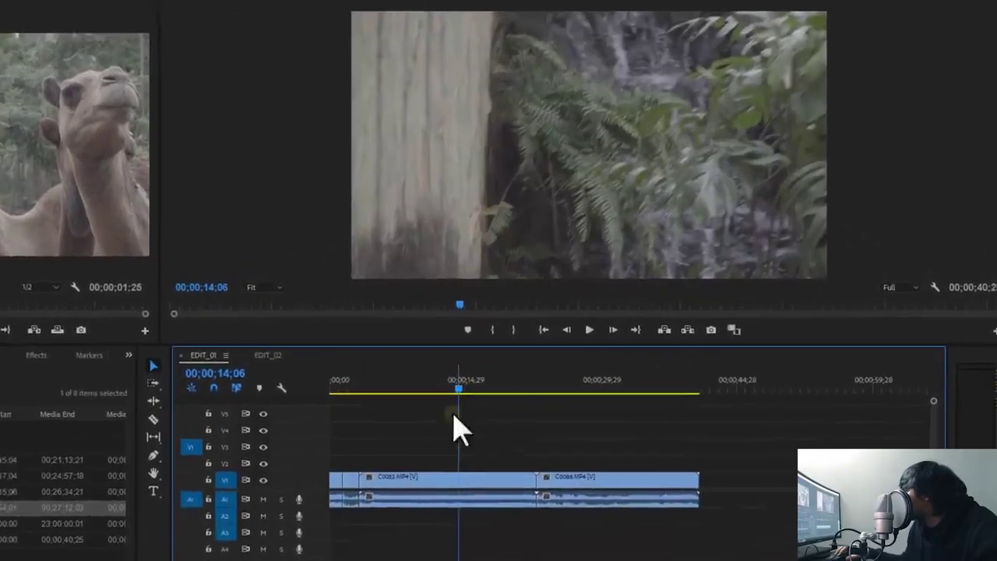
{"action": "left_click", "coordinate": [601, 403]}
{"action": "key", "text": "space"}
{"action": "key", "text": "space"}
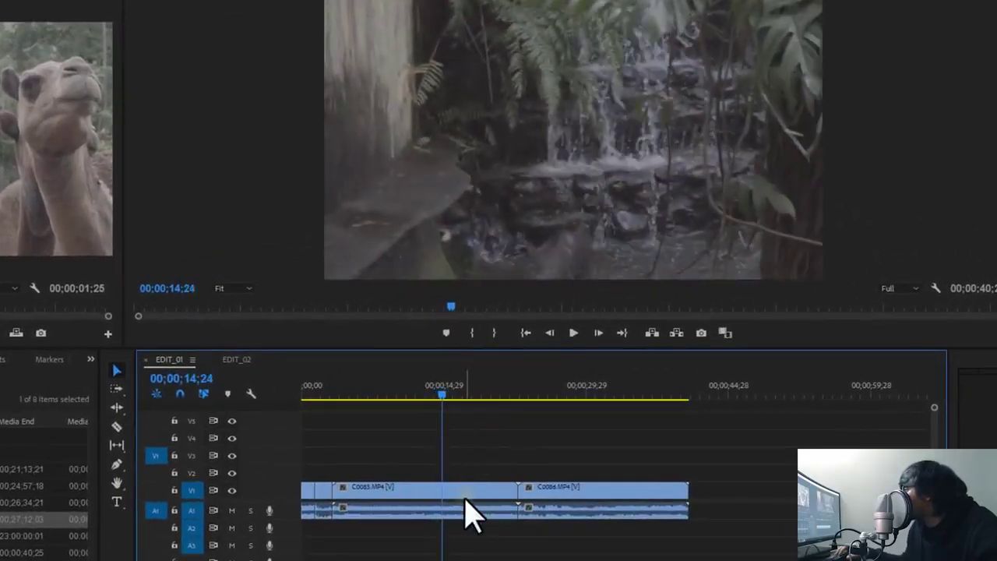
{"action": "left_click", "coordinate": [464, 492]}
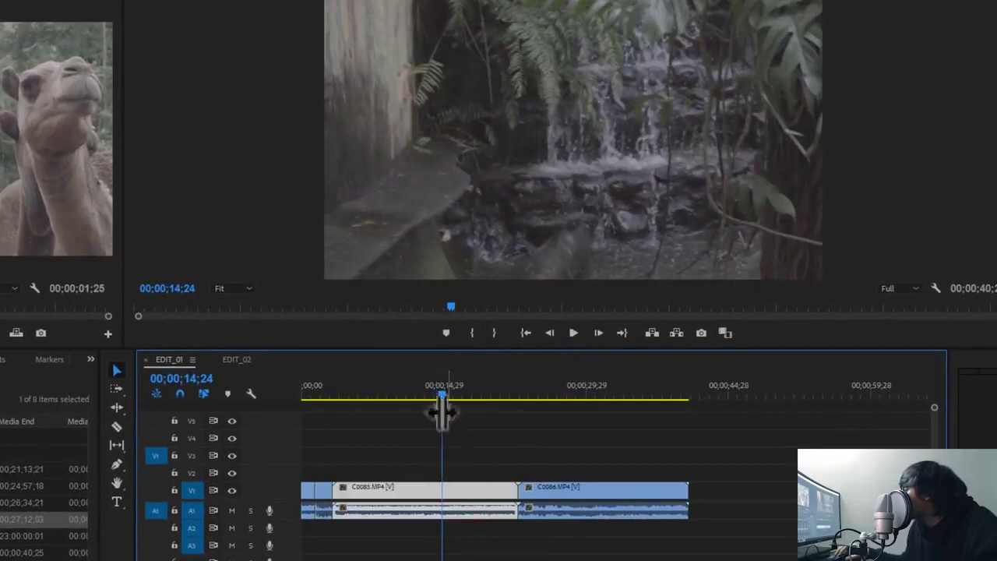
{"action": "left_click", "coordinate": [390, 440]}
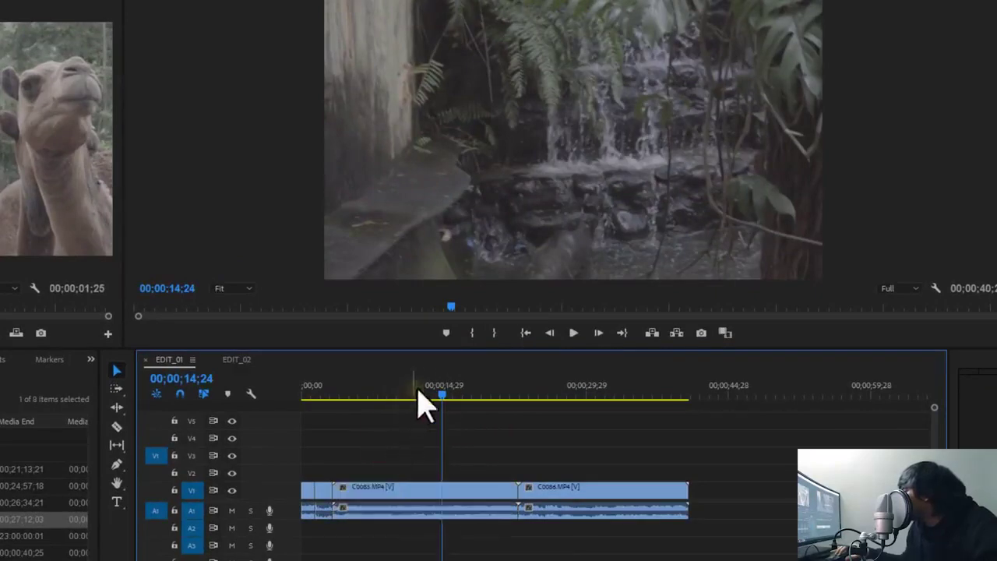
{"action": "left_click_drag", "start_coordinate": [420, 393], "coordinate": [376, 397]}
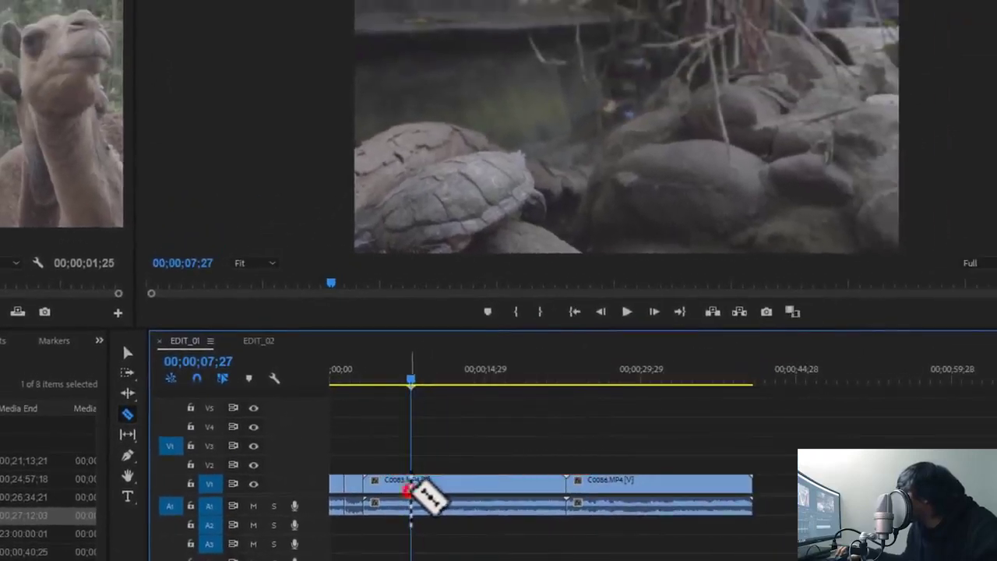
Razor C0083 at the start and end of the turtle shot.
{"action": "left_click", "coordinate": [421, 487]}
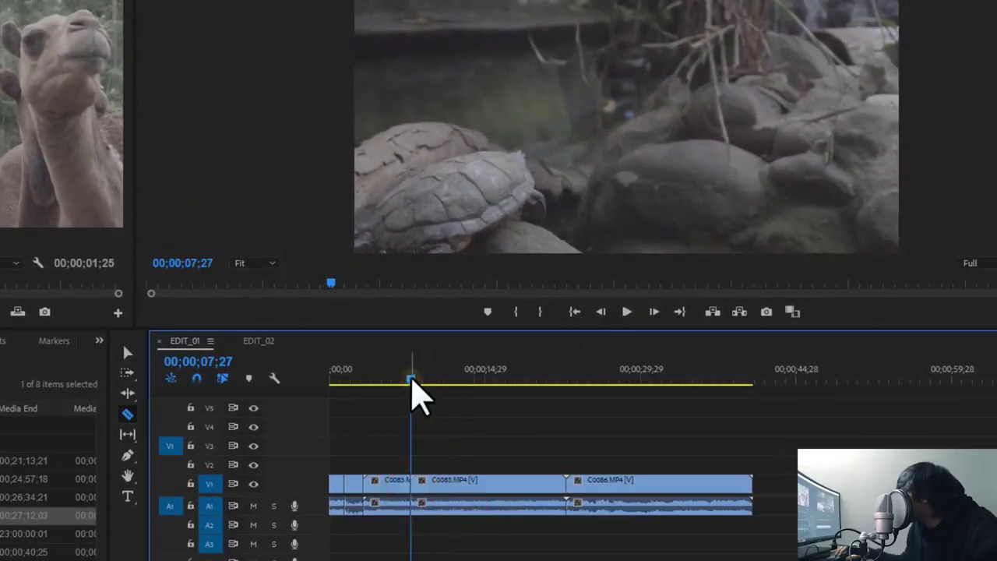
{"action": "left_click_drag", "start_coordinate": [415, 379], "coordinate": [452, 381]}
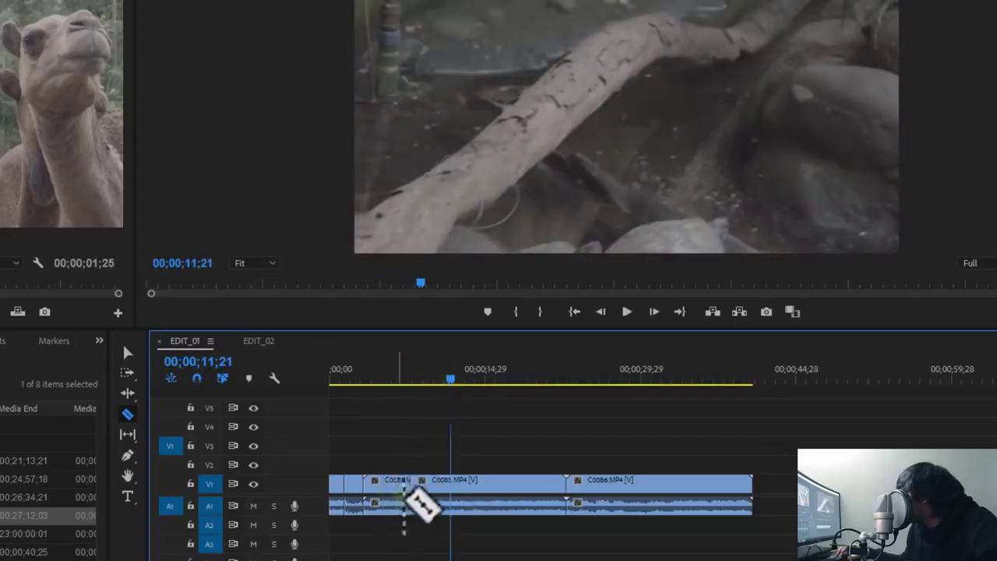
{"action": "left_click_drag", "start_coordinate": [452, 381], "coordinate": [434, 381]}
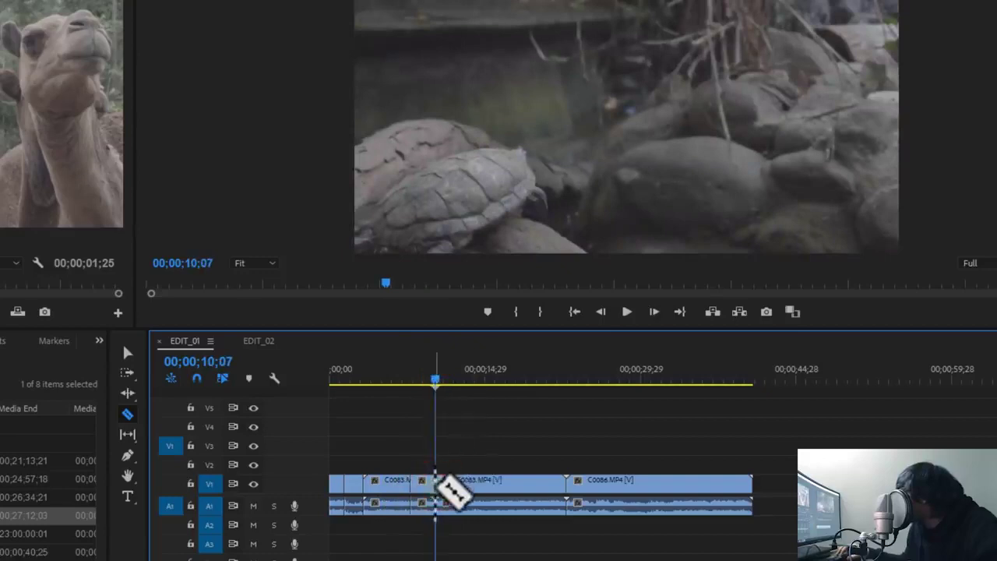
{"action": "left_click", "coordinate": [457, 530]}
Delete the unwanted footage before and after the turtle shot, leaving gaps.
{"action": "key", "text": "v"}
{"action": "left_click", "coordinate": [487, 499]}
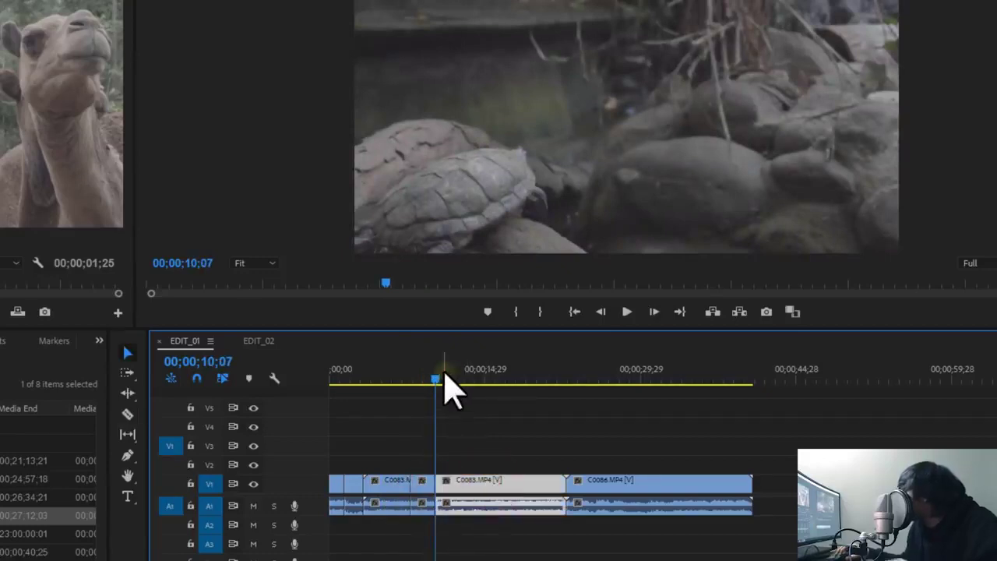
{"action": "left_click", "coordinate": [452, 381]}
{"action": "key", "text": "Delete"}
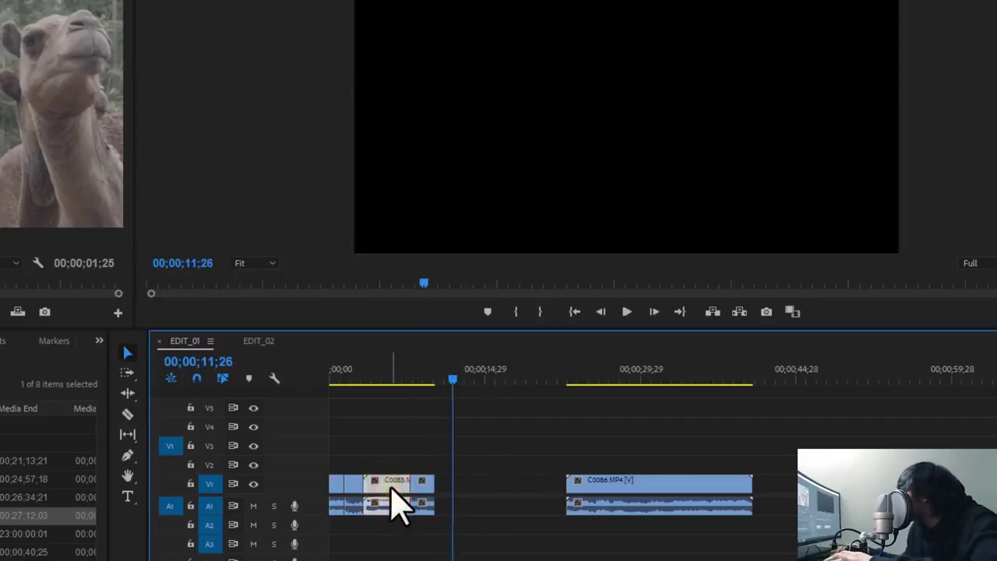
{"action": "key", "text": "Delete"}
{"action": "left_click_drag", "start_coordinate": [452, 381], "coordinate": [390, 413]}
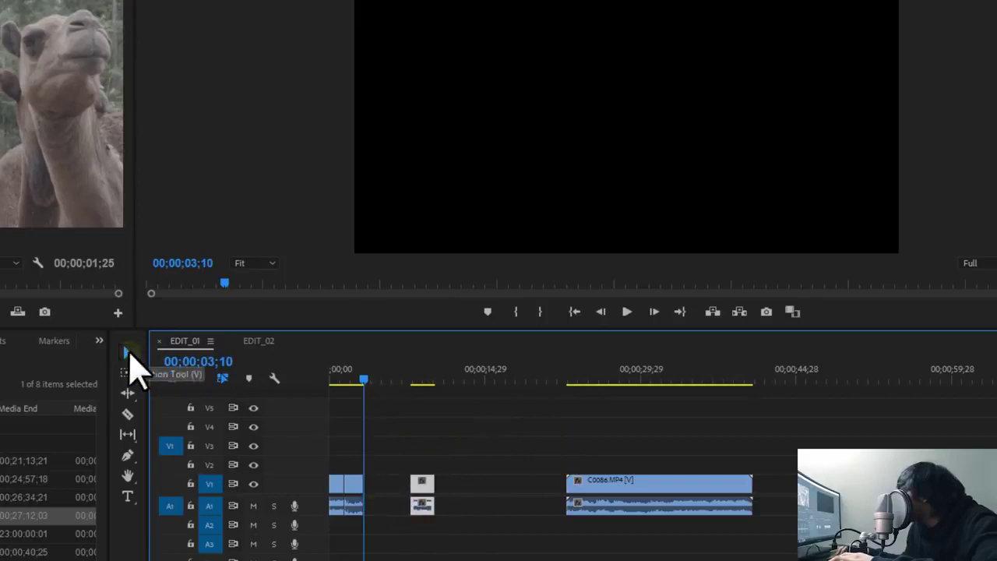
Move the turtle shot against the first clips and C0086 right after it.
{"action": "key", "text": "v"}
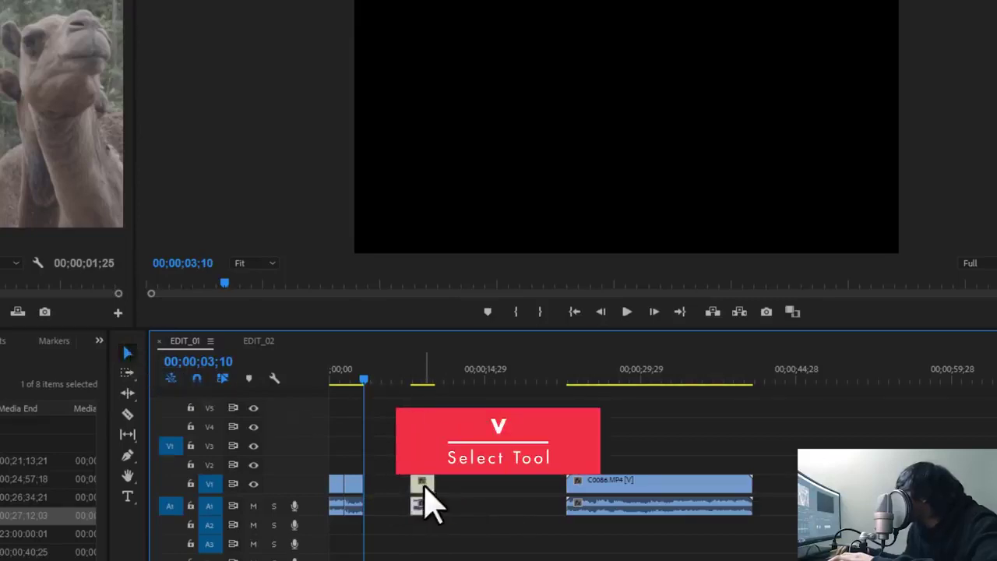
{"action": "left_click_drag", "start_coordinate": [427, 504], "coordinate": [407, 506]}
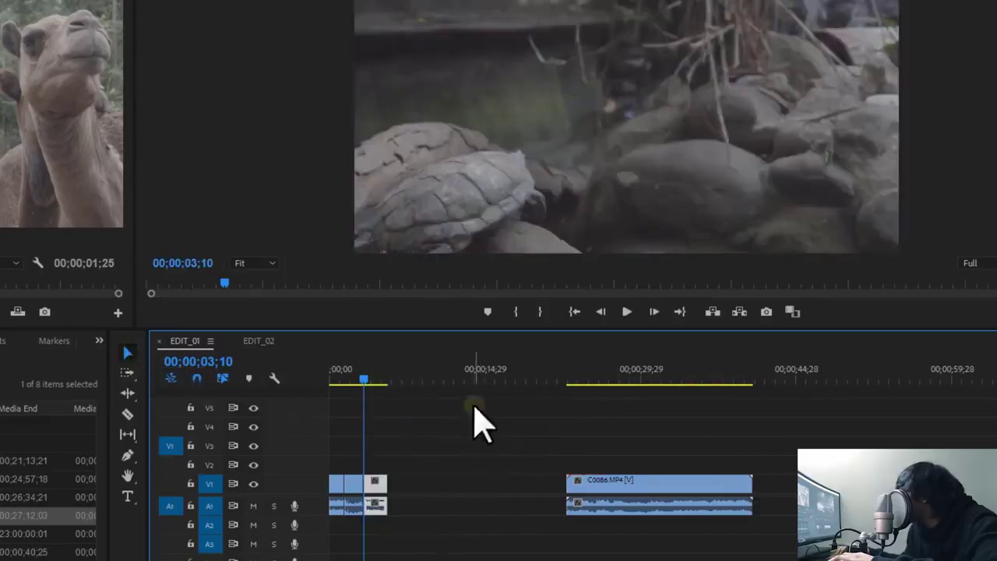
{"action": "left_click_drag", "start_coordinate": [634, 487], "coordinate": [511, 487]}
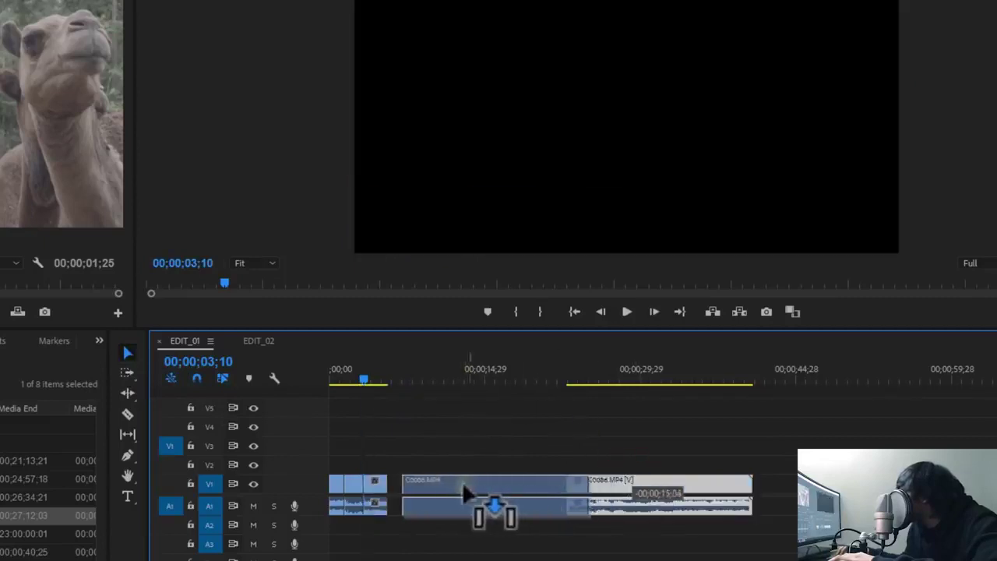
{"action": "left_click_drag", "start_coordinate": [405, 380], "coordinate": [533, 381]}
Cut out and delete the unwanted middle of C0086, then remove the resulting gap.
{"action": "key", "text": "c"}
{"action": "left_click", "coordinate": [534, 483]}
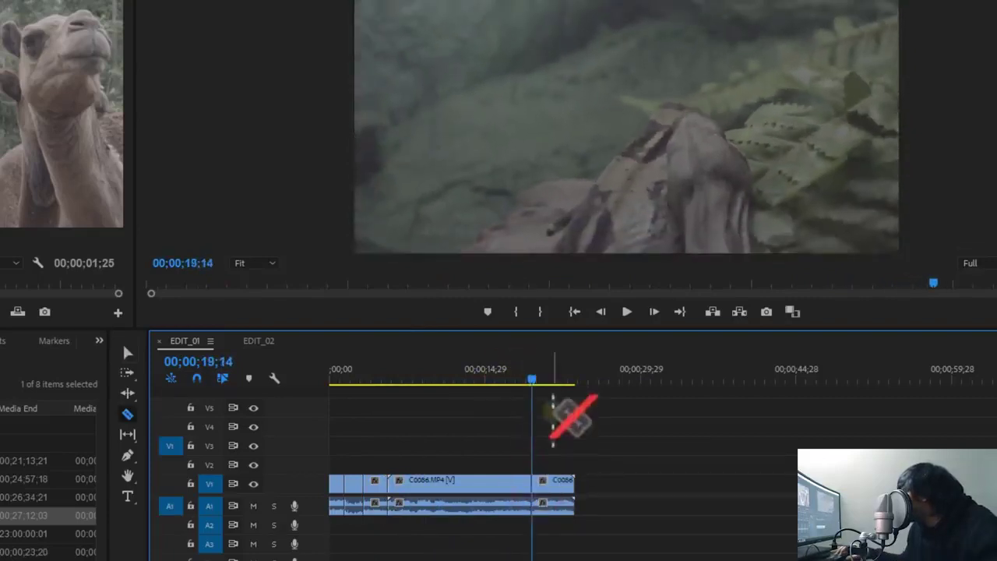
{"action": "left_click_drag", "start_coordinate": [546, 380], "coordinate": [552, 379]}
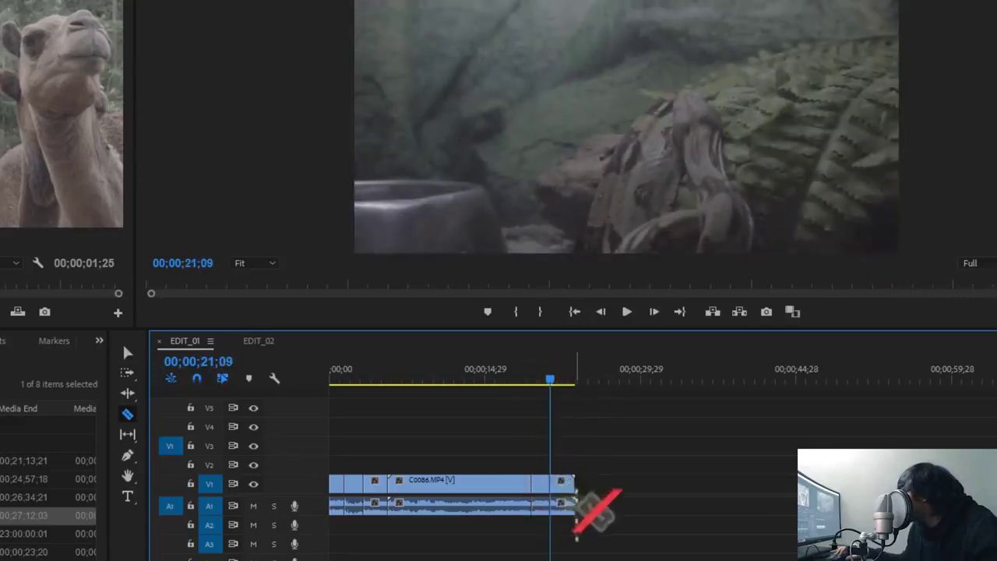
{"action": "key", "text": "v"}
{"action": "left_click", "coordinate": [510, 381]}
{"action": "left_click", "coordinate": [481, 487]}
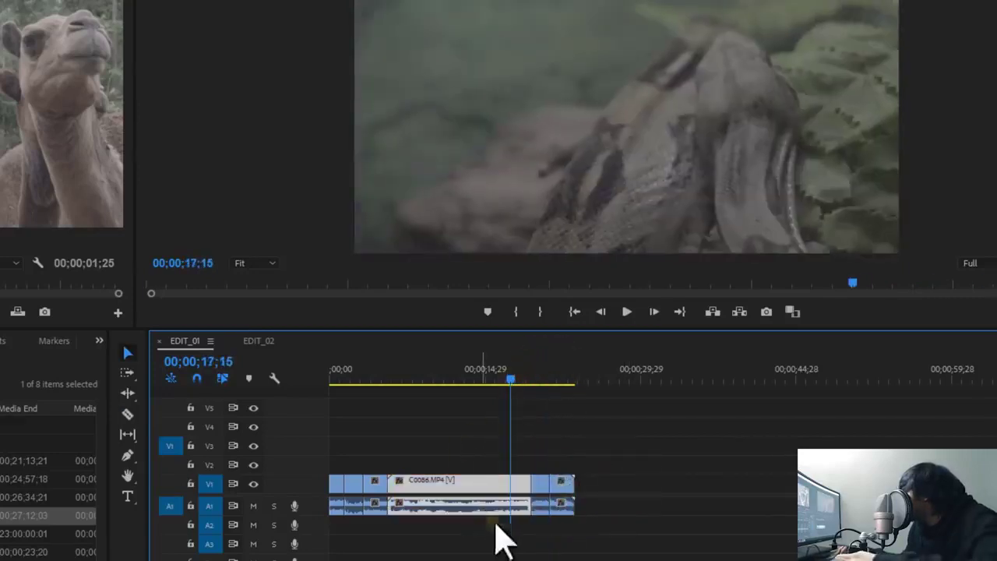
{"action": "key", "text": "Delete"}
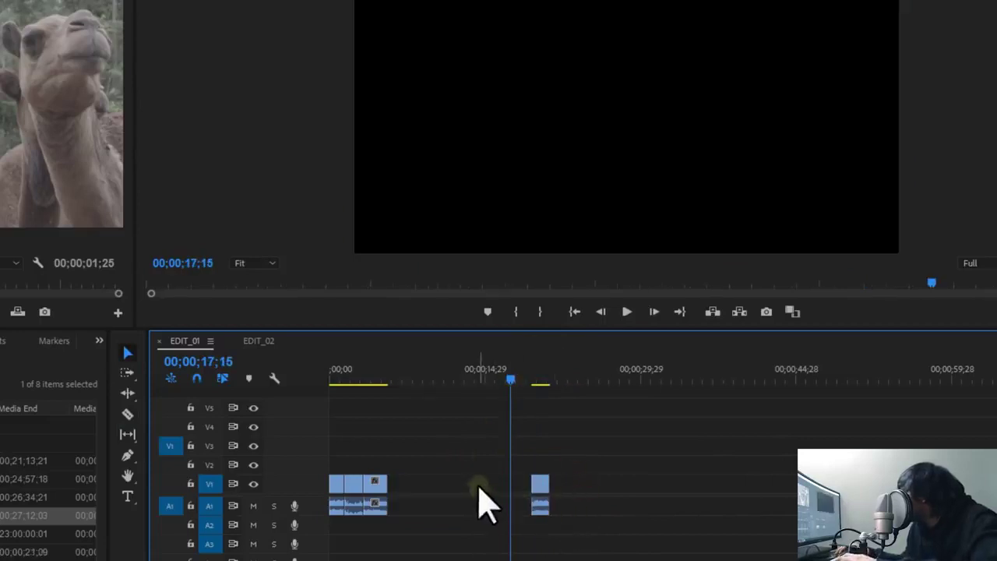
{"action": "left_click", "coordinate": [478, 487]}
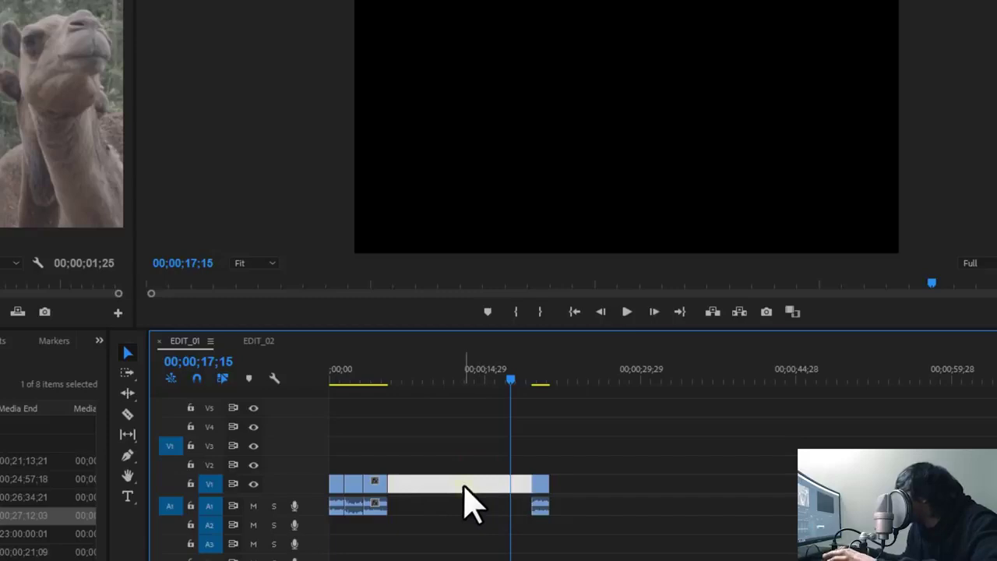
{"action": "key", "text": "Delete"}
Zoom in on the clips and play EDIT_01 from the start.
{"action": "left_click_drag", "start_coordinate": [350, 380], "coordinate": [331, 380]}
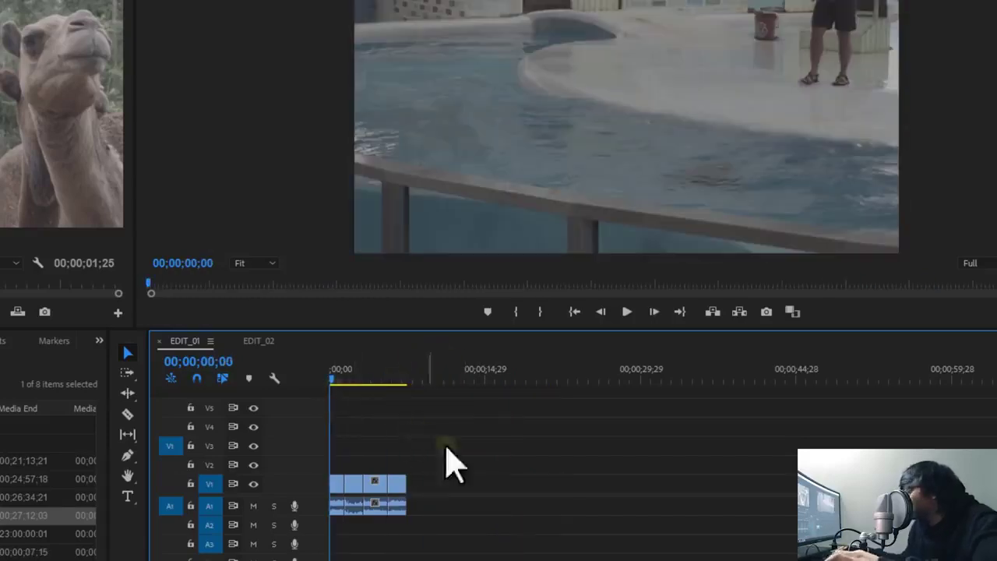
{"action": "key", "text": "="}
{"action": "key", "text": "="}
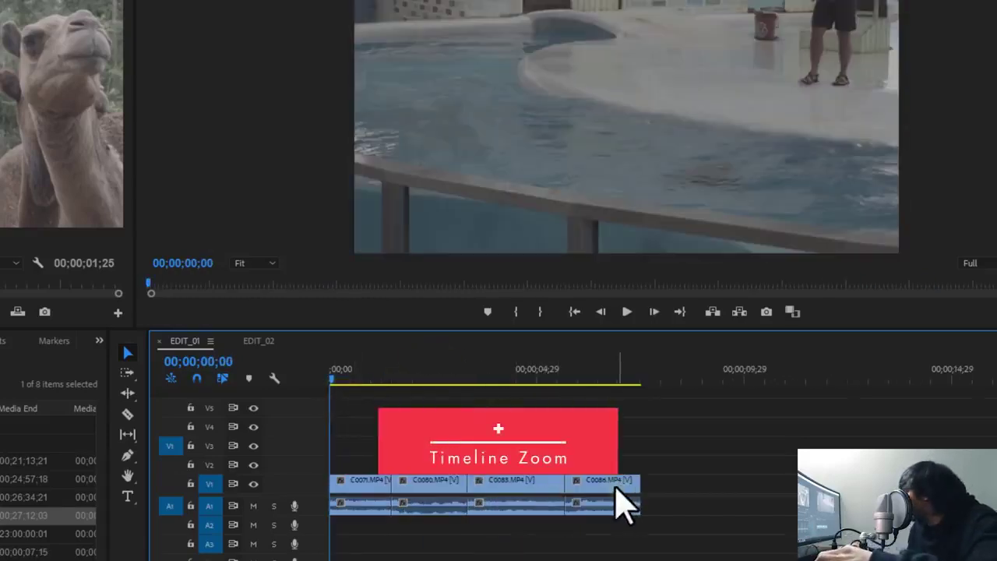
{"action": "left_click_drag", "start_coordinate": [620, 491], "coordinate": [641, 491]}
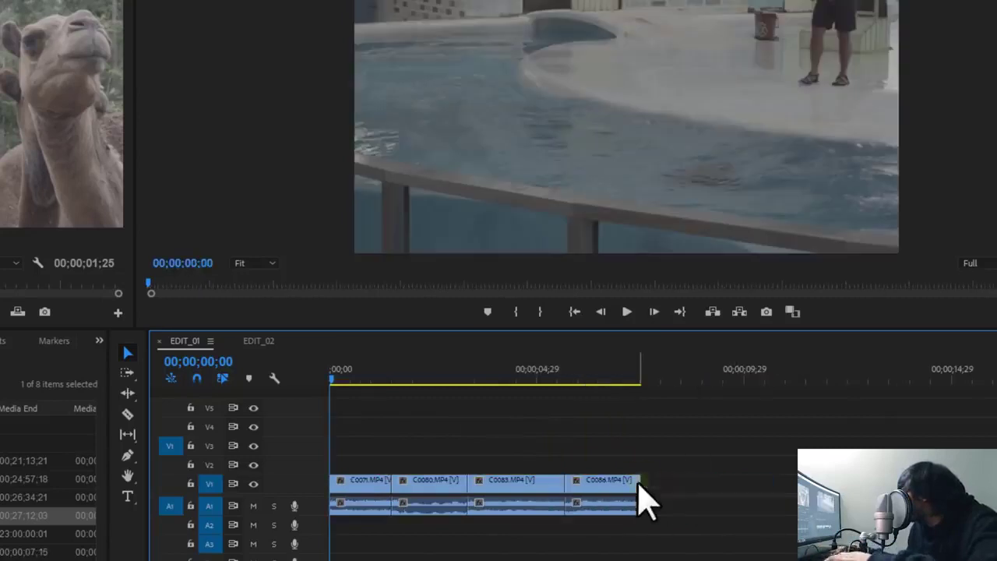
{"action": "left_click", "coordinate": [467, 425]}
{"action": "key", "text": "space"}
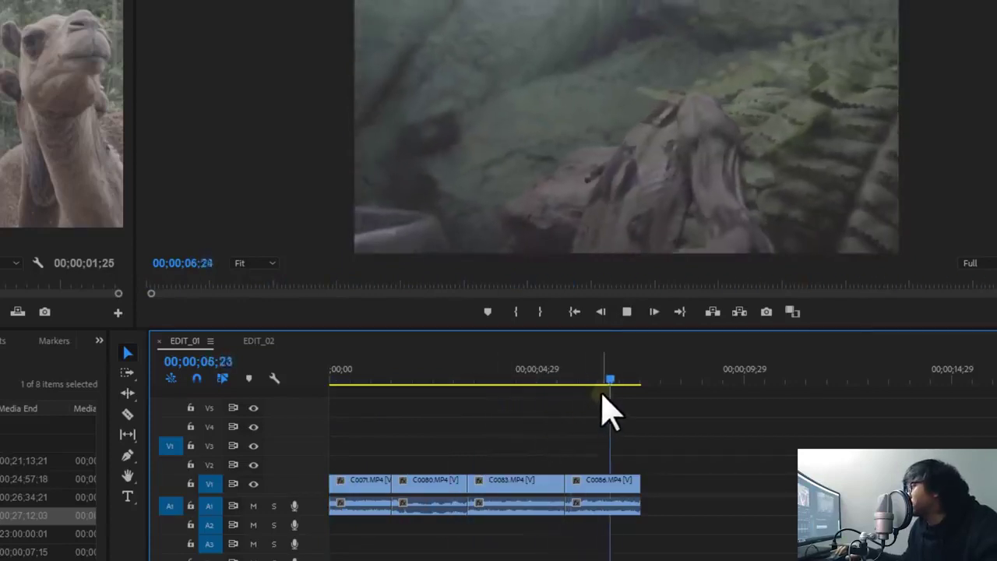
{"action": "key", "text": "space"}
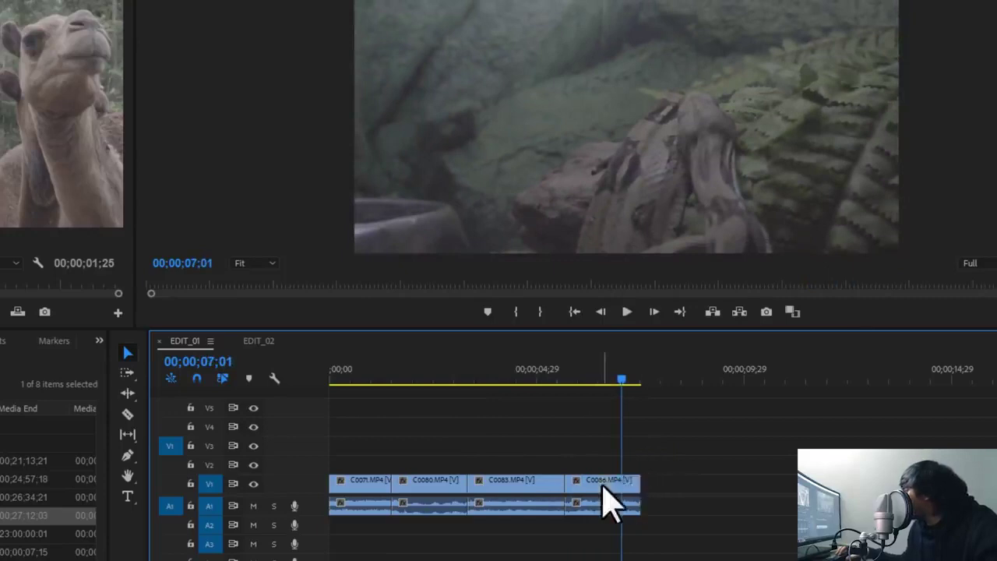
Shift C0086 further right and adjust its end, undoing a trial extension of its start.
{"action": "left_click_drag", "start_coordinate": [607, 495], "coordinate": [731, 492]}
{"action": "left_click", "coordinate": [723, 372]}
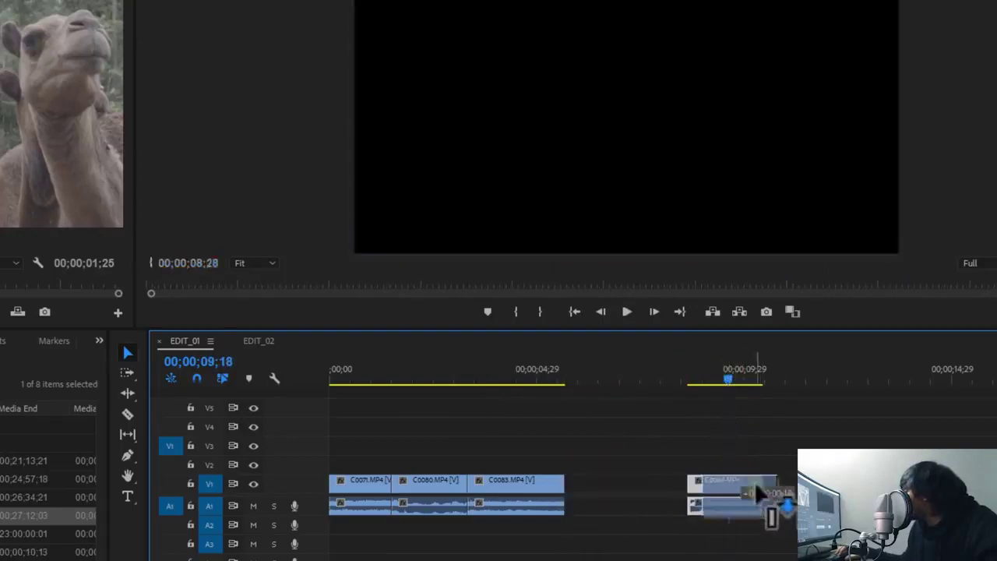
{"action": "left_click_drag", "start_coordinate": [744, 503], "coordinate": [760, 499]}
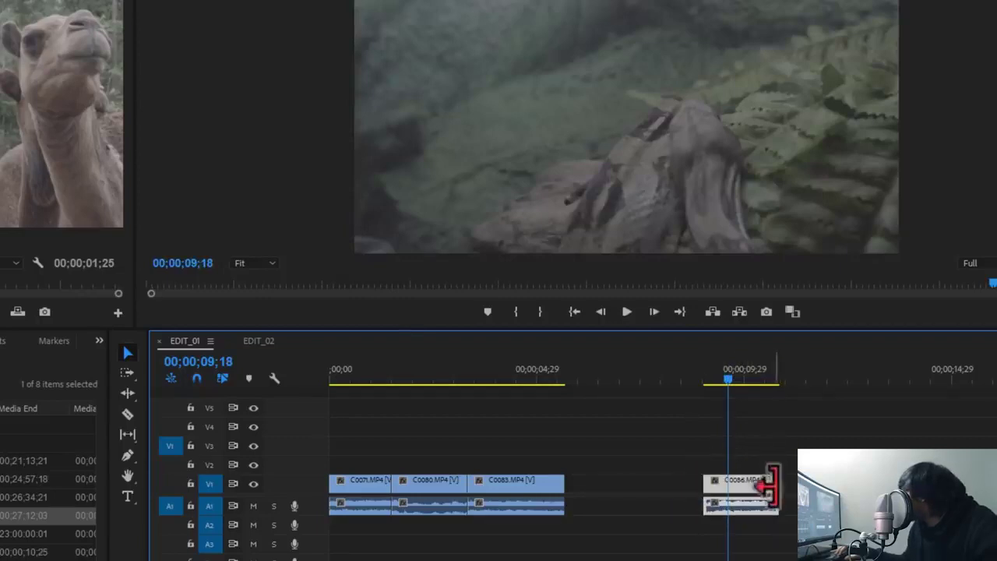
{"action": "left_click_drag", "start_coordinate": [774, 483], "coordinate": [777, 484]}
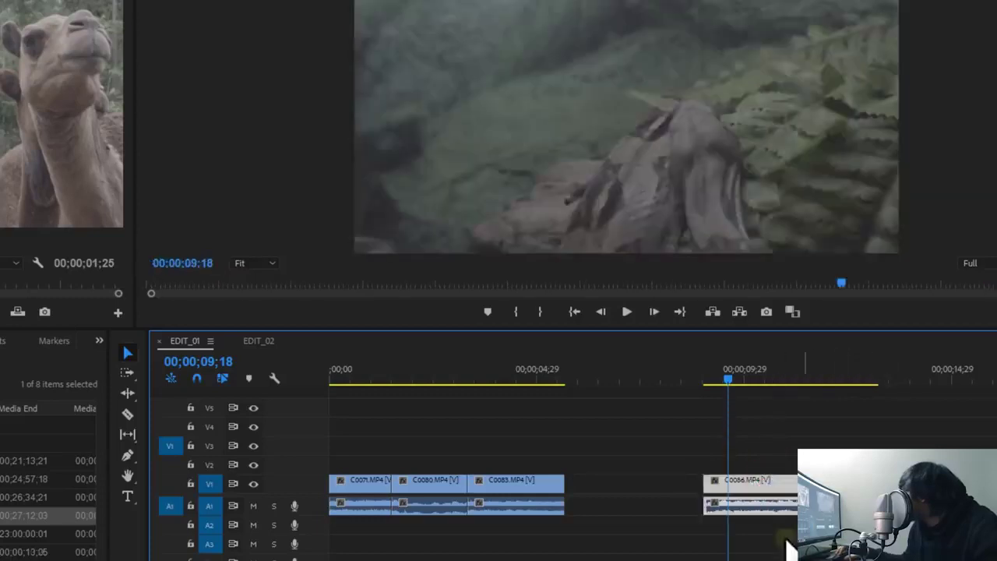
{"action": "left_click_drag", "start_coordinate": [714, 483], "coordinate": [627, 484]}
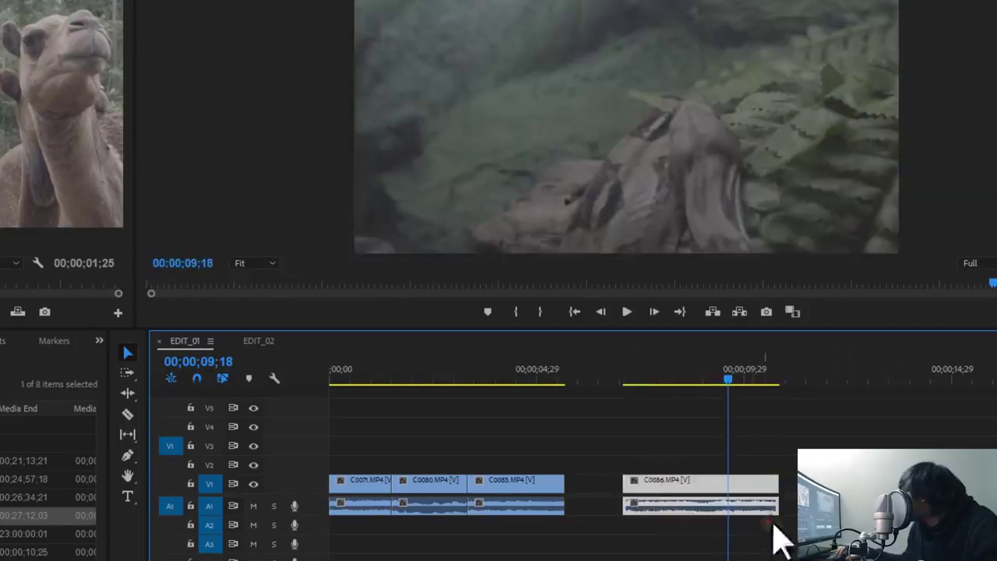
{"action": "key", "text": "ctrl+z"}
Extend C0086's end, then slide it left to butt against C0083.
{"action": "left_click_drag", "start_coordinate": [766, 380], "coordinate": [780, 380]}
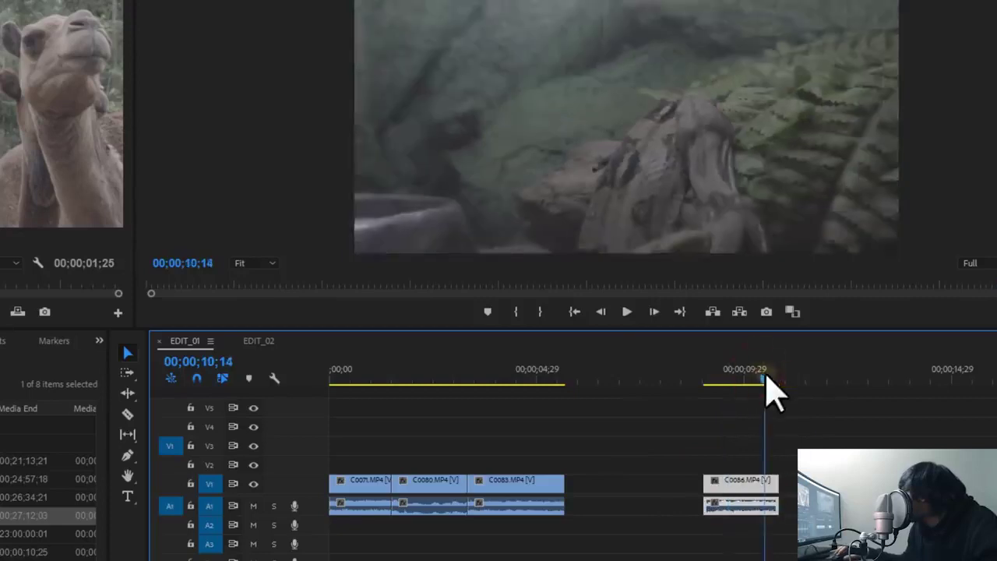
{"action": "left_click_drag", "start_coordinate": [779, 484], "coordinate": [798, 483]}
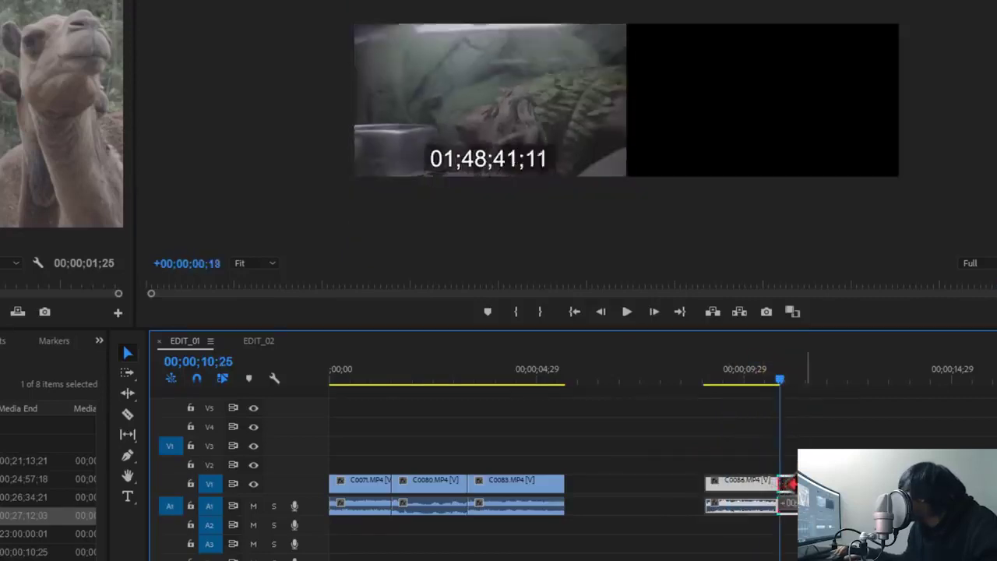
{"action": "left_click_drag", "start_coordinate": [781, 380], "coordinate": [805, 380]}
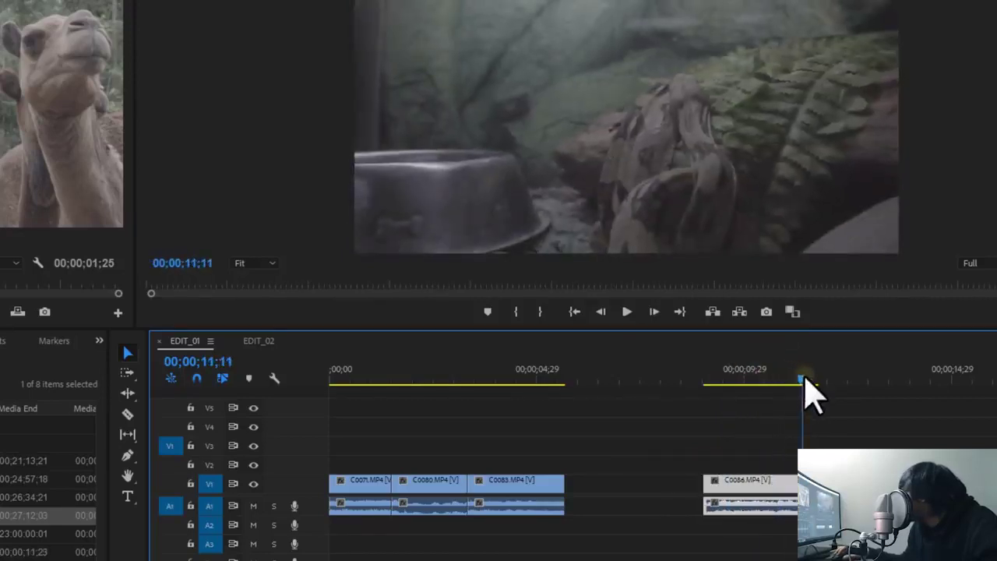
{"action": "key", "text": "ctrl+shift+a"}
{"action": "left_click_drag", "start_coordinate": [787, 499], "coordinate": [648, 499]}
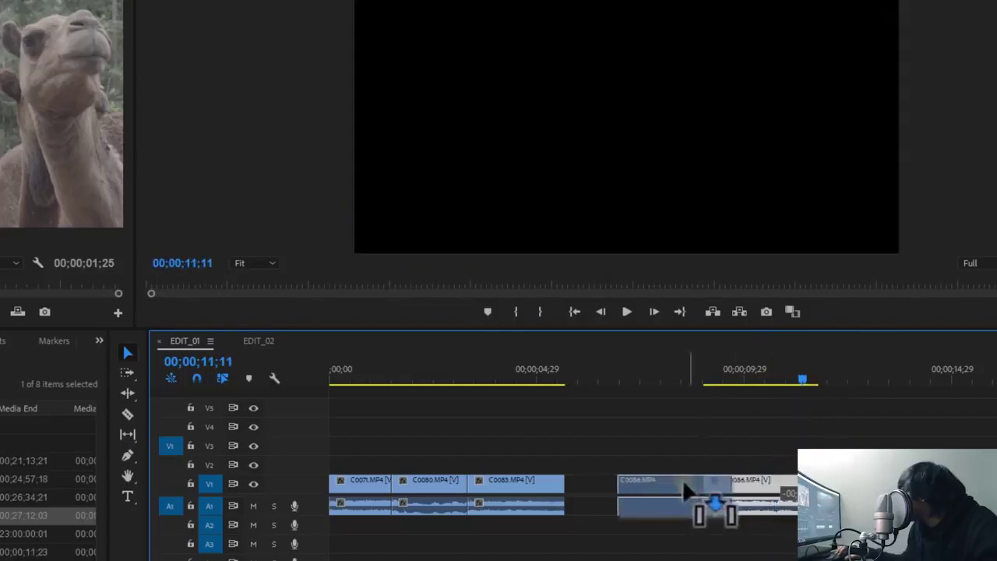
{"action": "left_click", "coordinate": [642, 376]}
{"action": "mouse_move", "coordinate": [643, 389]}
{"action": "left_mouse_down"}
{"action": "mouse_move", "coordinate": [403, 454]}
{"action": "mouse_move", "coordinate": [332, 455]}
{"action": "left_mouse_up"}
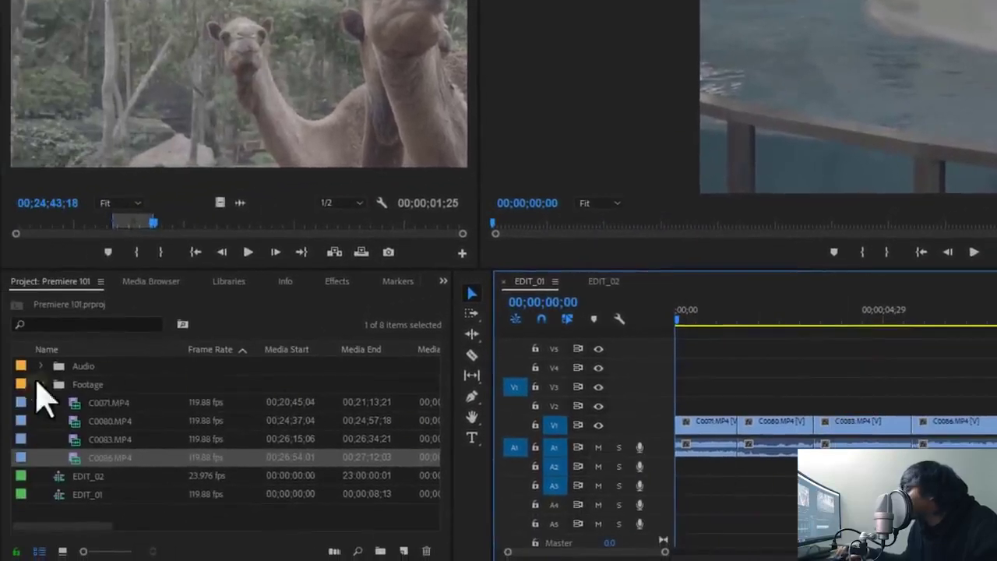
Collapse Footage, expand Audio, and preview BG_MUSIC.MP4 (00:02:41:27) in the Source monitor.
{"action": "left_click", "coordinate": [41, 385]}
{"action": "left_click", "coordinate": [40, 366]}
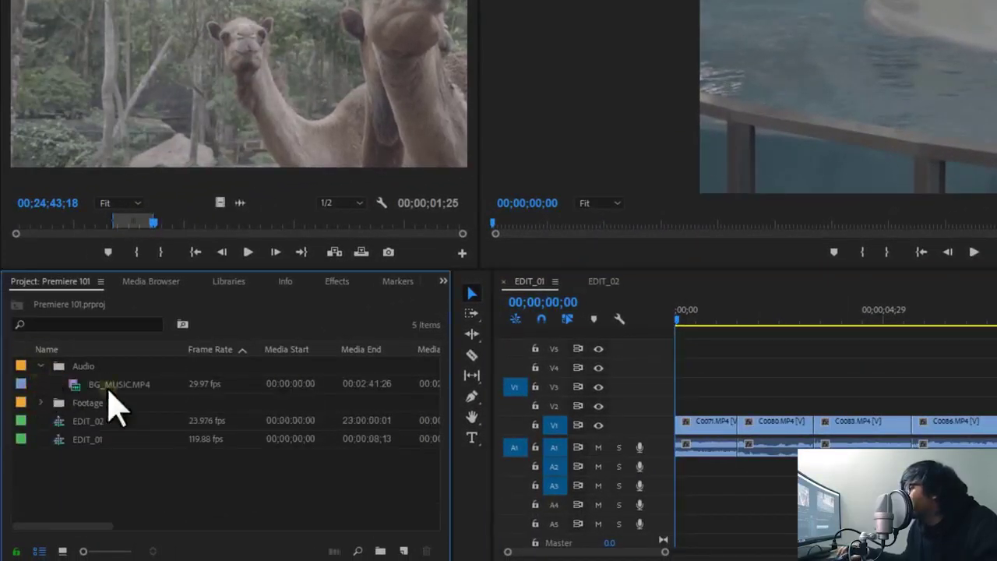
{"action": "double_click", "coordinate": [75, 385]}
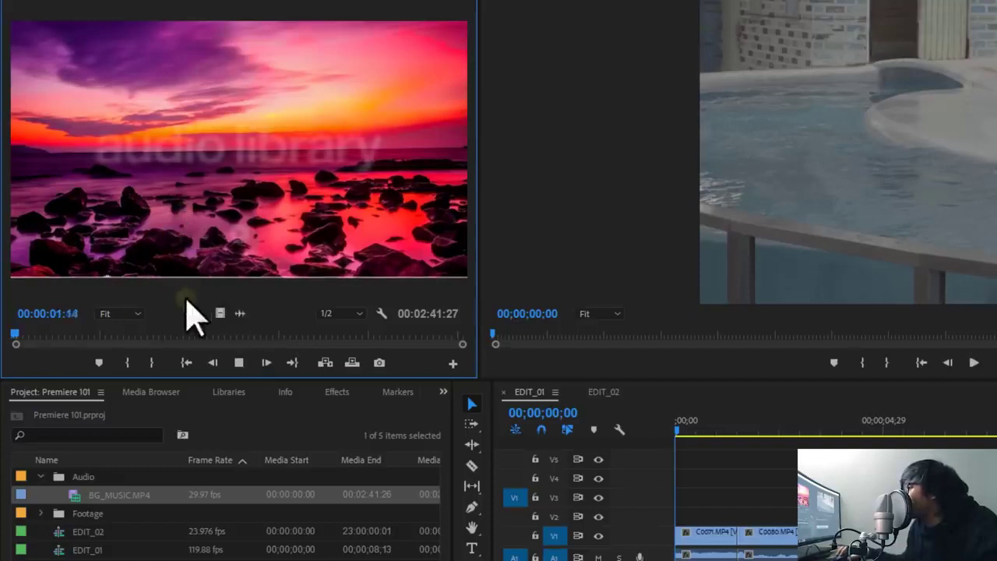
{"action": "left_click", "coordinate": [74, 337]}
Show BG_MUSIC as a zoomed waveform and listen for where the music starts.
{"action": "left_click", "coordinate": [512, 479]}
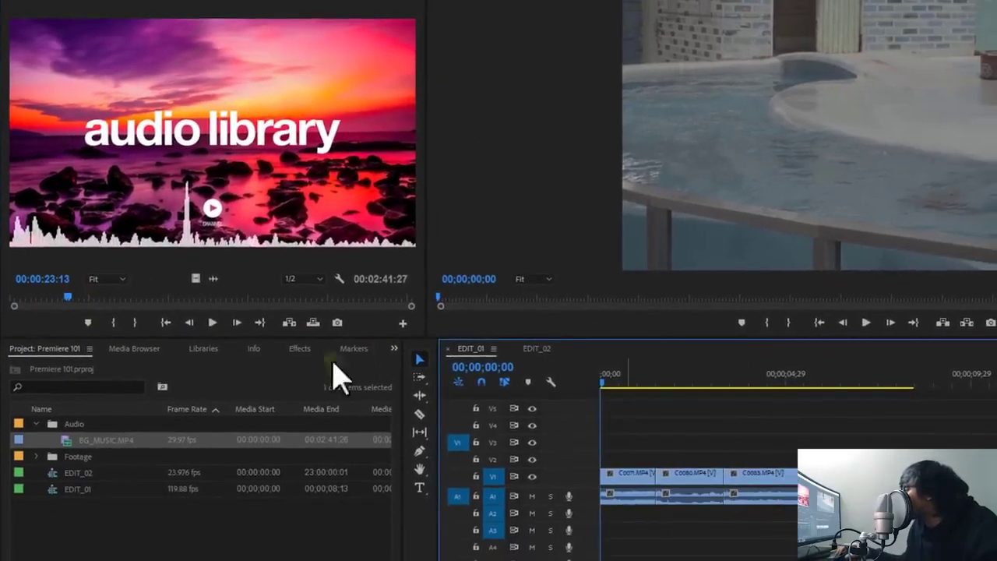
{"action": "left_click", "coordinate": [199, 277]}
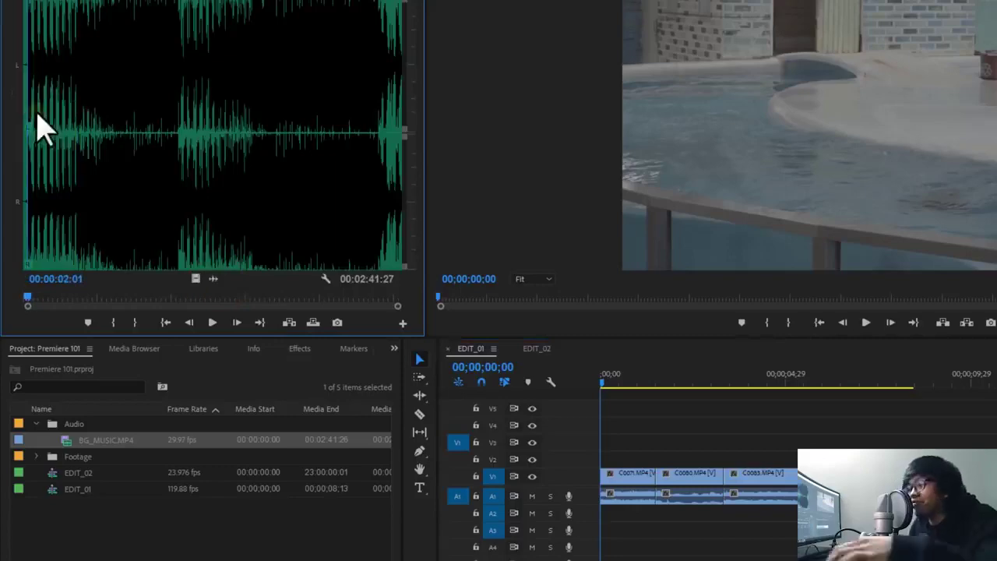
{"action": "key", "text": "="}
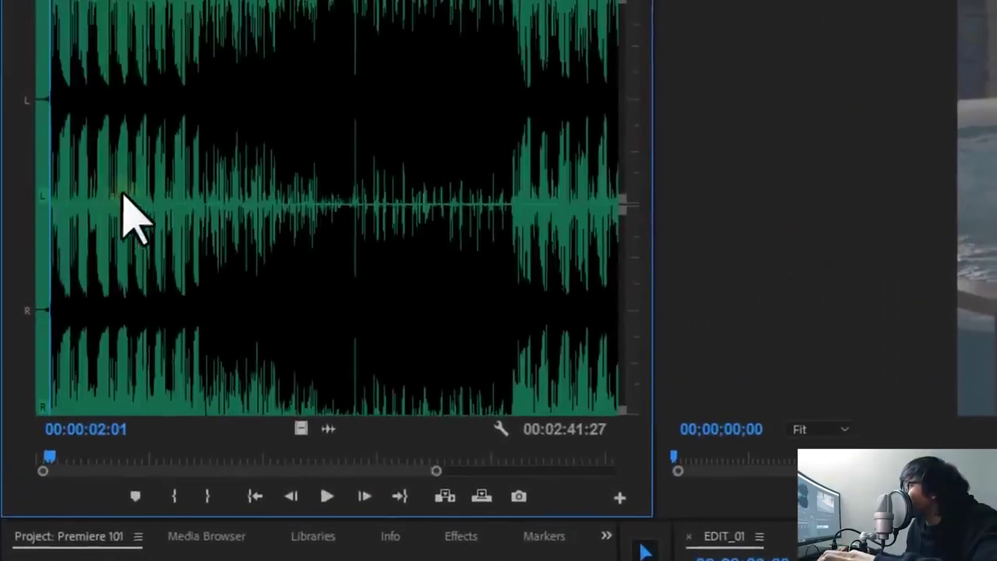
{"action": "key", "text": "="}
{"action": "key", "text": "="}
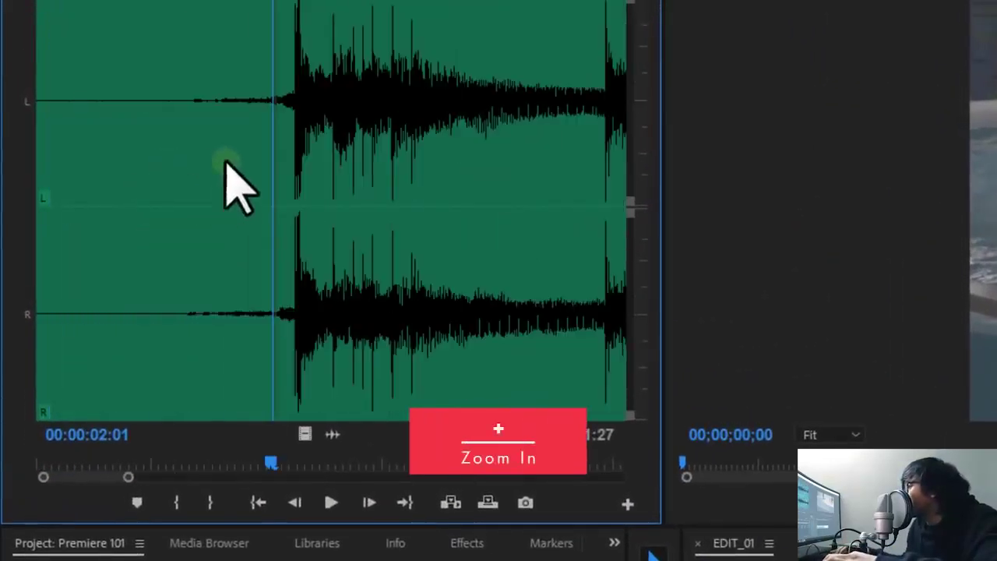
{"action": "mouse_move", "coordinate": [274, 151]}
{"action": "left_mouse_down"}
{"action": "mouse_move", "coordinate": [286, 158]}
{"action": "mouse_move", "coordinate": [118, 160]}
{"action": "left_mouse_up"}
{"action": "key", "text": "minus"}
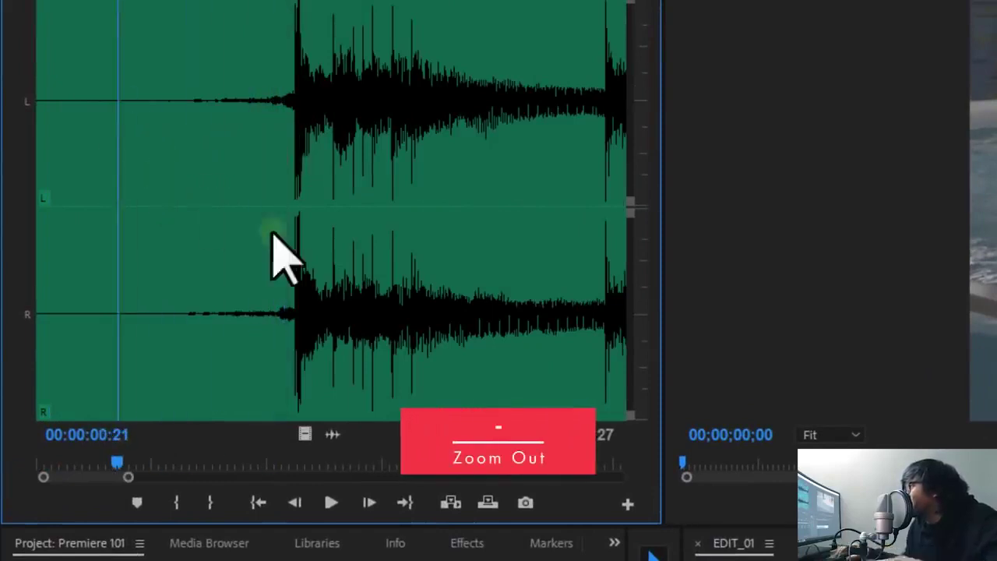
{"action": "key", "text": "space"}
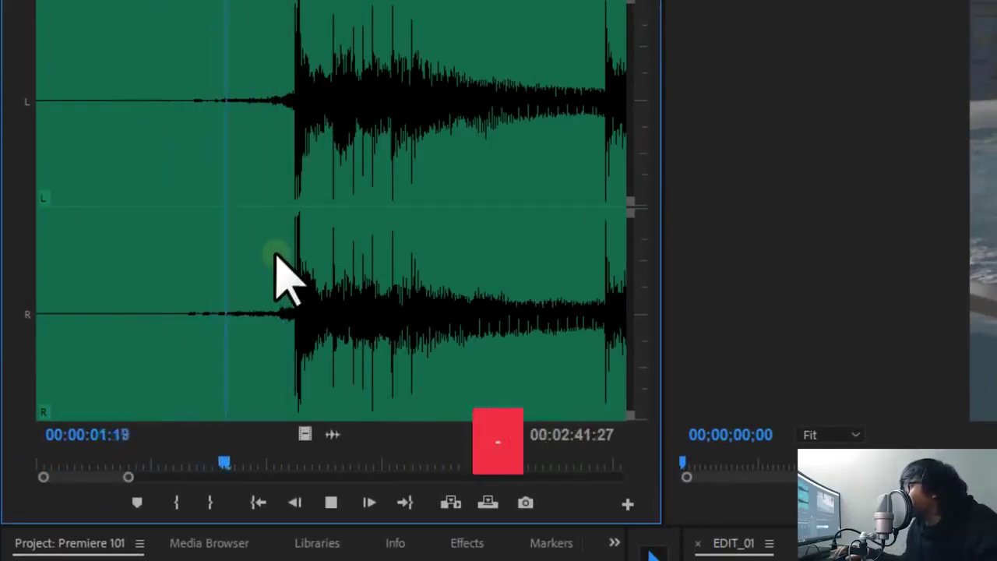
{"action": "key", "text": "space"}
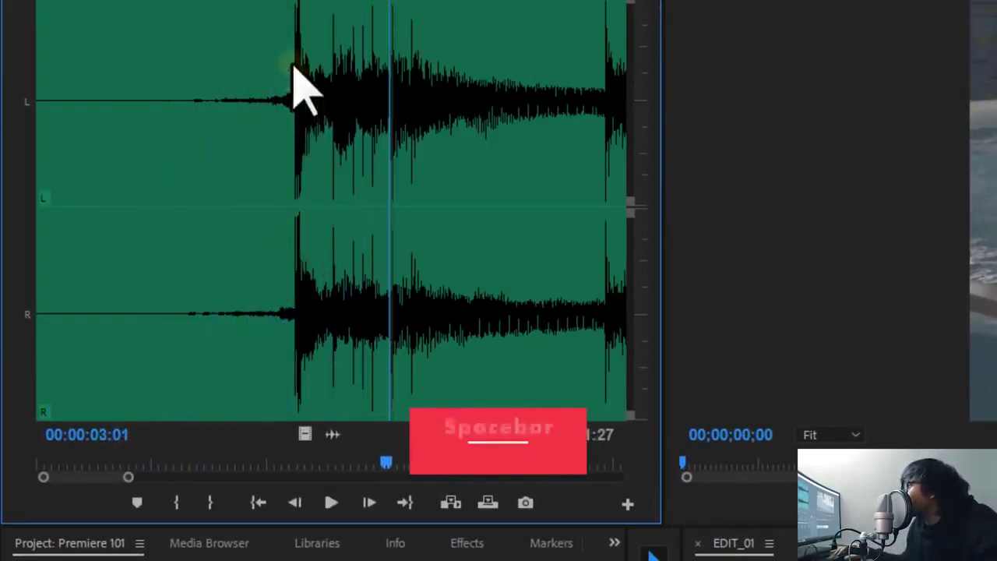
Set the in point at the music's first beat and drag its audio onto A2.
{"action": "left_click_drag", "start_coordinate": [296, 269], "coordinate": [295, 269]}
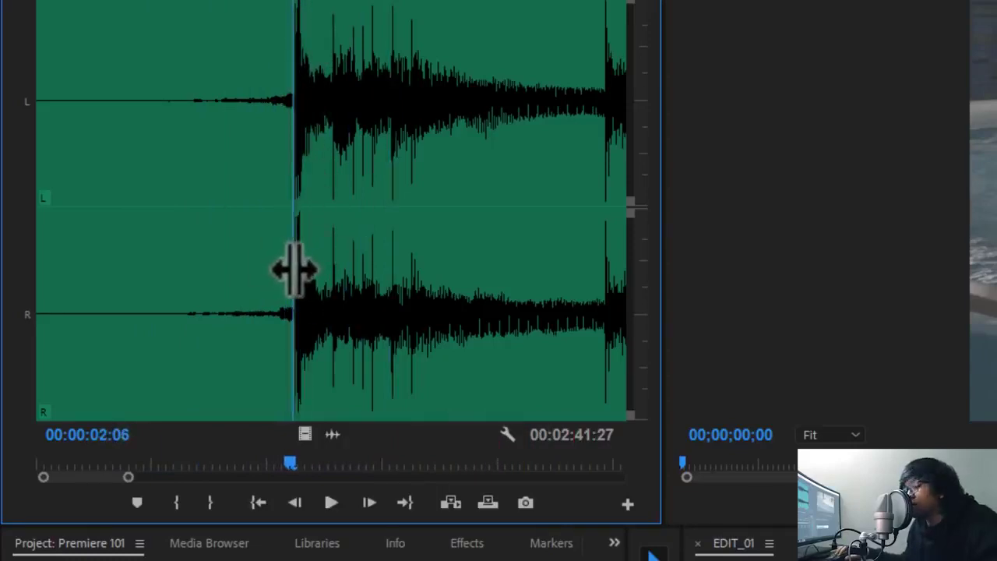
{"action": "key", "text": "i"}
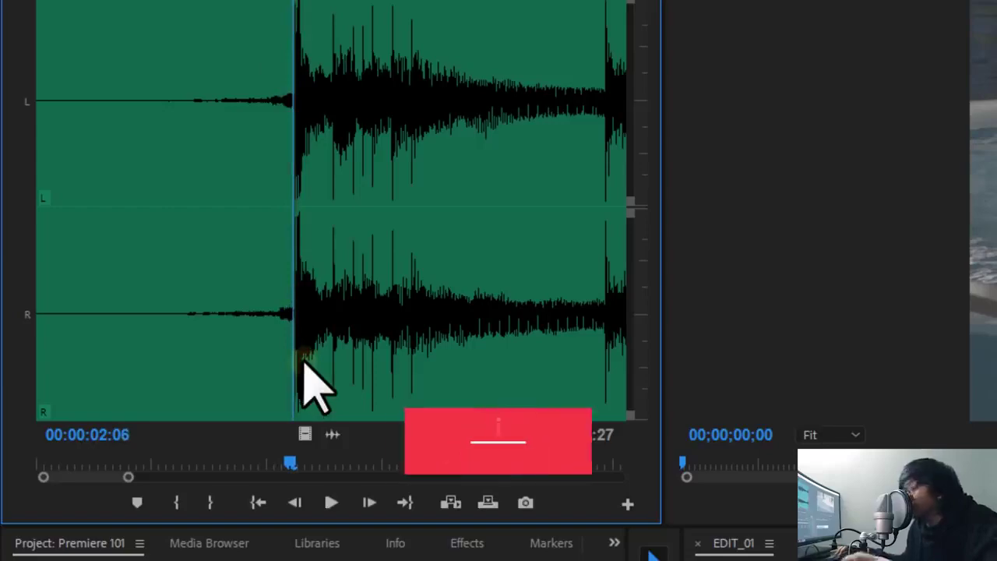
{"action": "key", "text": "space"}
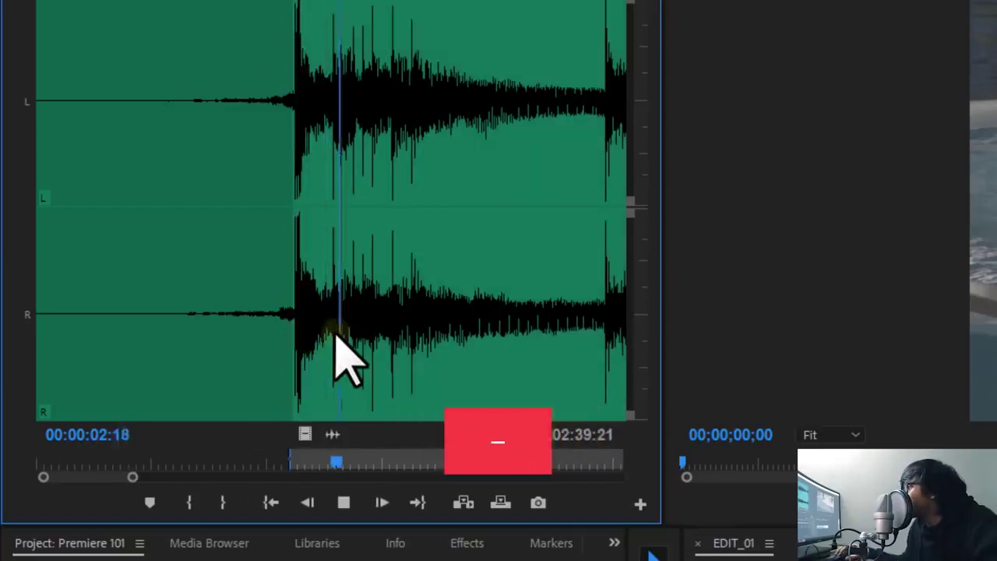
{"action": "left_click", "coordinate": [337, 333]}
{"action": "key", "text": "space"}
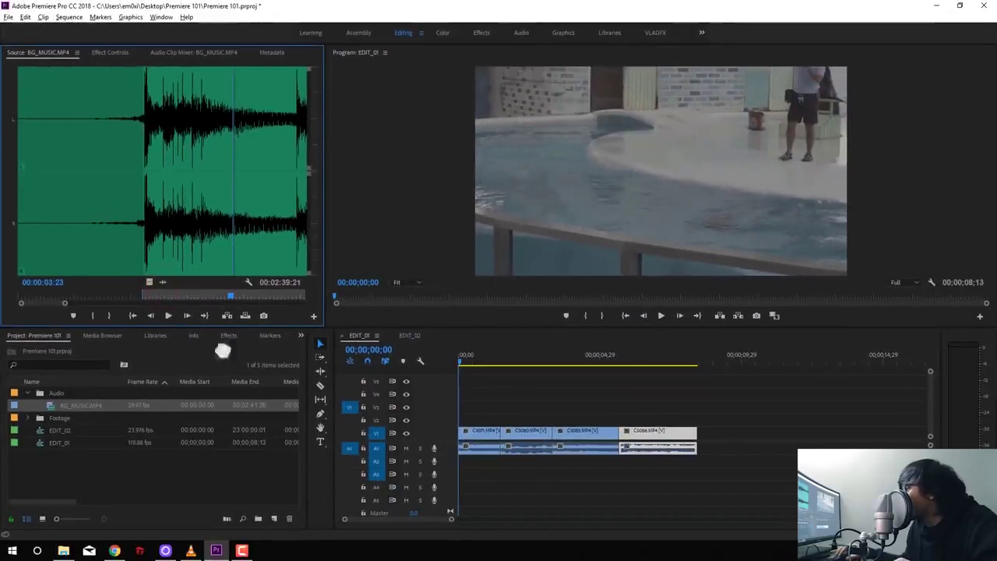
{"action": "left_click_drag", "start_coordinate": [222, 351], "coordinate": [460, 464]}
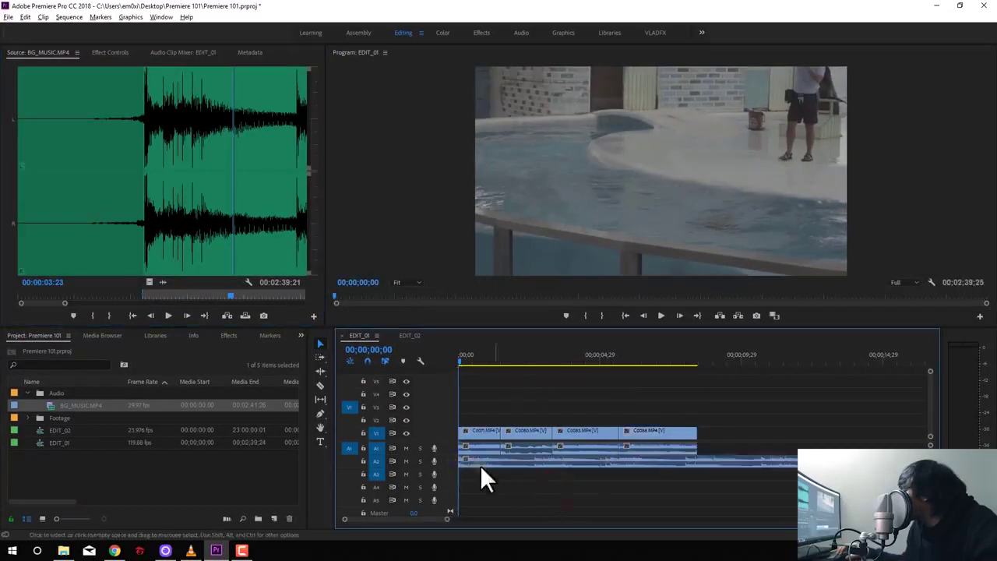
Razor the A2 music at the video's end, delete the rest, and extend it slightly past the video.
{"action": "scroll", "coordinate": [586, 476], "scroll_direction": "down", "scroll_amount": 2, "text": "alt"}
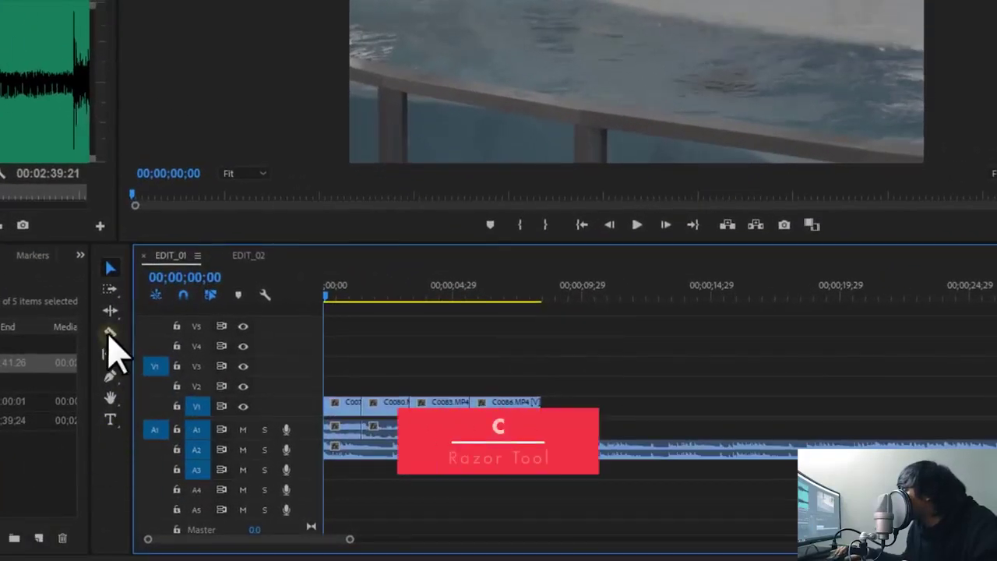
{"action": "left_click", "coordinate": [110, 333]}
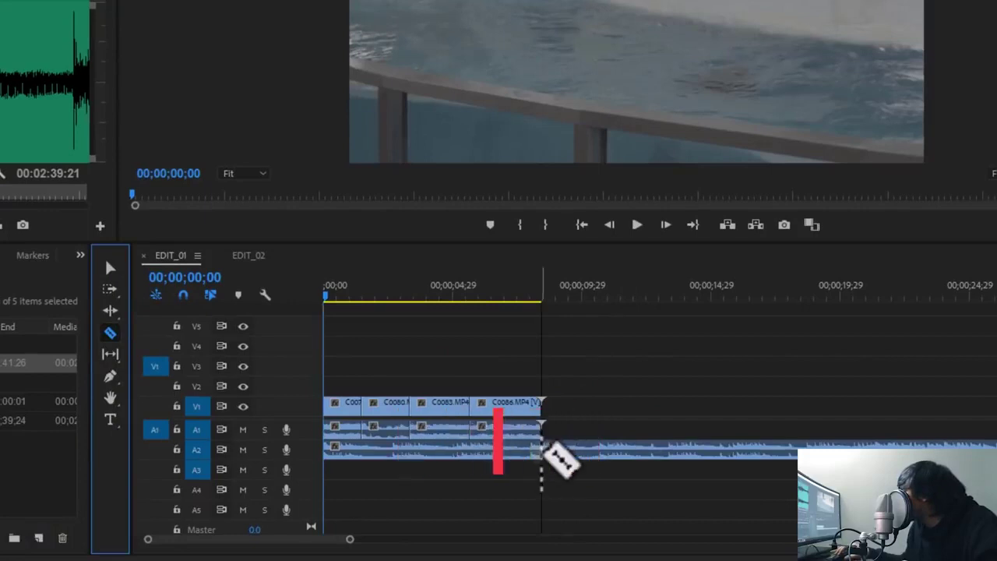
{"action": "left_click", "coordinate": [541, 452]}
{"action": "key", "text": "v"}
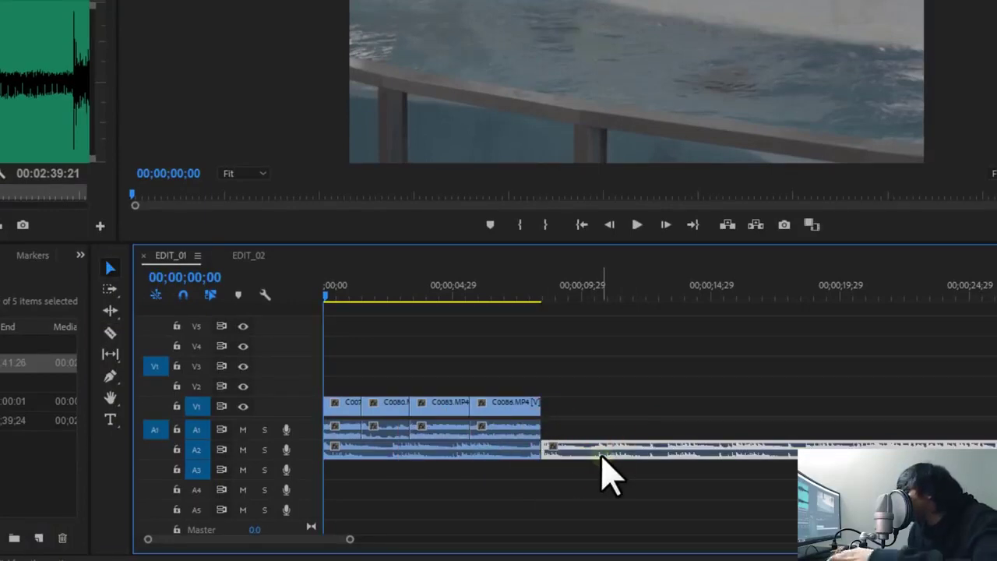
{"action": "key", "text": "Delete"}
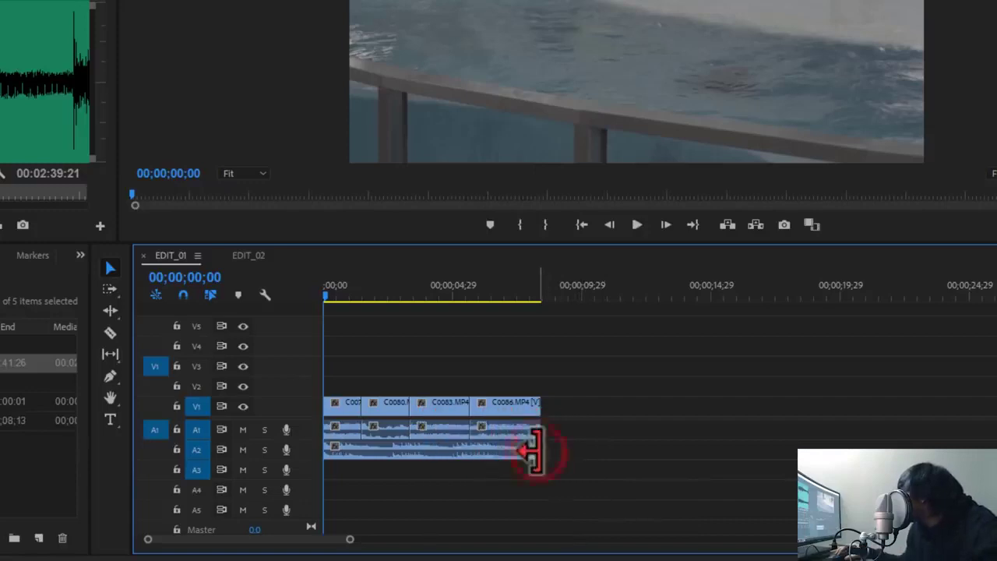
{"action": "left_click_drag", "start_coordinate": [537, 450], "coordinate": [554, 451]}
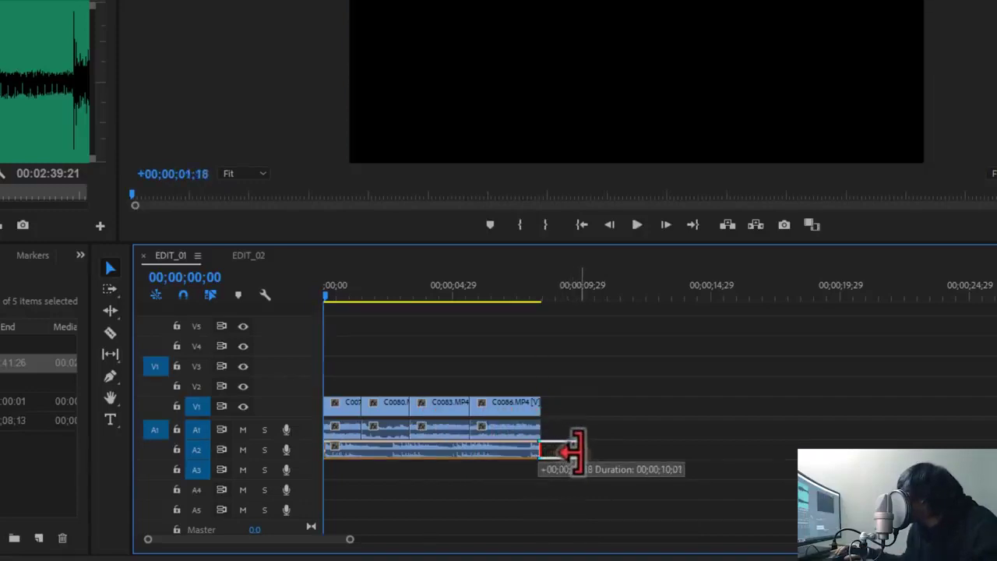
{"action": "mouse_move", "coordinate": [569, 451]}
{"action": "left_mouse_down"}
{"action": "mouse_move", "coordinate": [555, 452]}
{"action": "mouse_move", "coordinate": [584, 452]}
{"action": "left_mouse_up"}
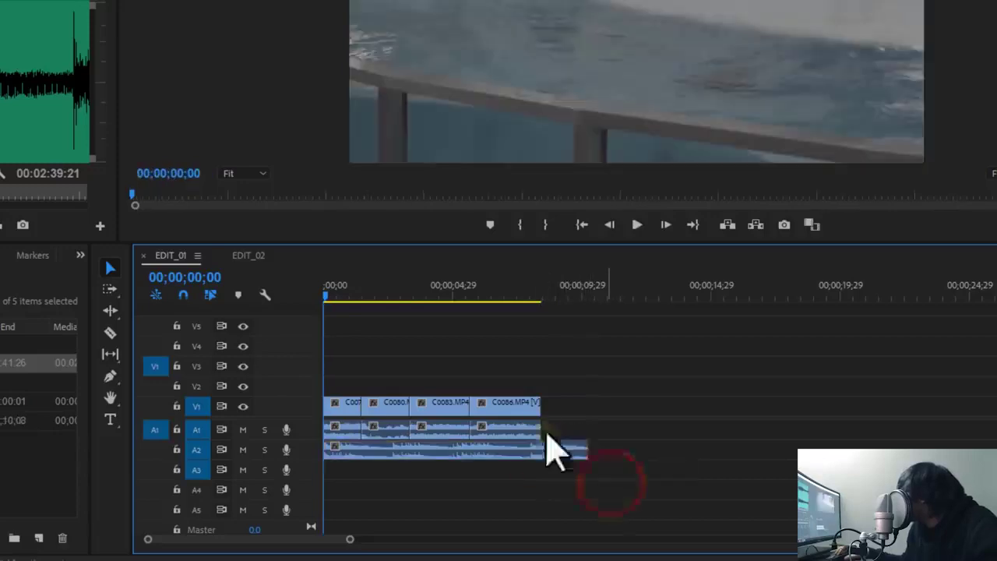
{"action": "left_click_drag", "start_coordinate": [550, 290], "coordinate": [451, 315]}
{"action": "left_click_drag", "start_coordinate": [434, 377], "coordinate": [476, 374]}
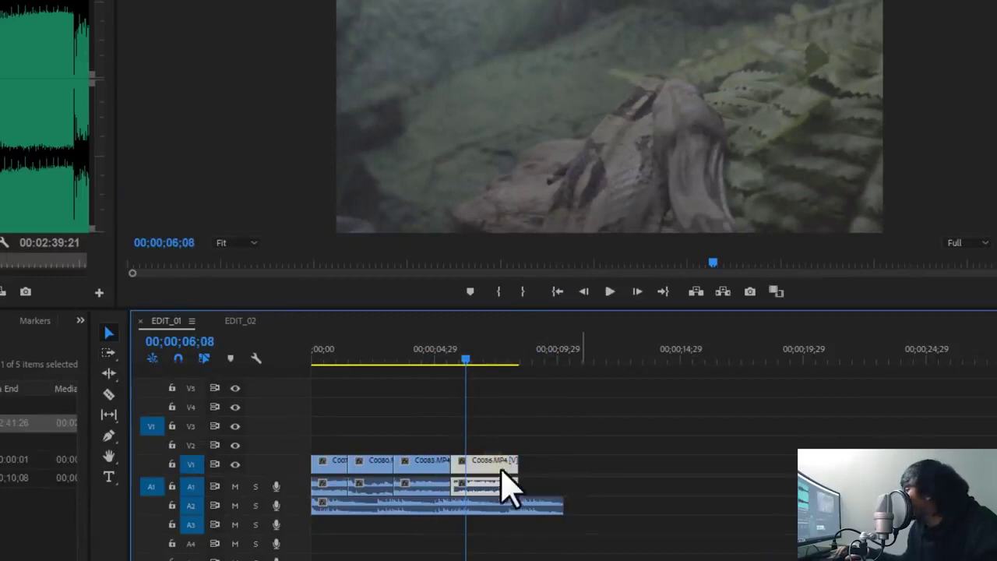
Set C0086.MP4 to 50% speed in Speed/Duration.
{"action": "left_click", "coordinate": [424, 461]}
{"action": "left_click_drag", "start_coordinate": [417, 375], "coordinate": [479, 370]}
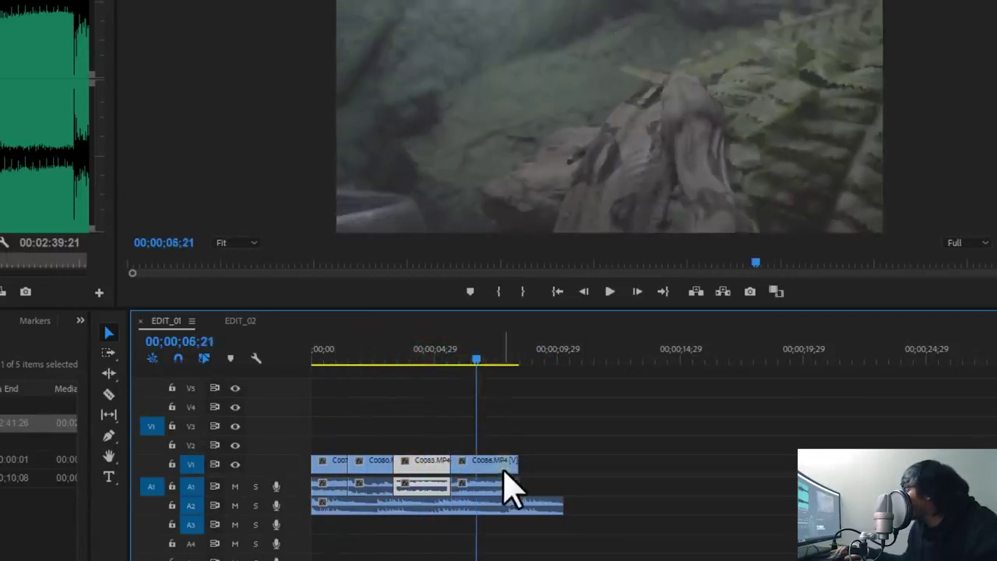
{"action": "left_click", "coordinate": [502, 484]}
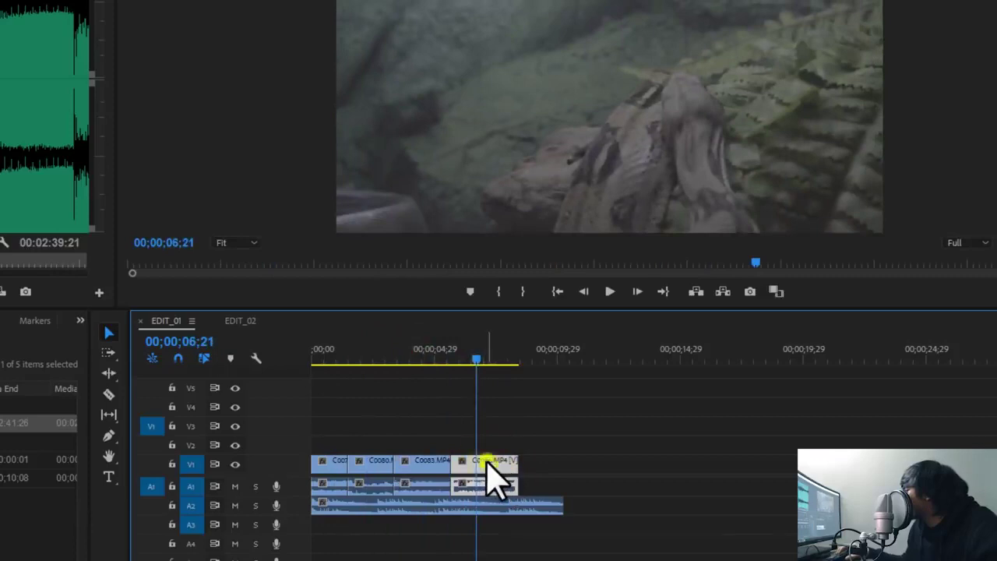
{"action": "right_click", "coordinate": [488, 461]}
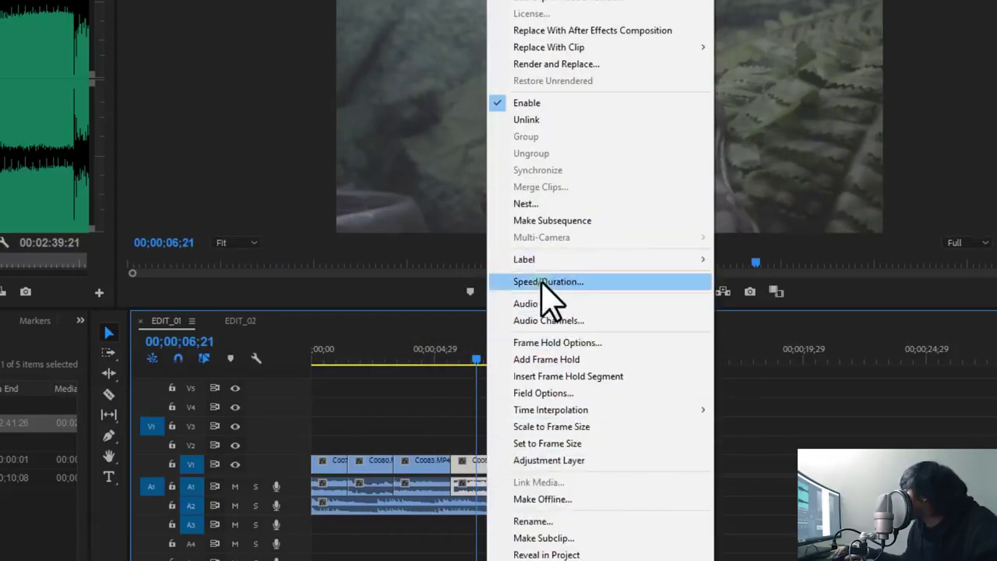
{"action": "left_click", "coordinate": [543, 282]}
{"action": "type", "text": "50"}
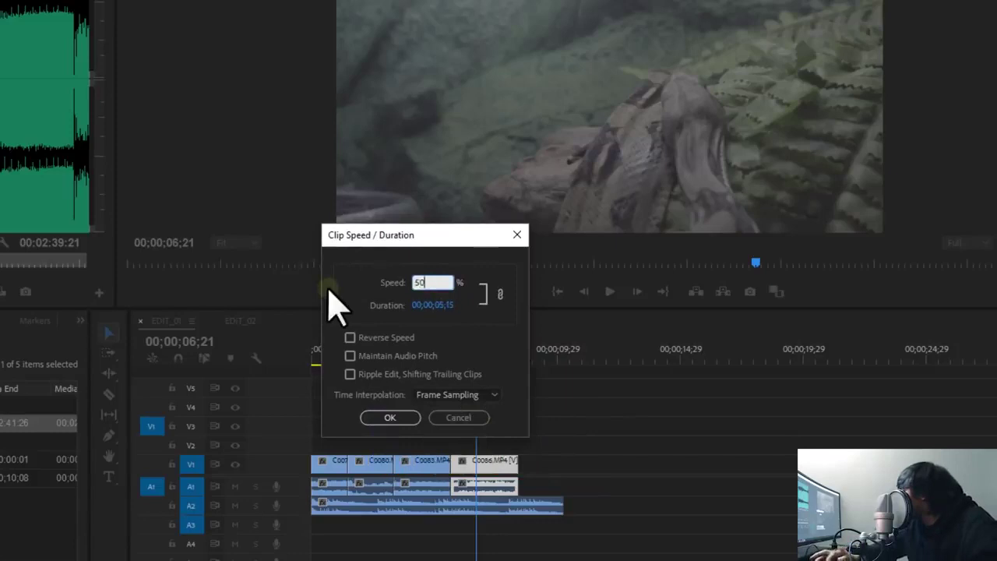
{"action": "left_click", "coordinate": [390, 418]}
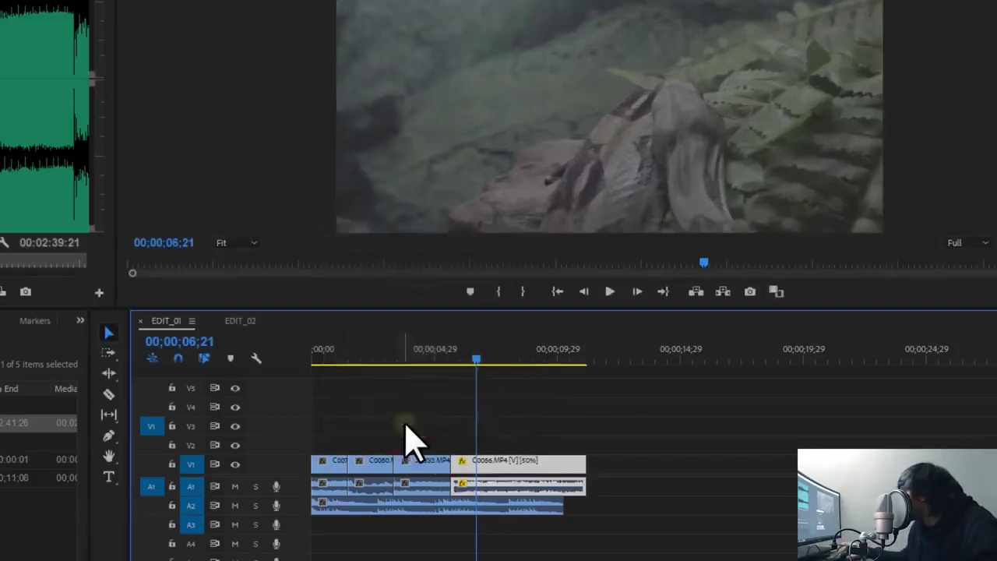
Play back the slowed clip from 00;00;05;20.
{"action": "left_click", "coordinate": [451, 361]}
{"action": "left_click", "coordinate": [637, 425]}
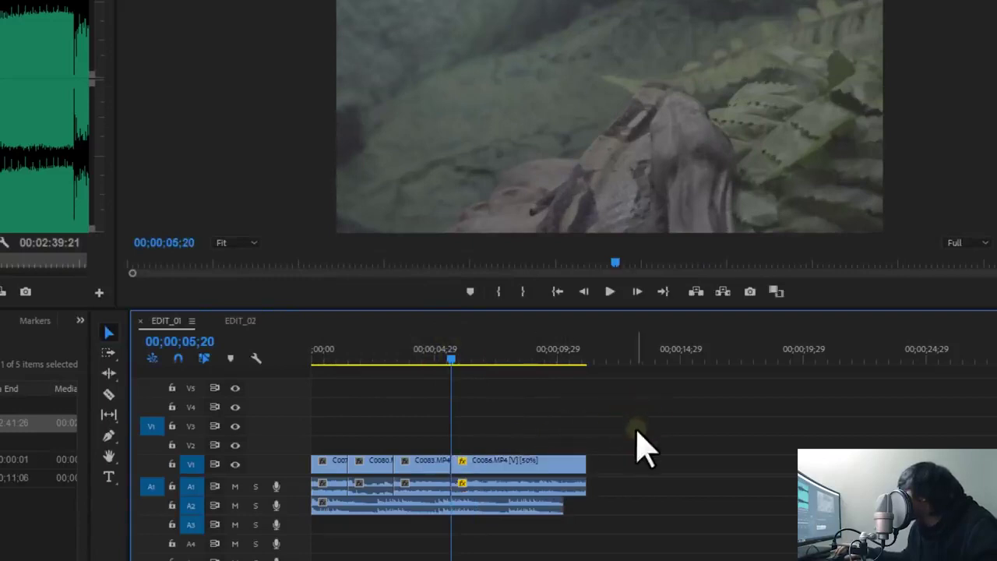
{"action": "key", "text": "space"}
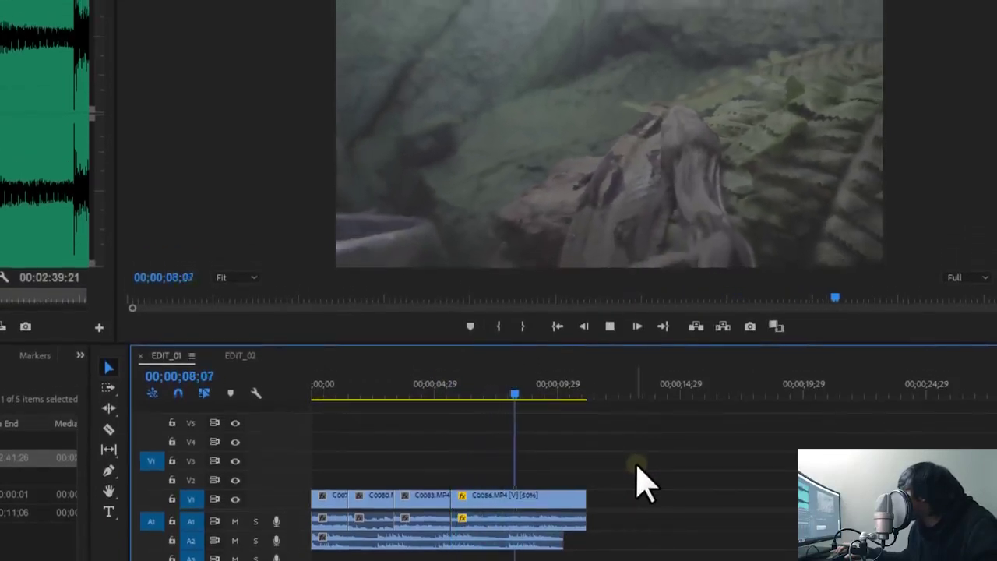
{"action": "key", "text": "ctrl+z"}
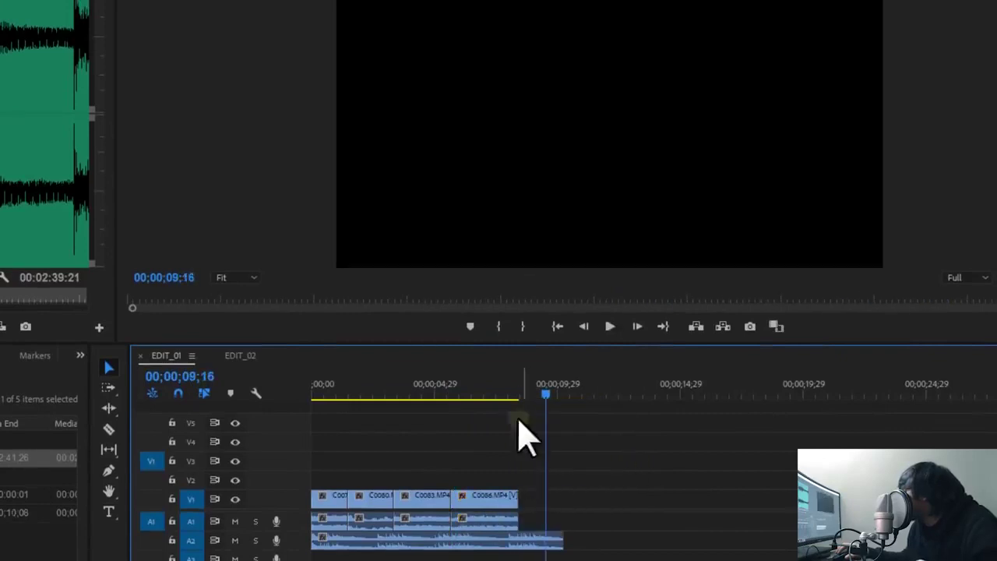
{"action": "left_click", "coordinate": [490, 392]}
{"action": "left_click", "coordinate": [486, 522]}
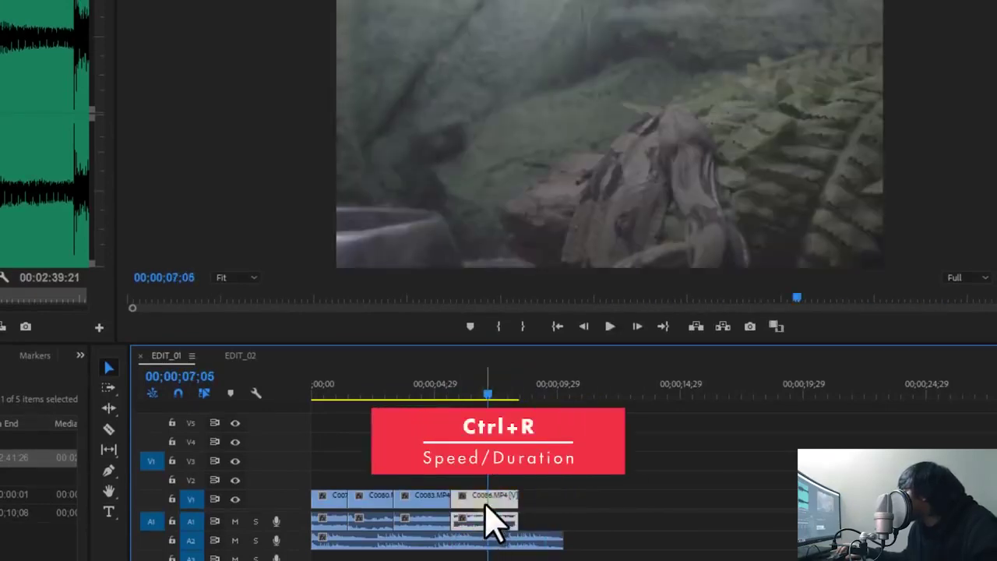
{"action": "key", "text": "ctrl+r"}
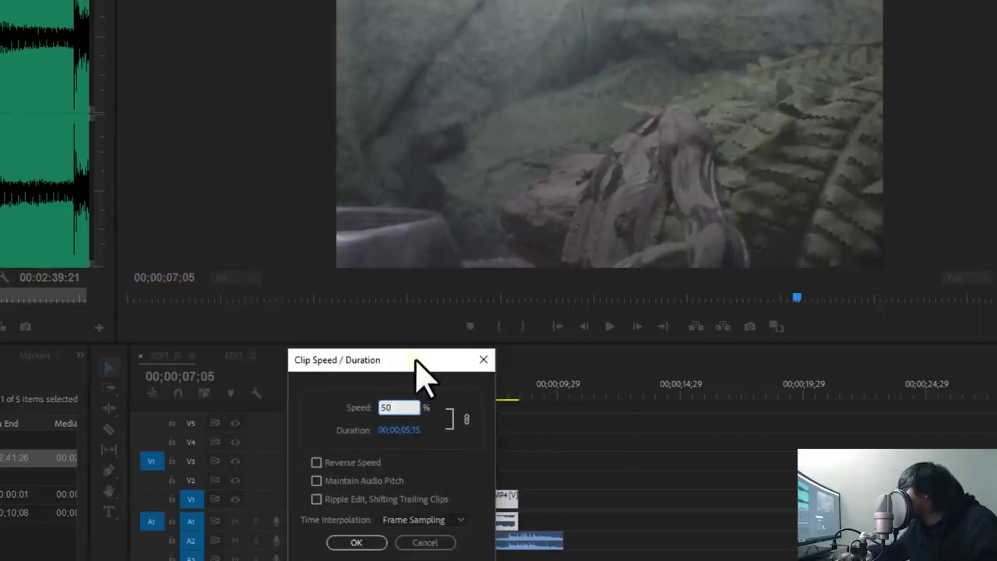
{"action": "key", "text": "Return"}
{"action": "key", "text": "space"}
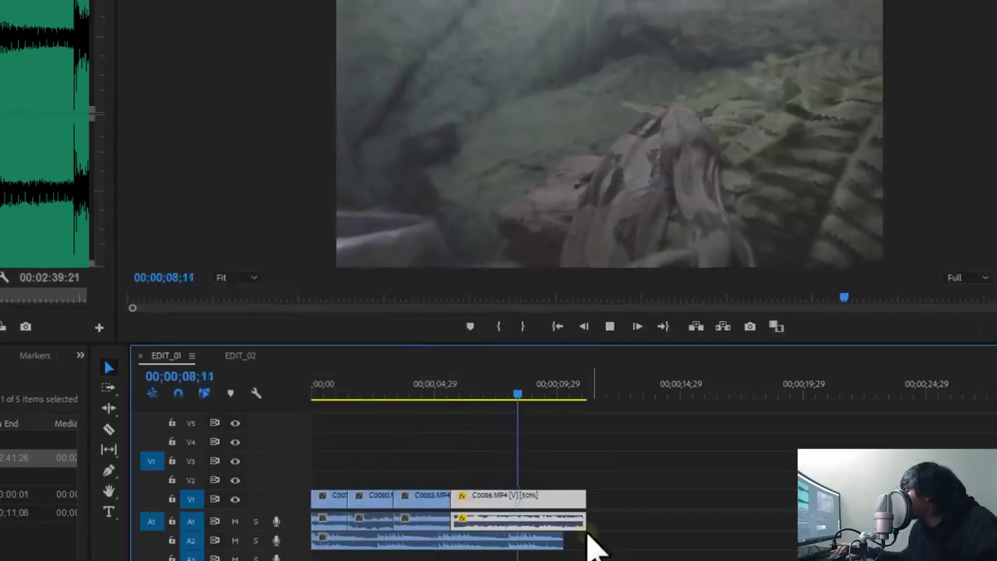
{"action": "key", "text": "space"}
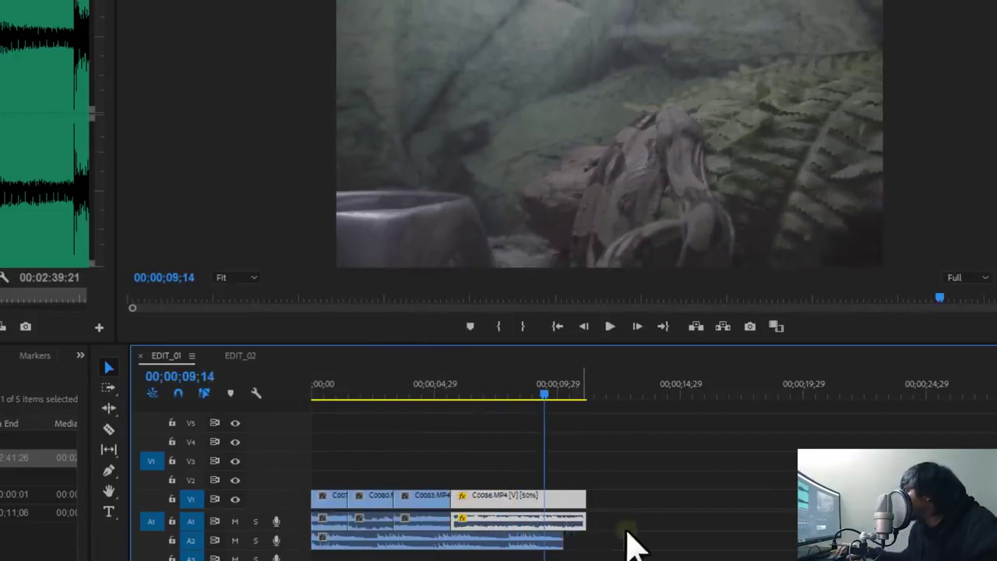
{"action": "left_click", "coordinate": [613, 520]}
{"action": "left_click_drag", "start_coordinate": [522, 518], "coordinate": [312, 517]}
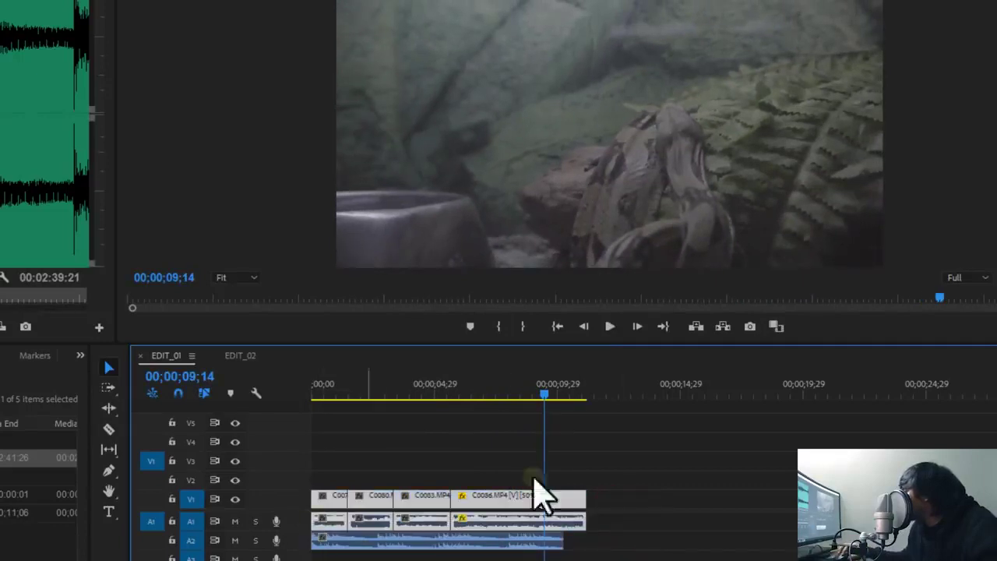
{"action": "mouse_move", "coordinate": [525, 386]}
{"action": "left_mouse_down"}
{"action": "mouse_move", "coordinate": [348, 428]}
{"action": "mouse_move", "coordinate": [484, 436]}
{"action": "left_mouse_up"}
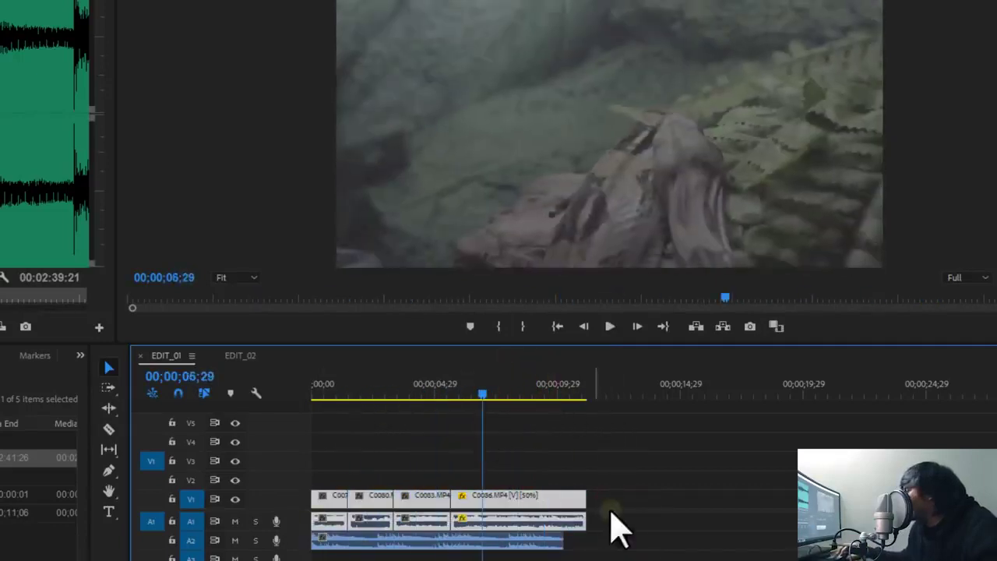
{"action": "left_click", "coordinate": [633, 546]}
{"action": "left_click_drag", "start_coordinate": [639, 520], "coordinate": [314, 497]}
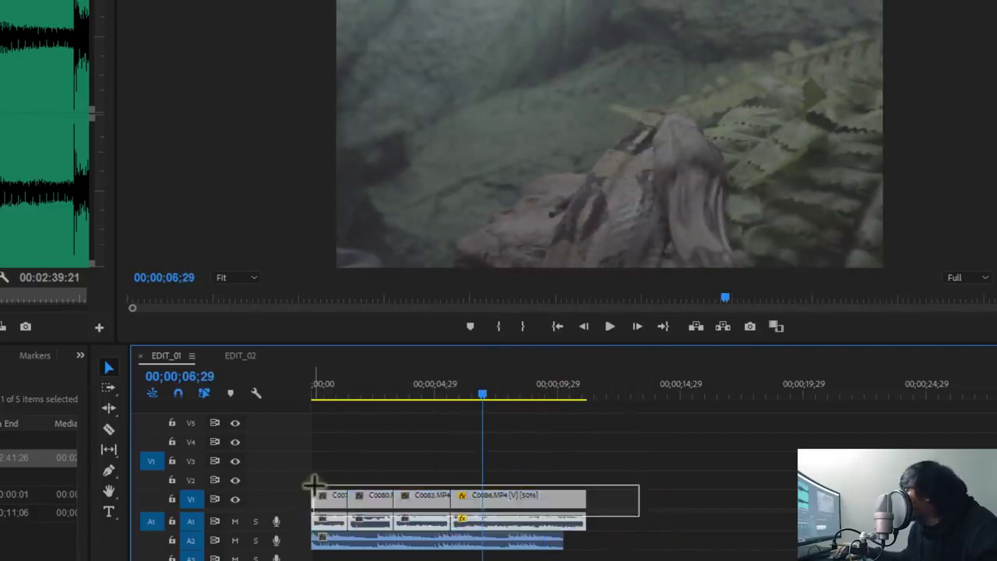
{"action": "left_click", "coordinate": [665, 530]}
{"action": "left_click_drag", "start_coordinate": [632, 478], "coordinate": [311, 492]}
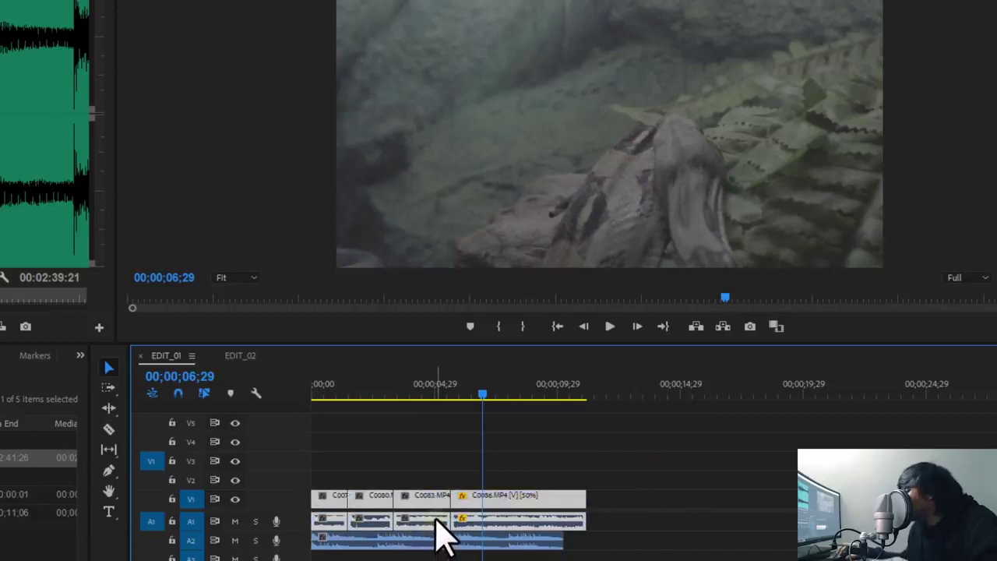
{"action": "key", "text": "Delete"}
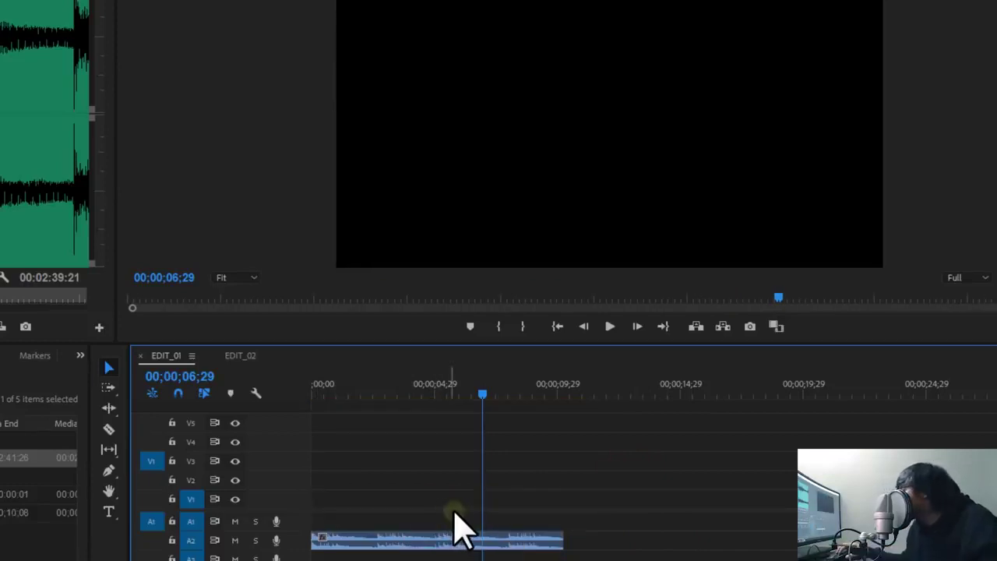
{"action": "key", "text": "ctrl+z"}
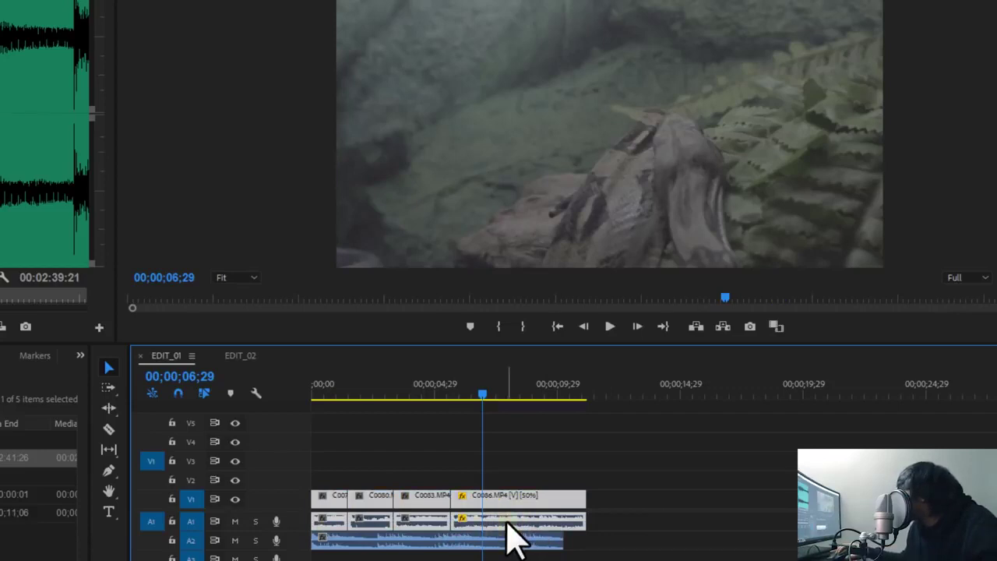
Unlink the animal clips' audio from their video and delete all the camera audio on A1.
{"action": "right_click", "coordinate": [508, 524]}
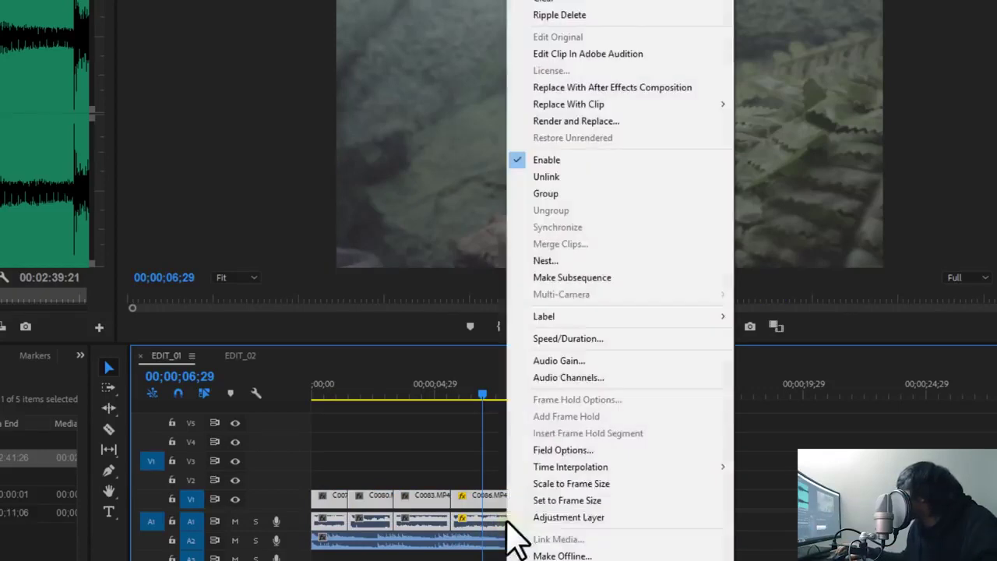
{"action": "left_click", "coordinate": [549, 178]}
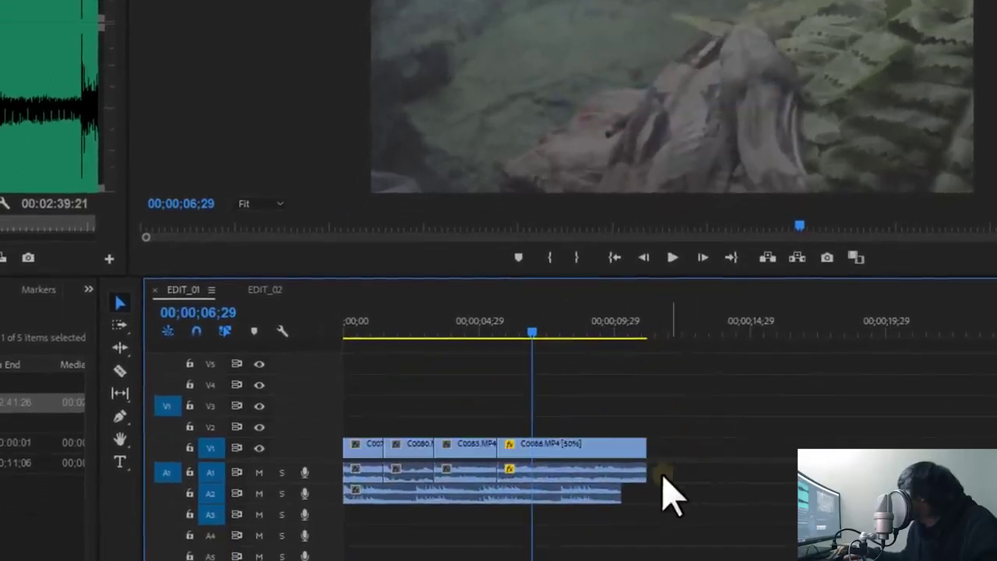
{"action": "left_click", "coordinate": [604, 469]}
{"action": "left_click", "coordinate": [472, 470]}
{"action": "left_click", "coordinate": [409, 470]}
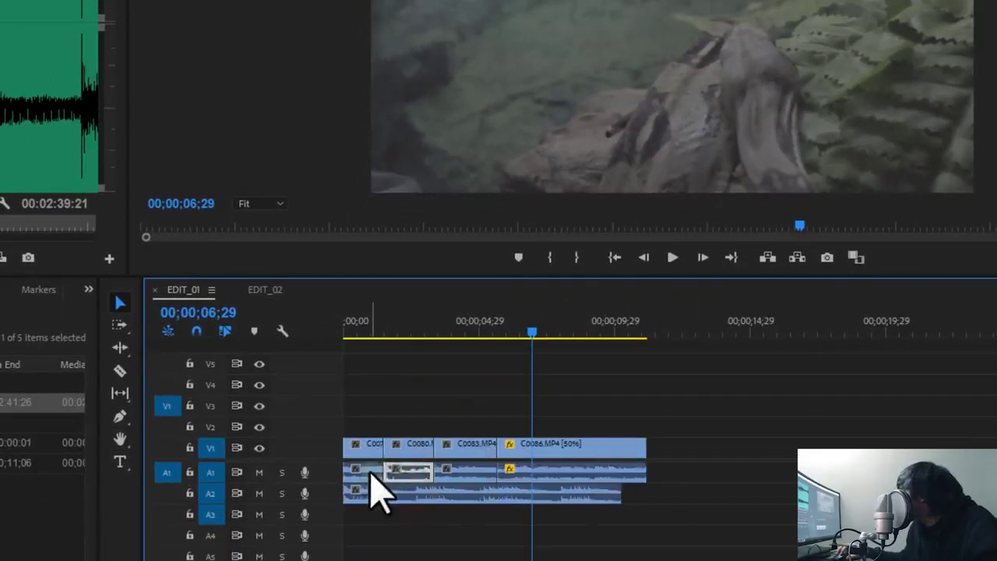
{"action": "left_click", "coordinate": [457, 469]}
{"action": "left_click", "coordinate": [574, 463]}
{"action": "left_click", "coordinate": [470, 444]}
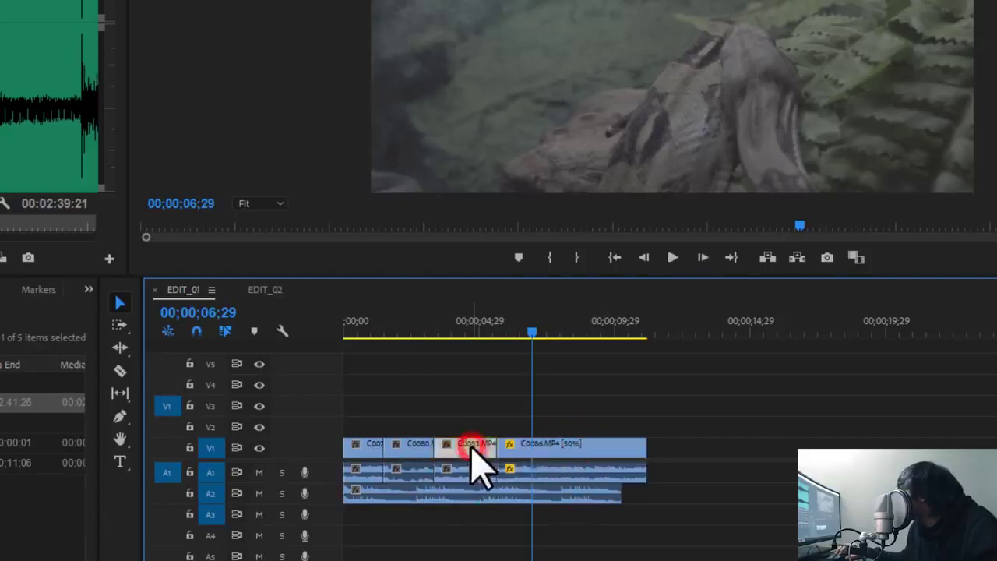
{"action": "left_click", "coordinate": [421, 442]}
{"action": "left_click_drag", "start_coordinate": [675, 470], "coordinate": [311, 472]}
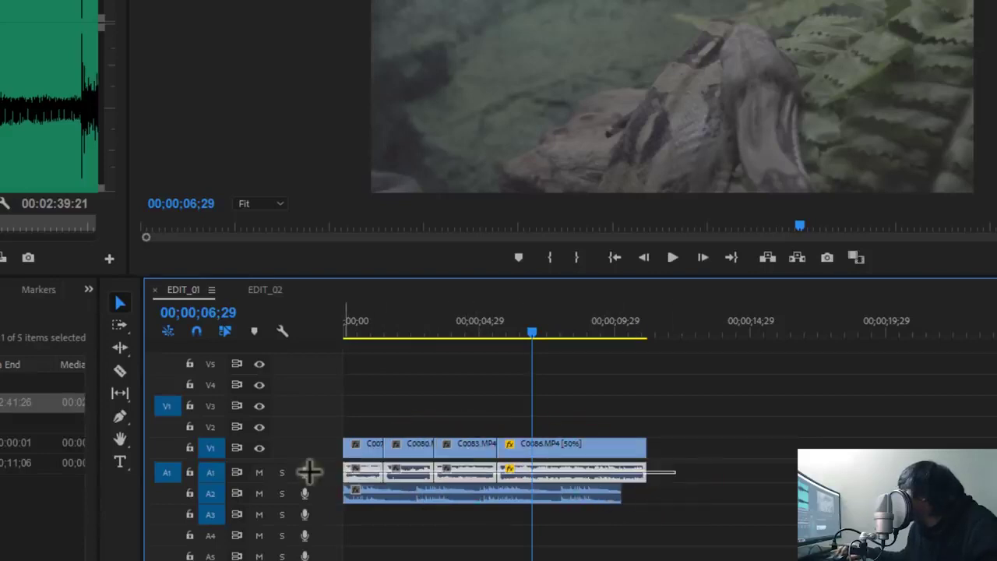
{"action": "key", "text": "Delete"}
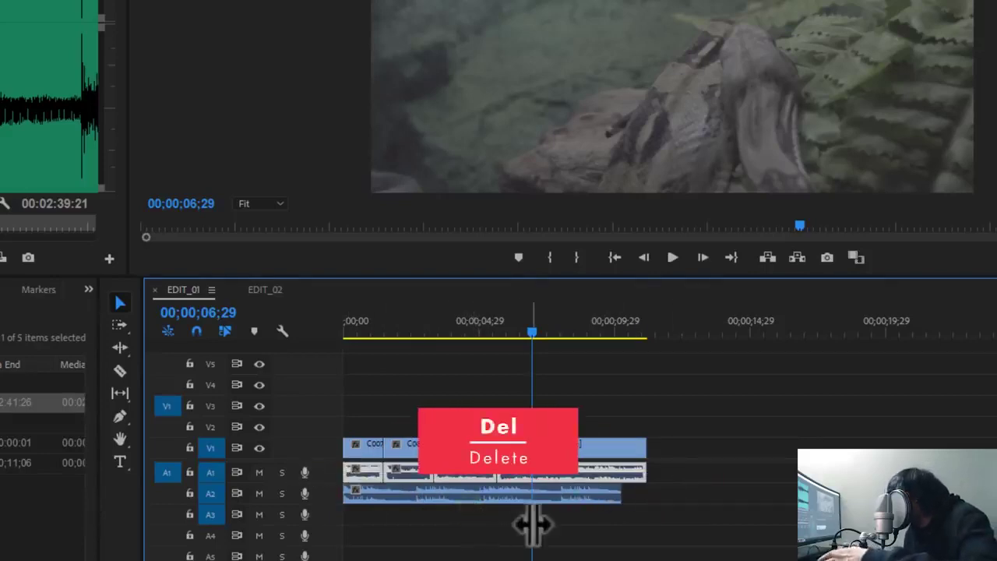
{"action": "key", "text": "Delete"}
Move the music up to A1, extend it to the last video clip's end, and fit the sequence.
{"action": "left_click", "coordinate": [471, 493]}
{"action": "left_click_drag", "start_coordinate": [471, 493], "coordinate": [474, 470]}
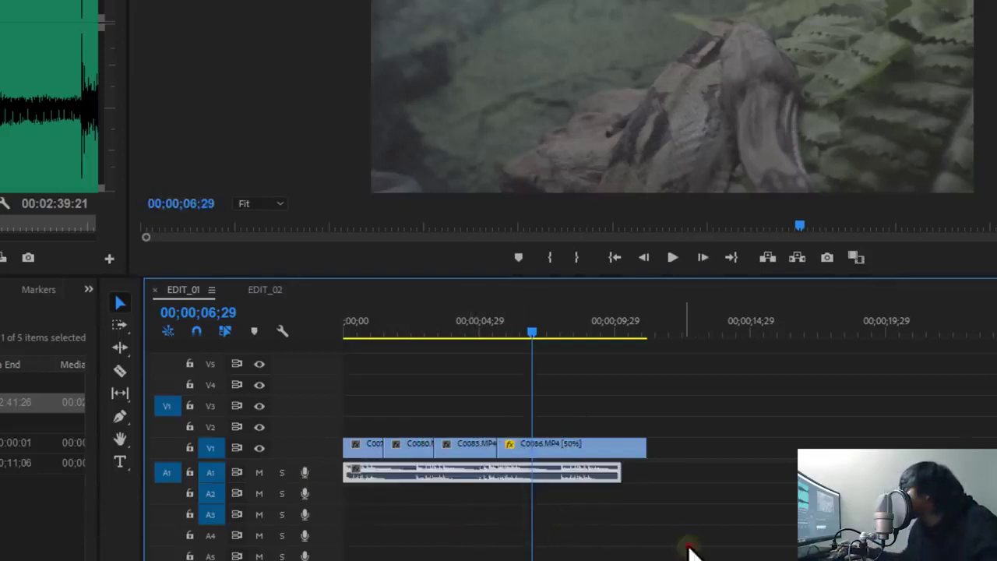
{"action": "left_click_drag", "start_coordinate": [621, 470], "coordinate": [646, 470]}
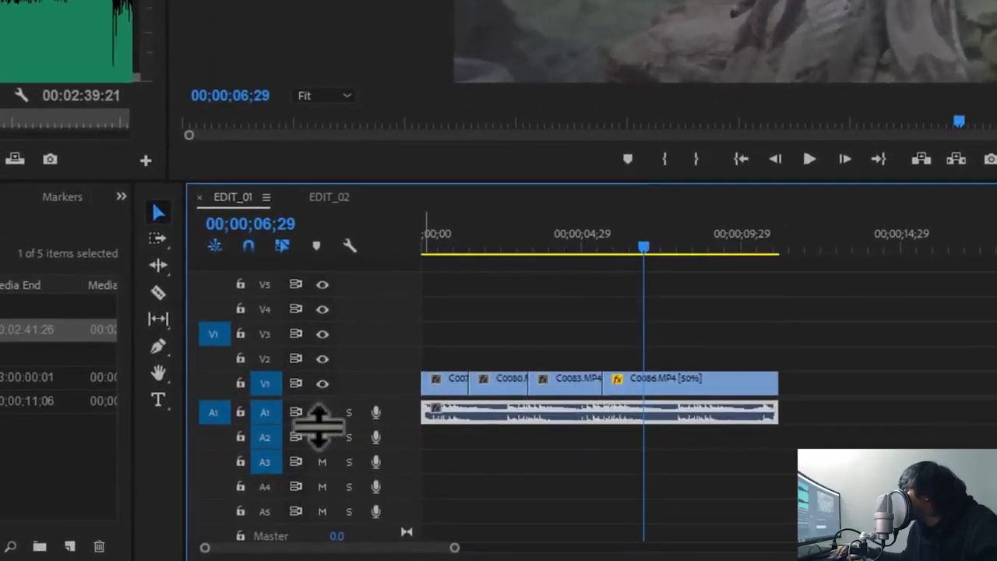
{"action": "mouse_move", "coordinate": [318, 424]}
{"action": "left_mouse_down"}
{"action": "mouse_move", "coordinate": [345, 425]}
{"action": "mouse_move", "coordinate": [335, 501]}
{"action": "left_mouse_up"}
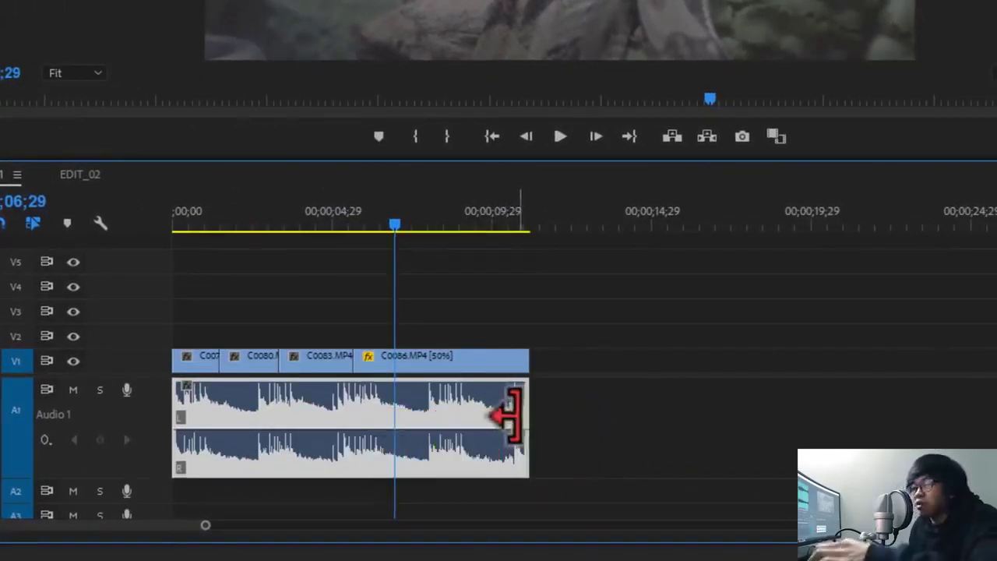
{"action": "key", "text": "backslash"}
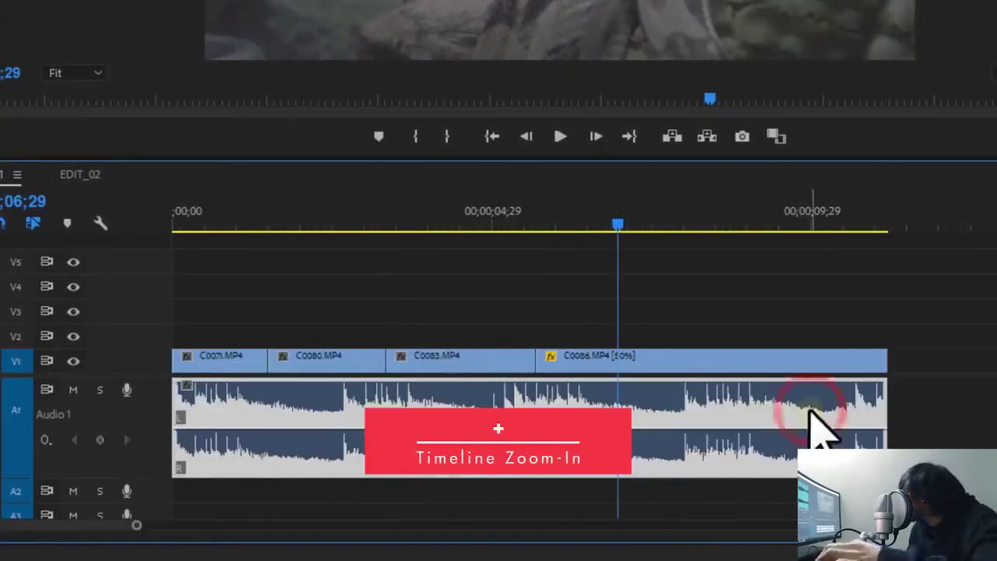
{"action": "key", "text": "space"}
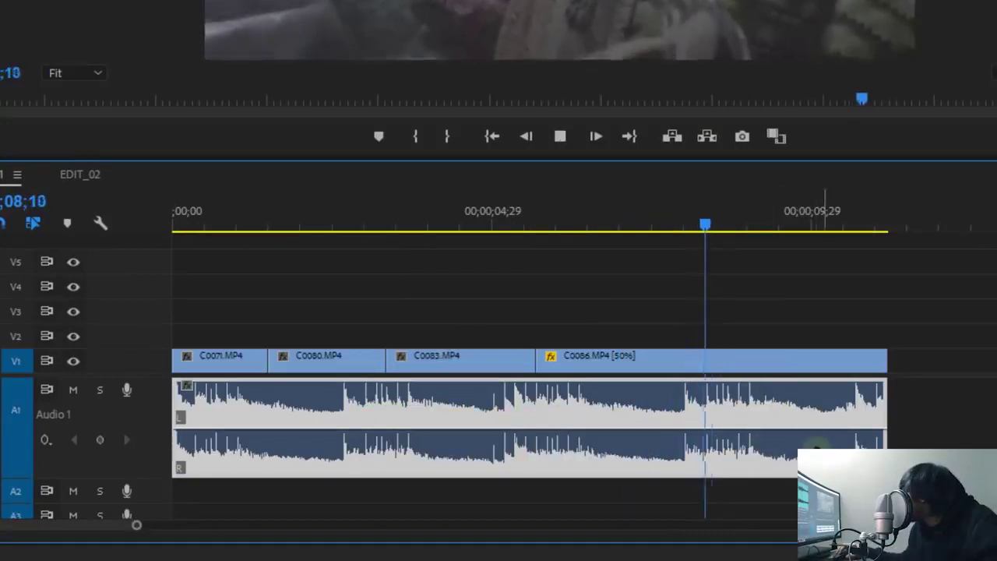
{"action": "key", "text": "space"}
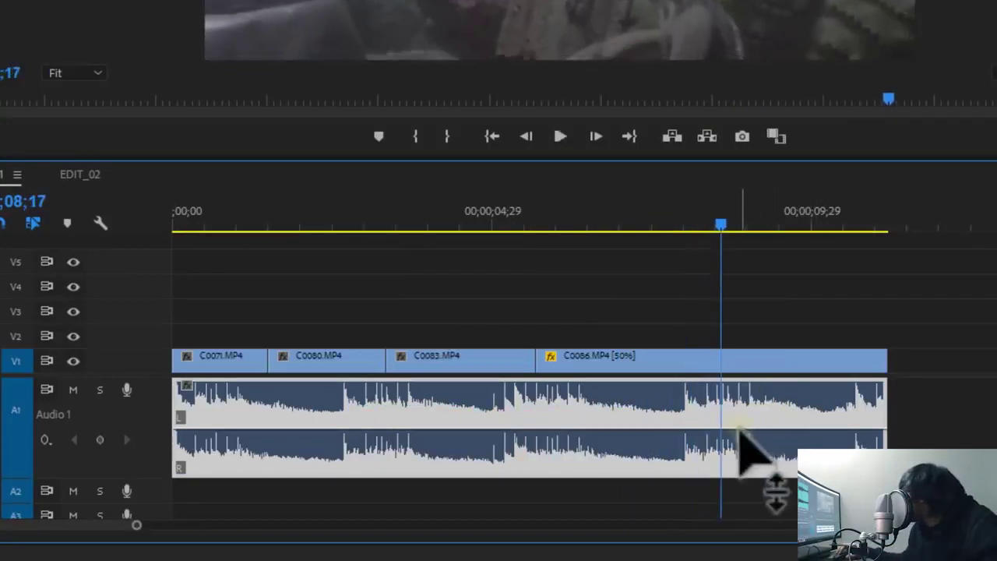
{"action": "left_click_drag", "start_coordinate": [739, 430], "coordinate": [737, 460]}
{"action": "key", "text": "space"}
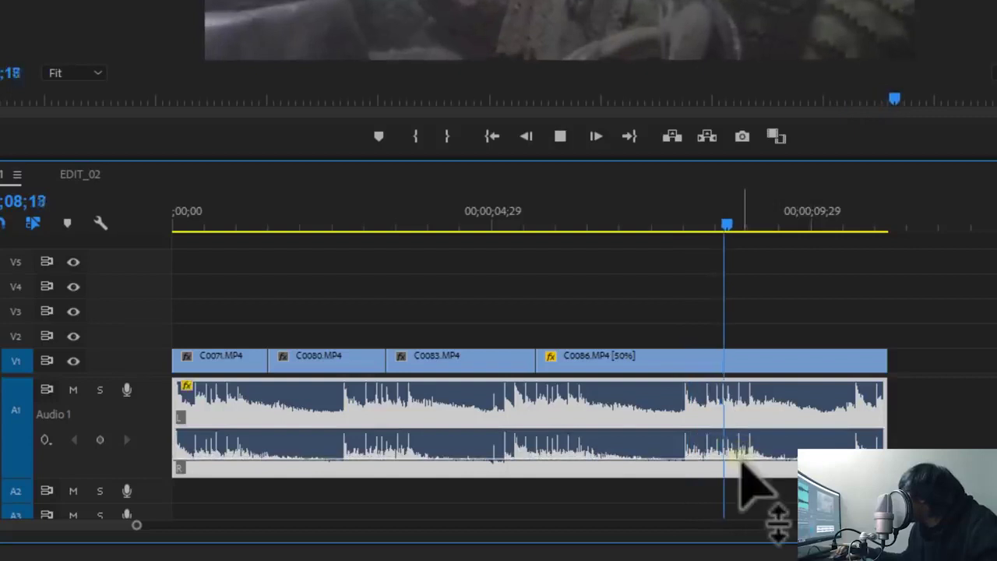
{"action": "key", "text": "space"}
{"action": "left_click_drag", "start_coordinate": [747, 415], "coordinate": [744, 402]}
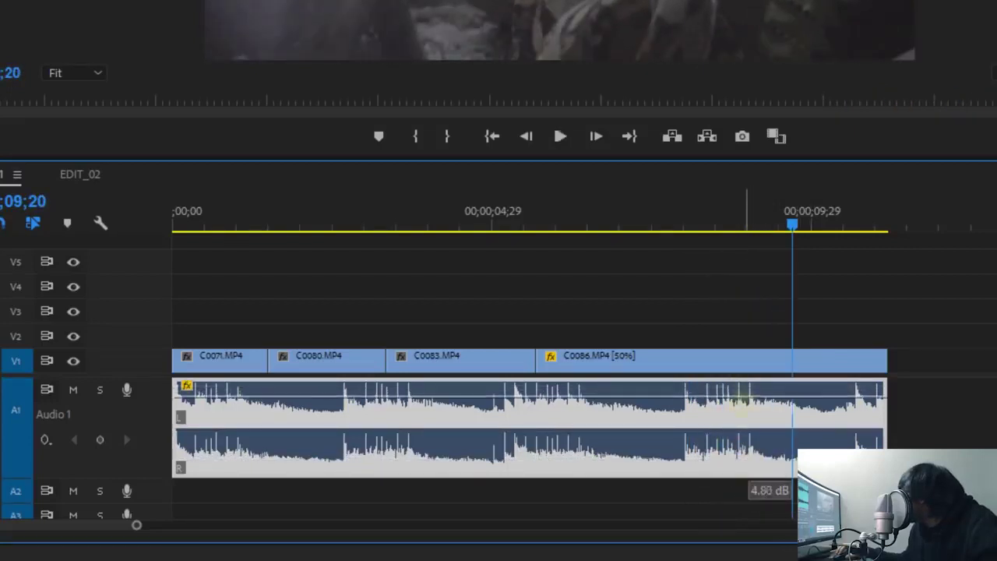
{"action": "key", "text": "space"}
{"action": "key", "text": "space"}
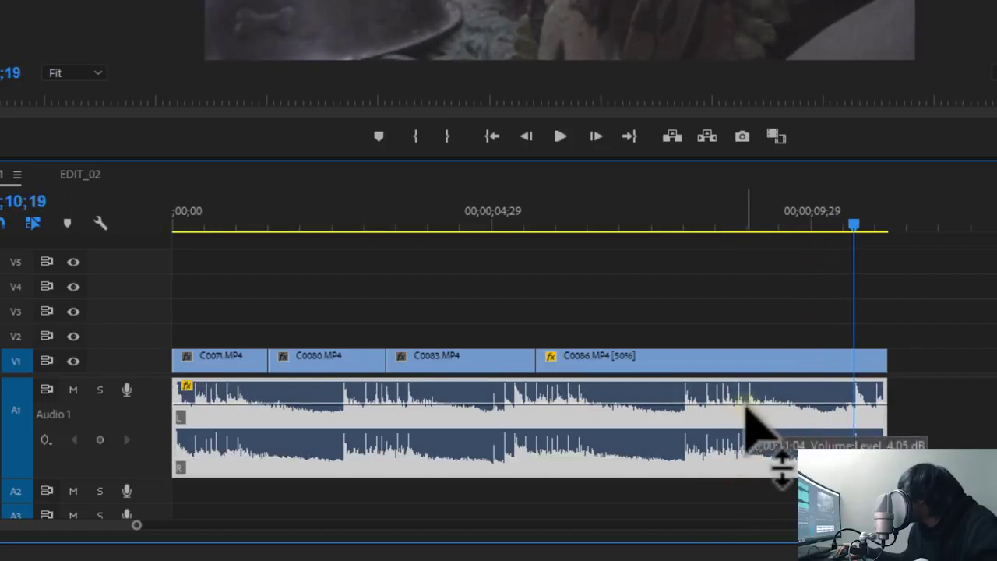
{"action": "key", "text": "ctrl+z"}
{"action": "left_click_drag", "start_coordinate": [836, 227], "coordinate": [769, 226]}
{"action": "key", "text": "space"}
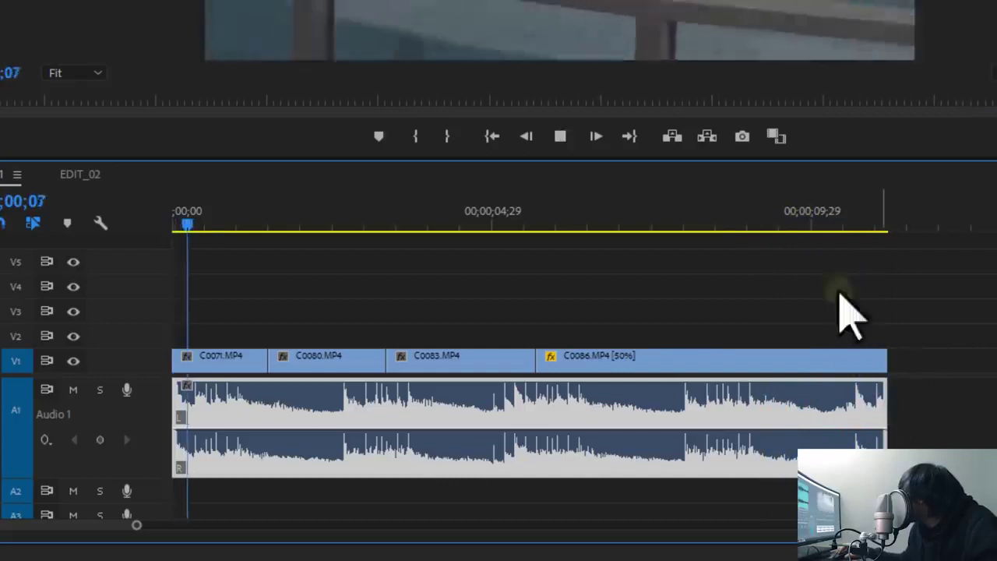
Extend the music clip past the end of the last video clip and play the ending.
{"action": "left_click", "coordinate": [796, 225]}
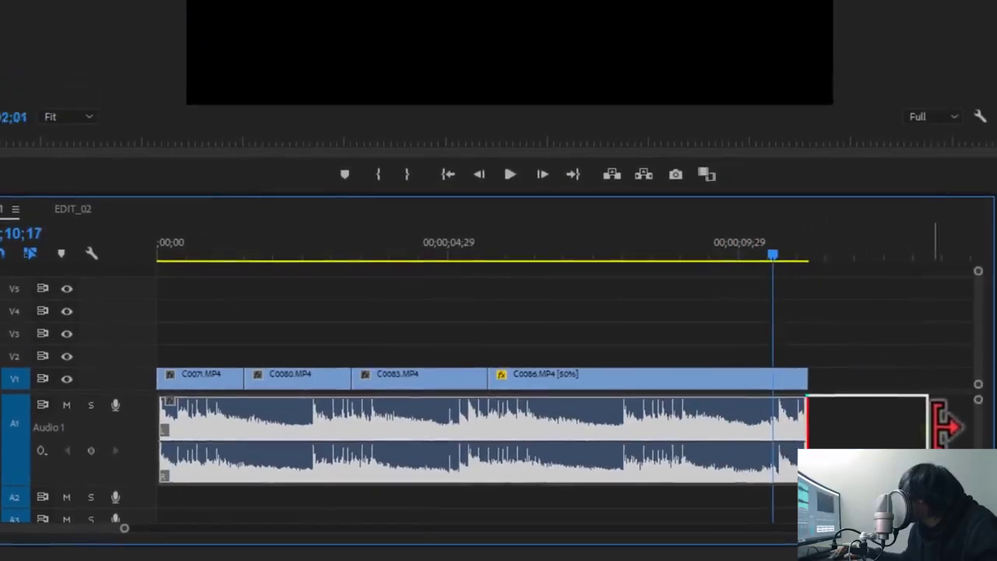
{"action": "left_click_drag", "start_coordinate": [939, 421], "coordinate": [928, 420]}
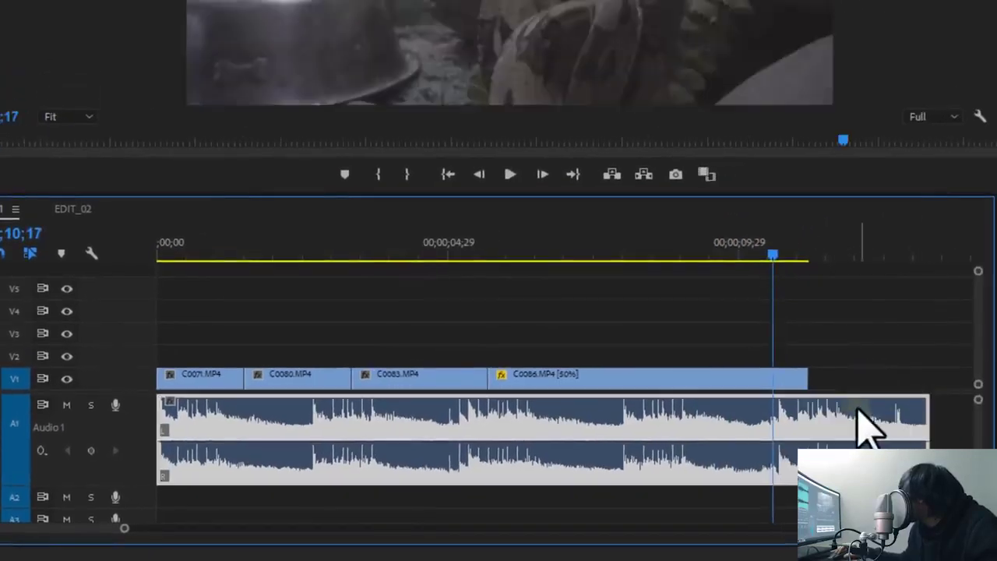
{"action": "key", "text": "space"}
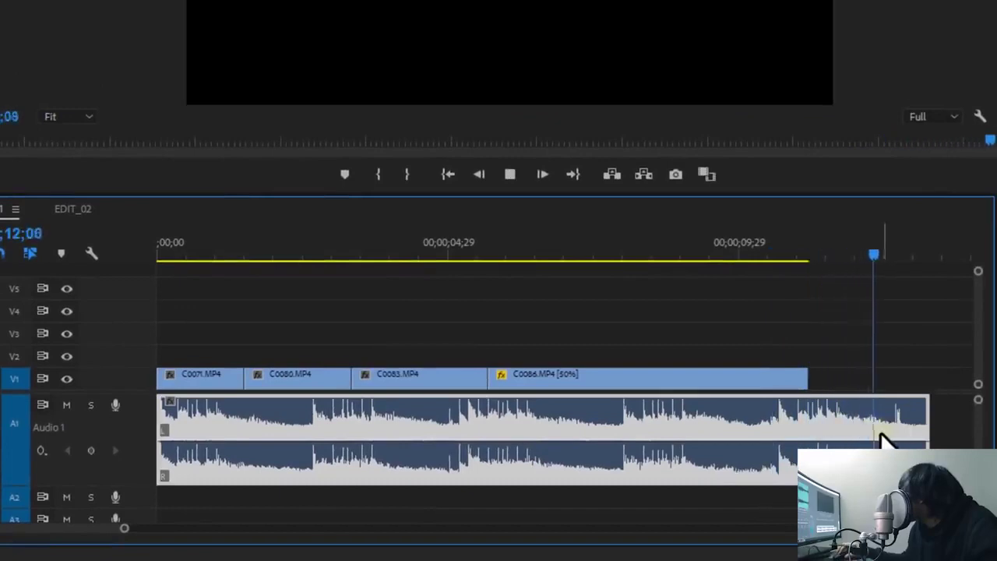
Slope the music's volume down to silence at its end and replay the fade-out.
{"action": "mouse_move", "coordinate": [873, 251]}
{"action": "left_mouse_down"}
{"action": "mouse_move", "coordinate": [794, 260]}
{"action": "mouse_move", "coordinate": [810, 260]}
{"action": "left_mouse_up"}
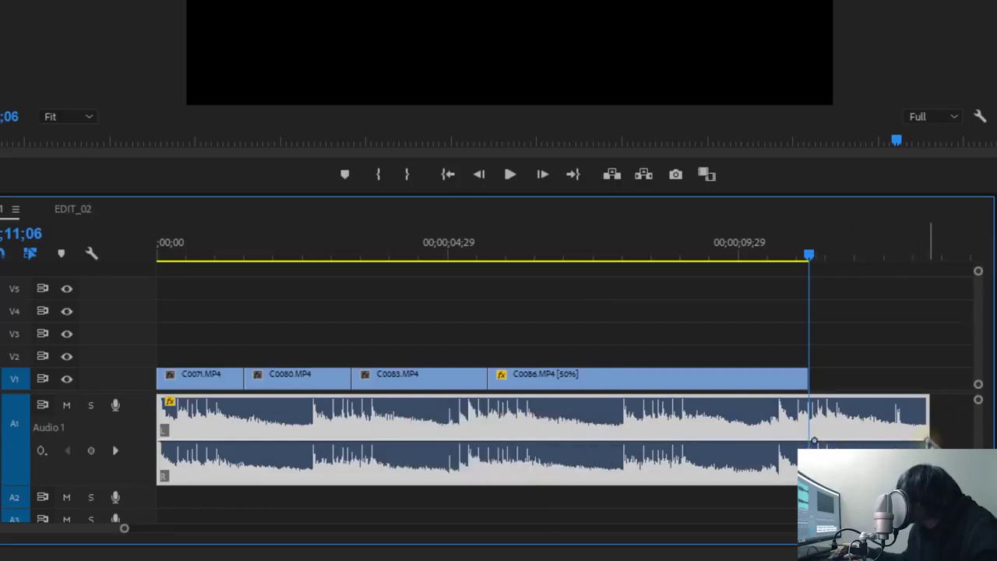
{"action": "left_click_drag", "start_coordinate": [929, 442], "coordinate": [927, 447]}
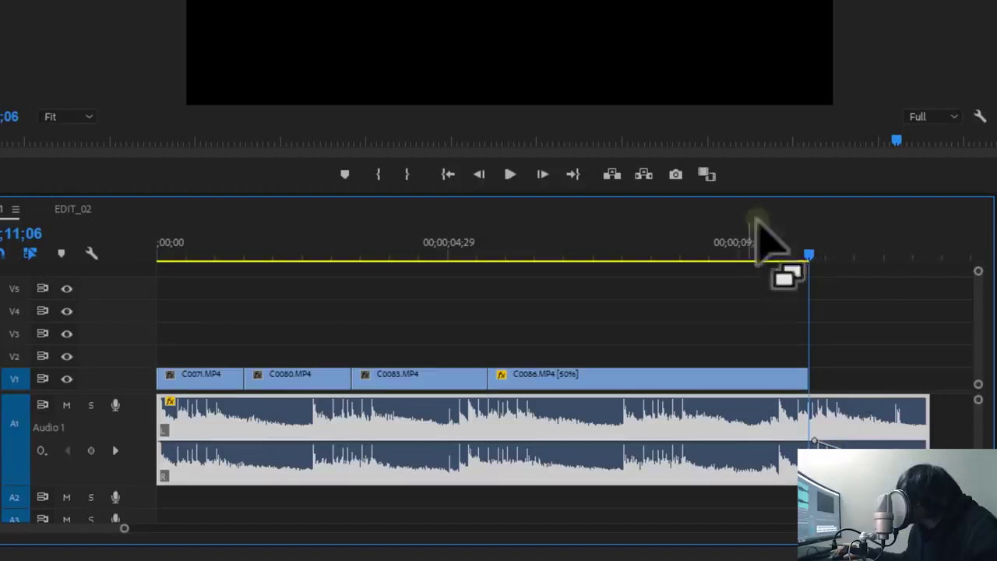
{"action": "left_click_drag", "start_coordinate": [766, 256], "coordinate": [749, 257]}
{"action": "key", "text": "space"}
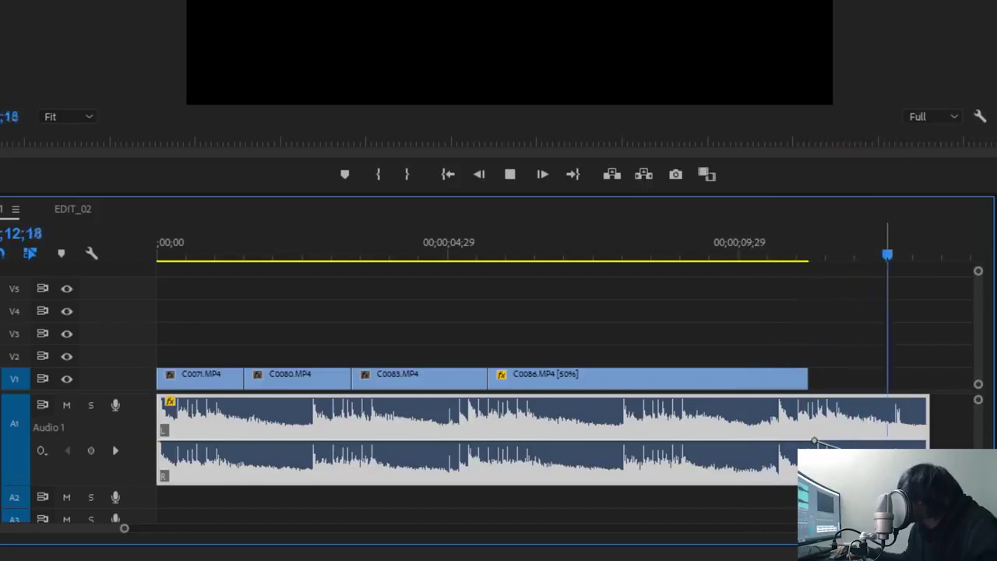
{"action": "left_click", "coordinate": [582, 256]}
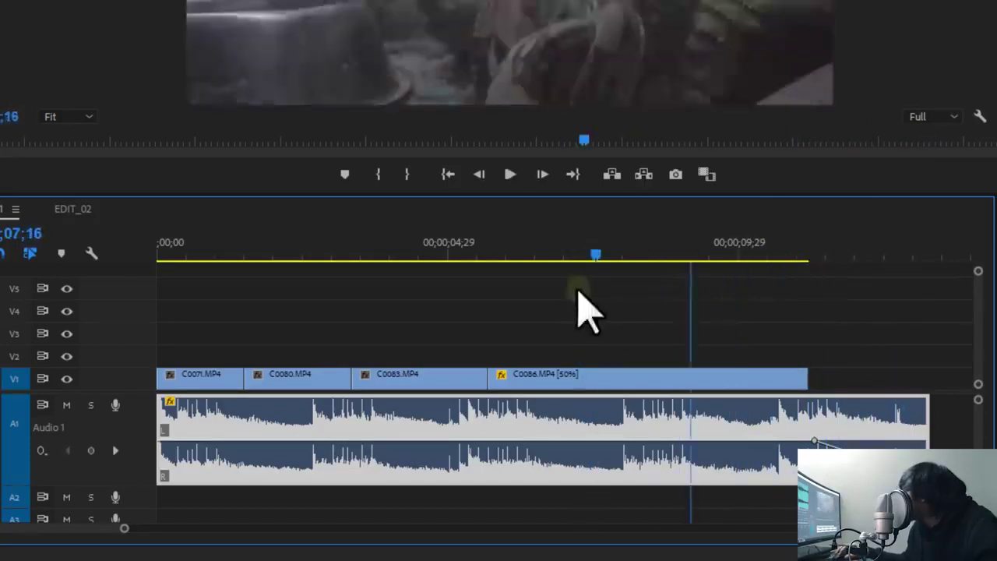
Reduce the music clip's gain by -5 dB, play back the quieter mix, and zoom out.
{"action": "key", "text": "space"}
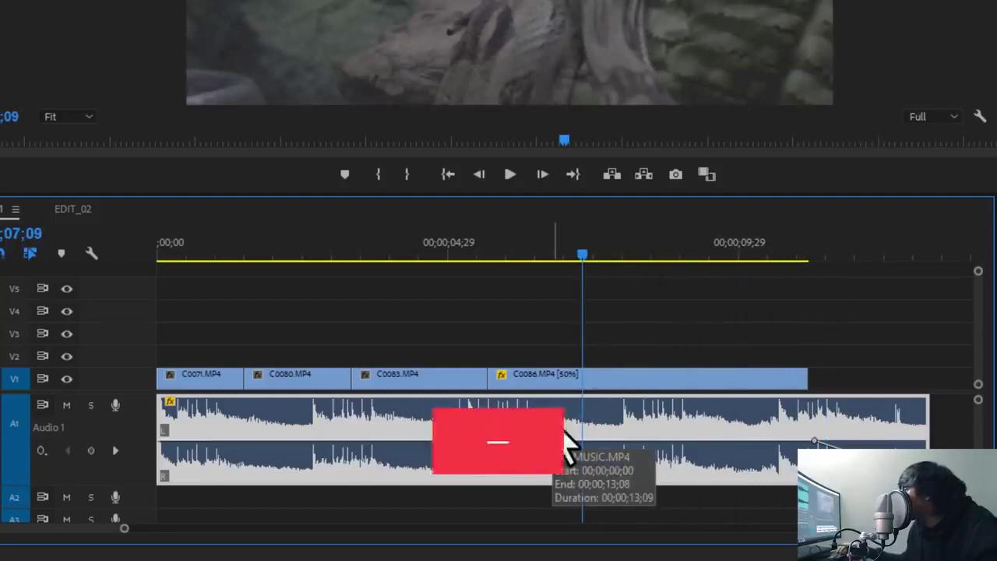
{"action": "key", "text": "g"}
{"action": "type", "text": "-5"}
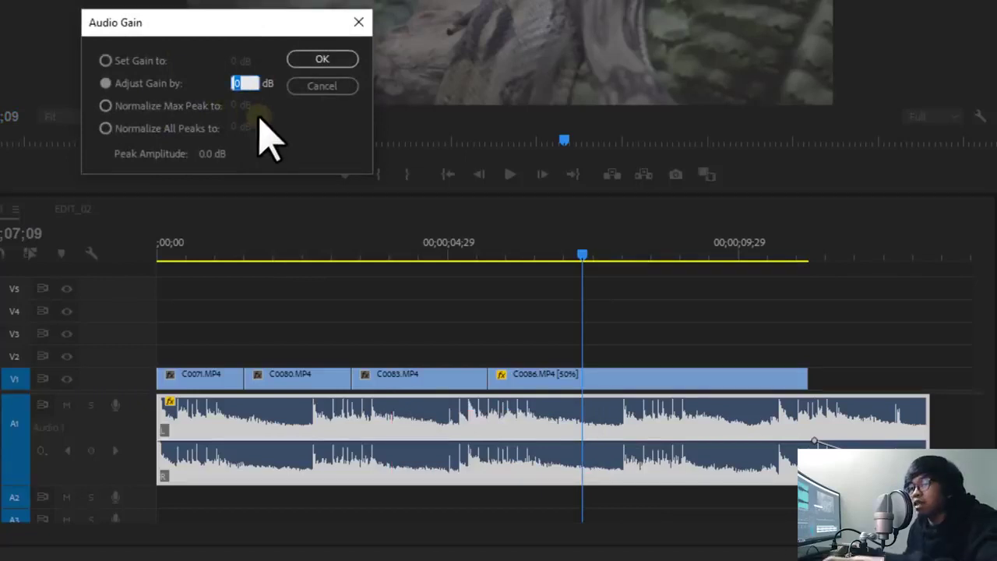
{"action": "left_click", "coordinate": [328, 61]}
{"action": "key", "text": "g"}
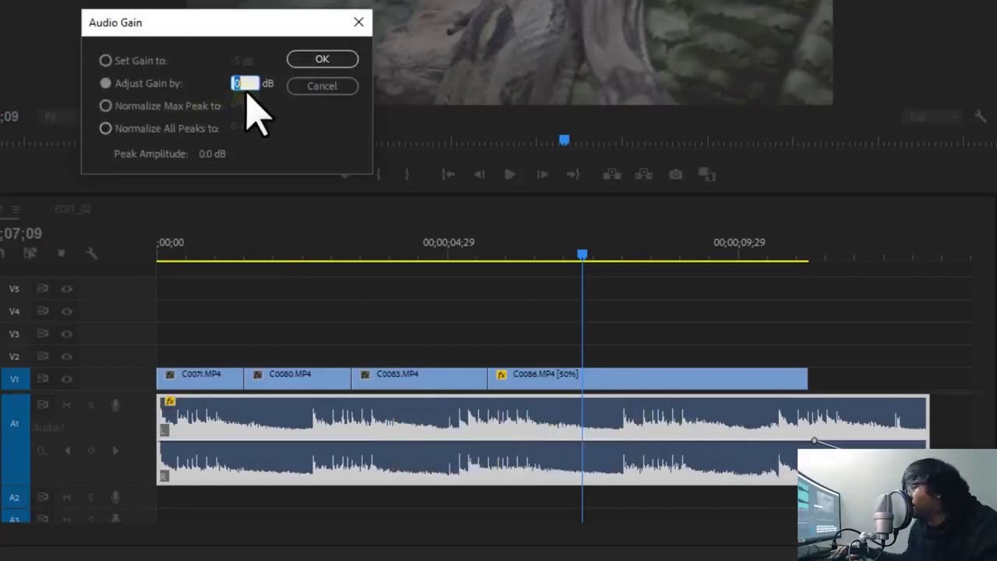
{"action": "key", "text": "Return"}
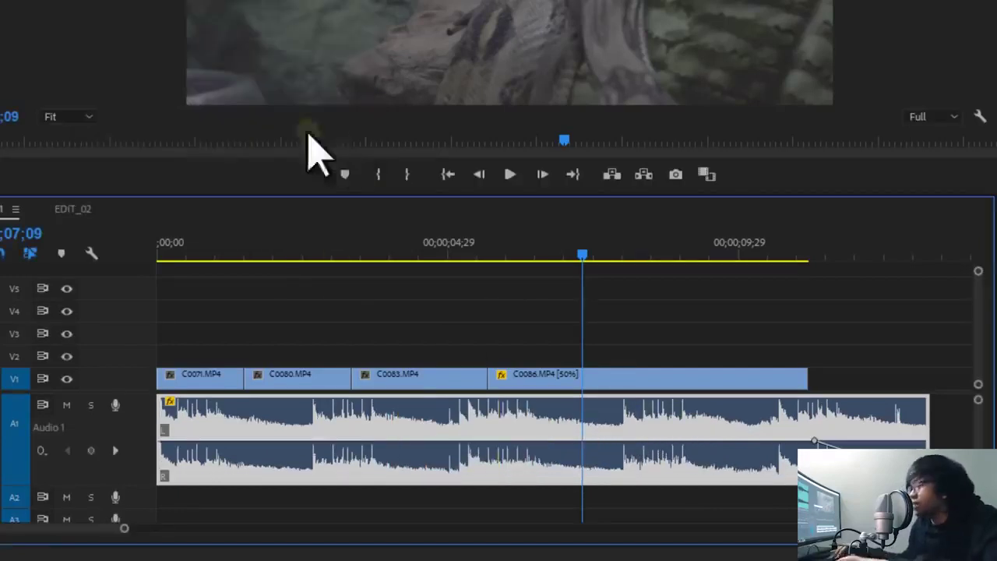
{"action": "key", "text": "space"}
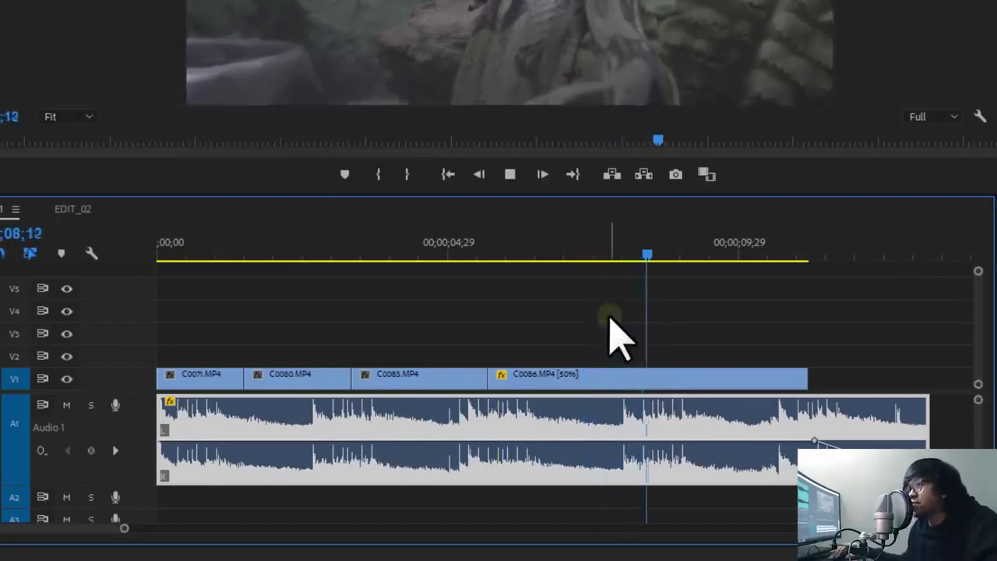
{"action": "key", "text": "space"}
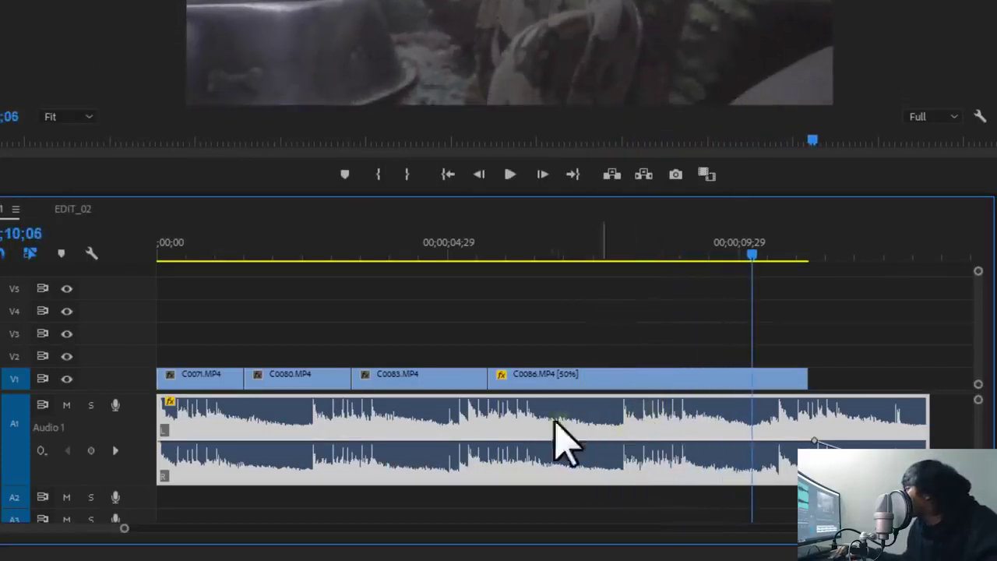
{"action": "key", "text": "minus"}
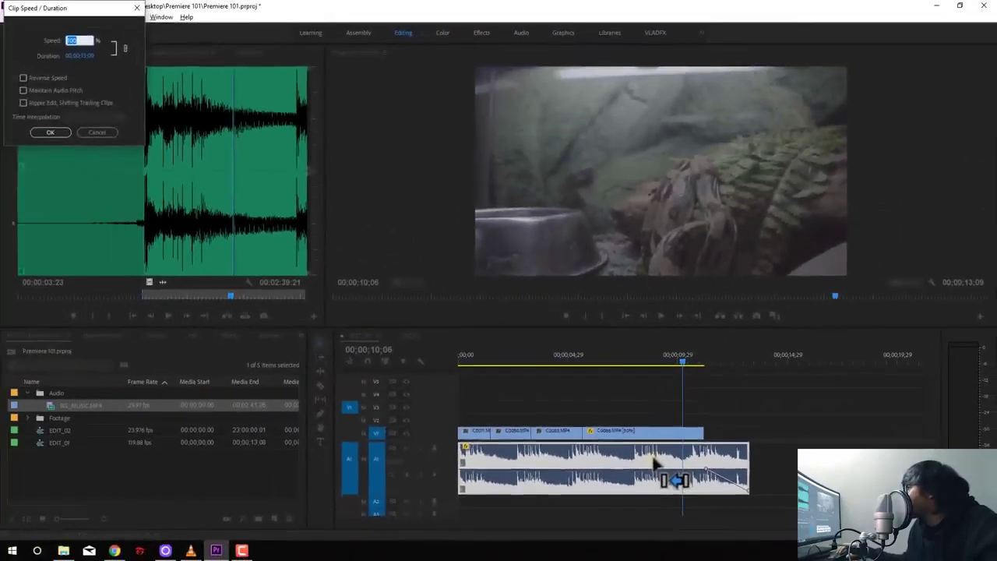
{"action": "right_click", "coordinate": [653, 457]}
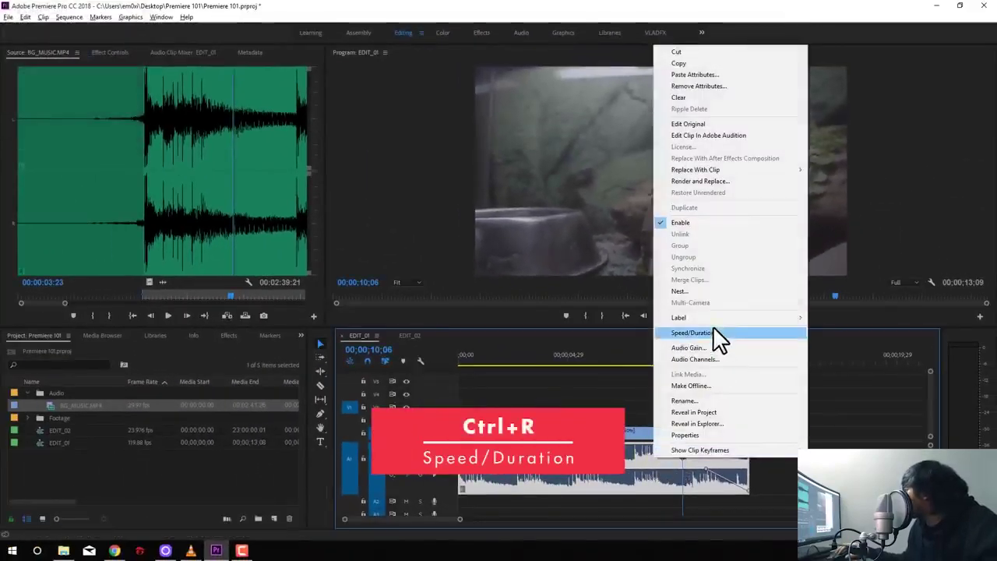
{"action": "left_click", "coordinate": [711, 328]}
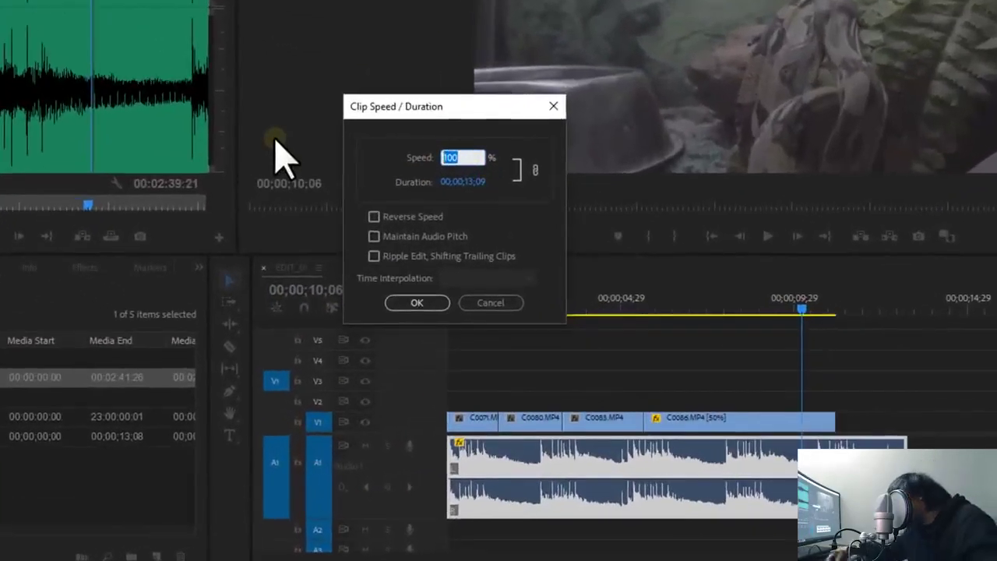
{"action": "key", "text": "Return"}
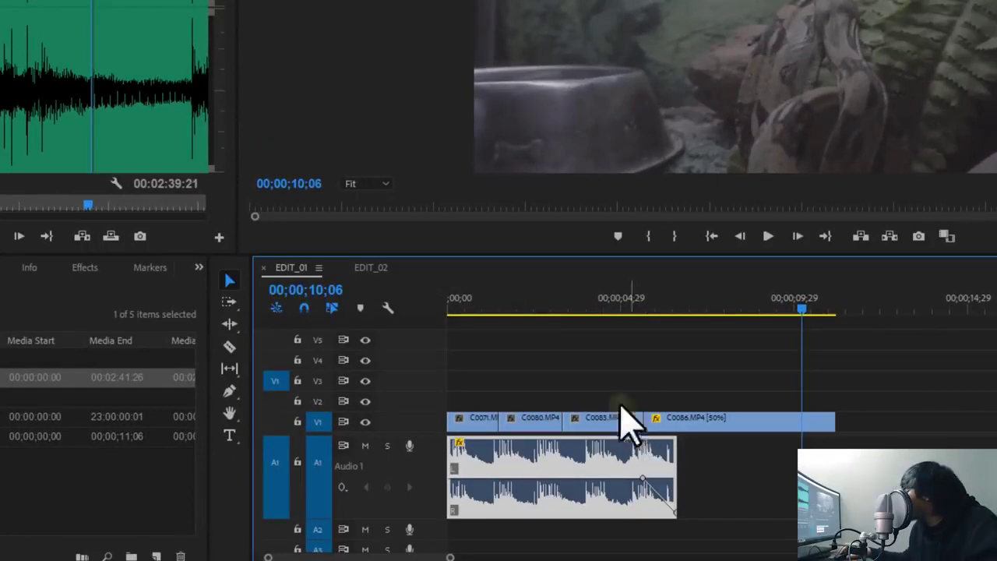
{"action": "left_click_drag", "start_coordinate": [592, 306], "coordinate": [429, 356]}
{"action": "key", "text": "space"}
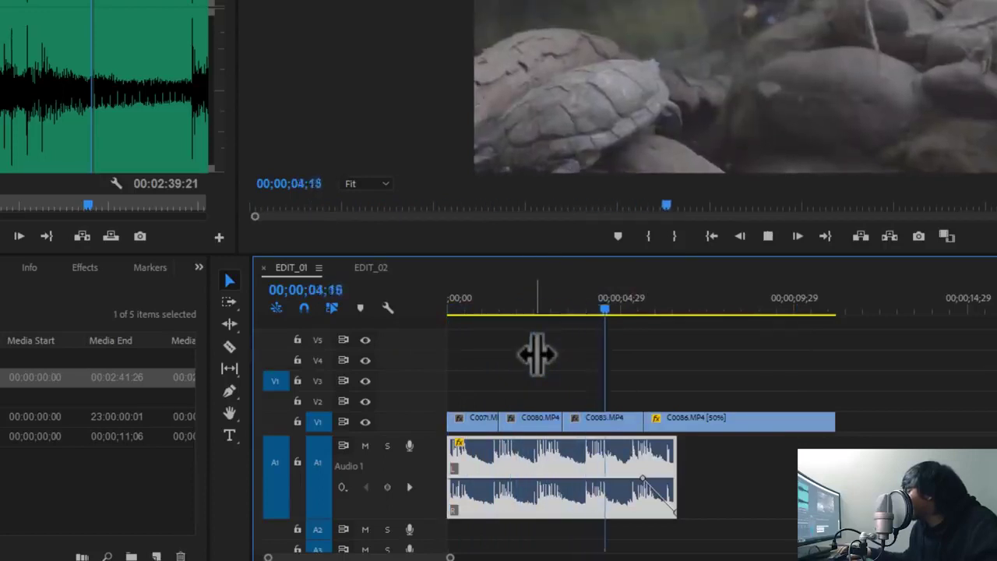
{"action": "key", "text": "space"}
{"action": "left_click_drag", "start_coordinate": [745, 484], "coordinate": [748, 483]}
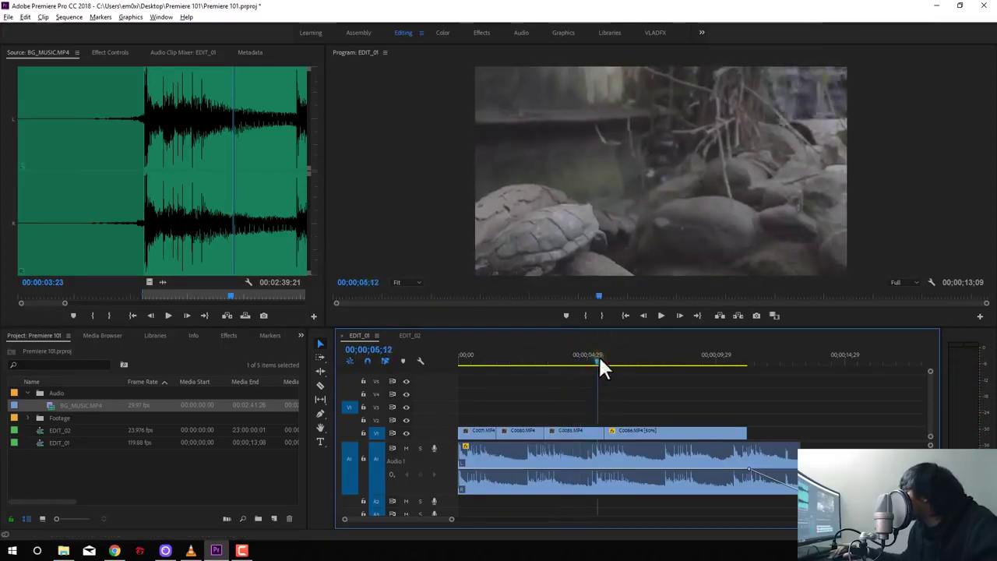
{"action": "left_click", "coordinate": [632, 363]}
{"action": "left_click_drag", "start_coordinate": [634, 363], "coordinate": [581, 371]}
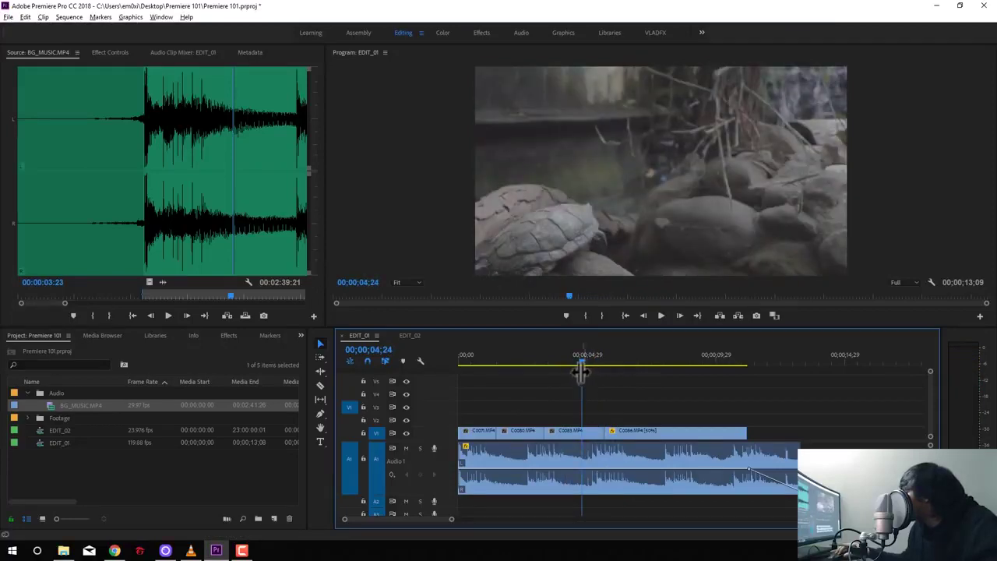
Apply the default Dip to Black at the C0083–C0086 cut and preview it.
{"action": "left_click", "coordinate": [493, 432]}
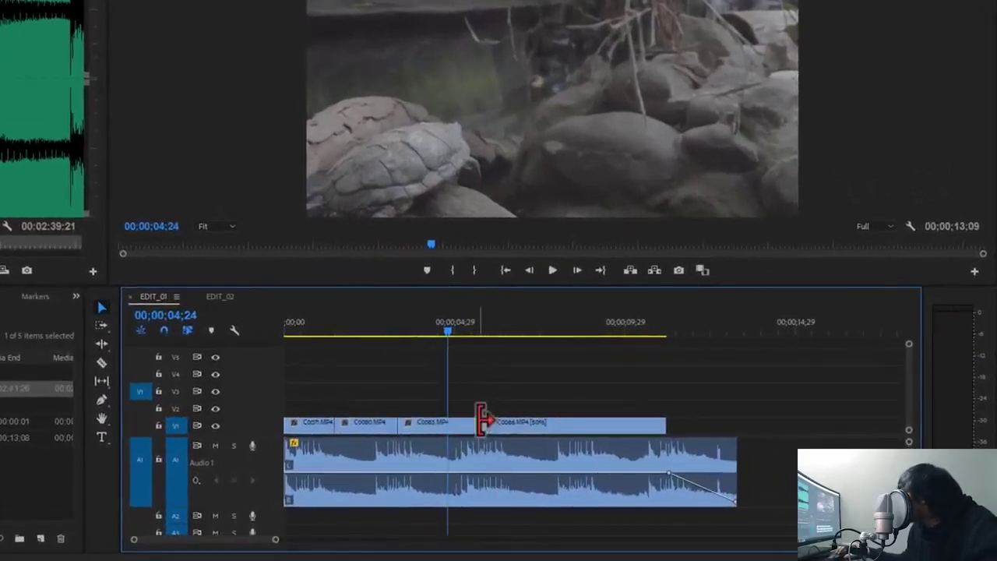
{"action": "right_click", "coordinate": [483, 421]}
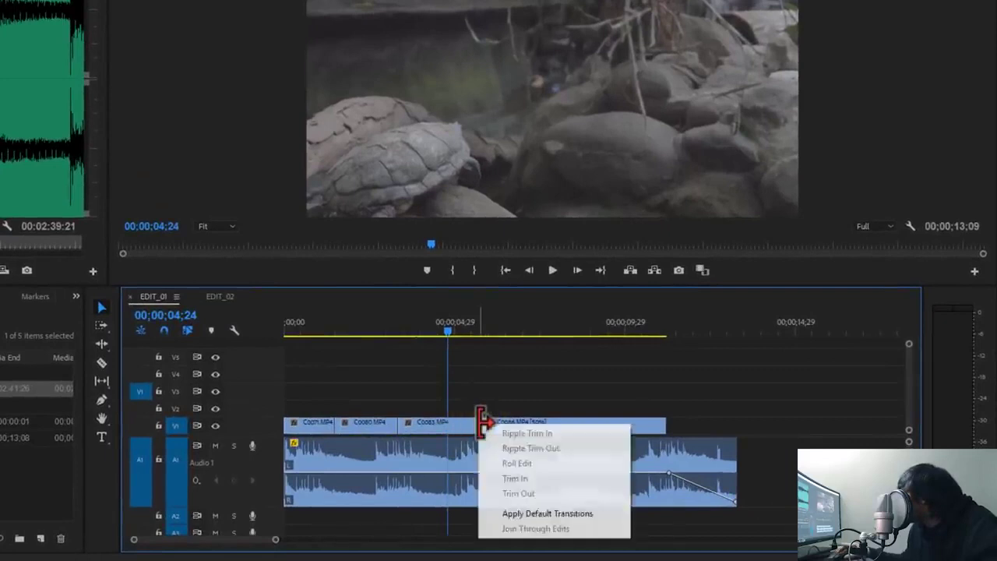
{"action": "left_click", "coordinate": [547, 514]}
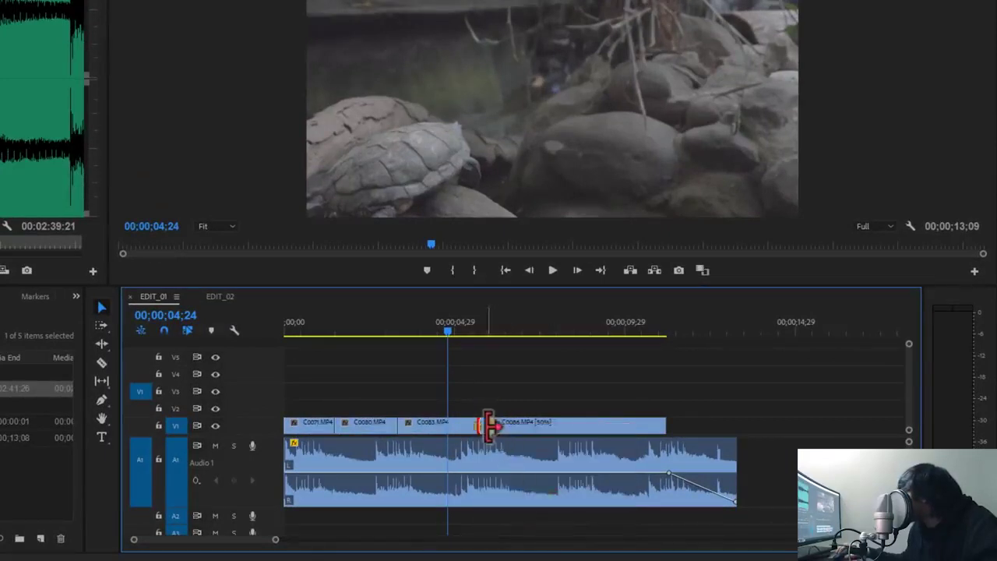
{"action": "left_click", "coordinate": [466, 331]}
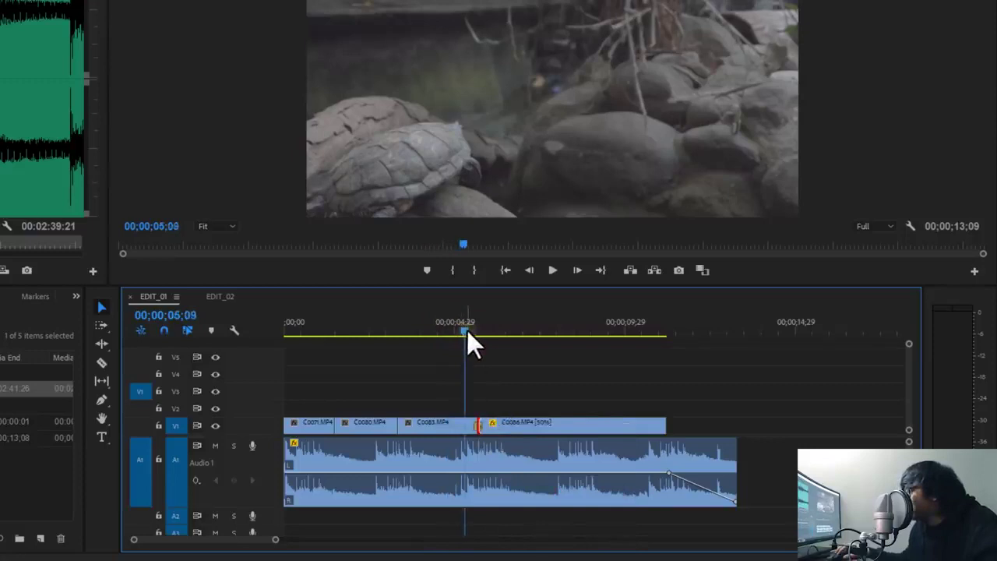
{"action": "key", "text": "="}
{"action": "key", "text": "="}
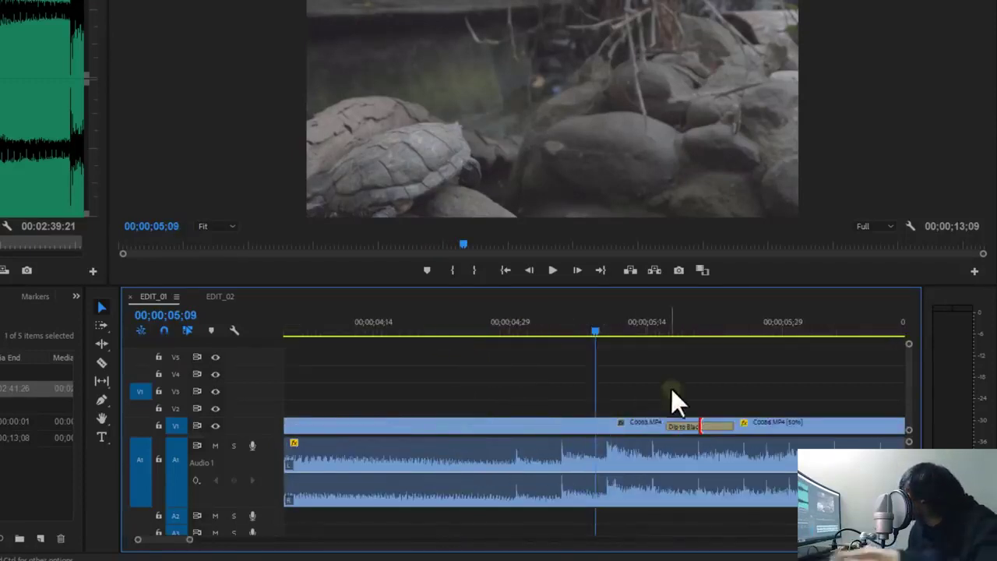
{"action": "key", "text": "space"}
{"action": "key", "text": "space"}
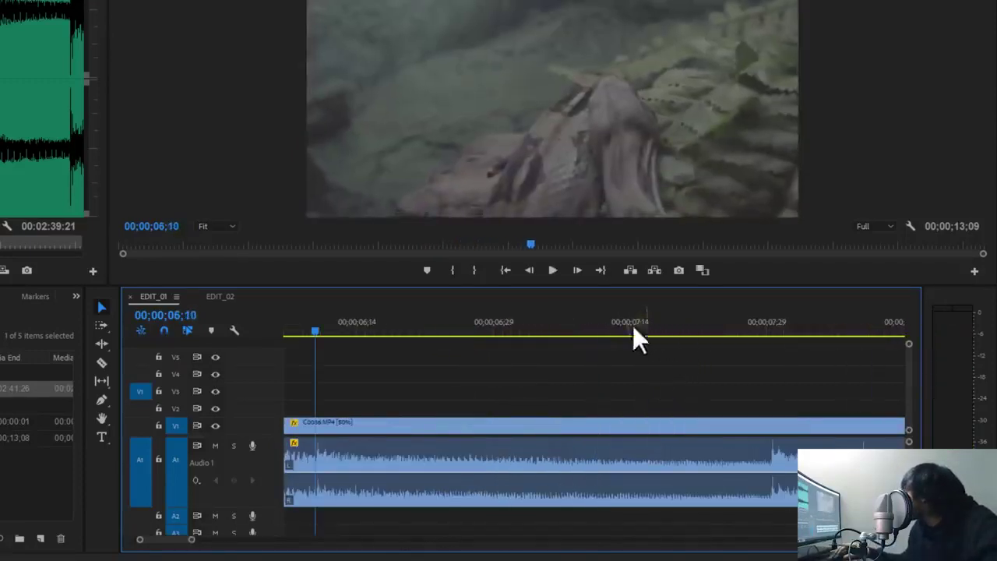
{"action": "left_click_drag", "start_coordinate": [181, 539], "coordinate": [248, 540]}
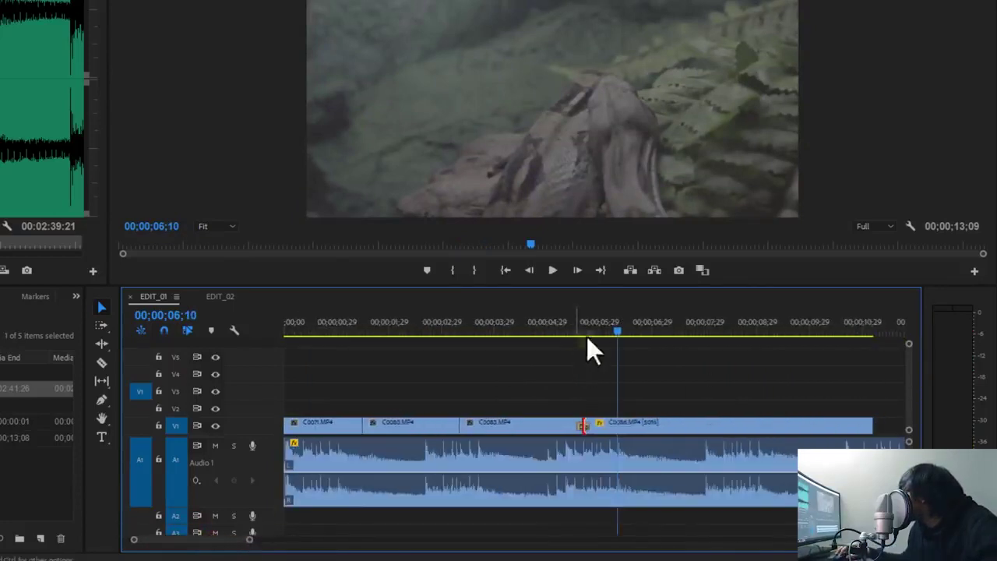
{"action": "left_click", "coordinate": [547, 330]}
{"action": "key", "text": "space"}
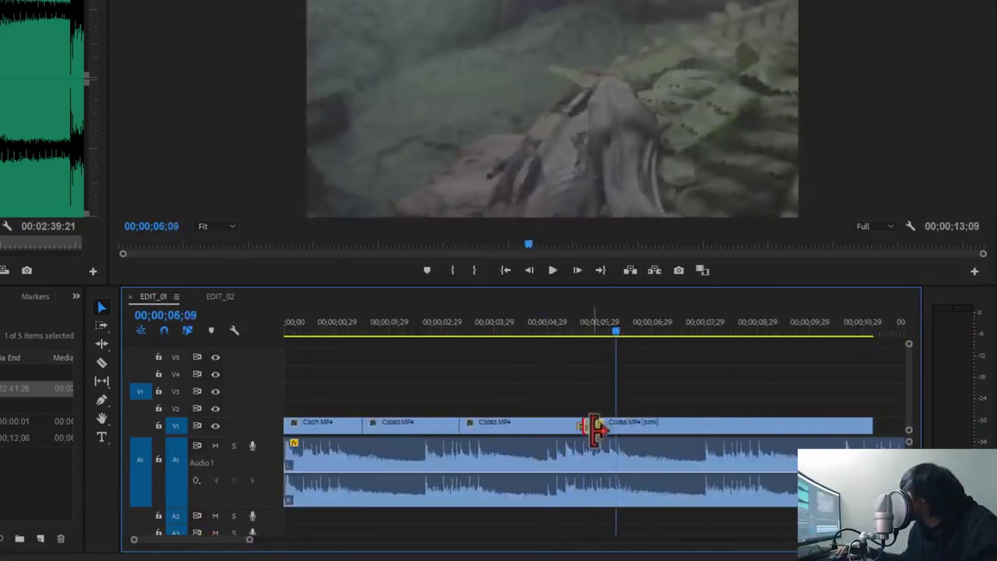
Lengthen the Dip to Black, replay it, then delete it to restore a straight cut.
{"action": "left_click", "coordinate": [587, 329]}
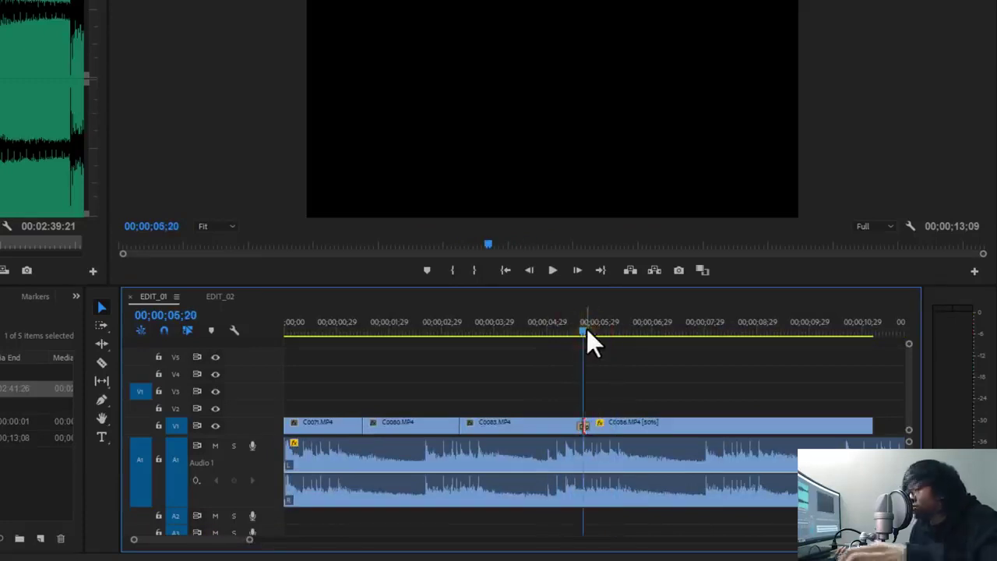
{"action": "key", "text": "="}
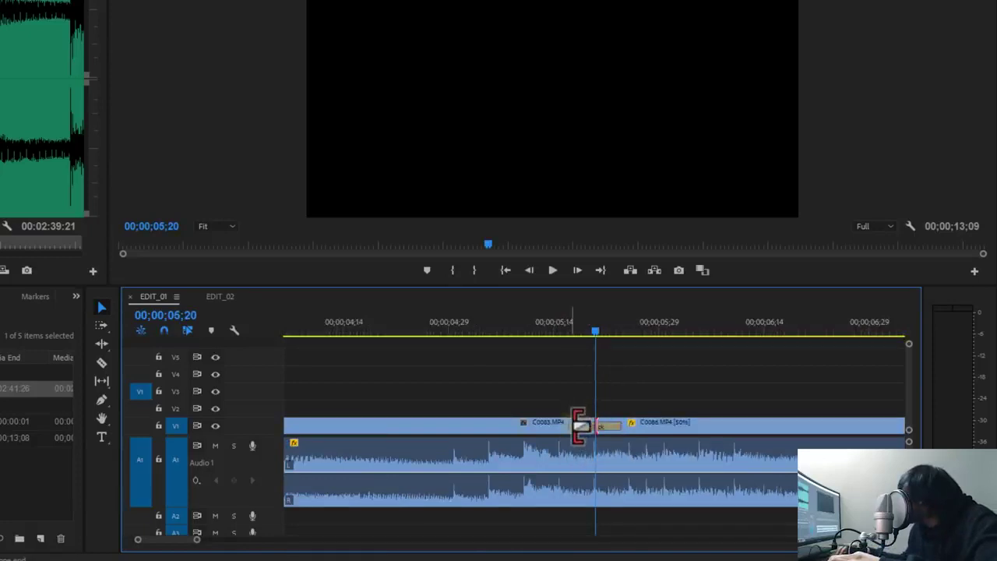
{"action": "left_click_drag", "start_coordinate": [578, 426], "coordinate": [438, 426]}
{"action": "key", "text": "minus"}
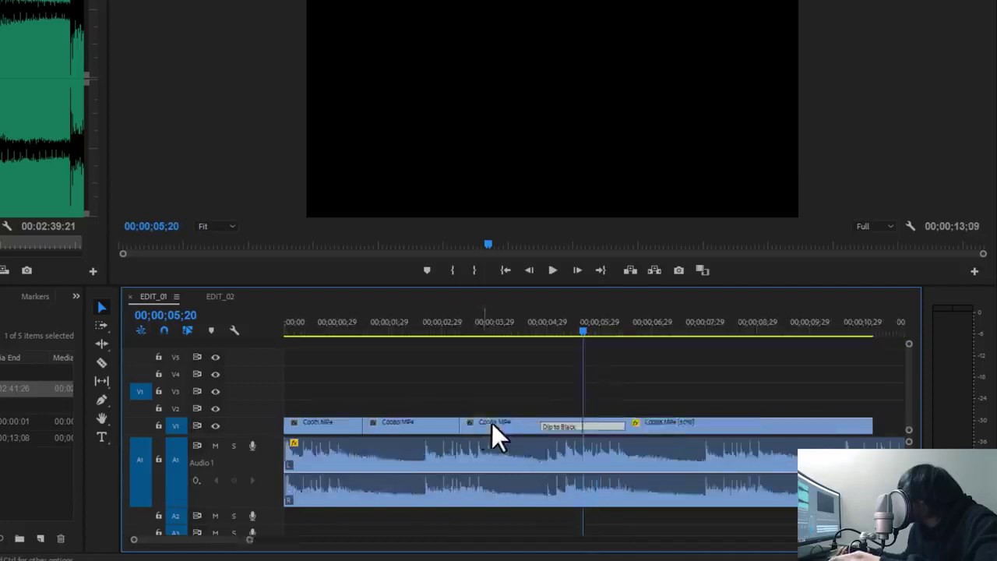
{"action": "key", "text": "minus"}
{"action": "key", "text": "equal"}
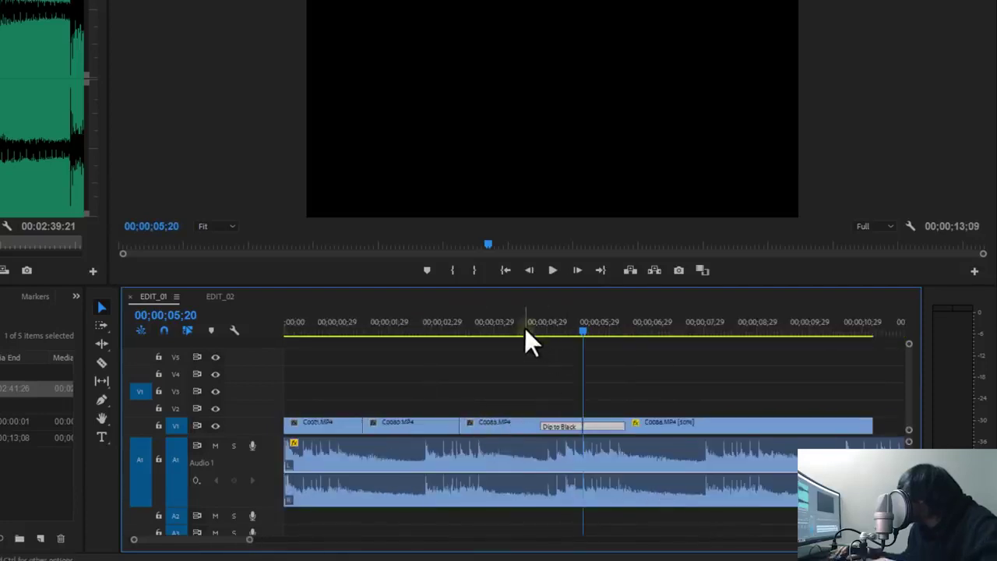
{"action": "left_click", "coordinate": [527, 327]}
{"action": "key", "text": "space"}
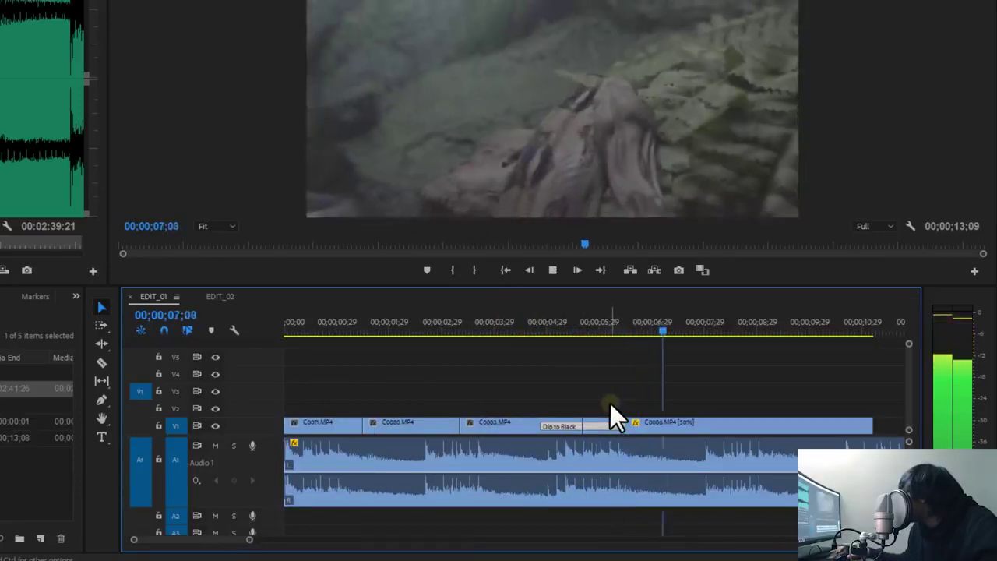
{"action": "key", "text": "space"}
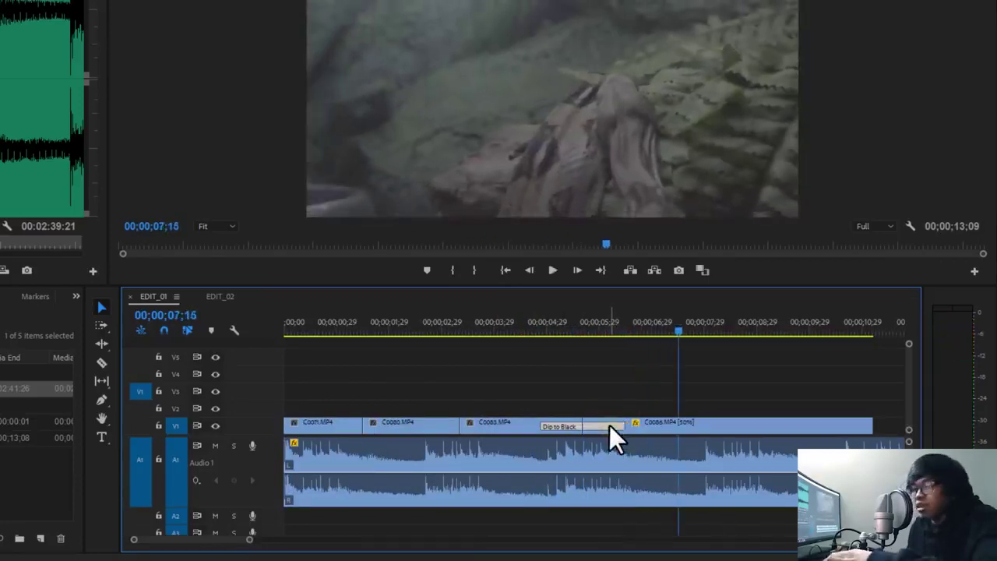
{"action": "key", "text": "Delete"}
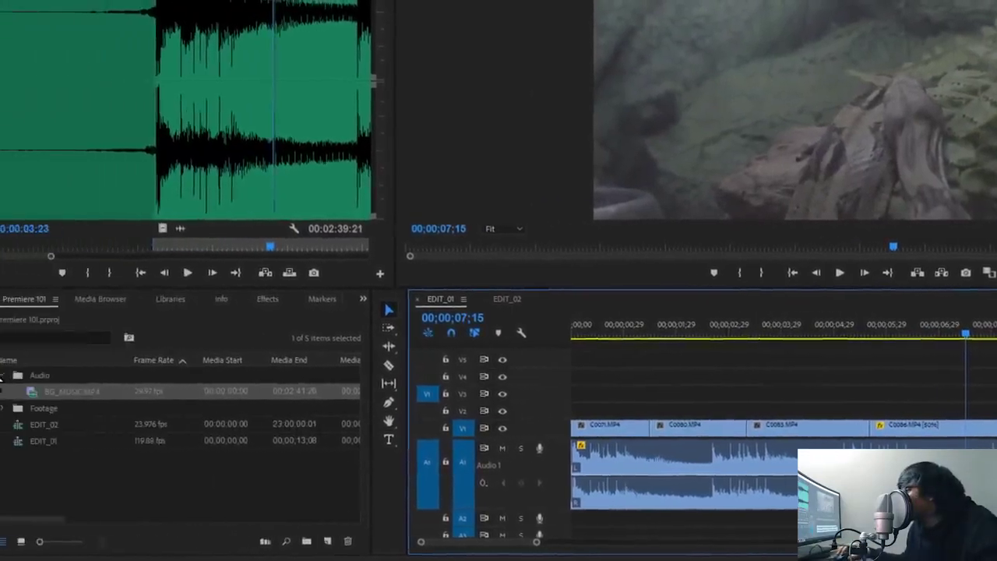
Show the Dissolve group under Video Transitions in the Effects panel.
{"action": "left_click", "coordinate": [36, 374]}
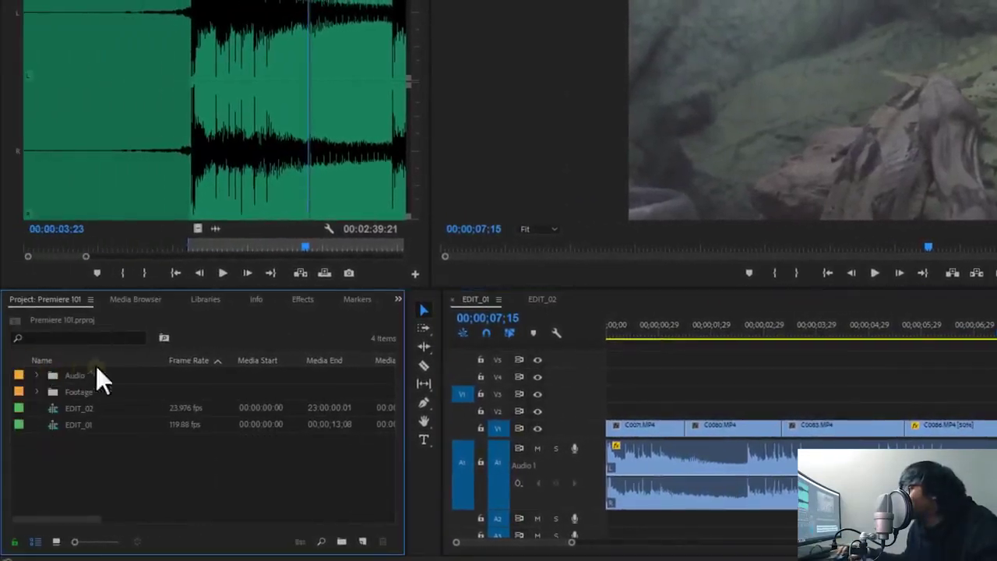
{"action": "left_click", "coordinate": [303, 300]}
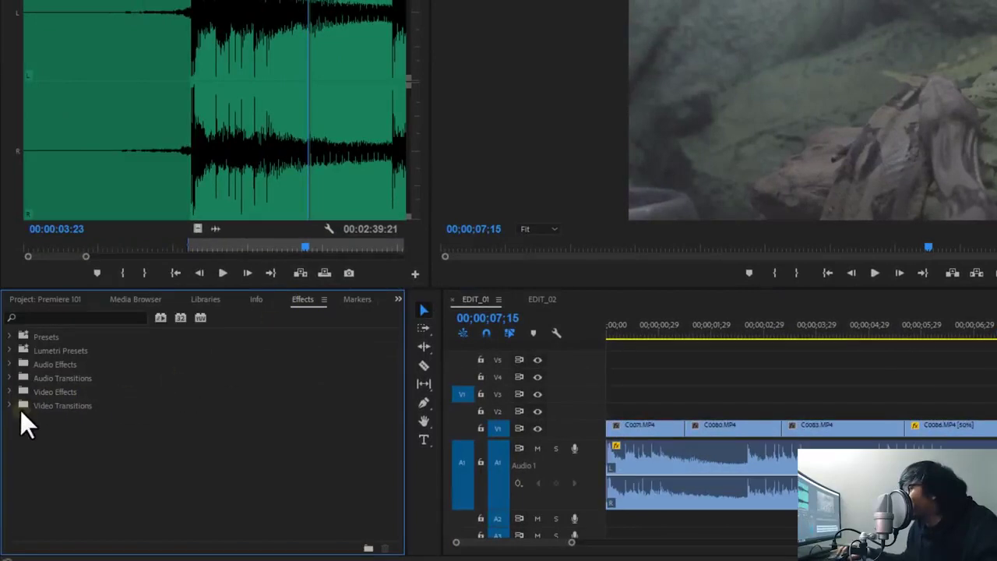
{"action": "left_click", "coordinate": [9, 406]}
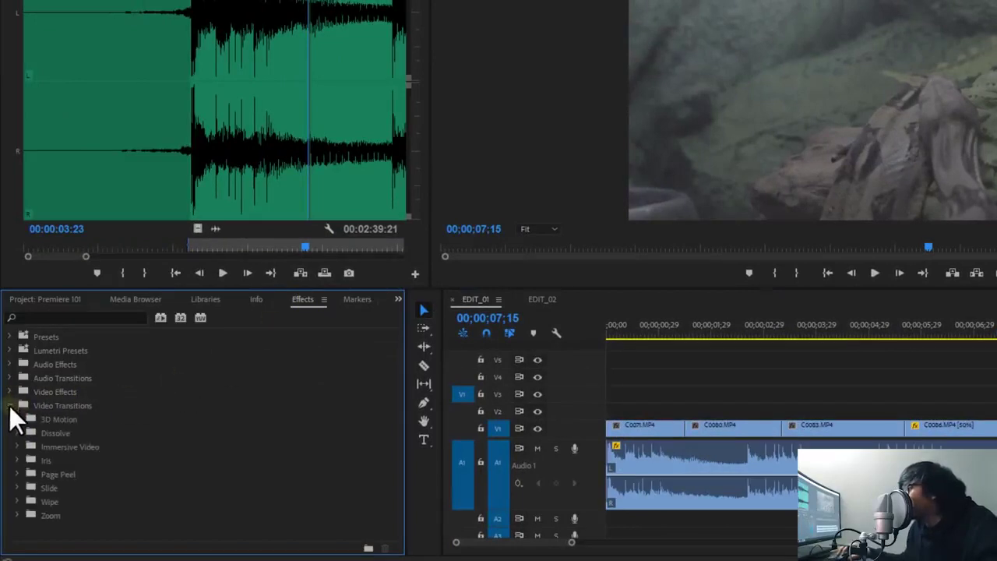
{"action": "left_click", "coordinate": [17, 432]}
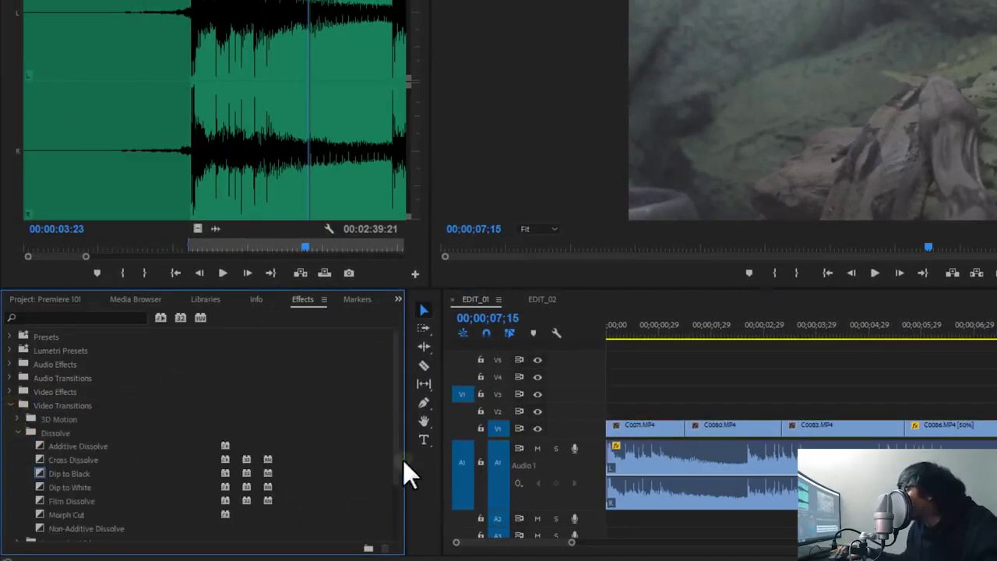
{"action": "left_click_drag", "start_coordinate": [395, 461], "coordinate": [388, 501]}
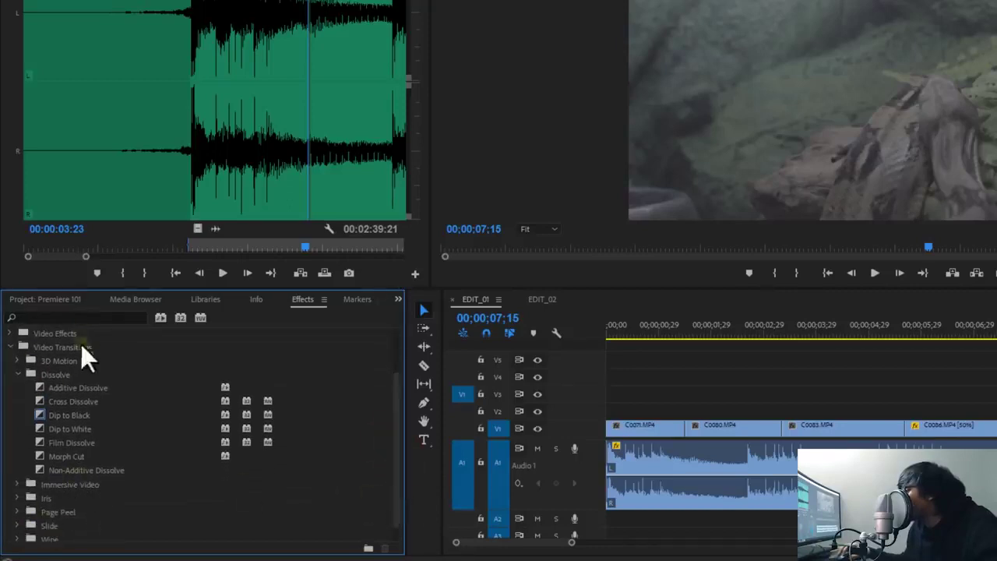
Add a Cross Dissolve at the C0083–C0086 cut and preview it.
{"action": "left_click", "coordinate": [56, 404]}
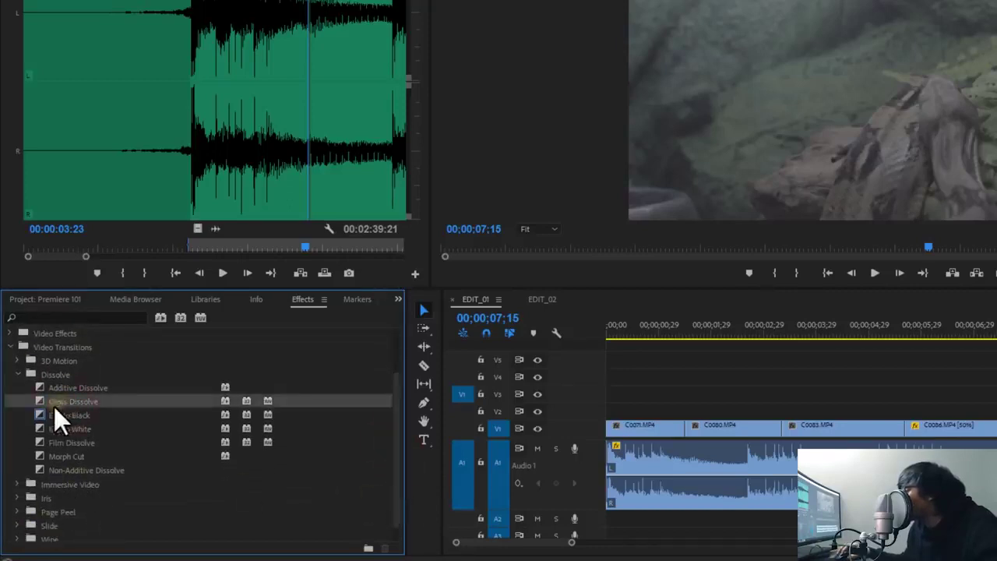
{"action": "left_click_drag", "start_coordinate": [52, 404], "coordinate": [116, 396]}
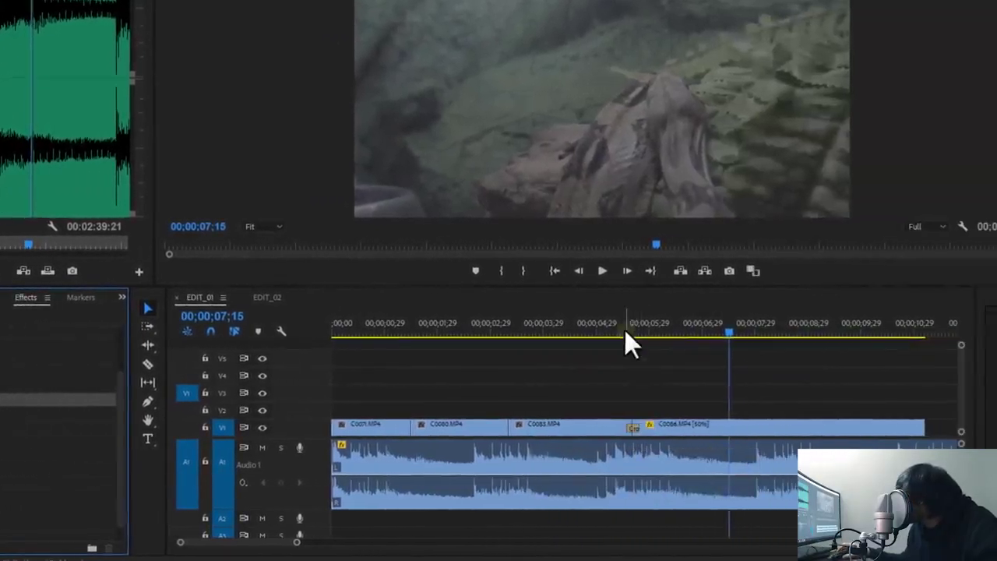
{"action": "left_click", "coordinate": [625, 324]}
{"action": "key", "text": "space"}
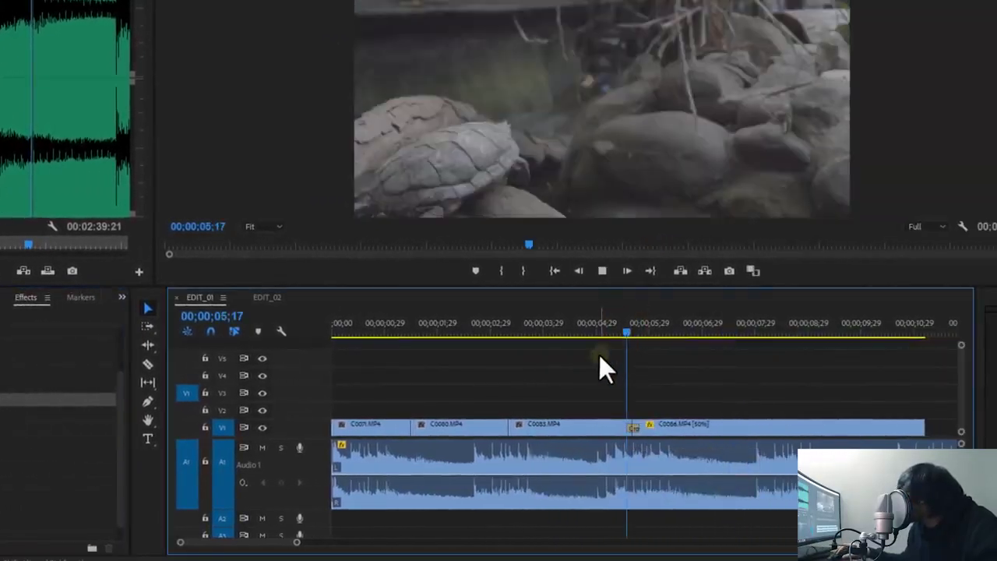
{"action": "key", "text": "space"}
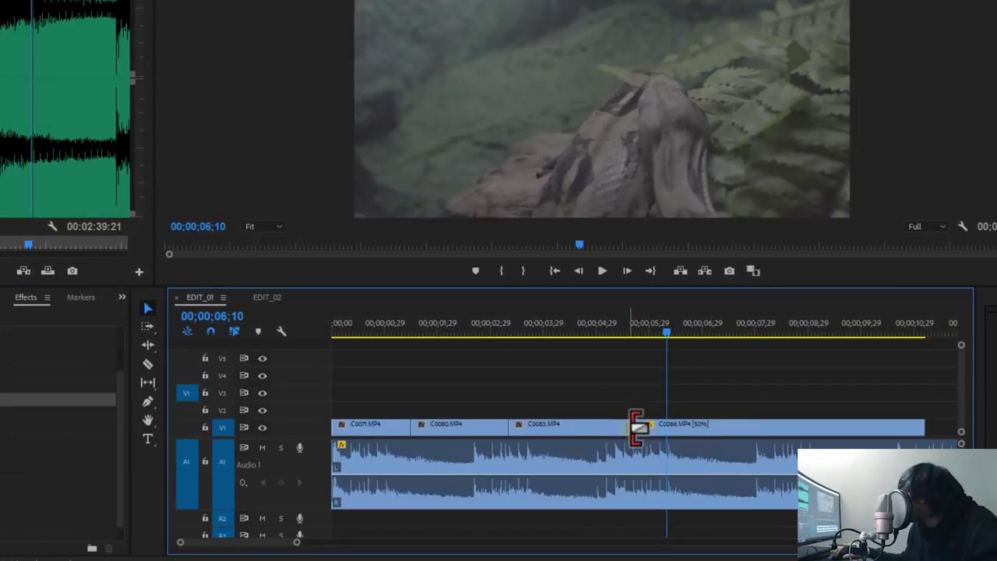
{"action": "left_click", "coordinate": [637, 427]}
{"action": "key", "text": "ctrl+d"}
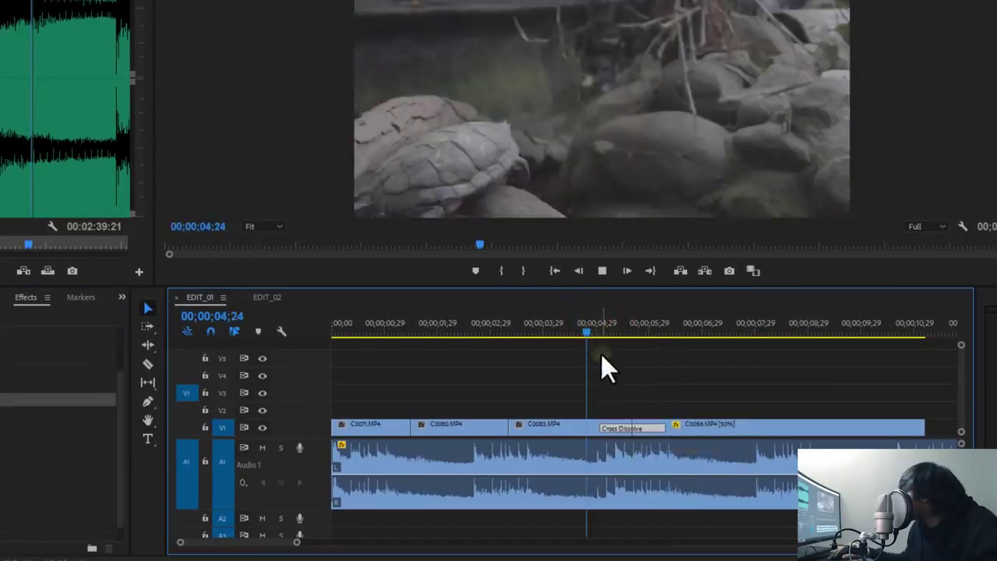
{"action": "key", "text": "space"}
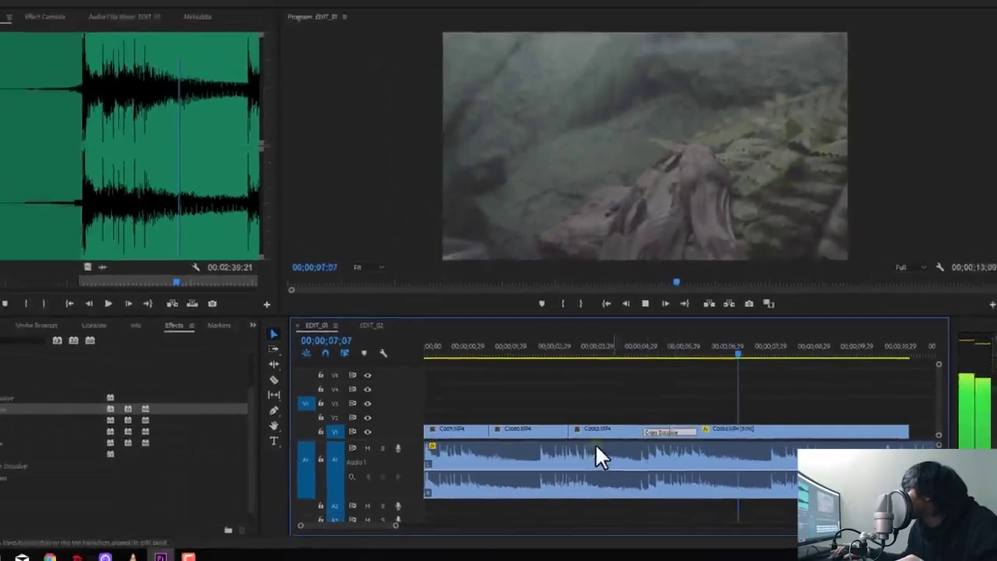
{"action": "key", "text": "space"}
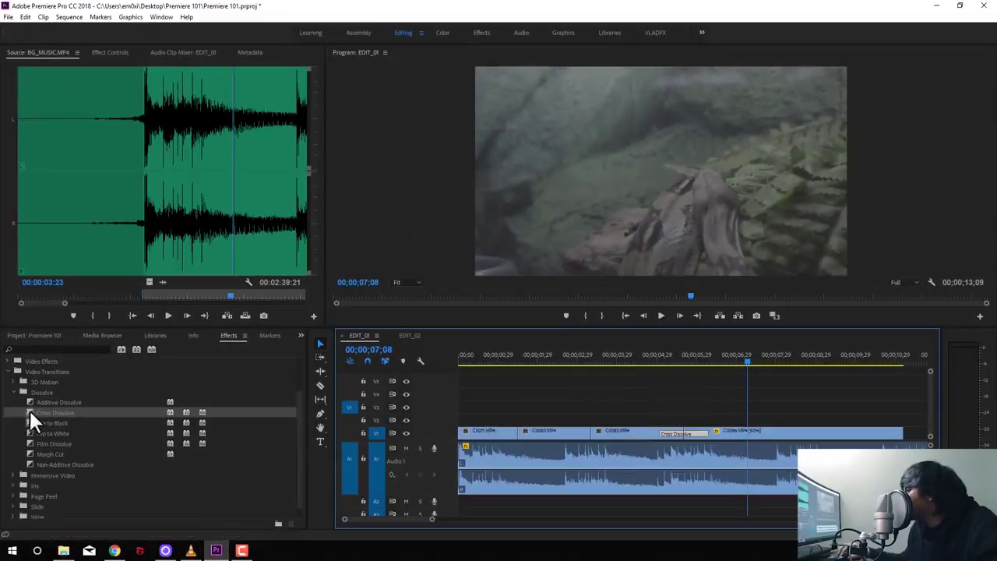
Add Cross Dissolves at the C0080–C0083 and C0071–C0080 cuts and play them back.
{"action": "left_click_drag", "start_coordinate": [31, 422], "coordinate": [573, 475]}
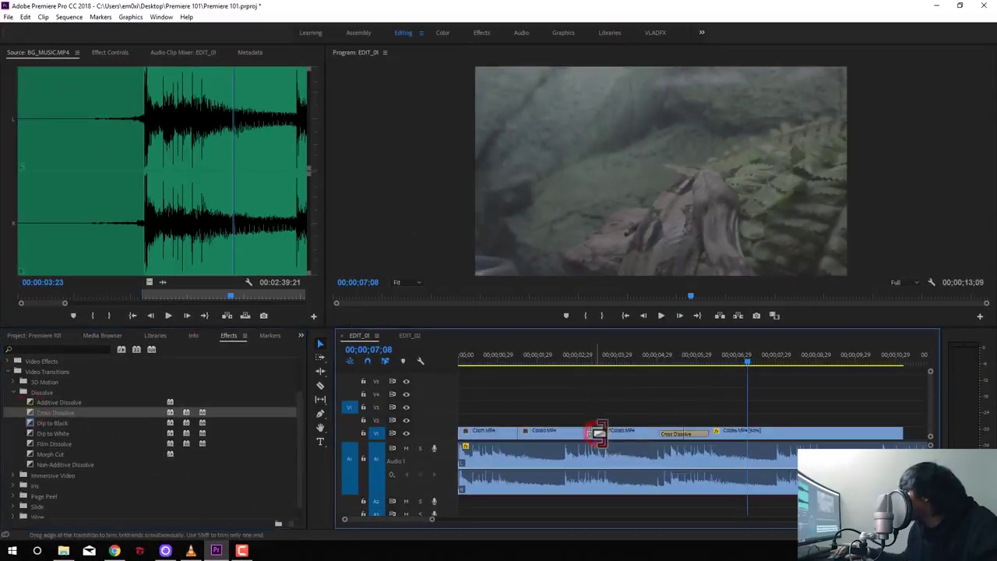
{"action": "left_click_drag", "start_coordinate": [592, 434], "coordinate": [616, 433]}
{"action": "left_click", "coordinate": [550, 358]}
{"action": "key", "text": "space"}
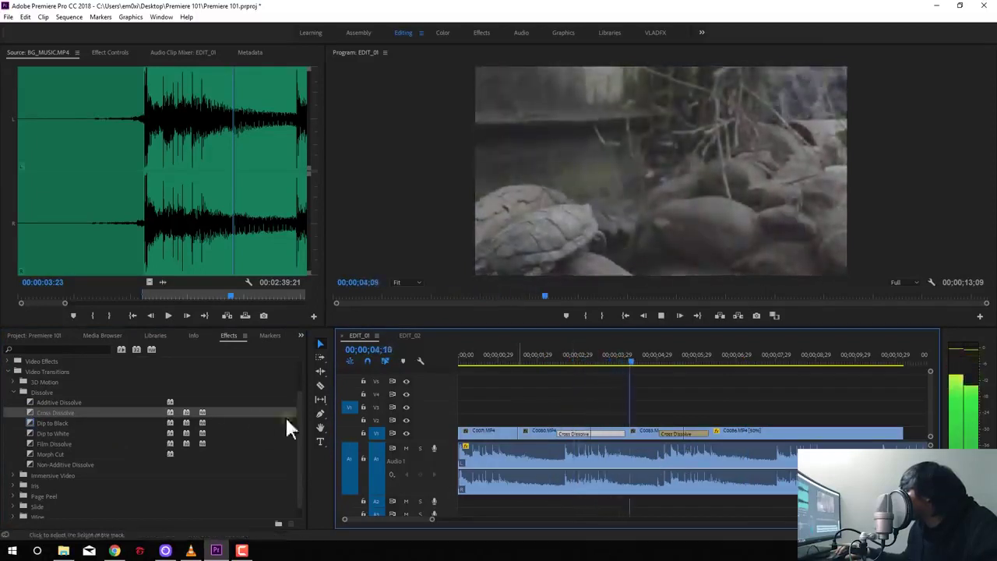
{"action": "left_click_drag", "start_coordinate": [66, 414], "coordinate": [431, 452]}
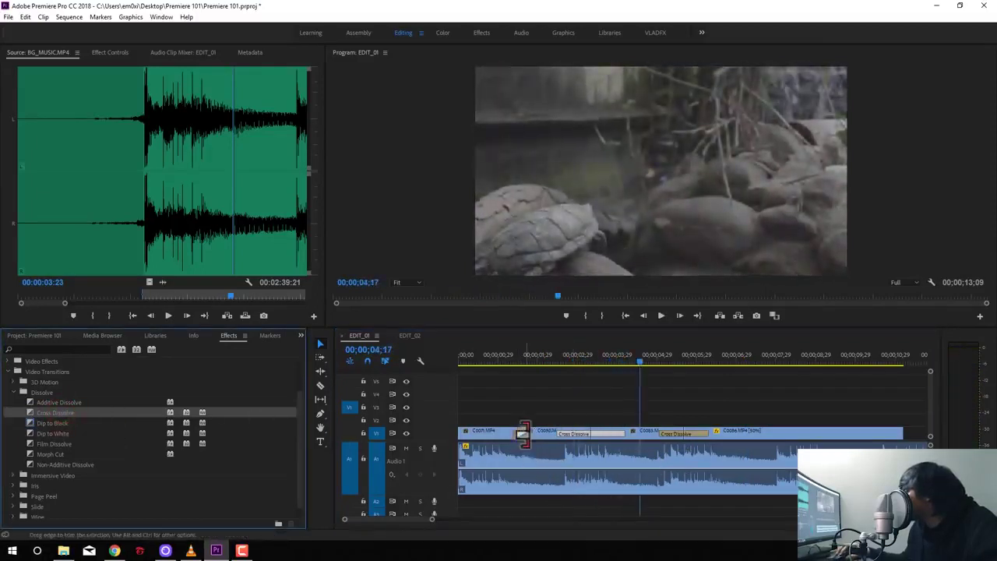
{"action": "left_click_drag", "start_coordinate": [520, 434], "coordinate": [520, 434]}
{"action": "left_click", "coordinate": [492, 353]}
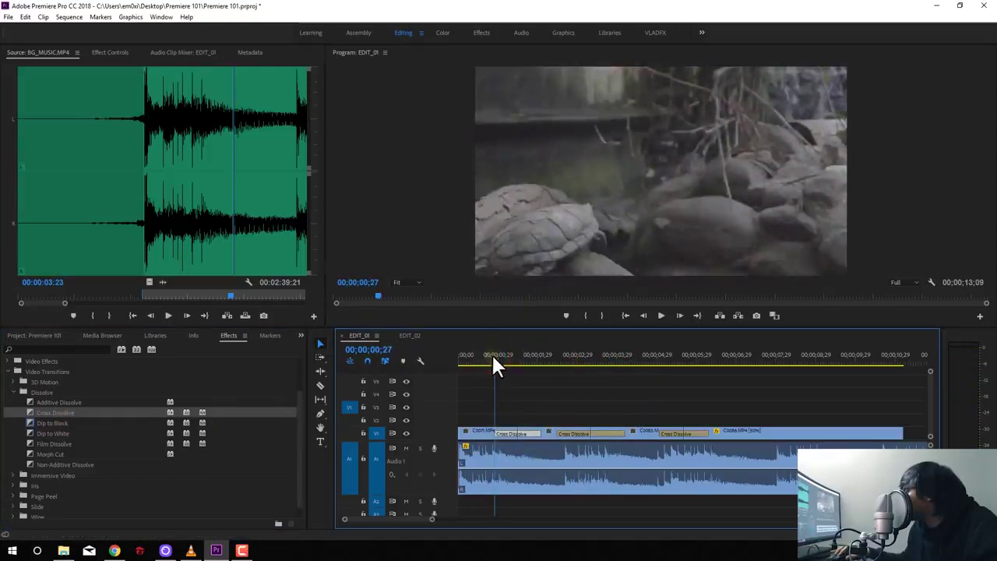
{"action": "key", "text": "space"}
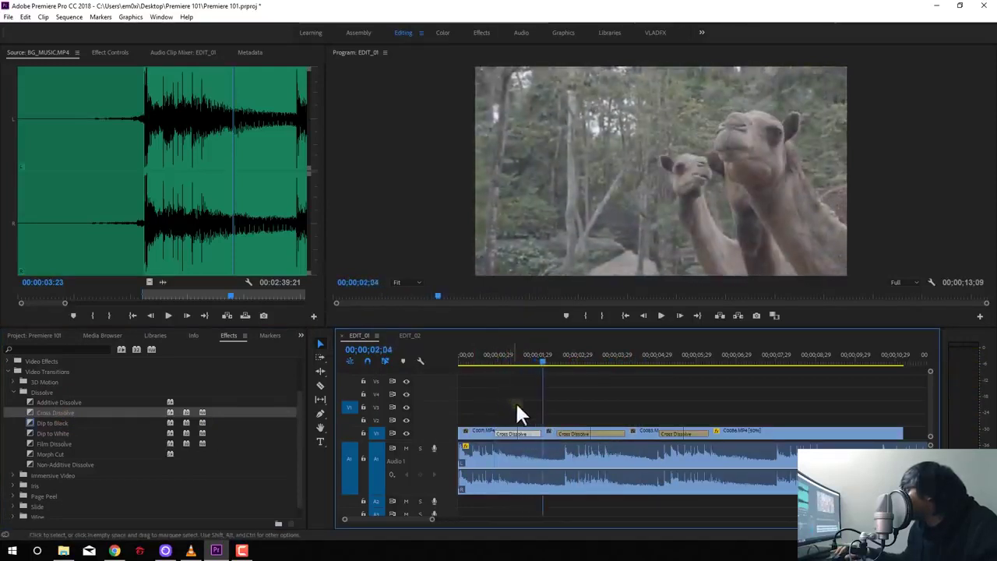
{"action": "mouse_move", "coordinate": [515, 400]}
{"action": "left_mouse_down"}
{"action": "mouse_move", "coordinate": [584, 445]}
{"action": "mouse_move", "coordinate": [627, 427]}
{"action": "left_mouse_up"}
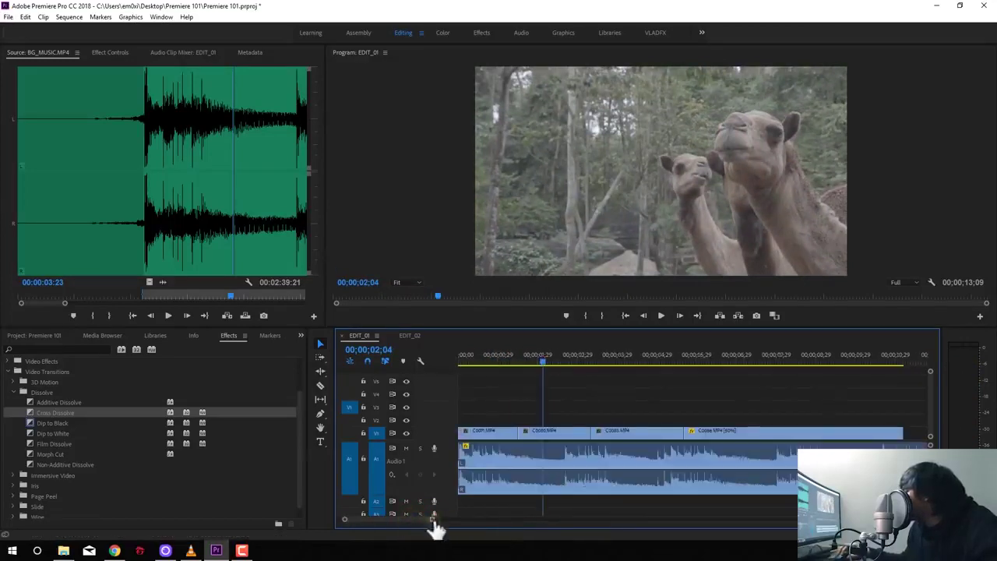
Set Dip to Black from the Dissolve group as the default video transition.
{"action": "left_click_drag", "start_coordinate": [433, 520], "coordinate": [443, 522]}
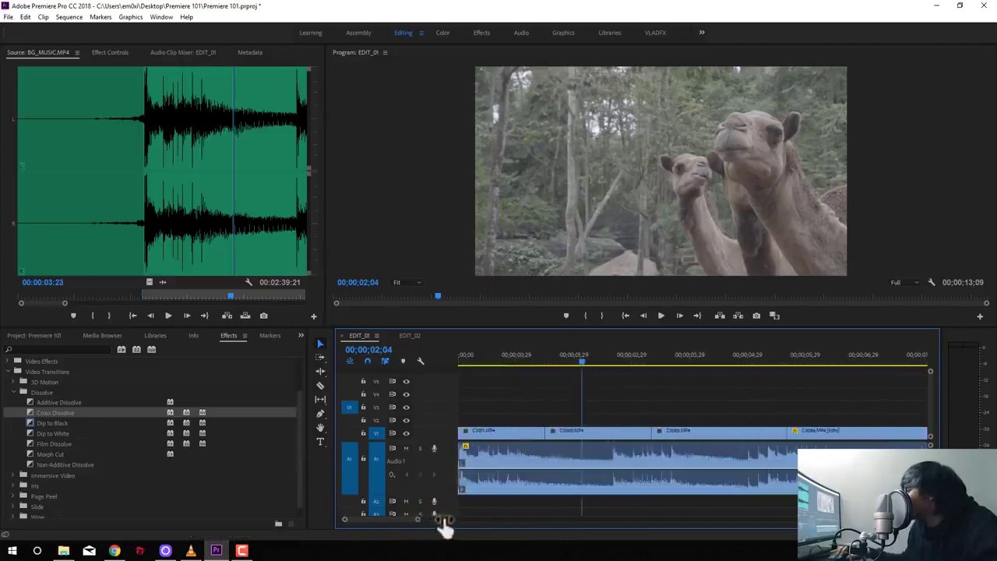
{"action": "left_click", "coordinate": [52, 424]}
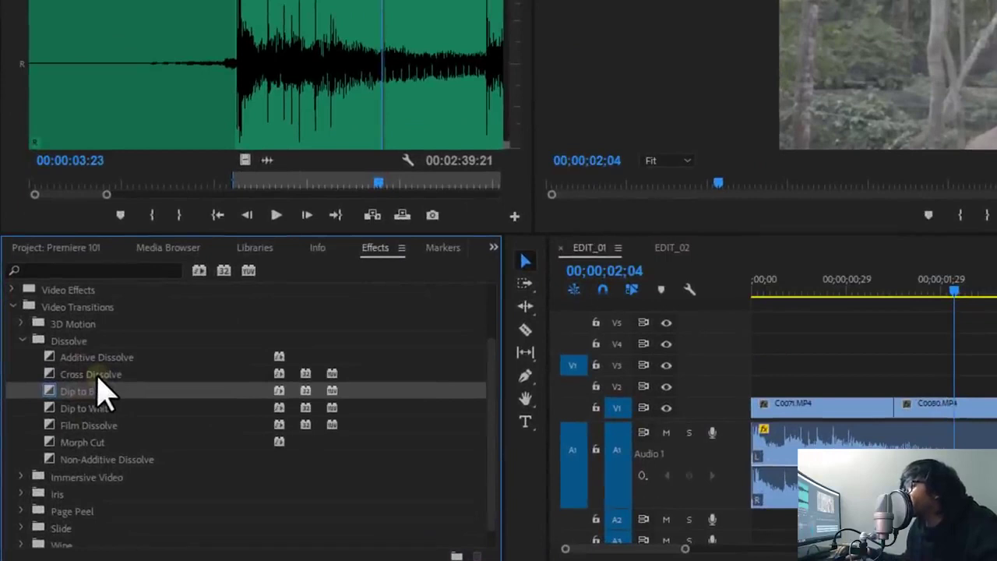
{"action": "left_click_drag", "start_coordinate": [99, 393], "coordinate": [110, 421]}
{"action": "right_click", "coordinate": [81, 377]}
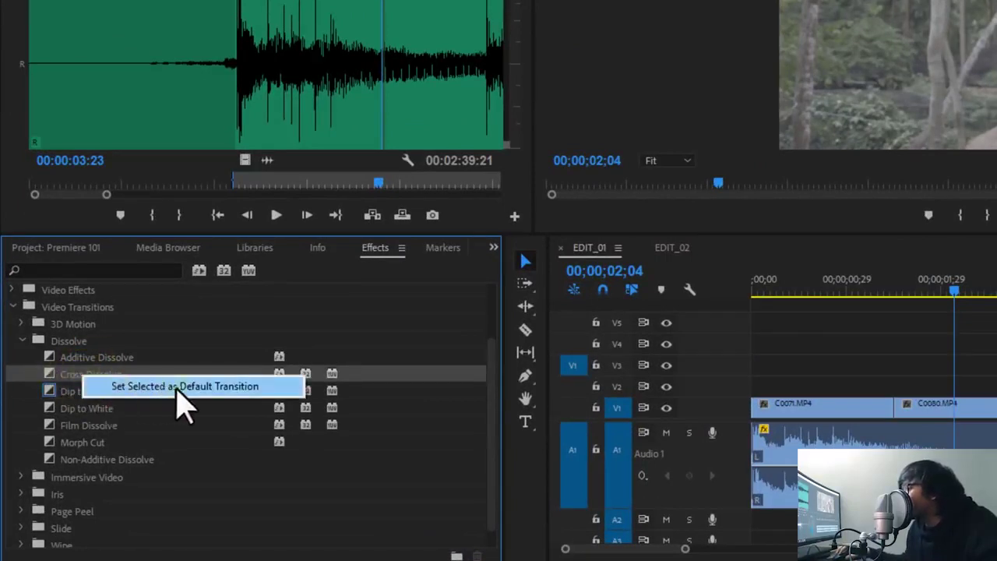
{"action": "left_click", "coordinate": [67, 392]}
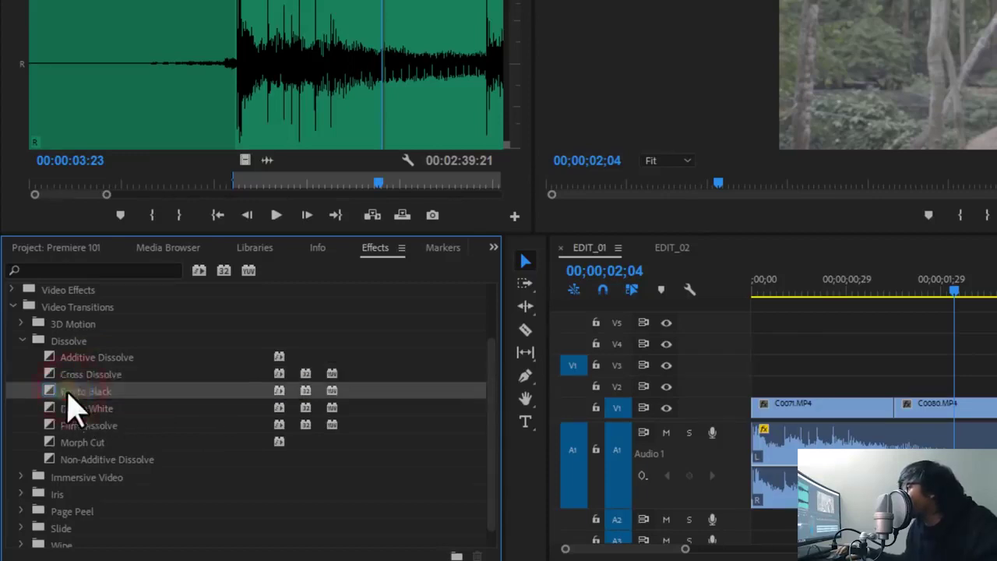
{"action": "right_click", "coordinate": [76, 396]}
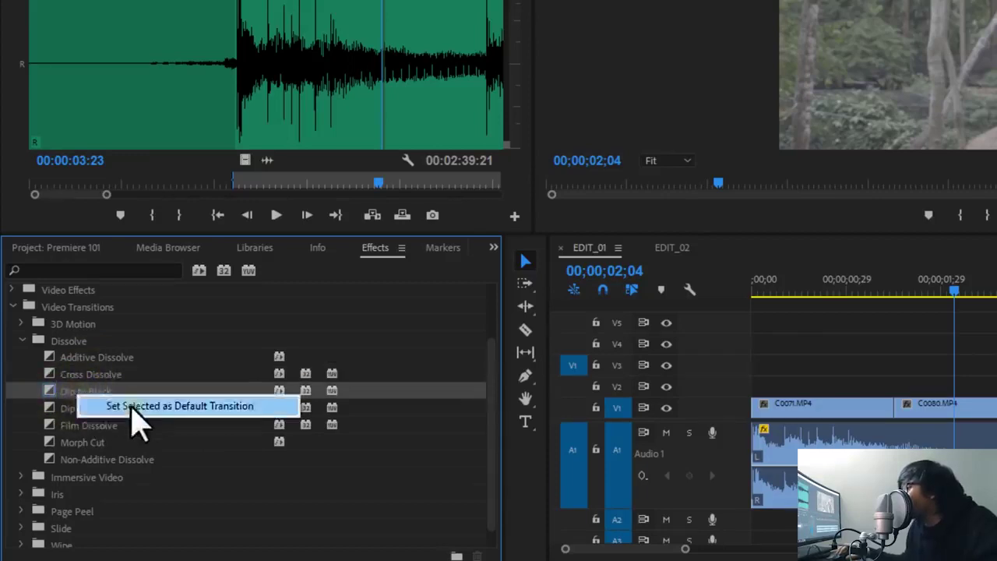
{"action": "left_click", "coordinate": [113, 406]}
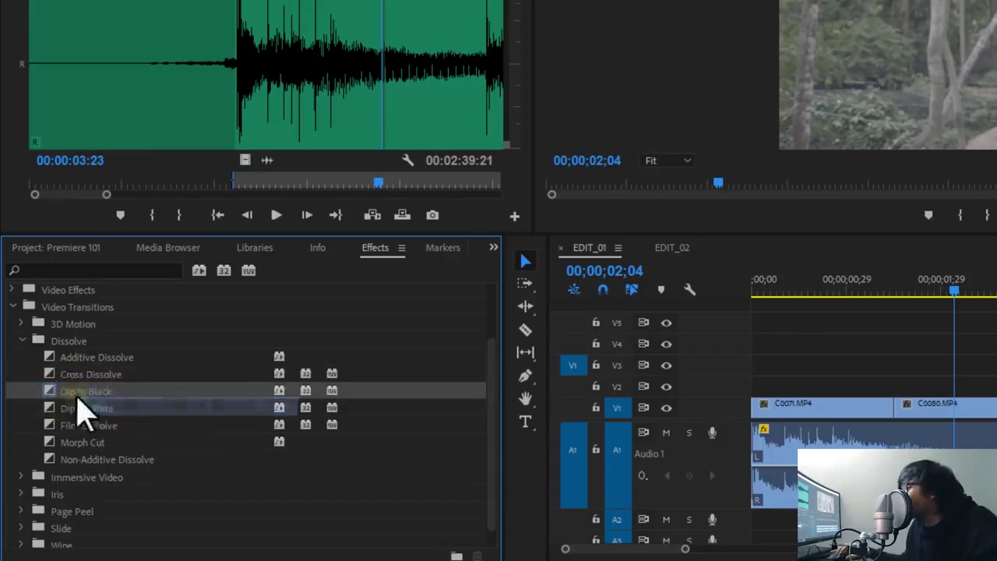
{"action": "right_click", "coordinate": [892, 407]}
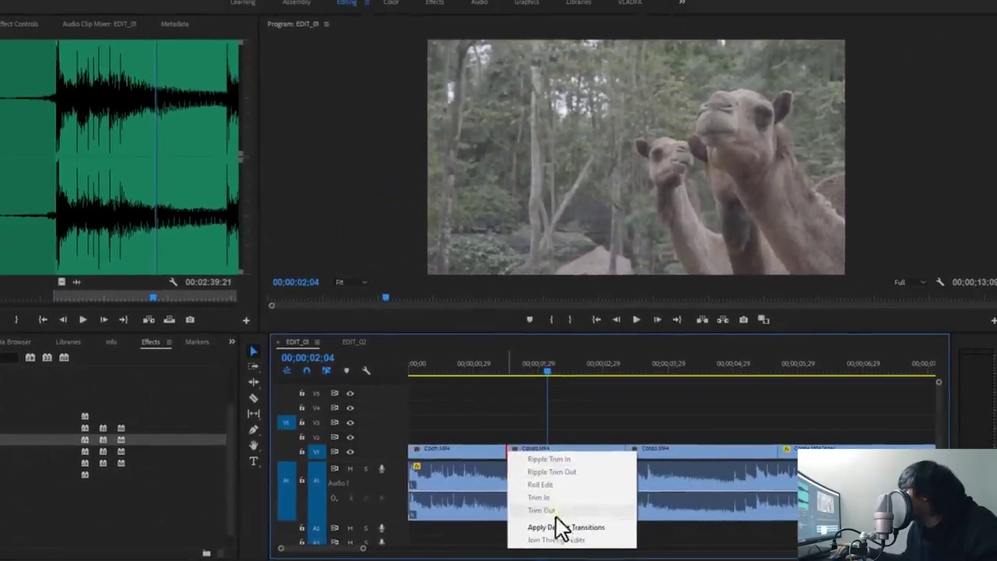
Add a default Dip to Black at the first cut, widen it, and preview.
{"action": "left_click", "coordinate": [561, 526]}
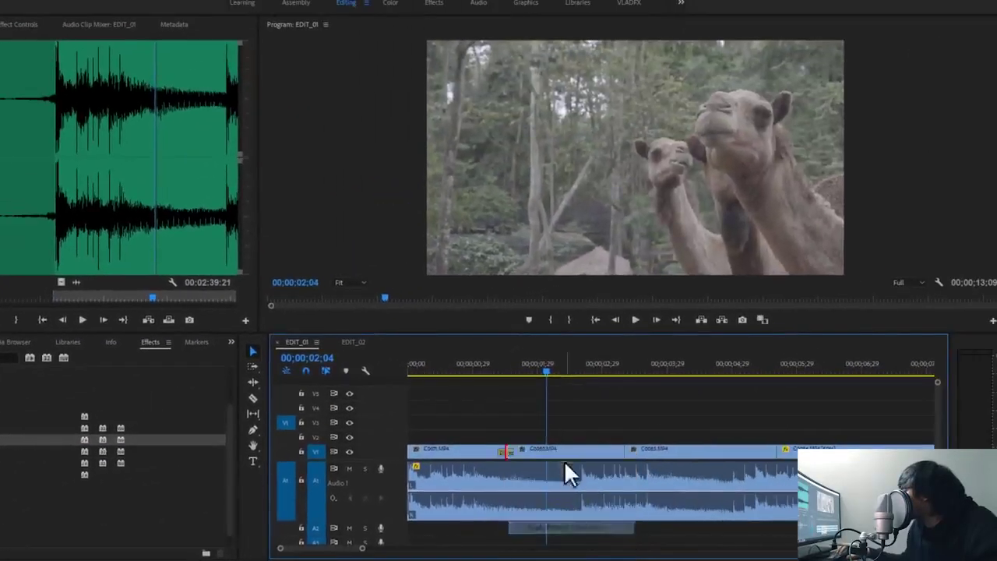
{"action": "left_click", "coordinate": [481, 369]}
{"action": "key", "text": "space"}
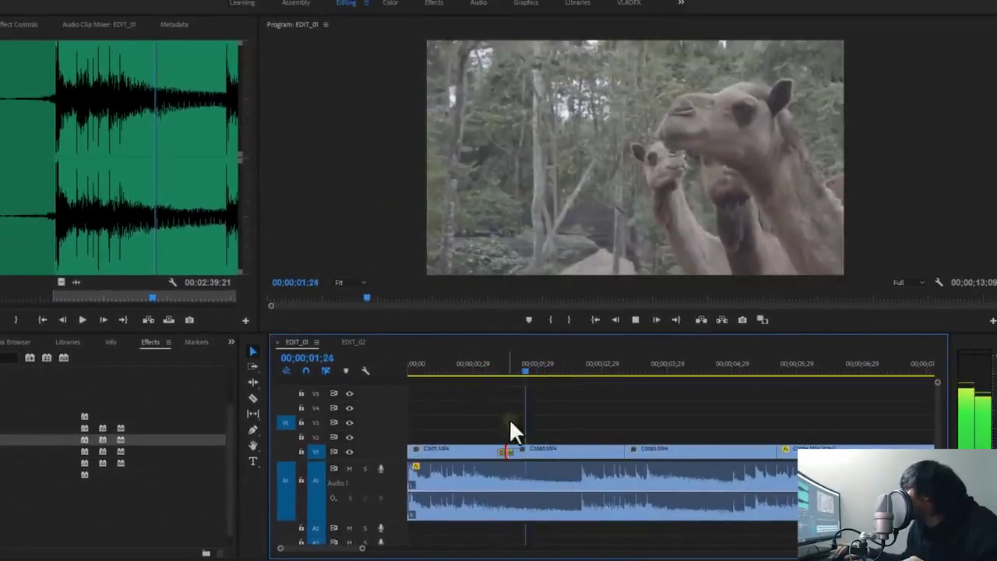
{"action": "key", "text": "space"}
{"action": "left_click_drag", "start_coordinate": [507, 452], "coordinate": [481, 452]}
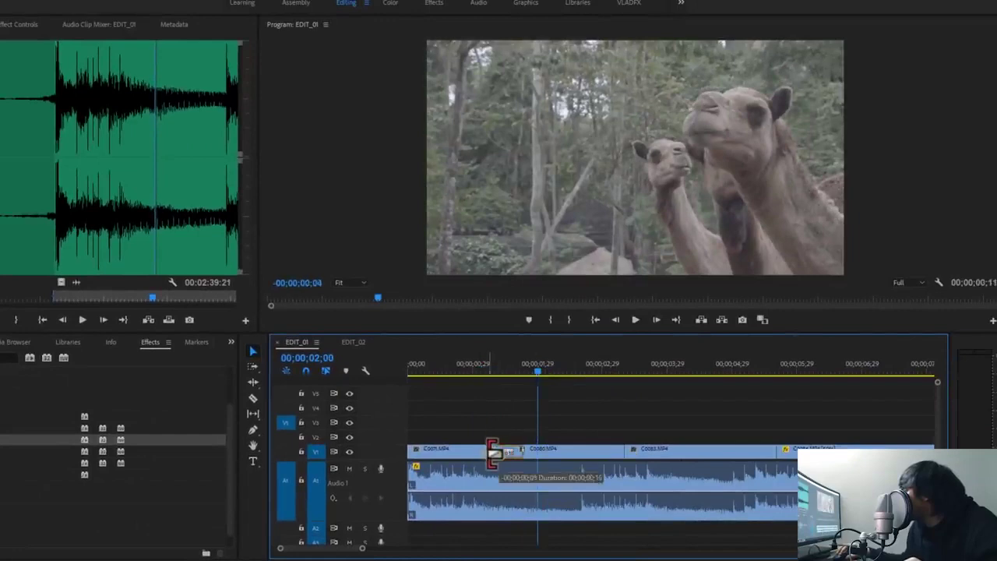
{"action": "left_click", "coordinate": [478, 365]}
{"action": "key", "text": "space"}
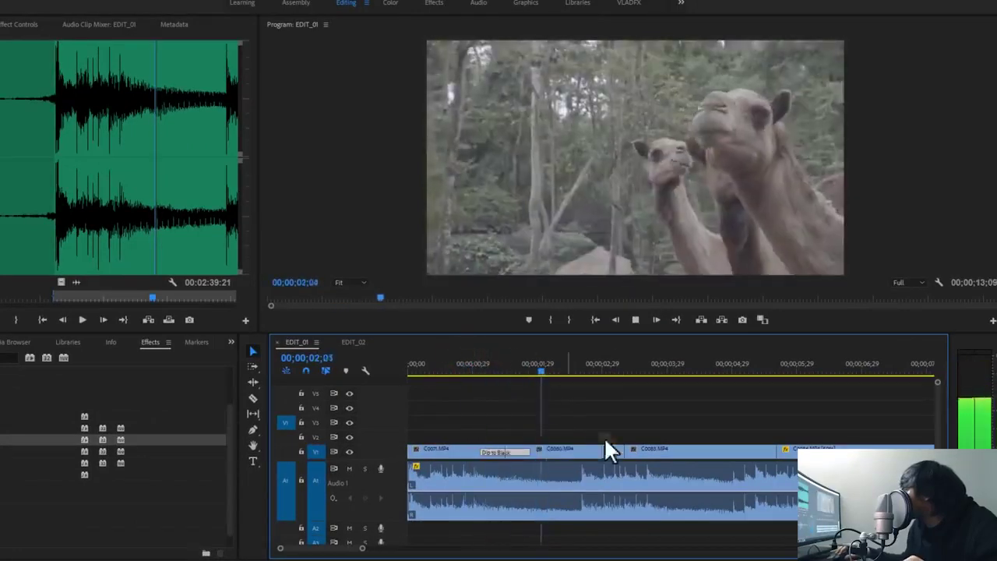
Add a Dip to Black at the second cut and trim it to 18 frames.
{"action": "left_click", "coordinate": [628, 451]}
{"action": "right_click", "coordinate": [628, 451]}
{"action": "left_click", "coordinate": [650, 526]}
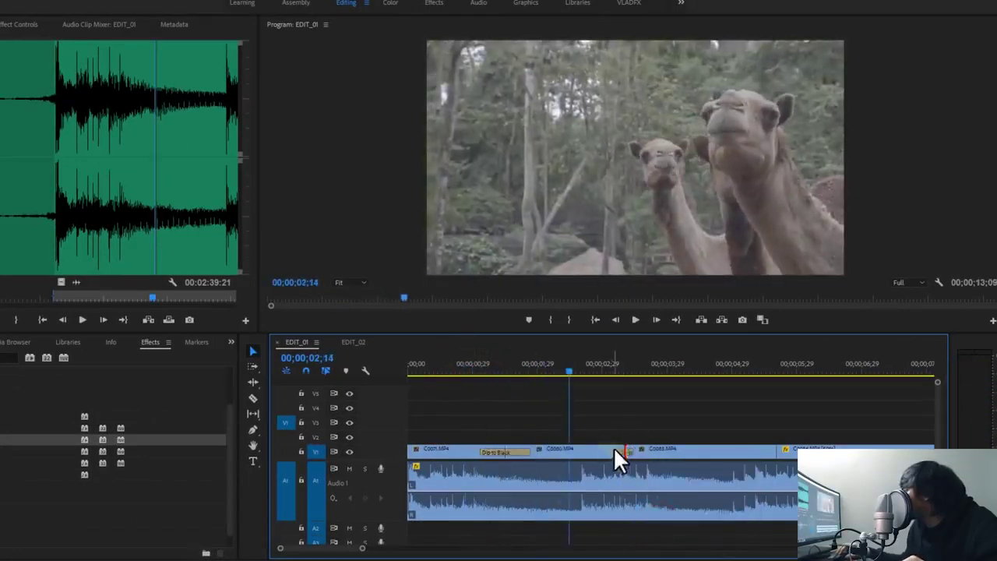
{"action": "left_click_drag", "start_coordinate": [613, 447], "coordinate": [604, 447]}
{"action": "key", "text": "space"}
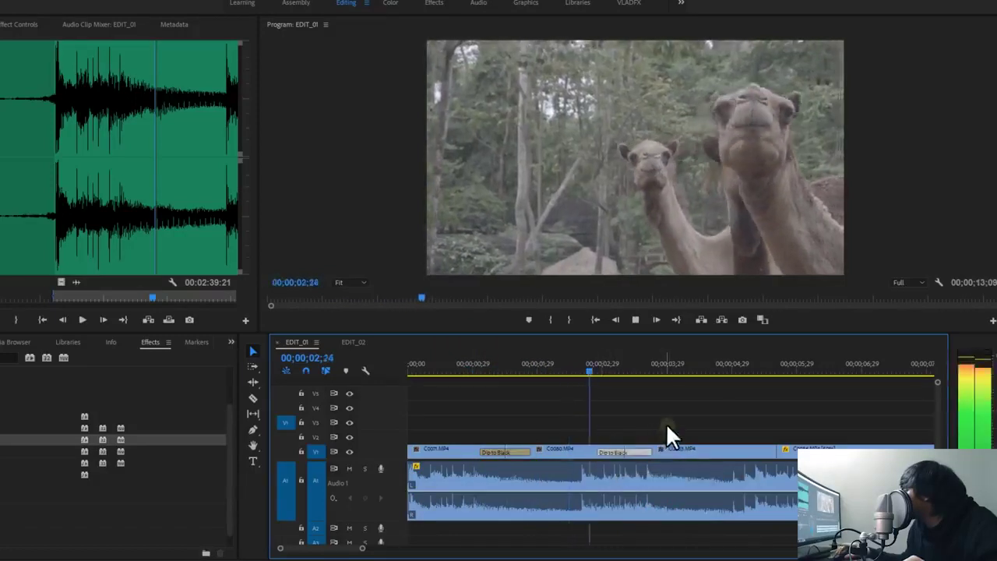
Add a Dip to Black at the cut before the last clip and play the whole sequence.
{"action": "left_click", "coordinate": [777, 468]}
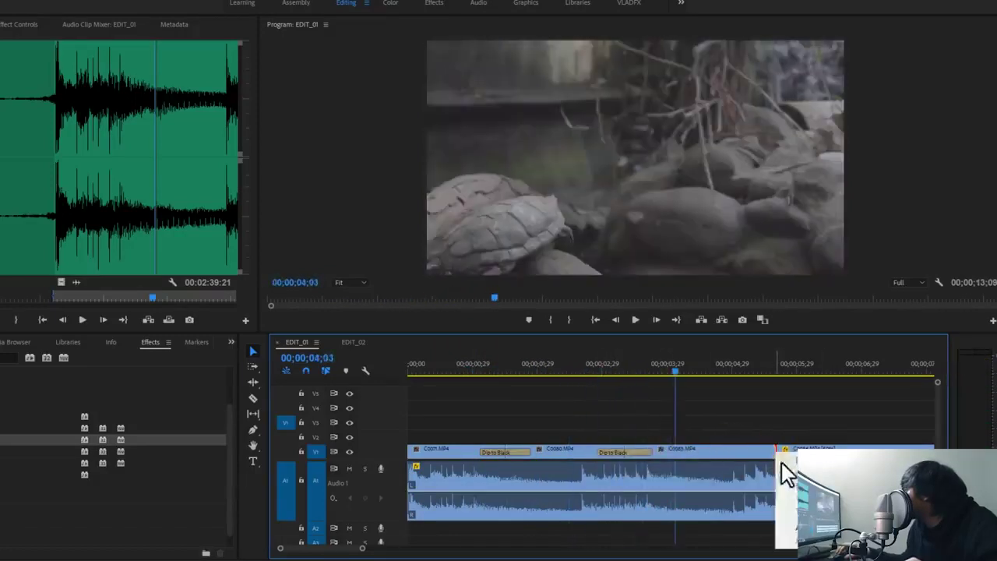
{"action": "key", "text": "ctrl+d"}
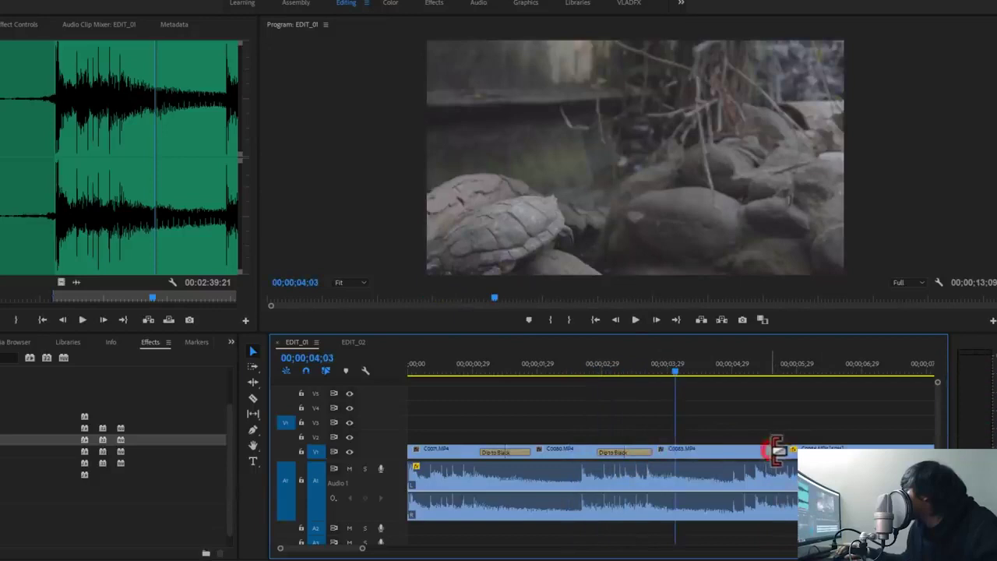
{"action": "key", "text": "minus"}
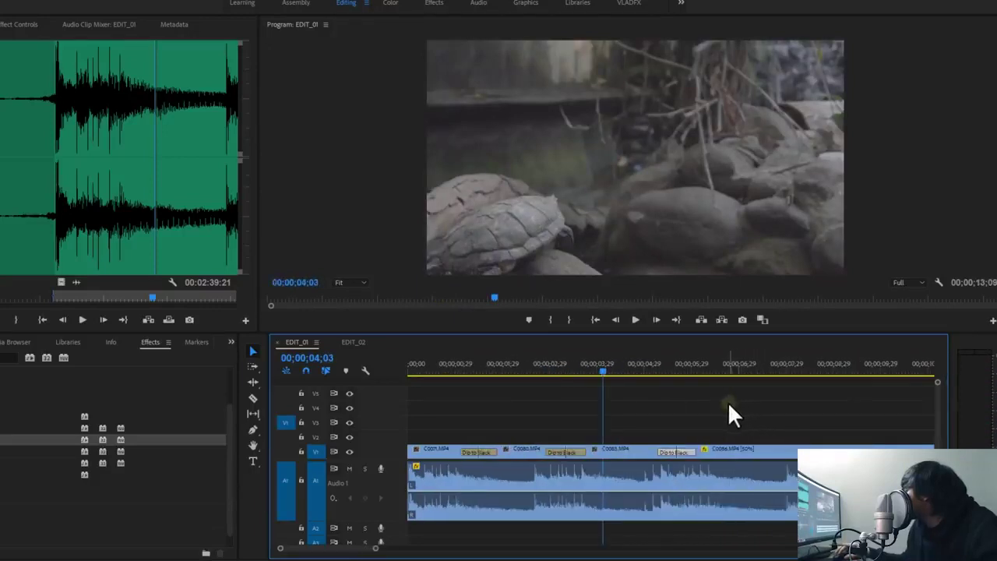
{"action": "key", "text": "minus"}
{"action": "left_click", "coordinate": [694, 407]}
{"action": "key", "text": "space"}
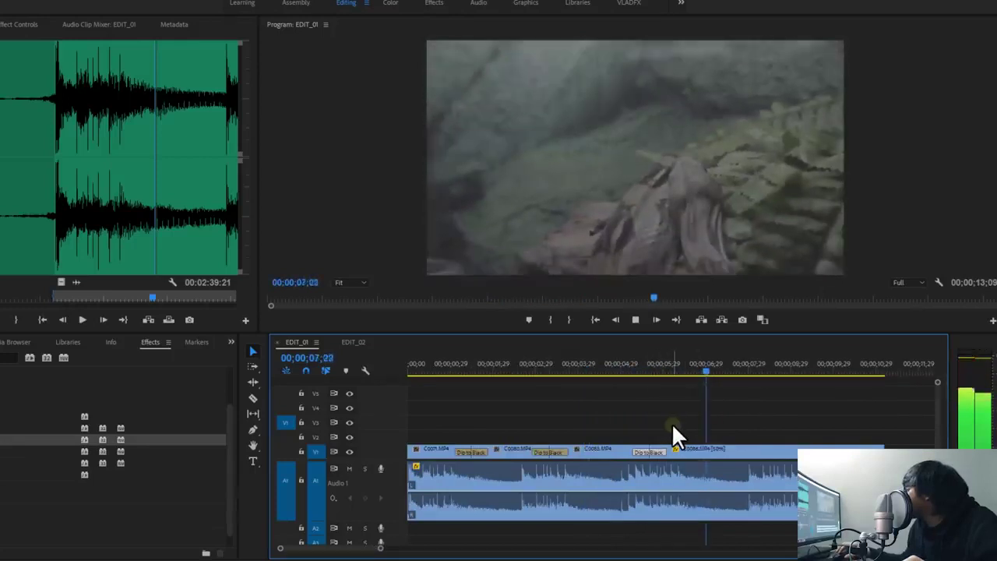
{"action": "key", "text": "space"}
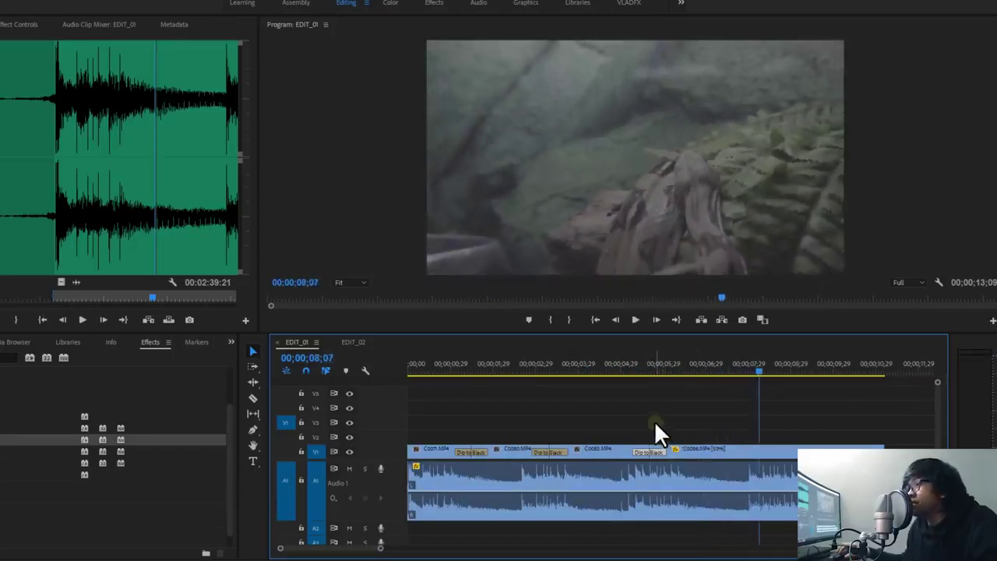
{"action": "left_click_drag", "start_coordinate": [380, 551], "coordinate": [403, 552]}
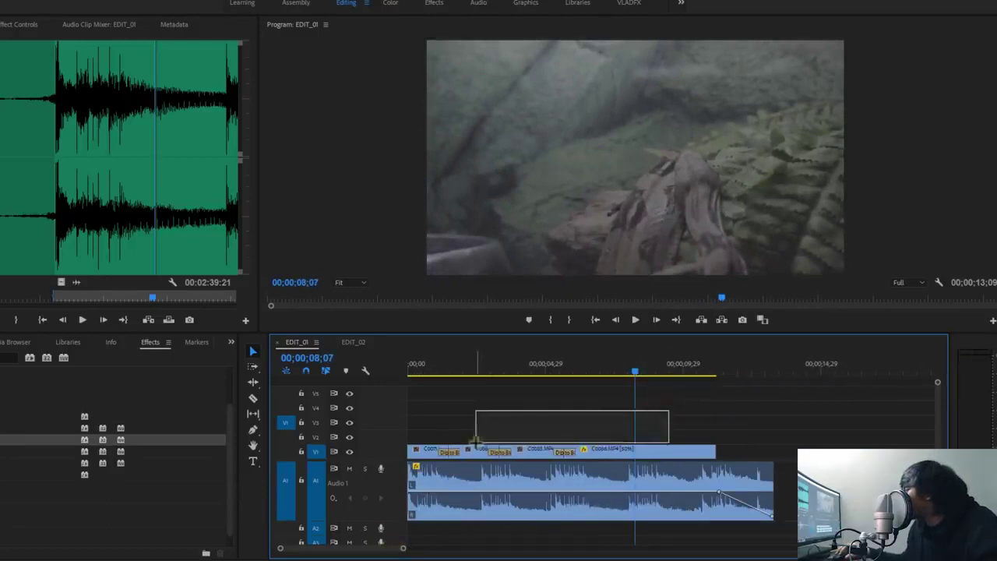
{"action": "left_click_drag", "start_coordinate": [565, 433], "coordinate": [480, 422]}
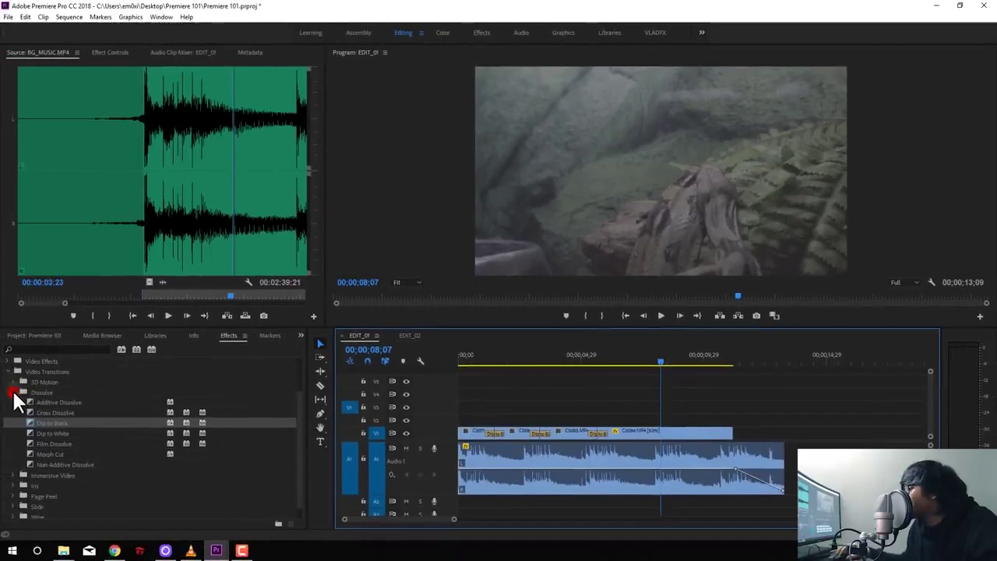
Drop a Constant Gain crossfade from Audio Transitions > Crossfade onto the music's start.
{"action": "left_click", "coordinate": [13, 392]}
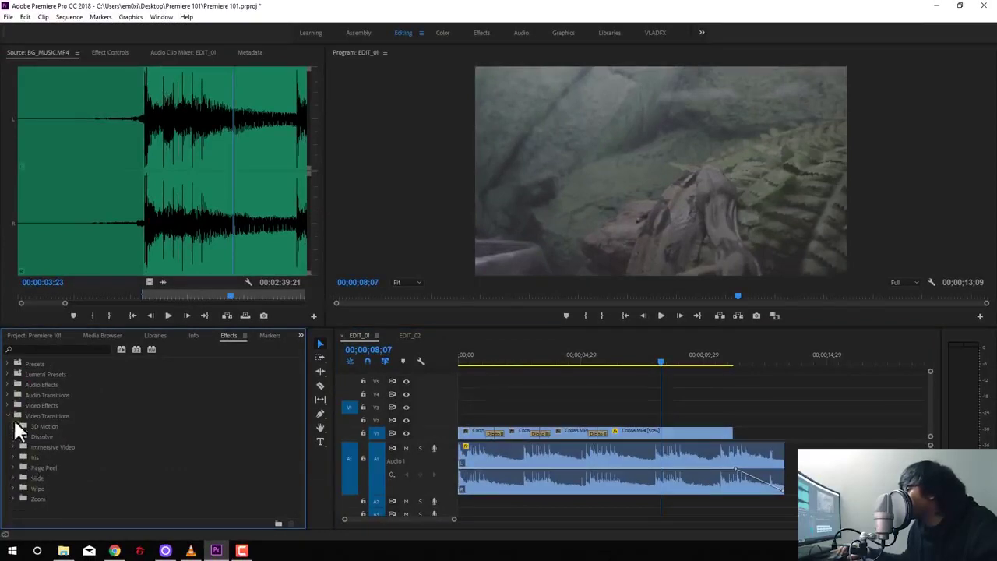
{"action": "left_click", "coordinate": [11, 415]}
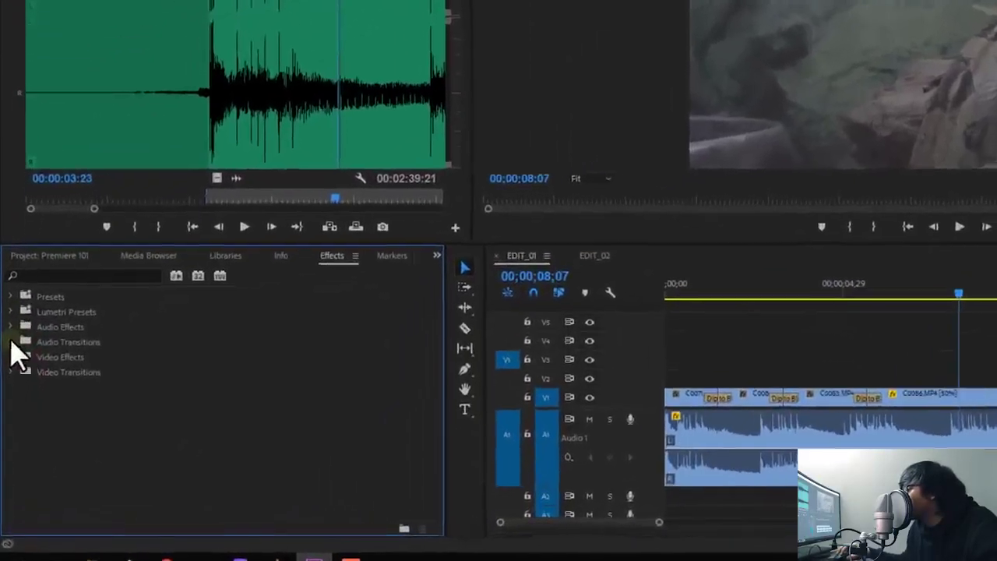
{"action": "left_click", "coordinate": [12, 395]}
{"action": "left_click", "coordinate": [18, 352]}
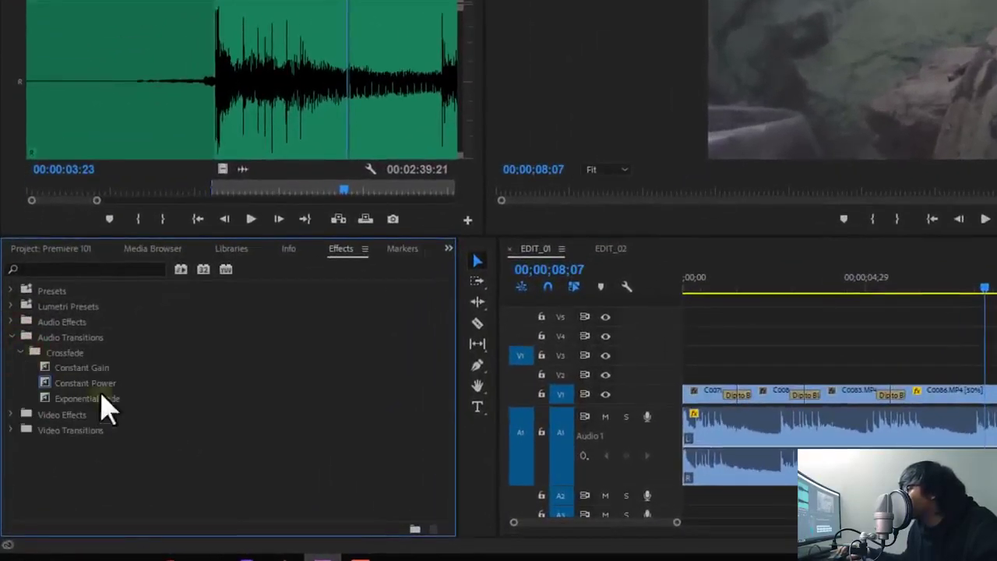
{"action": "left_click", "coordinate": [68, 368]}
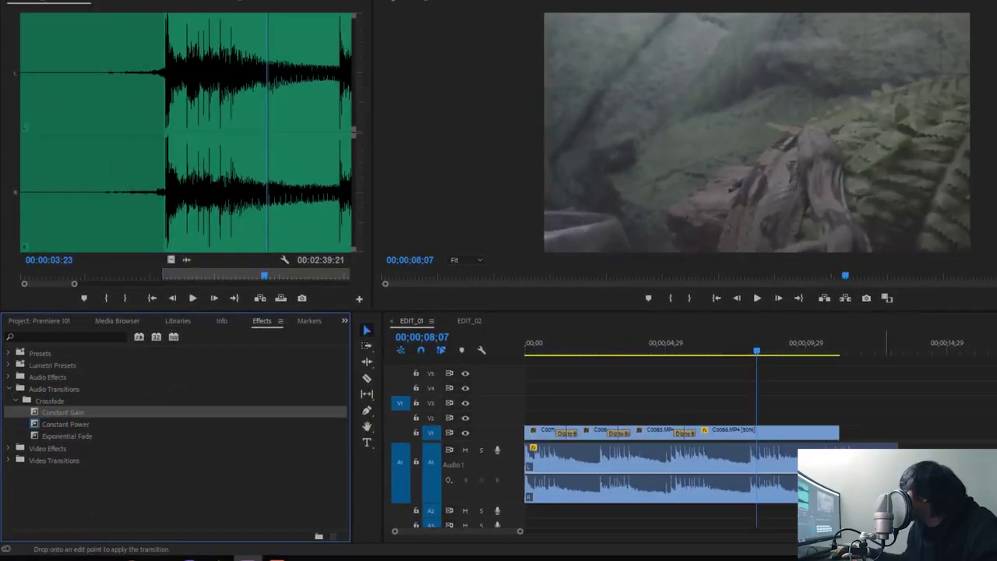
{"action": "left_click_drag", "start_coordinate": [548, 492], "coordinate": [547, 477]}
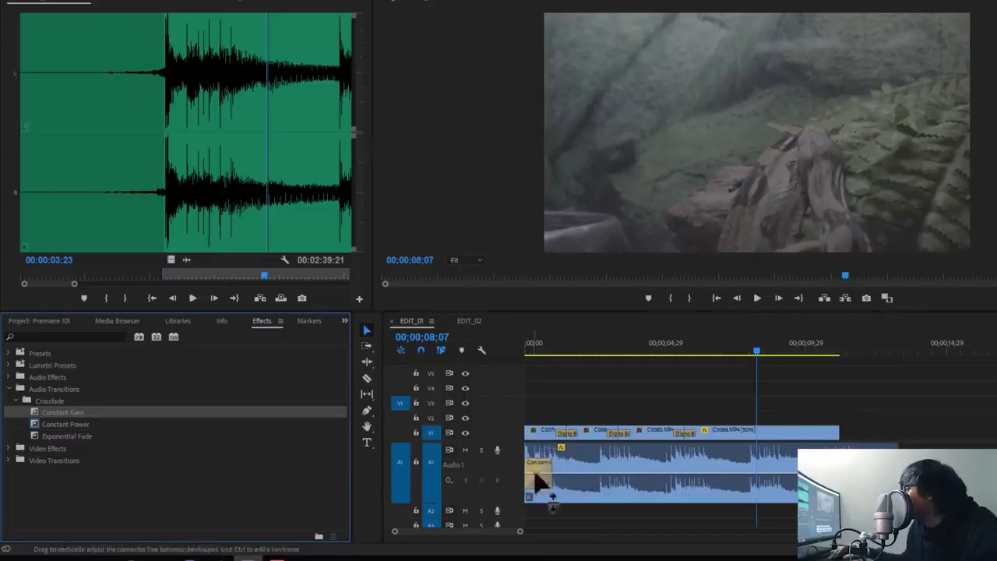
Lengthen the Constant Gain fade, preview it twice, then delete it.
{"action": "left_click_drag", "start_coordinate": [551, 464], "coordinate": [591, 466]}
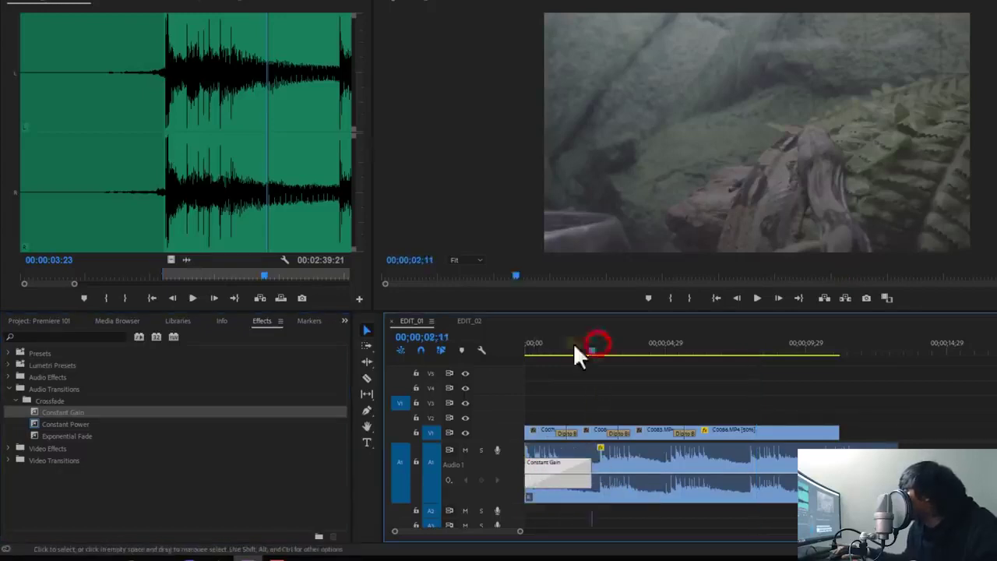
{"action": "left_click_drag", "start_coordinate": [574, 354], "coordinate": [526, 387]}
{"action": "key", "text": "space"}
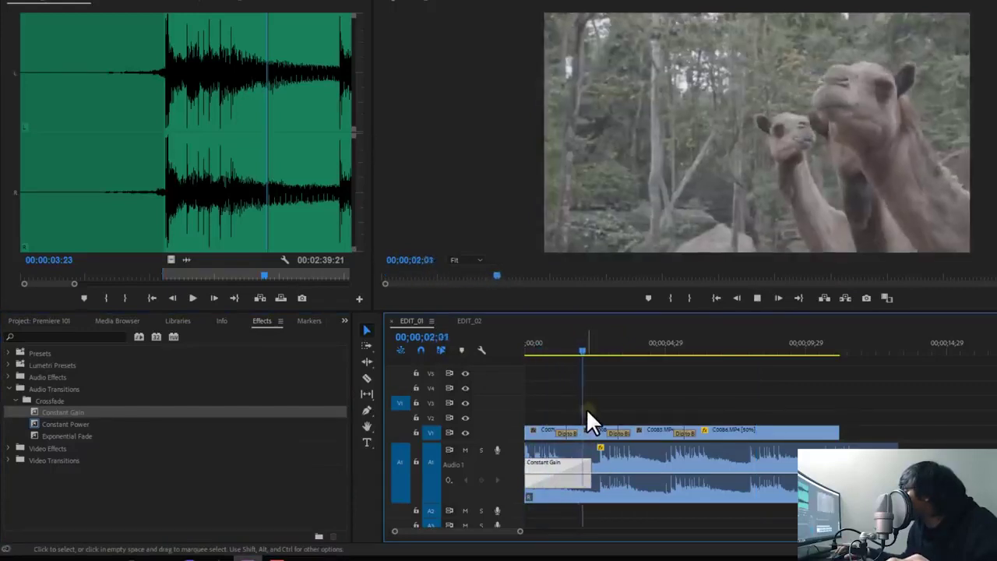
{"action": "left_click", "coordinate": [577, 353]}
{"action": "left_click_drag", "start_coordinate": [567, 355], "coordinate": [495, 383]}
{"action": "key", "text": "space"}
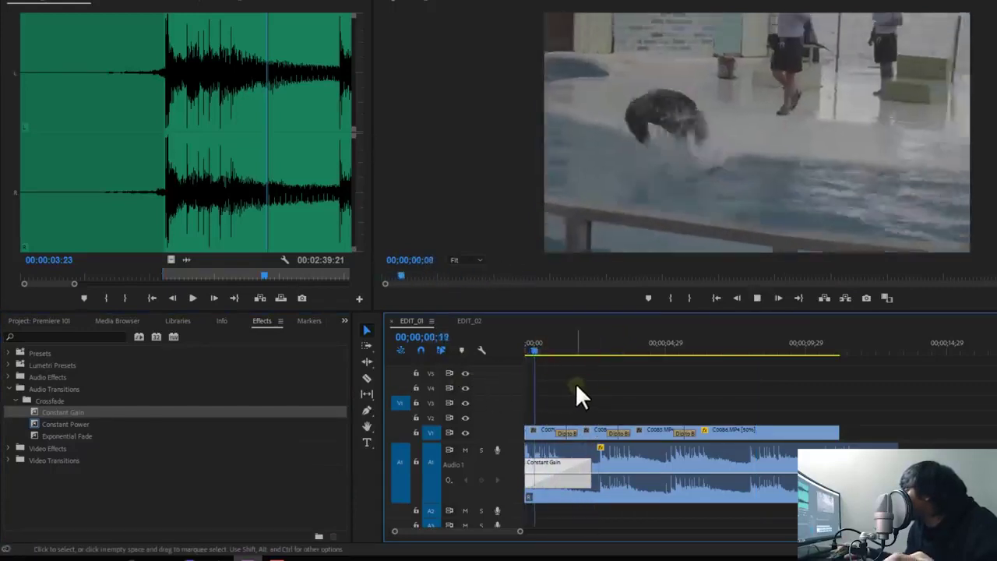
{"action": "key", "text": "space"}
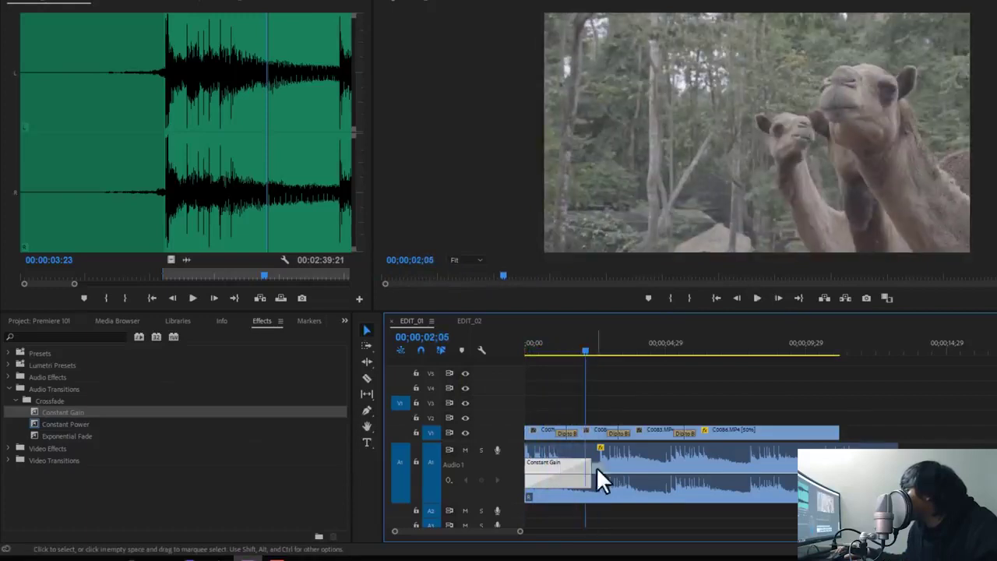
{"action": "key", "text": "Delete"}
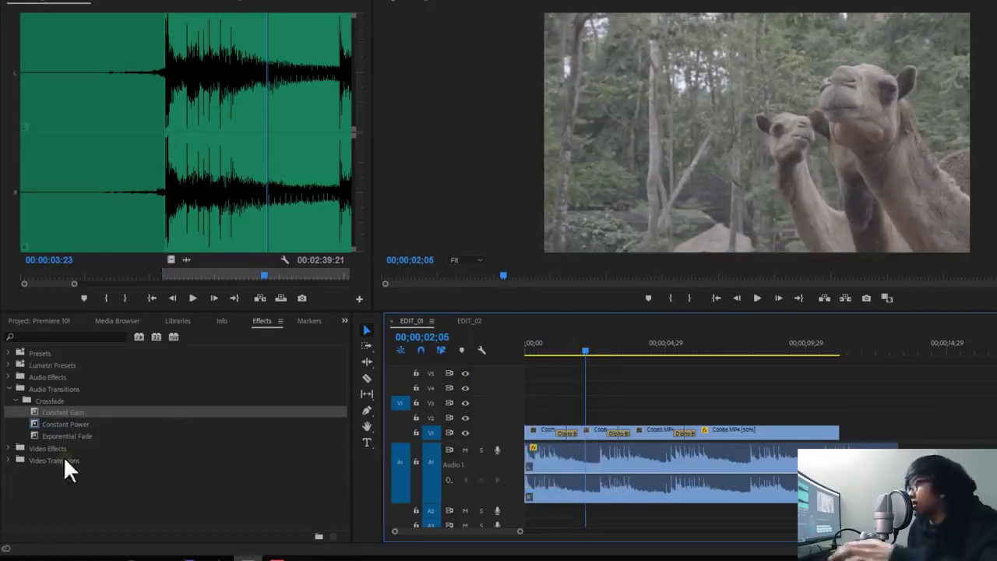
Drop an Exponential Fade onto the A1 music's start and play it from the sequence start.
{"action": "mouse_move", "coordinate": [54, 436]}
{"action": "left_mouse_down"}
{"action": "mouse_move", "coordinate": [608, 505]}
{"action": "mouse_move", "coordinate": [530, 472]}
{"action": "mouse_move", "coordinate": [615, 471]}
{"action": "left_mouse_up"}
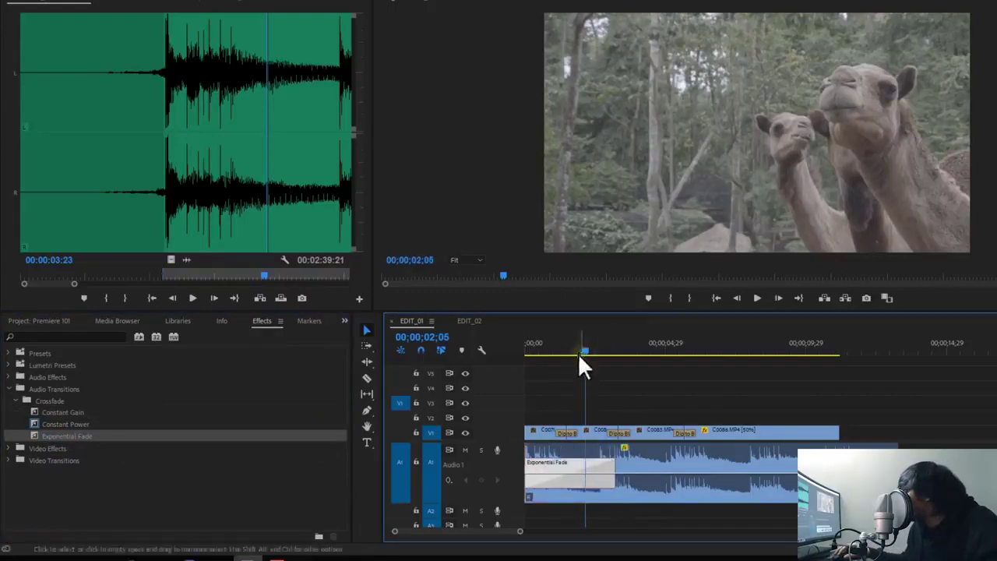
{"action": "key", "text": "Home"}
{"action": "key", "text": "space"}
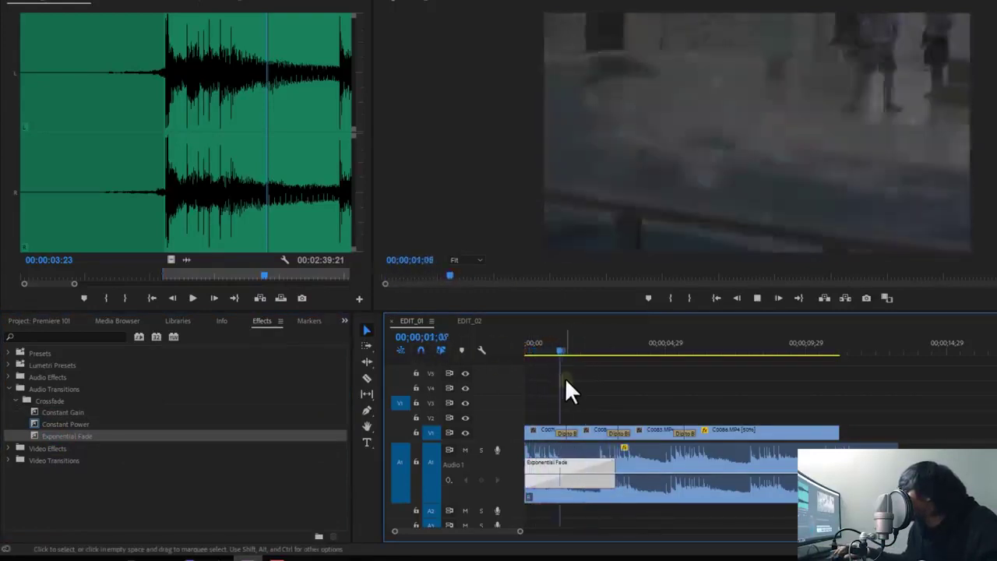
{"action": "key", "text": "space"}
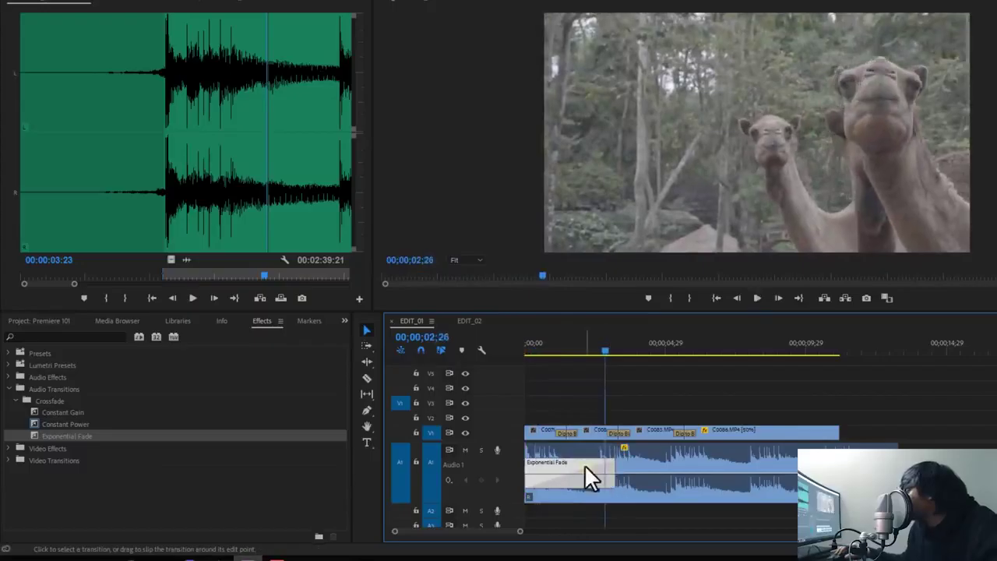
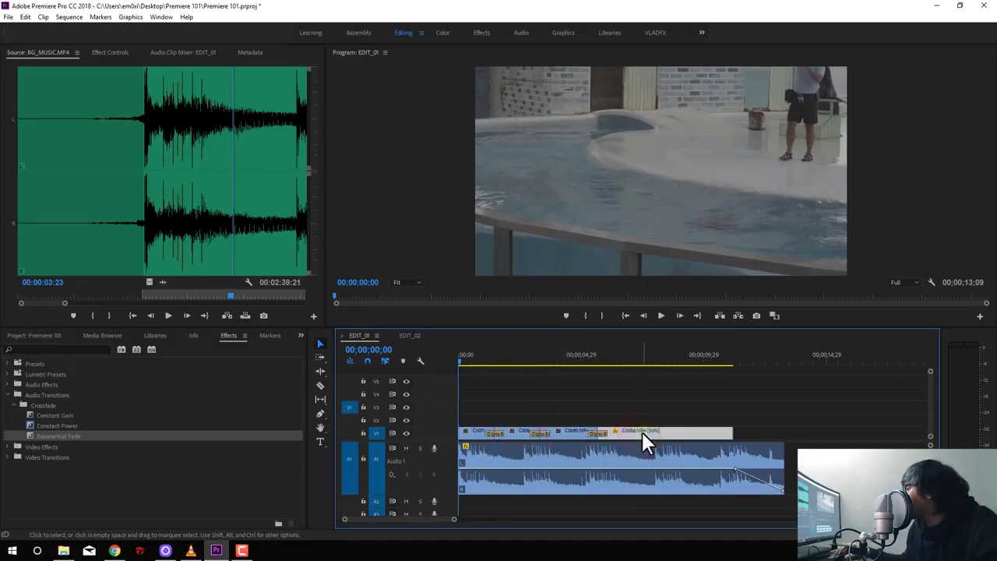
Inspect the BG_MUSIC clip's Volume level in Effect Controls, then select clip C0071.MP4.
{"action": "left_click", "coordinate": [553, 452]}
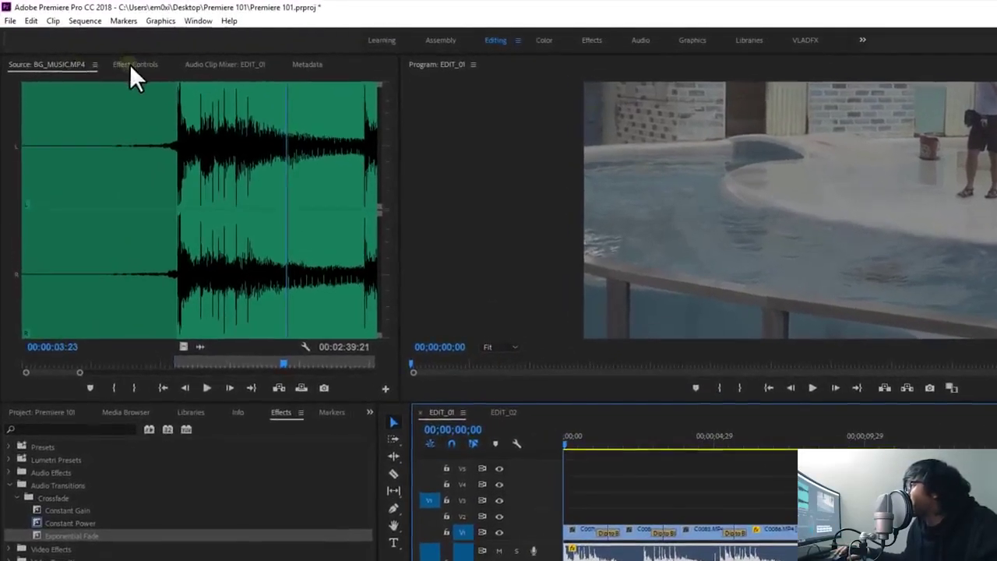
{"action": "left_click", "coordinate": [132, 66]}
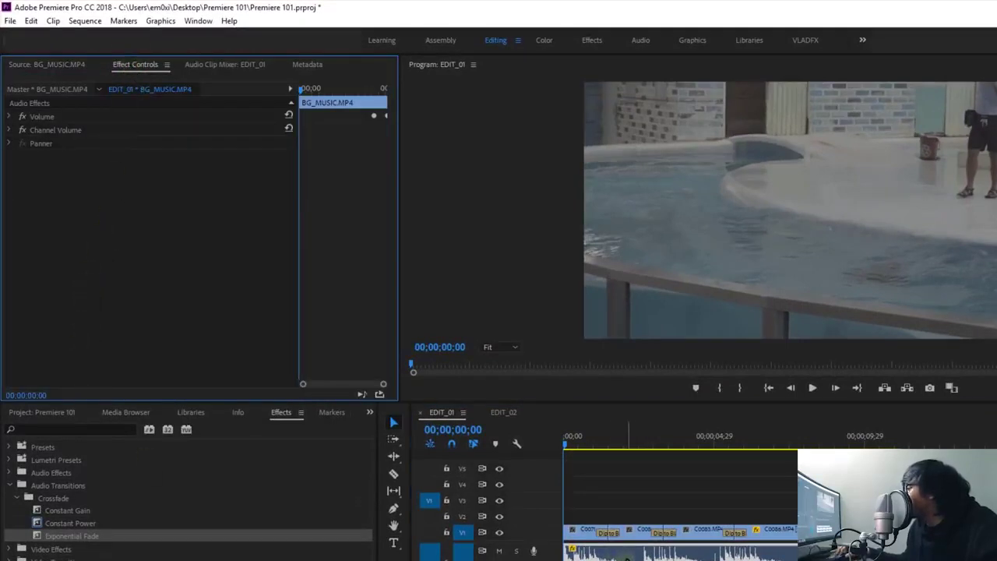
{"action": "left_click", "coordinate": [627, 558]}
{"action": "left_click", "coordinate": [29, 103]}
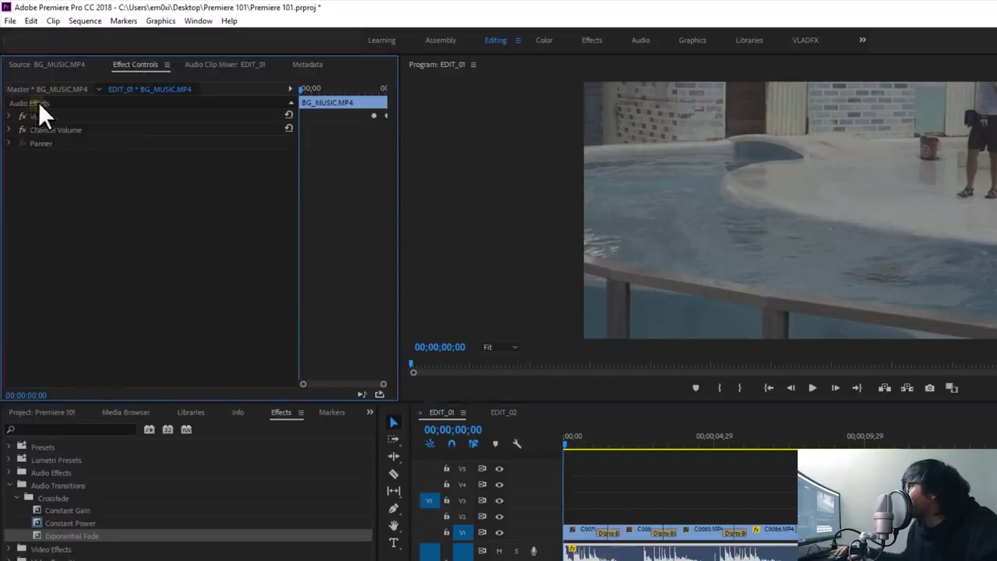
{"action": "left_click", "coordinate": [9, 116]}
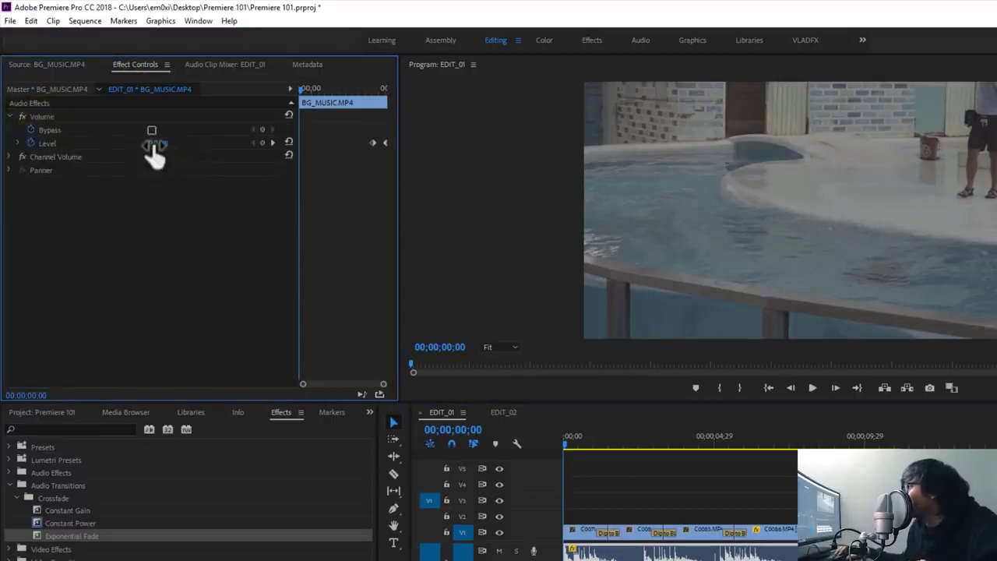
{"action": "left_click", "coordinate": [586, 534]}
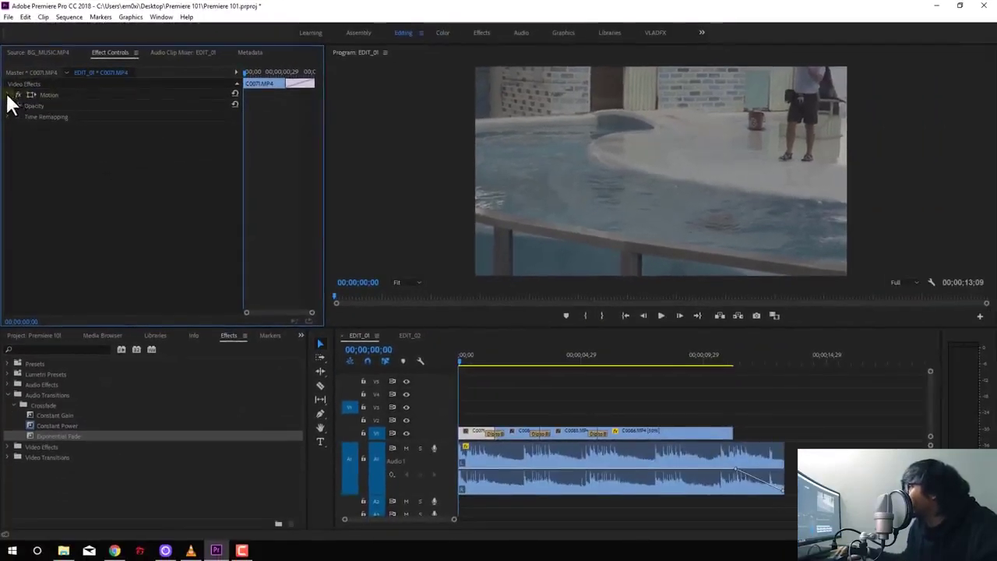
Try shifting C0071's Motion Position X and Y, restore the centred framing, and play the sequence.
{"action": "left_click", "coordinate": [8, 95]}
{"action": "left_click_drag", "start_coordinate": [126, 113], "coordinate": [132, 113]}
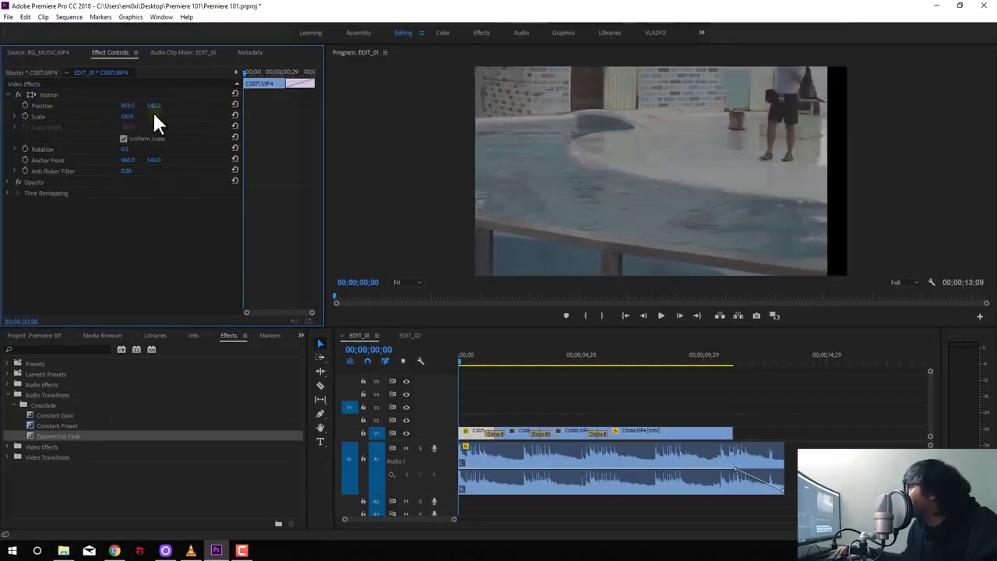
{"action": "mouse_move", "coordinate": [153, 105]}
{"action": "left_mouse_down"}
{"action": "mouse_move", "coordinate": [144, 105]}
{"action": "mouse_move", "coordinate": [153, 105]}
{"action": "mouse_move", "coordinate": [145, 130]}
{"action": "mouse_move", "coordinate": [179, 150]}
{"action": "left_mouse_up"}
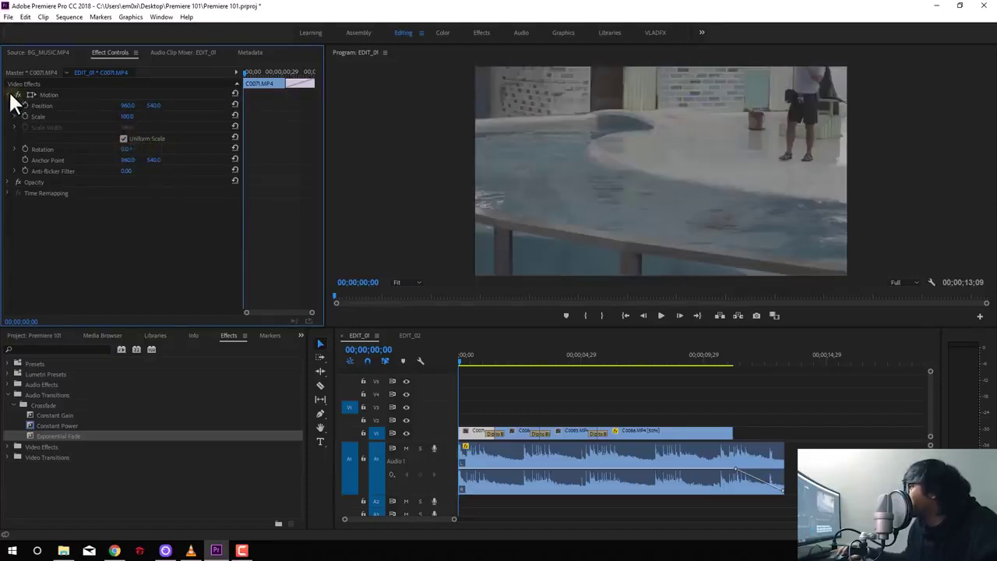
{"action": "left_click", "coordinate": [11, 94]}
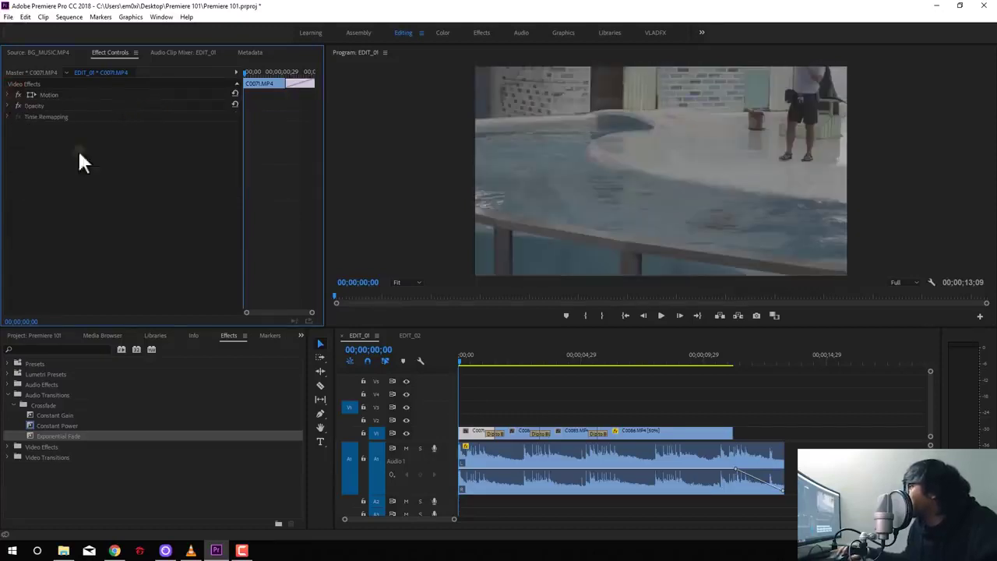
{"action": "left_click", "coordinate": [504, 397]}
{"action": "key", "text": "space"}
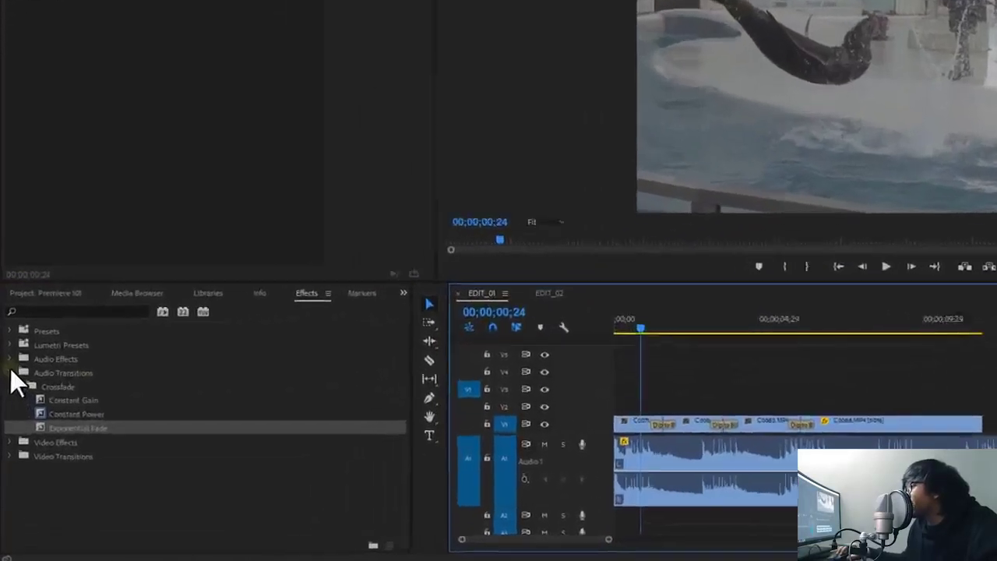
Apply Gaussian Blur from Video Effects > Blur & Sharpen to clip C0071.MP4.
{"action": "left_click", "coordinate": [10, 372]}
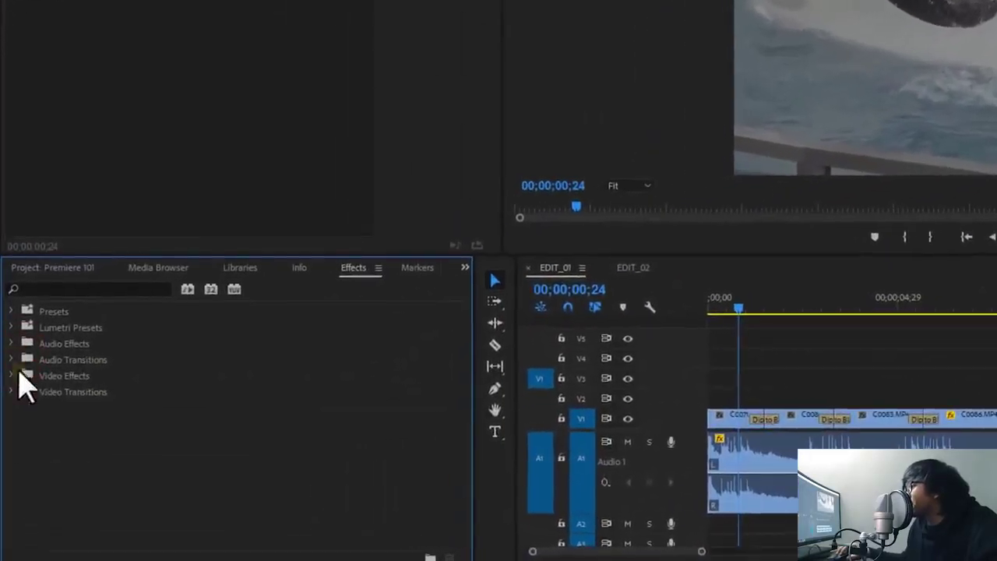
{"action": "left_click", "coordinate": [43, 387]}
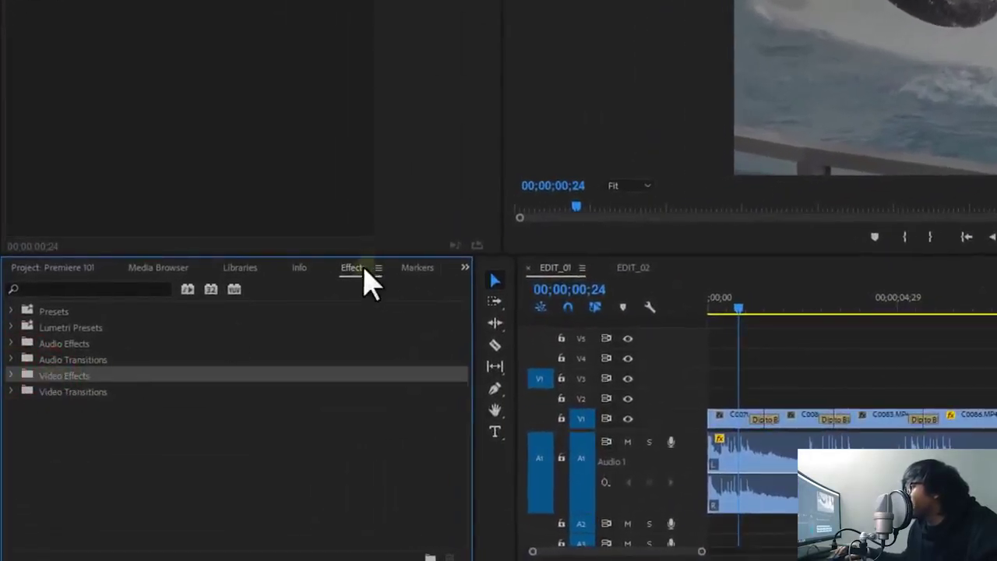
{"action": "left_click", "coordinate": [11, 376]}
{"action": "scroll", "coordinate": [174, 434], "scroll_direction": "down", "scroll_amount": 3}
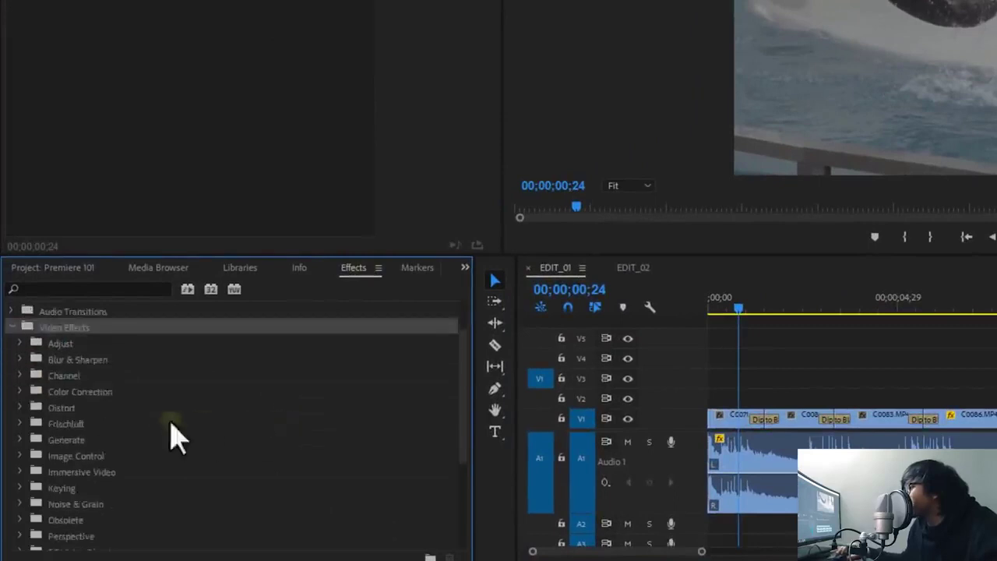
{"action": "scroll", "coordinate": [156, 416], "scroll_direction": "down", "scroll_amount": 2}
{"action": "scroll", "coordinate": [156, 416], "scroll_direction": "up", "scroll_amount": 2}
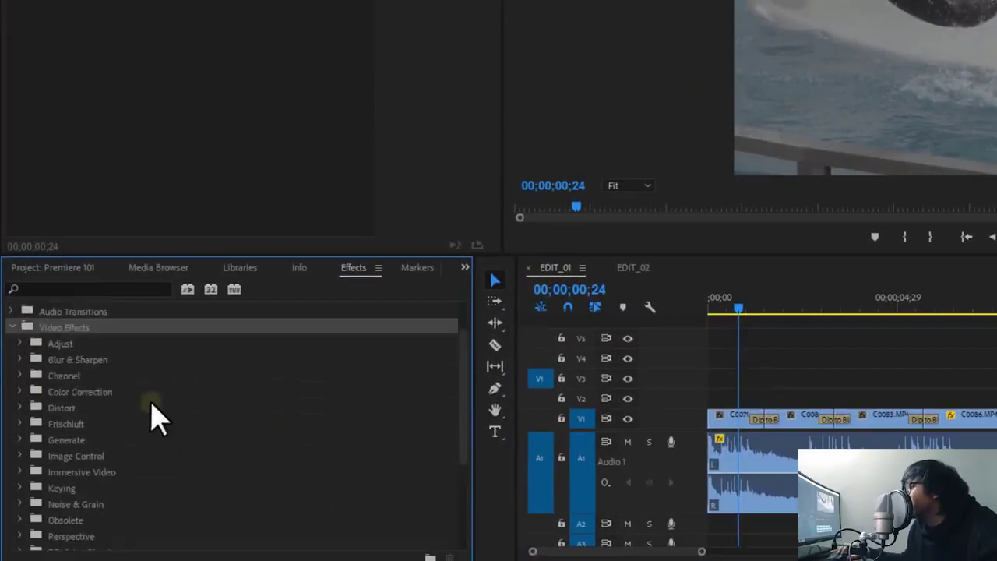
{"action": "left_click", "coordinate": [19, 359]}
{"action": "left_click", "coordinate": [75, 442]}
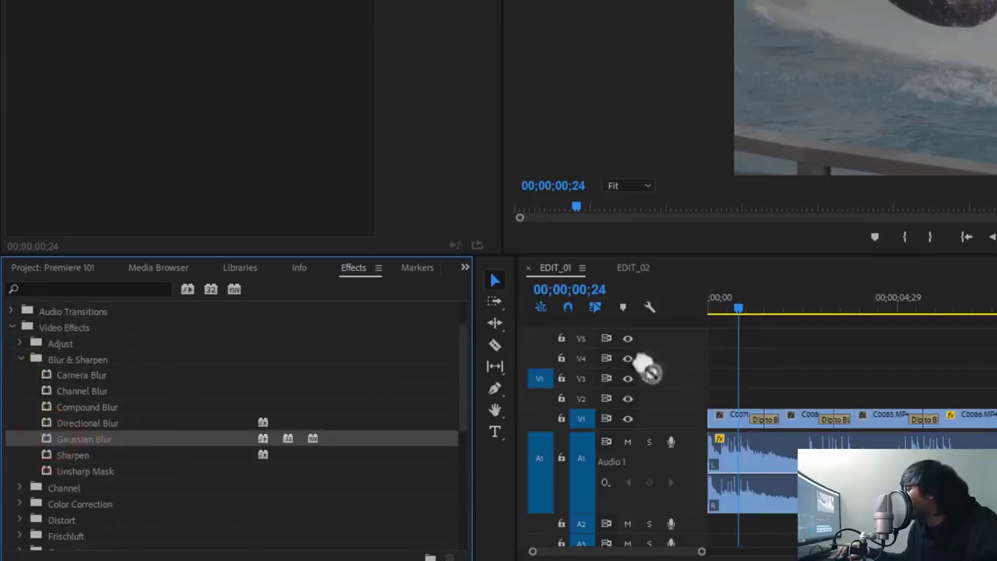
{"action": "left_click_drag", "start_coordinate": [51, 443], "coordinate": [723, 419]}
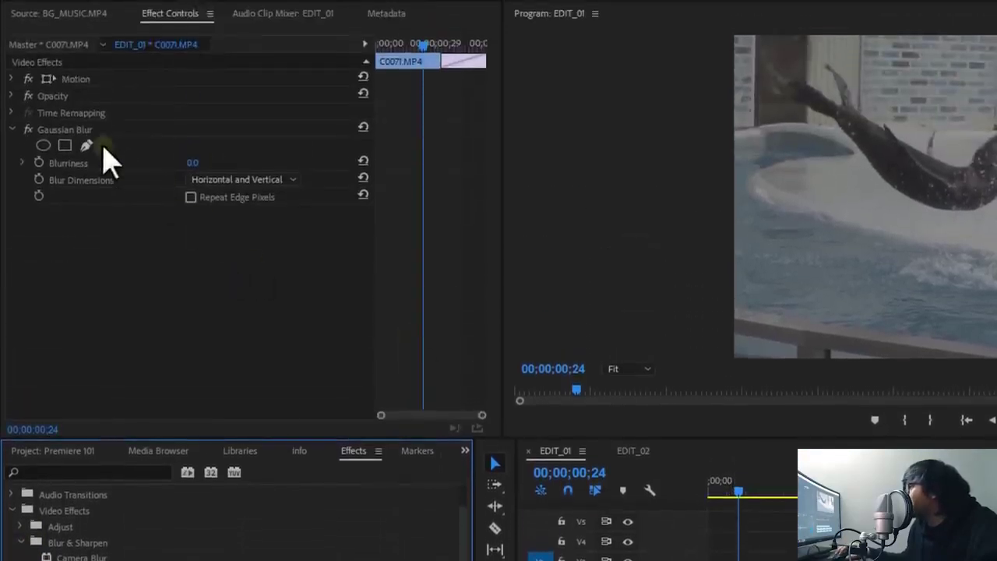
Test higher Blurriness values, undo, then delete the Gaussian Blur from the clip.
{"action": "left_click", "coordinate": [47, 130]}
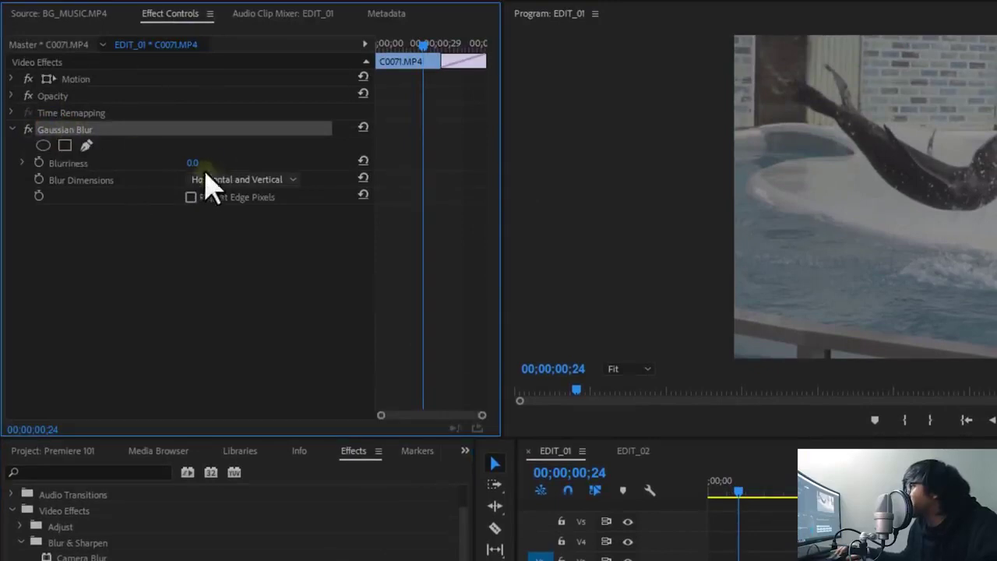
{"action": "left_click_drag", "start_coordinate": [194, 165], "coordinate": [222, 162]}
{"action": "left_click_drag", "start_coordinate": [179, 133], "coordinate": [205, 133]}
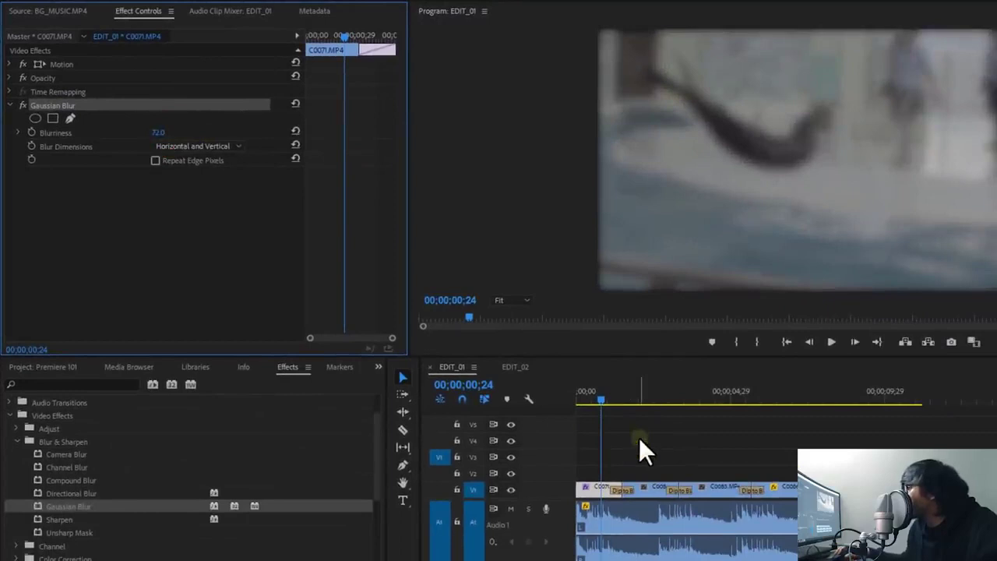
{"action": "key", "text": "ctrl+z"}
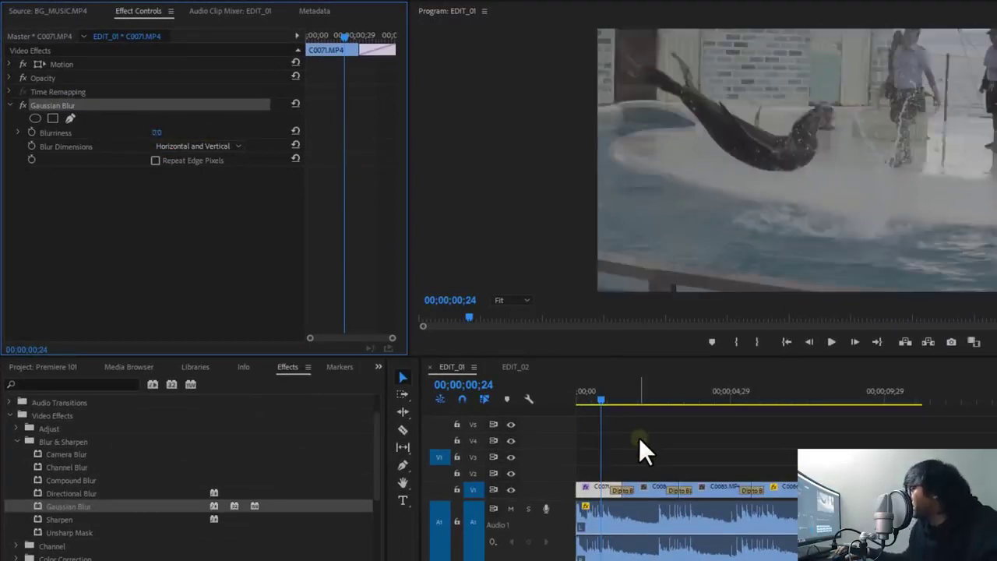
{"action": "key", "text": "Delete"}
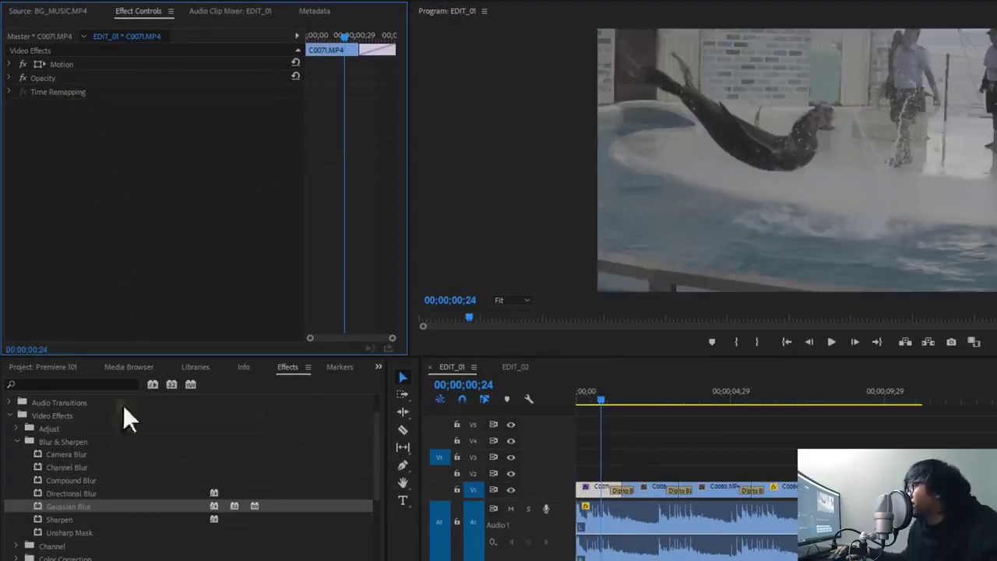
Apply Lumetri Color from Color Correction to clip C0071.MP4.
{"action": "left_click", "coordinate": [17, 441]}
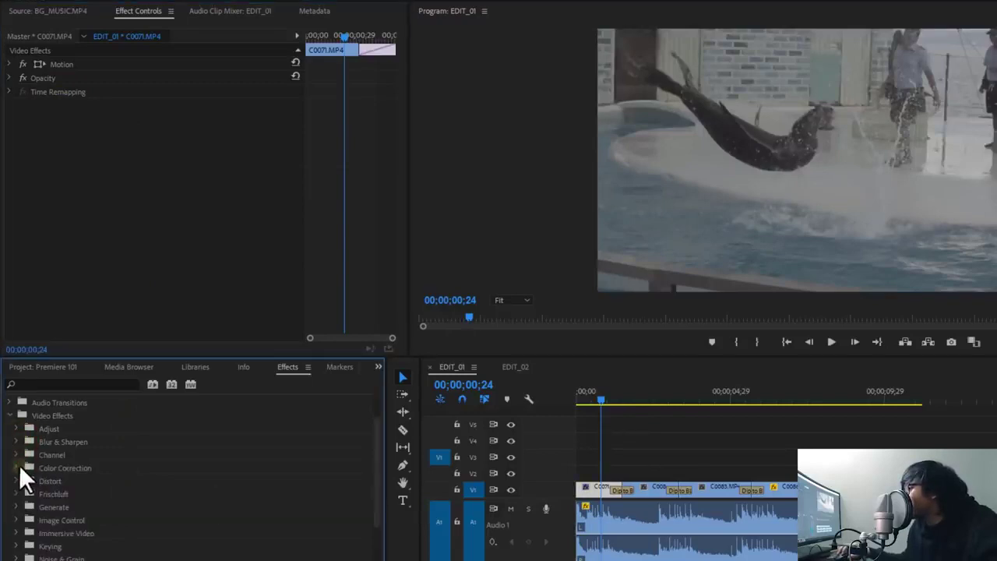
{"action": "left_click", "coordinate": [17, 468]}
{"action": "scroll", "coordinate": [109, 466], "scroll_direction": "down", "scroll_amount": 1}
{"action": "scroll", "coordinate": [109, 466], "scroll_direction": "down", "scroll_amount": 2}
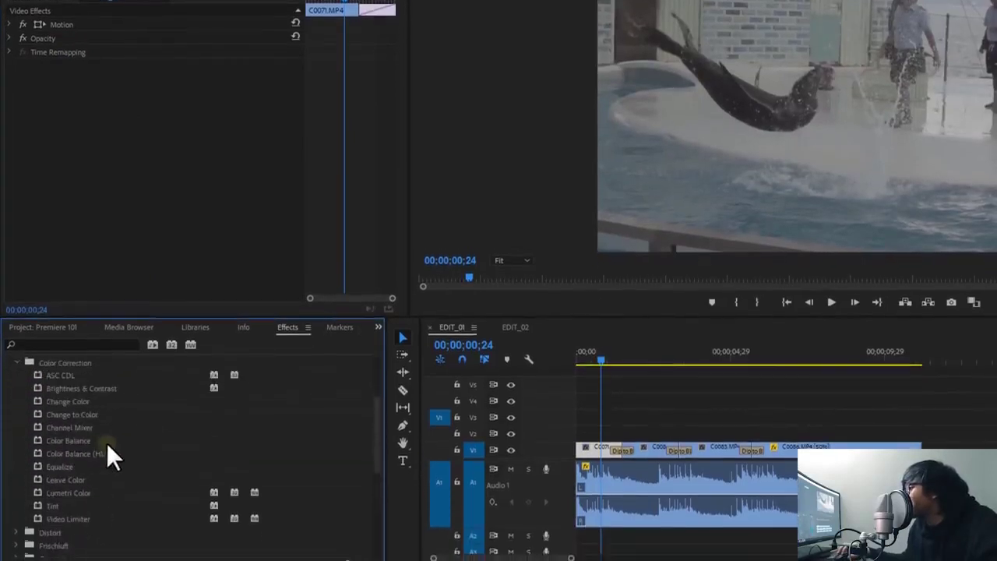
{"action": "left_click", "coordinate": [60, 492]}
{"action": "left_click", "coordinate": [27, 365]}
{"action": "scroll", "coordinate": [67, 382], "scroll_direction": "up", "scroll_amount": 2}
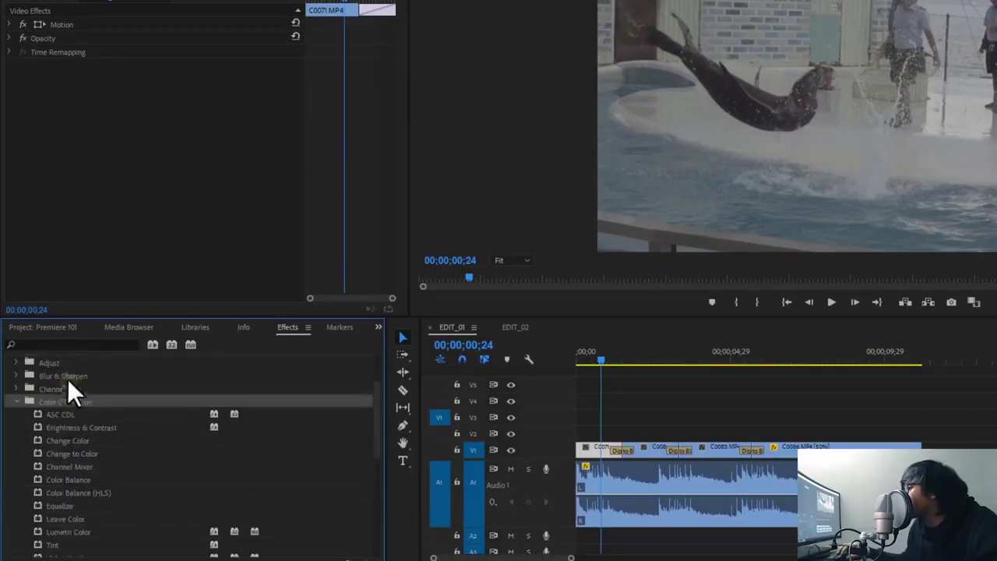
{"action": "scroll", "coordinate": [66, 491], "scroll_direction": "down", "scroll_amount": 2}
{"action": "left_click", "coordinate": [61, 506]}
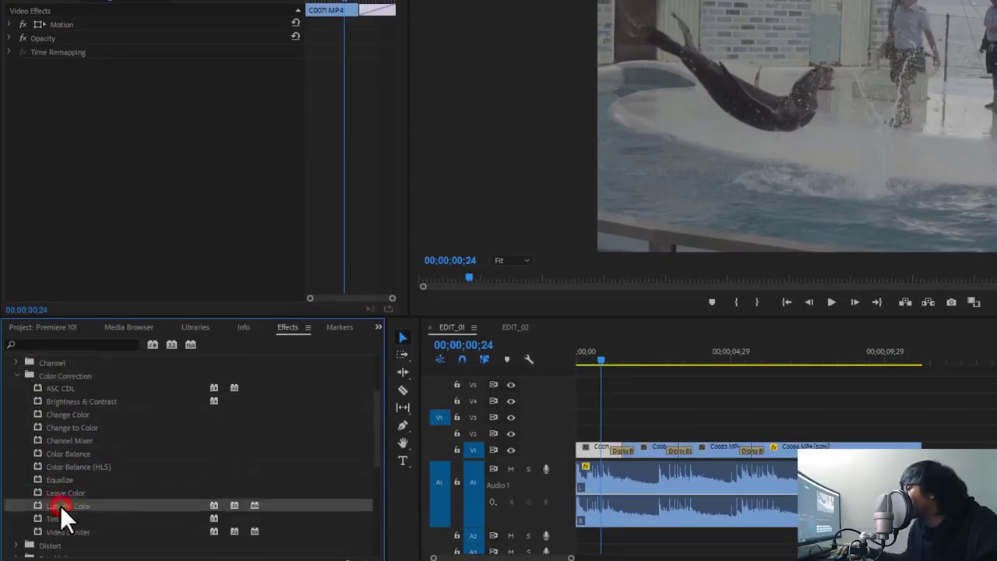
{"action": "left_click_drag", "start_coordinate": [331, 461], "coordinate": [590, 398]}
{"action": "left_click_drag", "start_coordinate": [592, 451], "coordinate": [592, 450]}
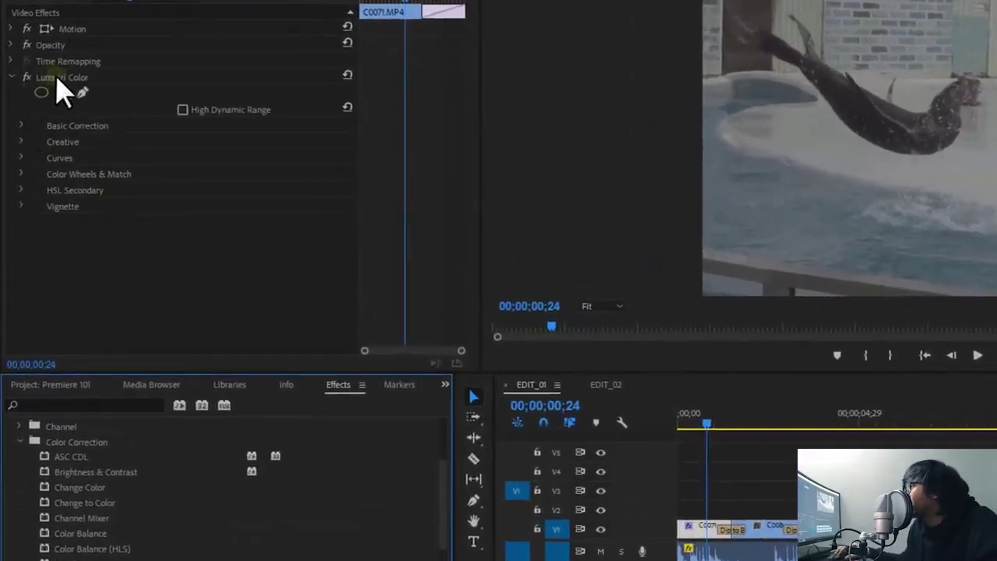
In Basic Correction, set Contrast to 102 and Exposure to 0.9, then play back.
{"action": "left_click", "coordinate": [62, 77]}
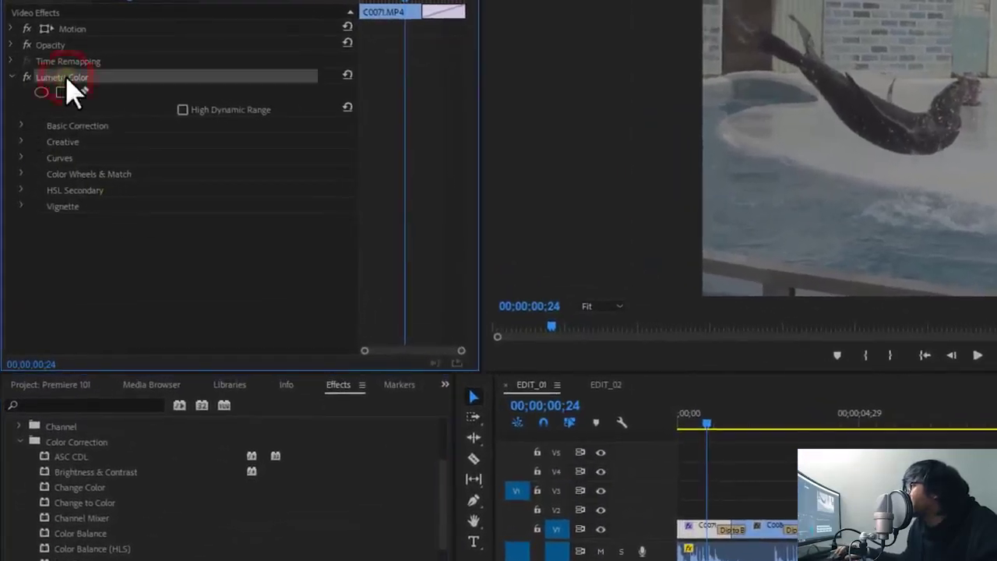
{"action": "left_click", "coordinate": [21, 125]}
{"action": "scroll", "coordinate": [263, 209], "scroll_direction": "down", "scroll_amount": 2}
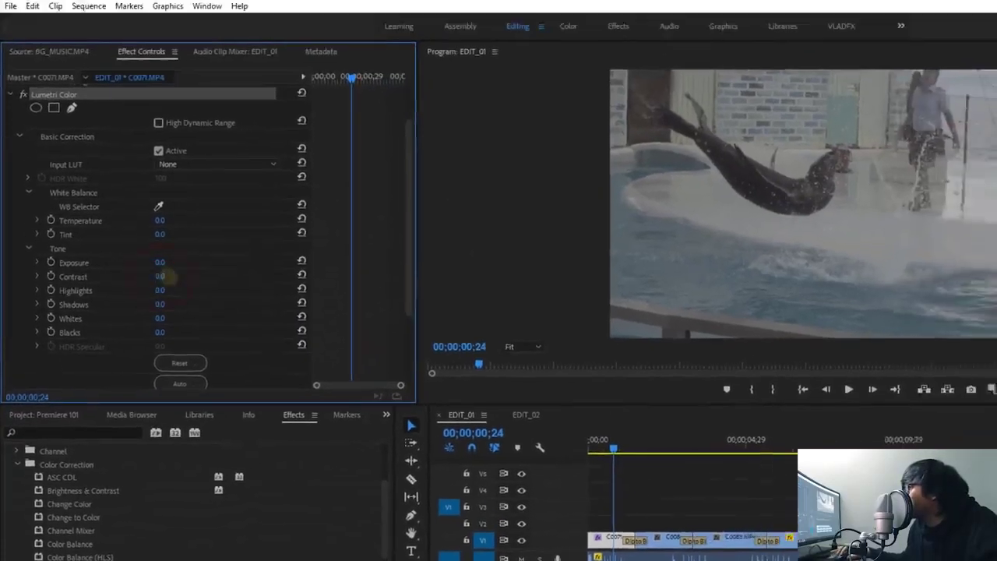
{"action": "mouse_move", "coordinate": [166, 276]}
{"action": "left_mouse_down"}
{"action": "mouse_move", "coordinate": [288, 296]}
{"action": "mouse_move", "coordinate": [230, 294]}
{"action": "left_mouse_up"}
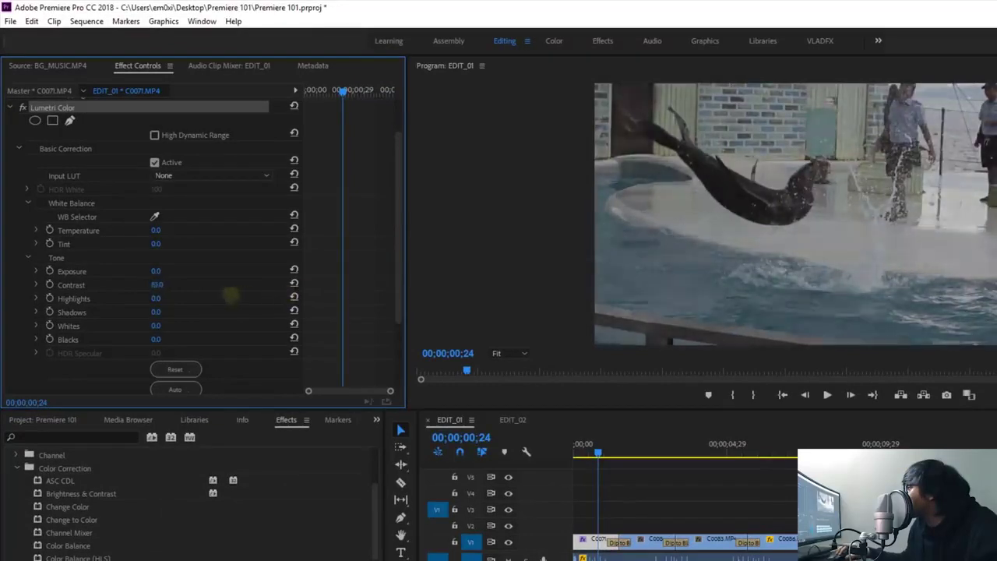
{"action": "left_click", "coordinate": [158, 271]}
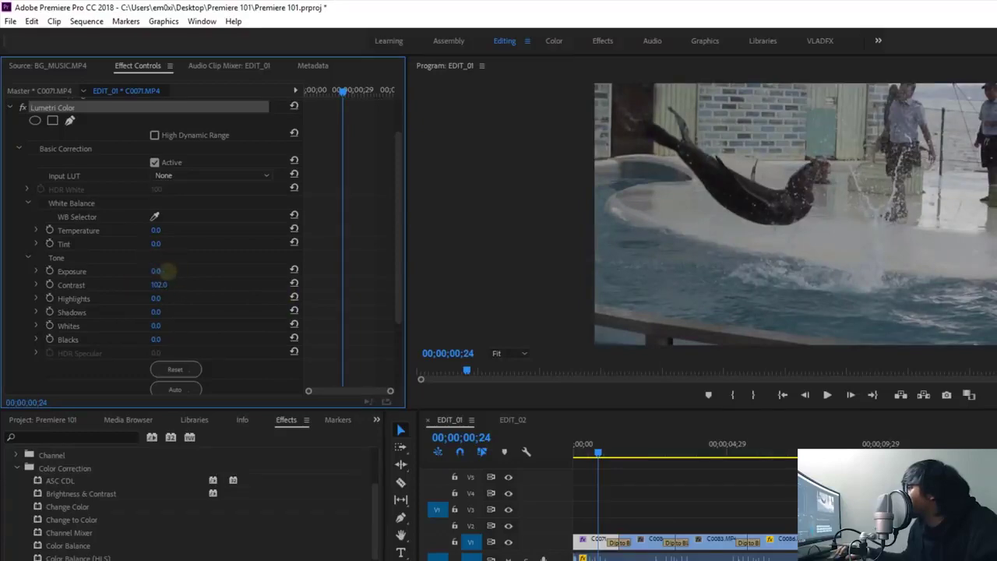
{"action": "left_click_drag", "start_coordinate": [177, 271], "coordinate": [190, 271]}
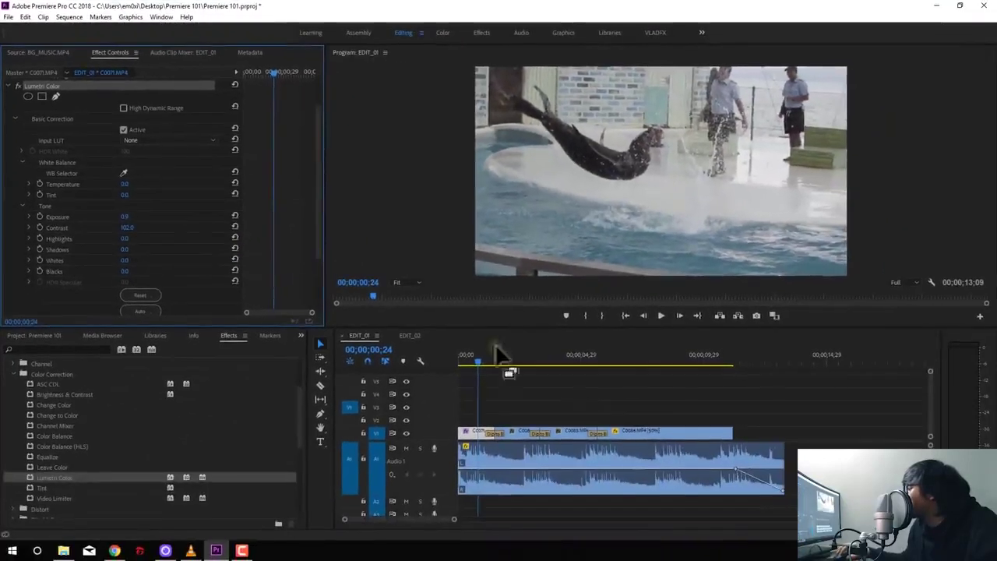
{"action": "key", "text": "space"}
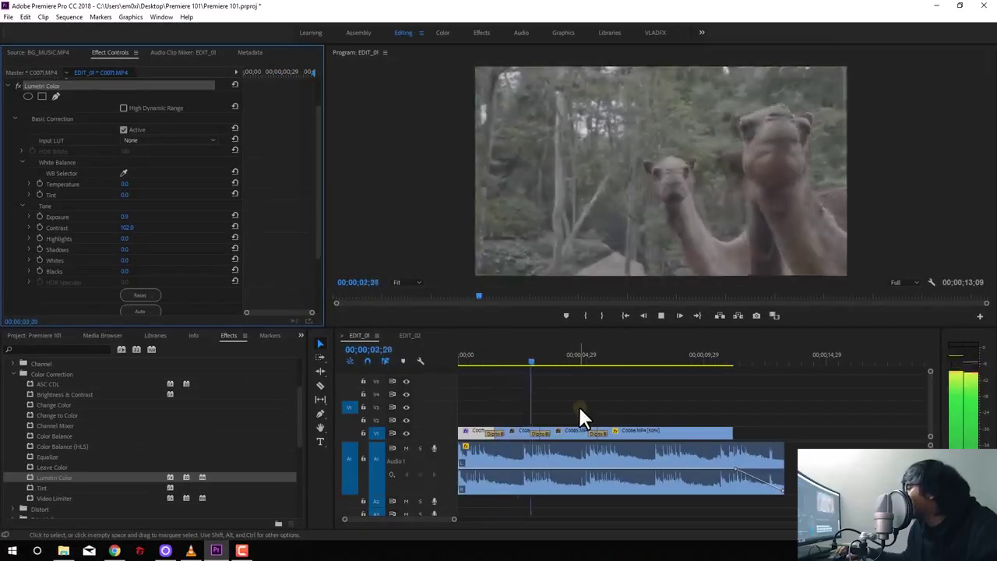
Stop playback and delete the Lumetri Color effect from clip C0071.MP4.
{"action": "key", "text": "space"}
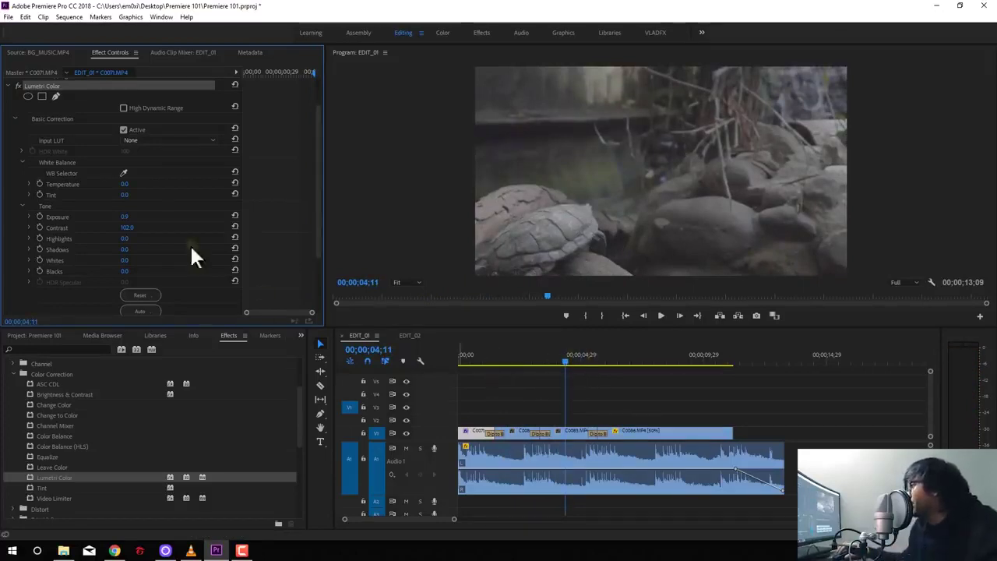
{"action": "scroll", "coordinate": [36, 123], "scroll_direction": "up", "scroll_amount": 2}
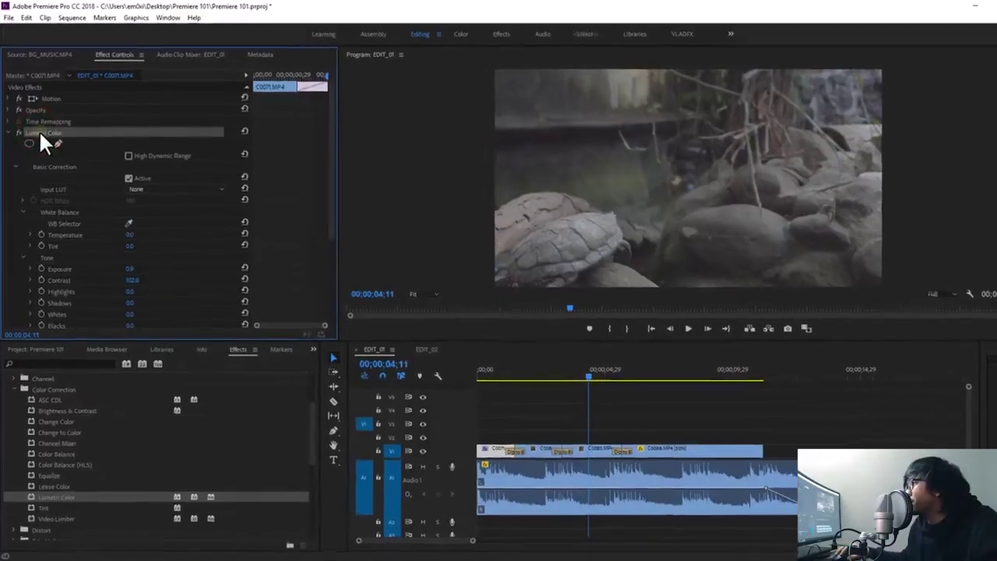
{"action": "left_click", "coordinate": [566, 534]}
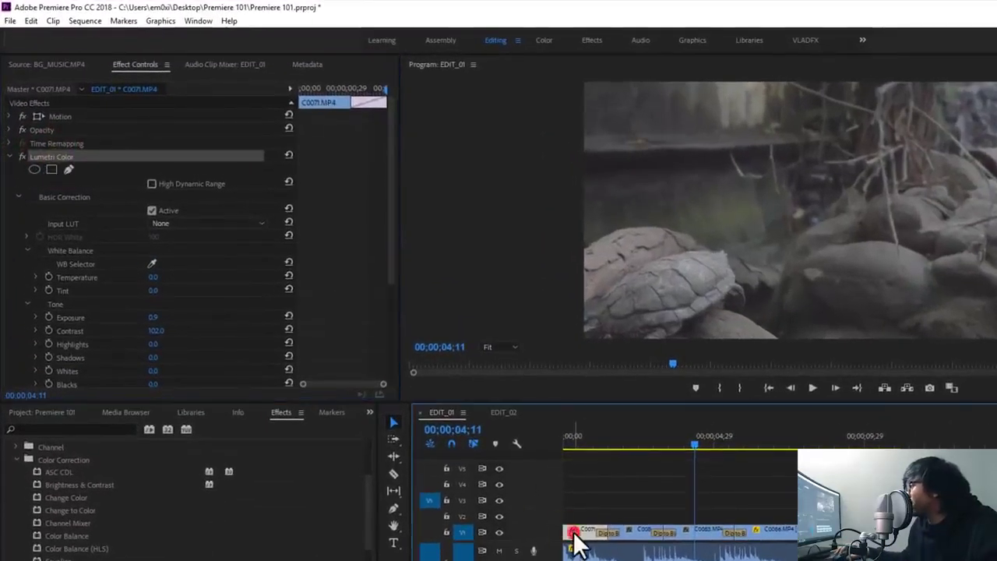
{"action": "left_click", "coordinate": [49, 158]}
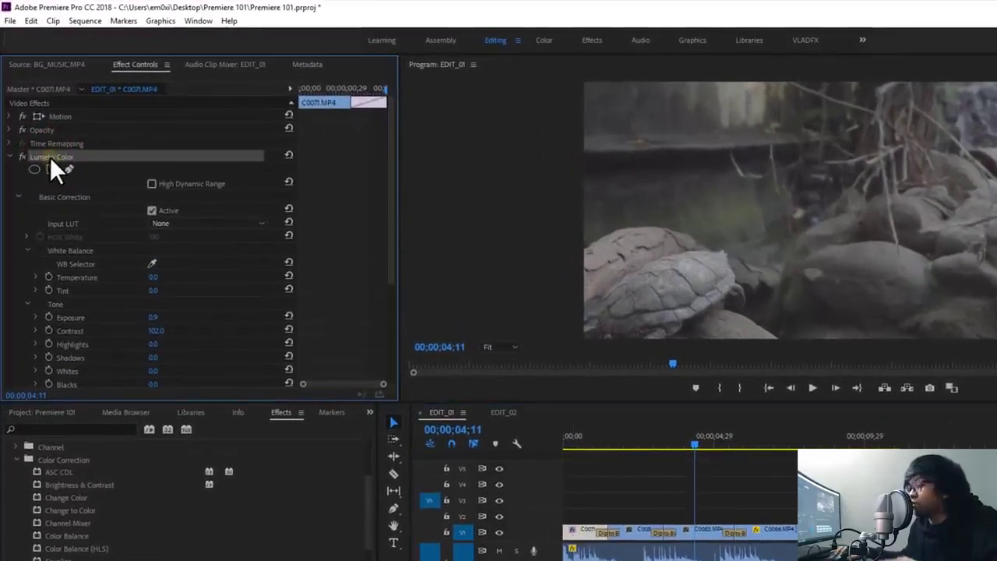
{"action": "key", "text": "Delete"}
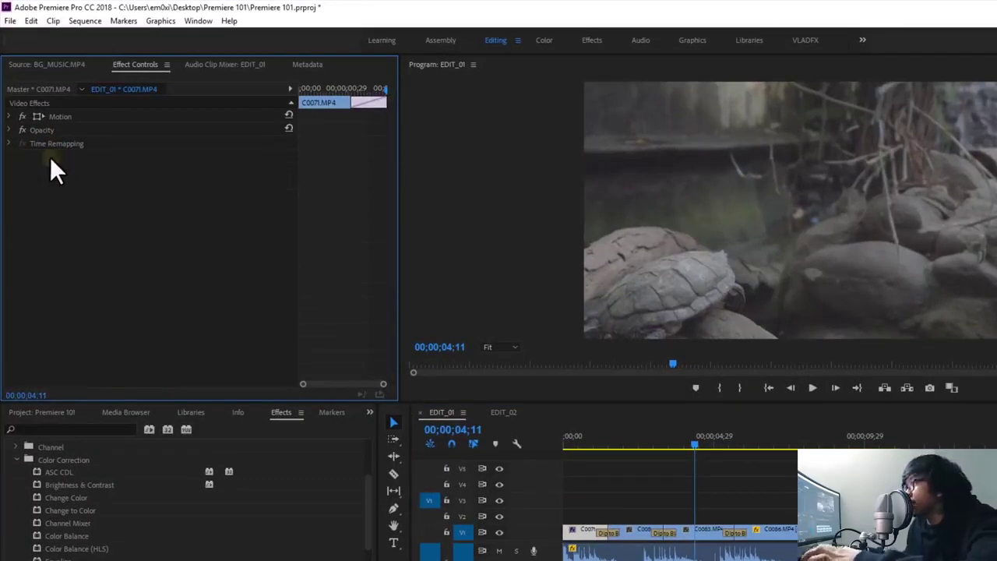
Start a new Adjustment Layer from the Project panel's New Item menu.
{"action": "left_click", "coordinate": [48, 412]}
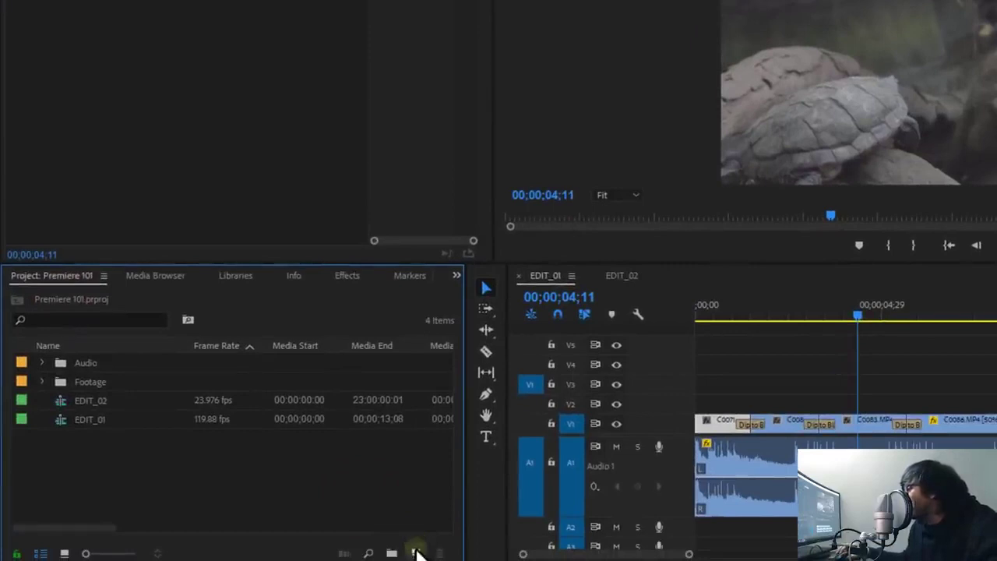
{"action": "left_click", "coordinate": [416, 552]}
{"action": "left_click", "coordinate": [492, 413]}
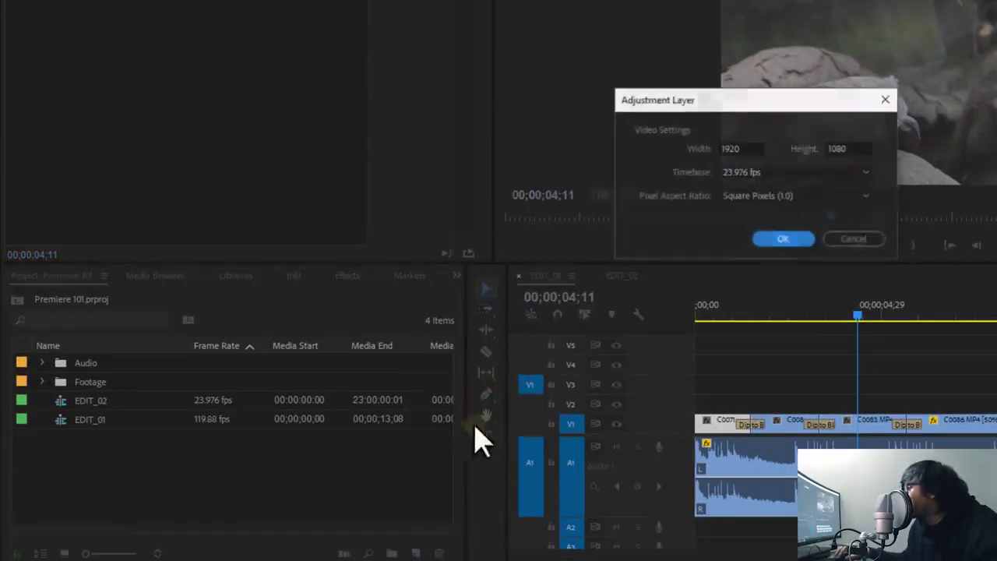
Confirm the 1920x1080 adjustment layer and place it on V2, stretched to the sequence end.
{"action": "left_click", "coordinate": [783, 240]}
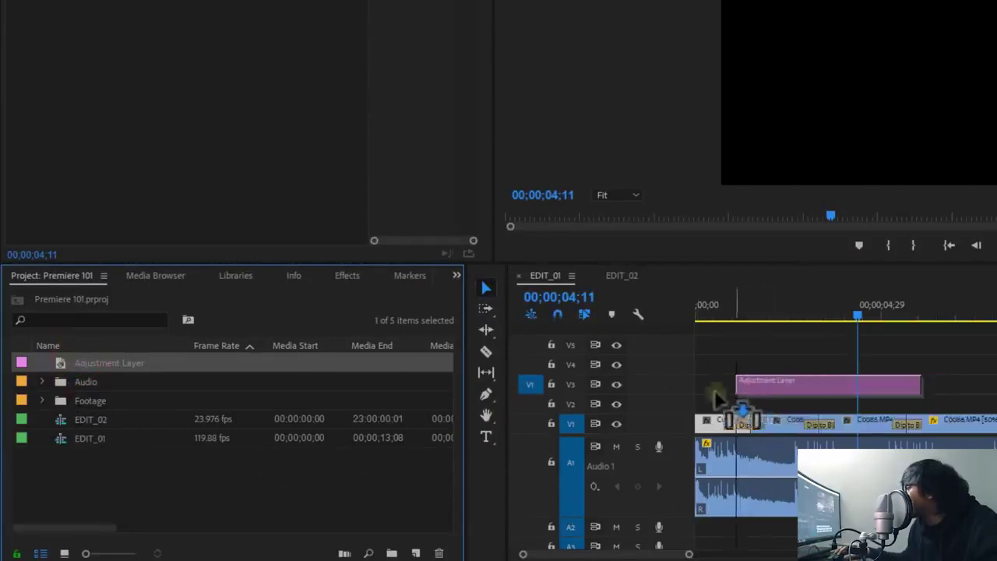
{"action": "left_click_drag", "start_coordinate": [85, 380], "coordinate": [695, 413]}
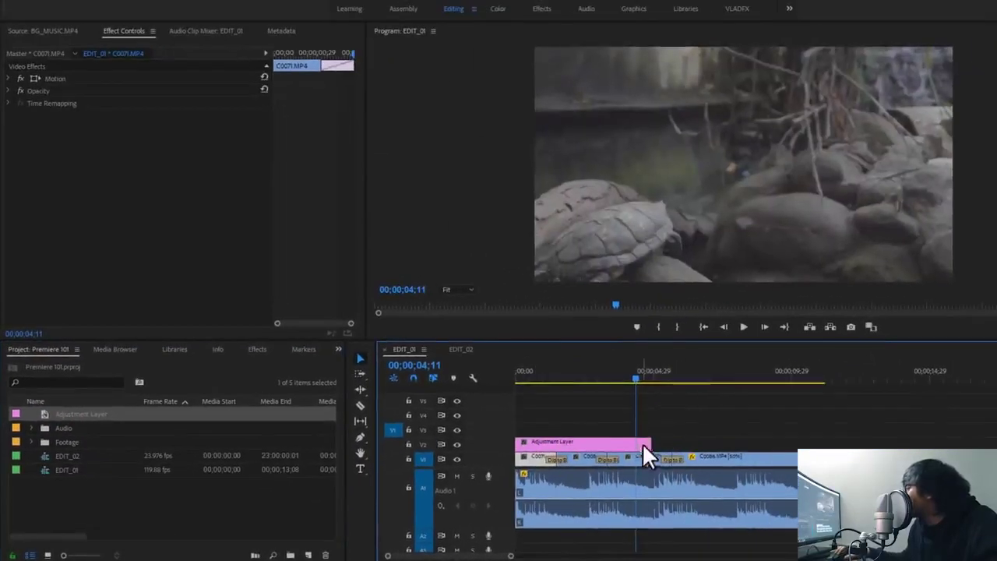
{"action": "left_click_drag", "start_coordinate": [659, 440], "coordinate": [823, 439]}
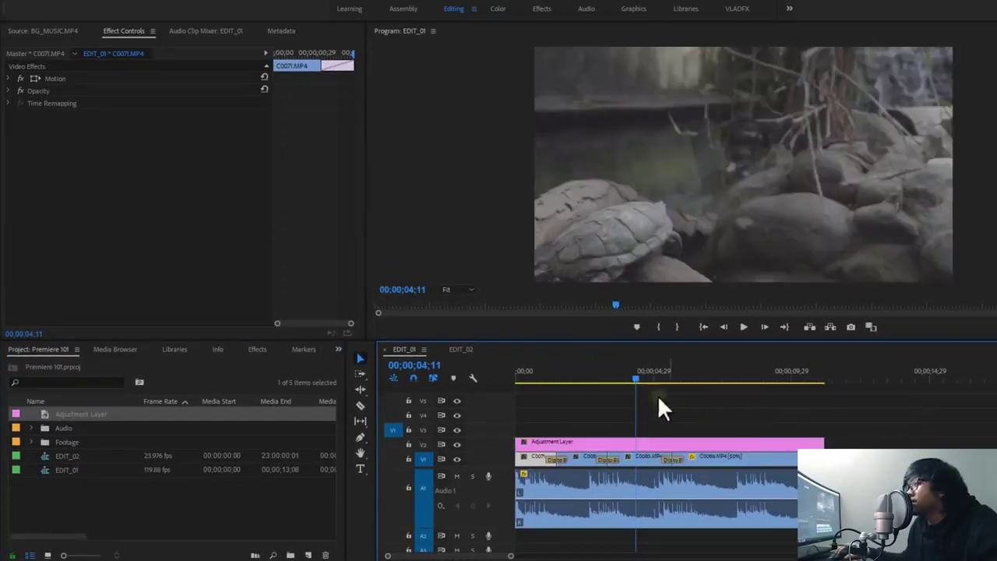
Play the sequence from the start, then select the adjustment layer.
{"action": "left_click_drag", "start_coordinate": [597, 382], "coordinate": [512, 378]}
{"action": "key", "text": "space"}
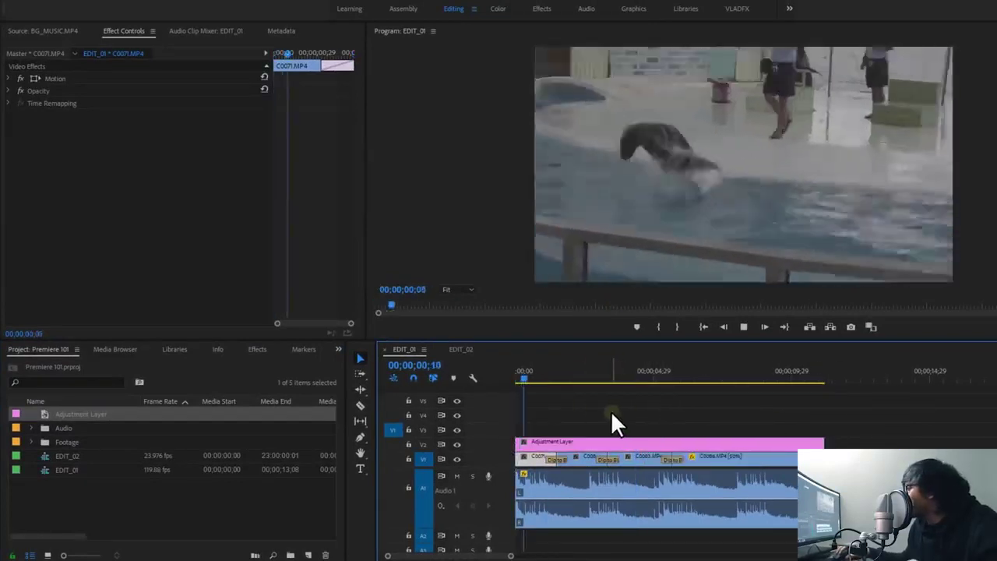
{"action": "key", "text": "space"}
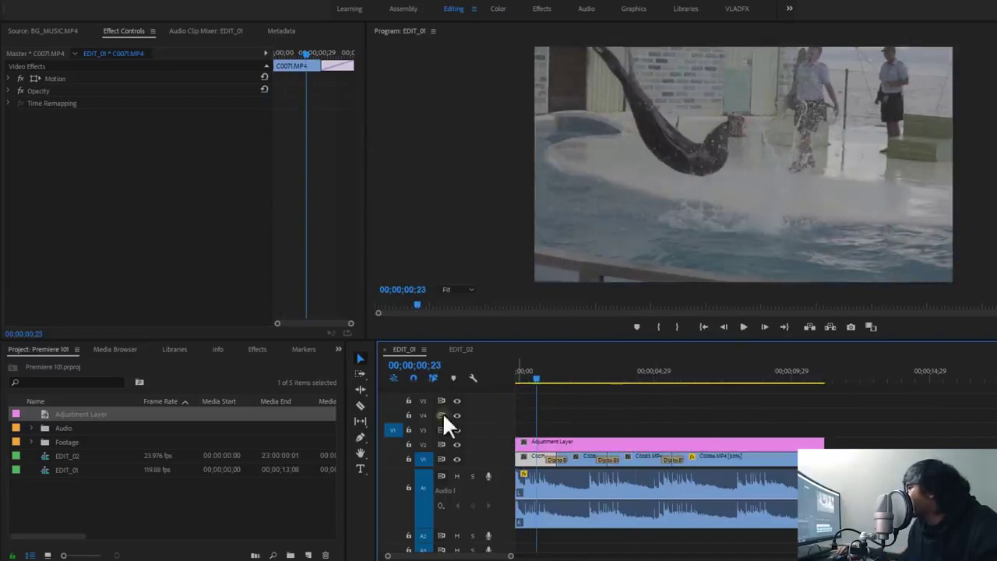
{"action": "left_click", "coordinate": [606, 443]}
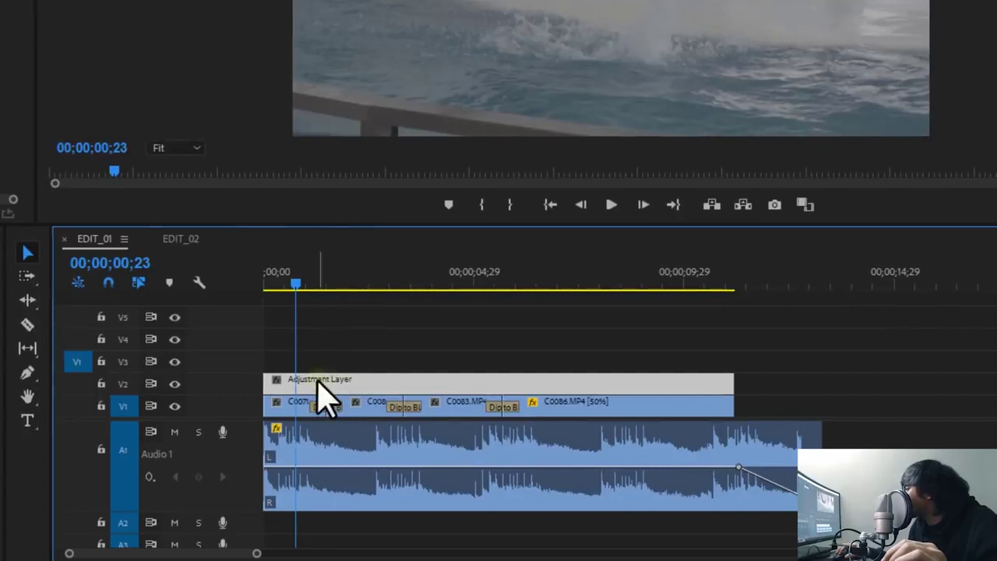
Move the adjustment layer up from V2 to track V4.
{"action": "left_click", "coordinate": [446, 402]}
{"action": "left_click", "coordinate": [604, 409]}
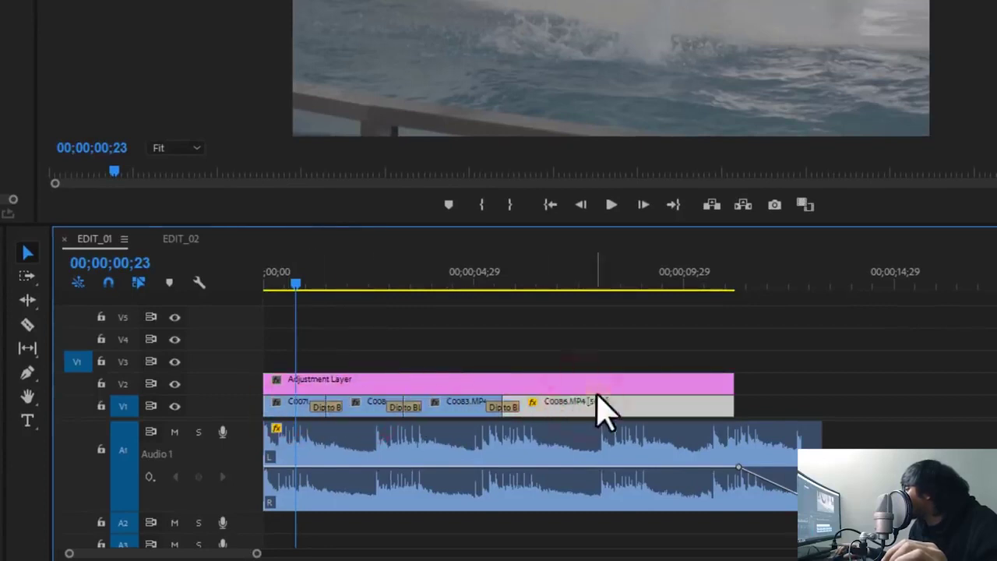
{"action": "left_click_drag", "start_coordinate": [760, 407], "coordinate": [282, 418]}
{"action": "left_click_drag", "start_coordinate": [372, 384], "coordinate": [365, 343]}
Stack copies of C0080 and C0083 on V2 and V3, then select the V4 adjustment layer.
{"action": "left_click_drag", "start_coordinate": [373, 407], "coordinate": [374, 379]}
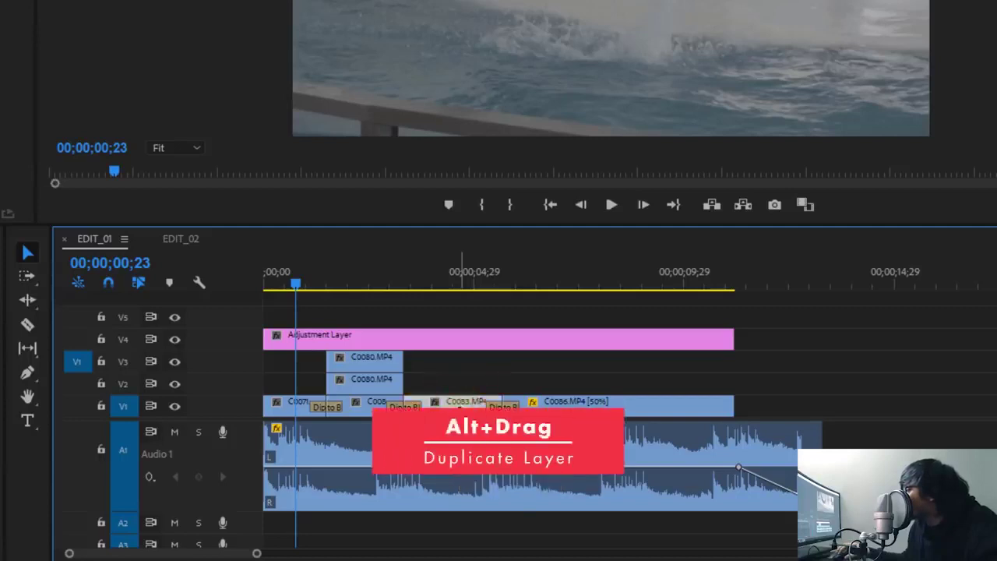
{"action": "left_click_drag", "start_coordinate": [460, 409], "coordinate": [458, 392]}
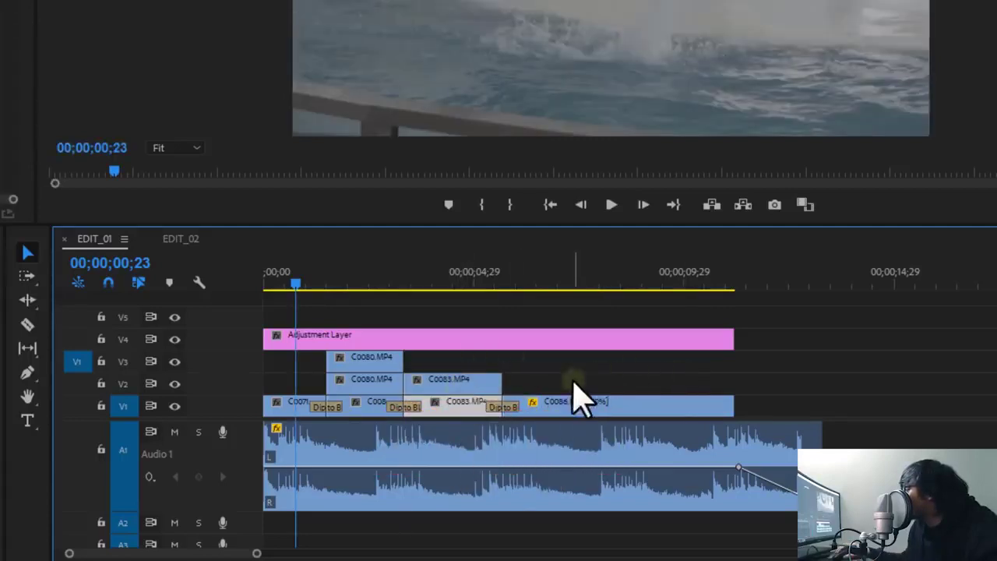
{"action": "left_click_drag", "start_coordinate": [557, 361], "coordinate": [271, 405]}
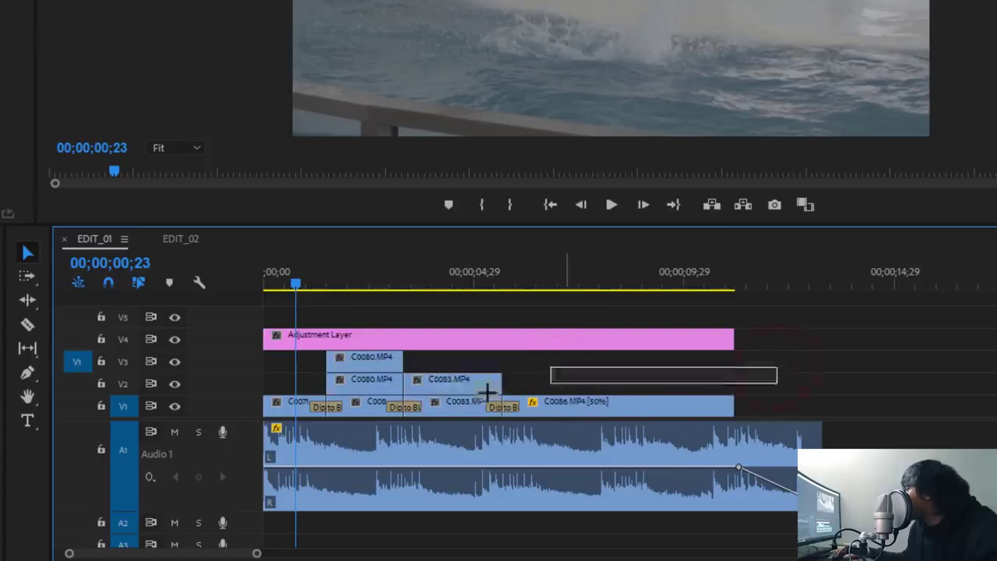
{"action": "left_click_drag", "start_coordinate": [774, 373], "coordinate": [289, 411]}
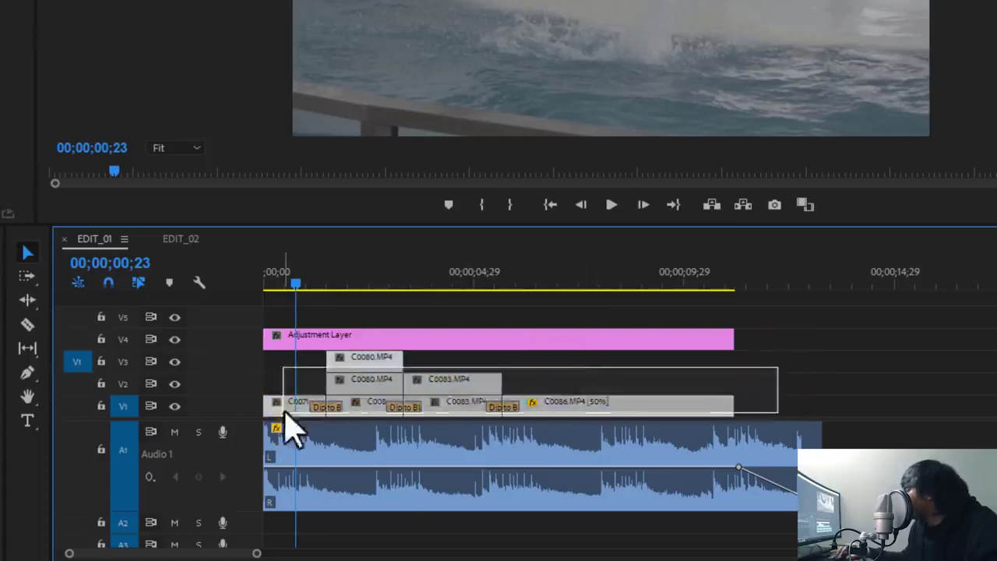
{"action": "left_click_drag", "start_coordinate": [791, 372], "coordinate": [269, 412]}
{"action": "left_click_drag", "start_coordinate": [631, 357], "coordinate": [394, 362]}
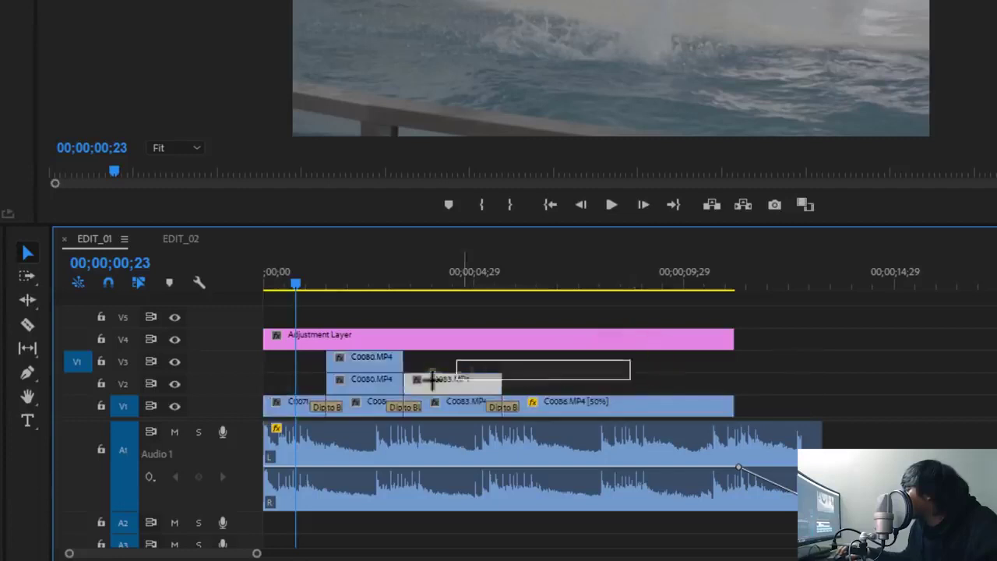
{"action": "left_click", "coordinate": [405, 343]}
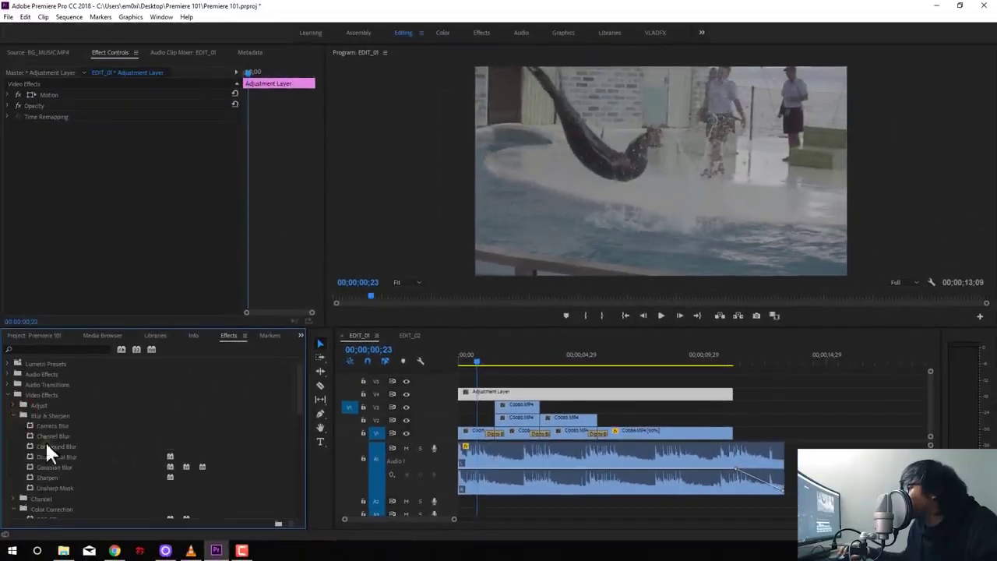
Trial a Gaussian Blur of 88 with Repeat Edge Pixels on the adjustment layer, then remove it.
{"action": "left_click_drag", "start_coordinate": [54, 467], "coordinate": [508, 483]}
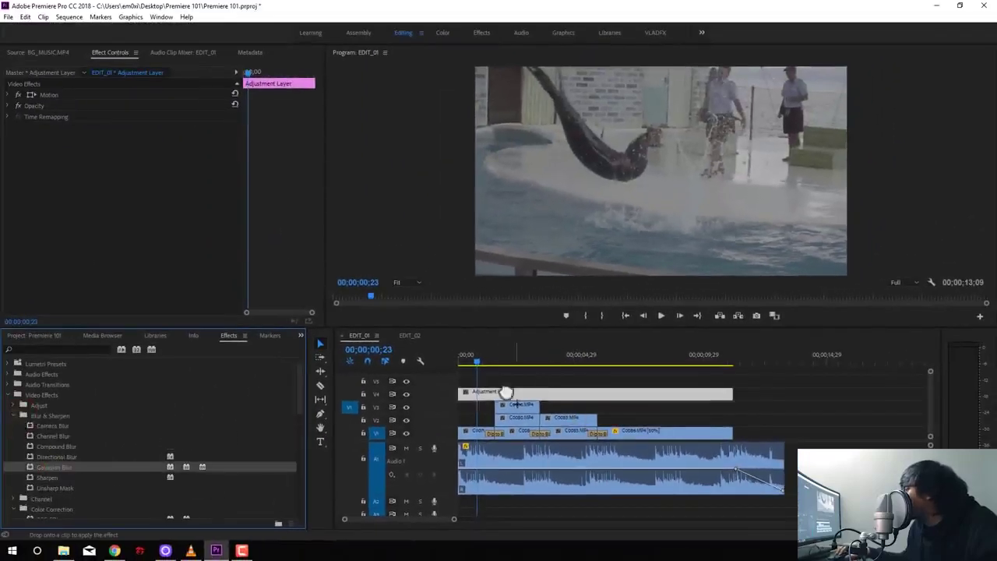
{"action": "left_click_drag", "start_coordinate": [506, 392], "coordinate": [501, 399]}
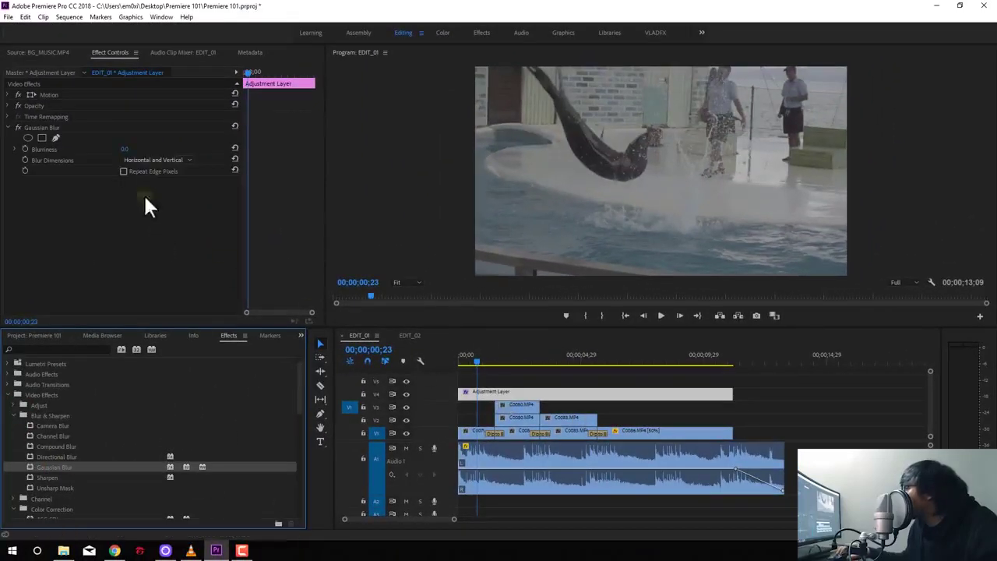
{"action": "left_click_drag", "start_coordinate": [127, 149], "coordinate": [160, 149]}
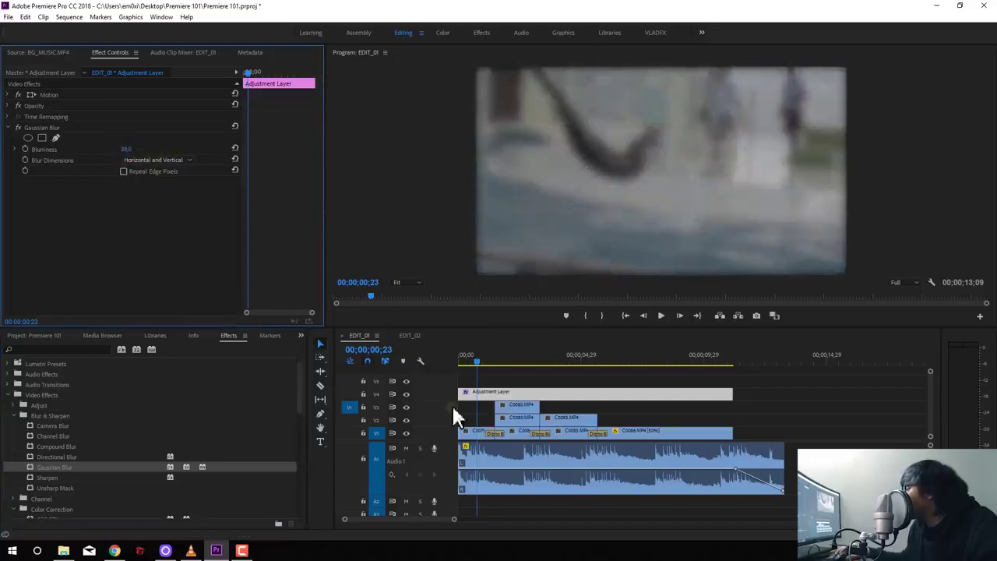
{"action": "mouse_move", "coordinate": [498, 361]}
{"action": "left_mouse_down"}
{"action": "mouse_move", "coordinate": [667, 361]}
{"action": "mouse_move", "coordinate": [517, 363]}
{"action": "left_mouse_up"}
{"action": "left_click", "coordinate": [123, 172]}
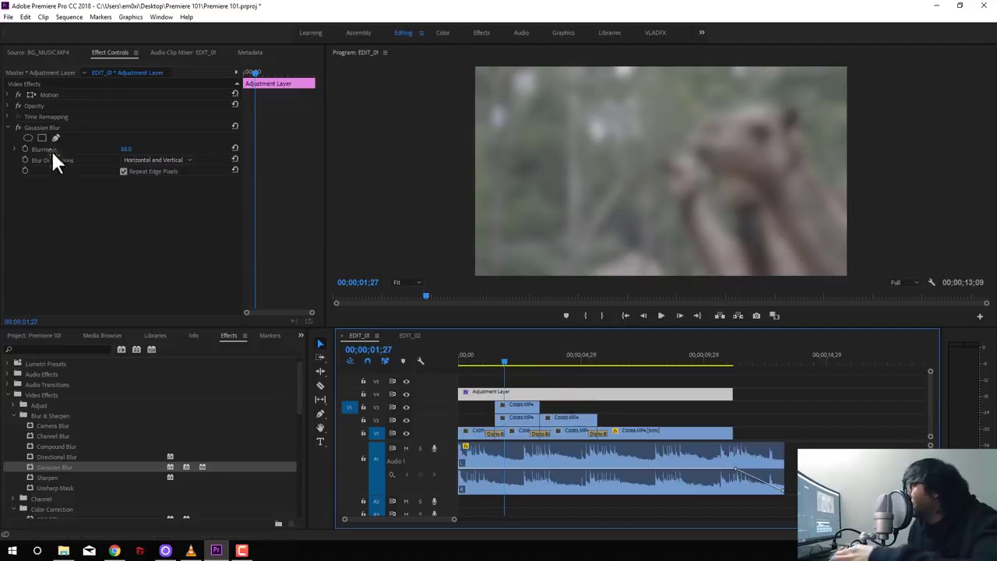
{"action": "key", "text": "Delete"}
{"action": "mouse_move", "coordinate": [621, 411]}
{"action": "left_mouse_down"}
{"action": "mouse_move", "coordinate": [468, 414]}
{"action": "mouse_move", "coordinate": [531, 392]}
{"action": "mouse_move", "coordinate": [528, 418]}
{"action": "left_mouse_up"}
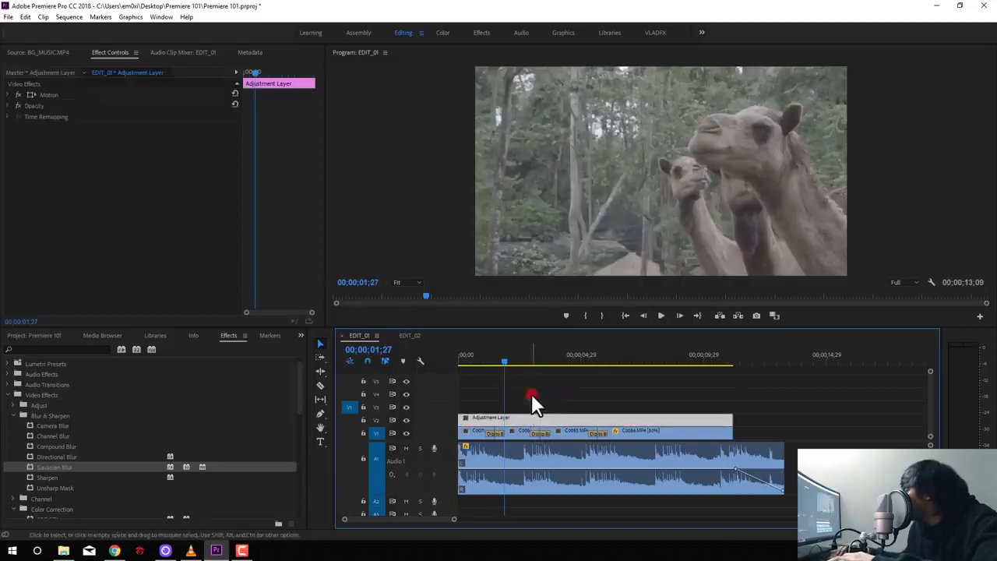
Add Lumetri Color to the adjustment layer with Contrast 150 and Exposure 0.4, previewing another frame.
{"action": "left_click", "coordinate": [528, 417]}
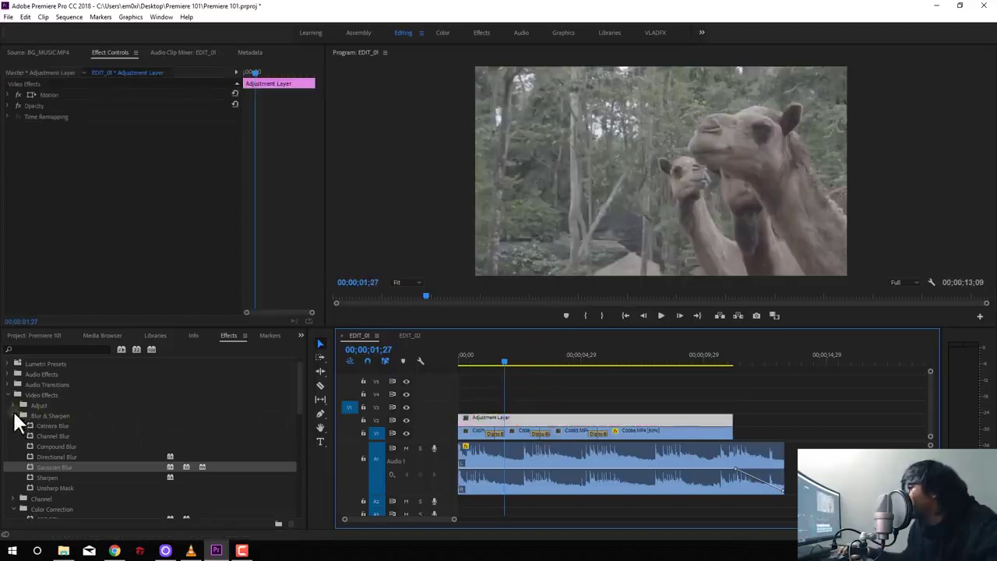
{"action": "scroll", "coordinate": [87, 466], "scroll_direction": "down", "scroll_amount": 3}
{"action": "scroll", "coordinate": [62, 492], "scroll_direction": "down", "scroll_amount": 2}
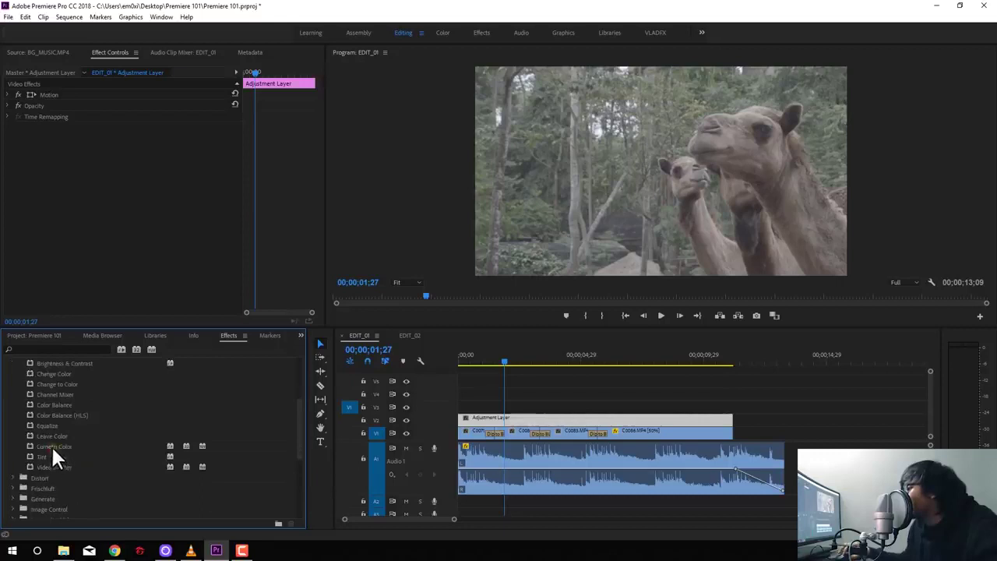
{"action": "left_click_drag", "start_coordinate": [51, 448], "coordinate": [501, 421]}
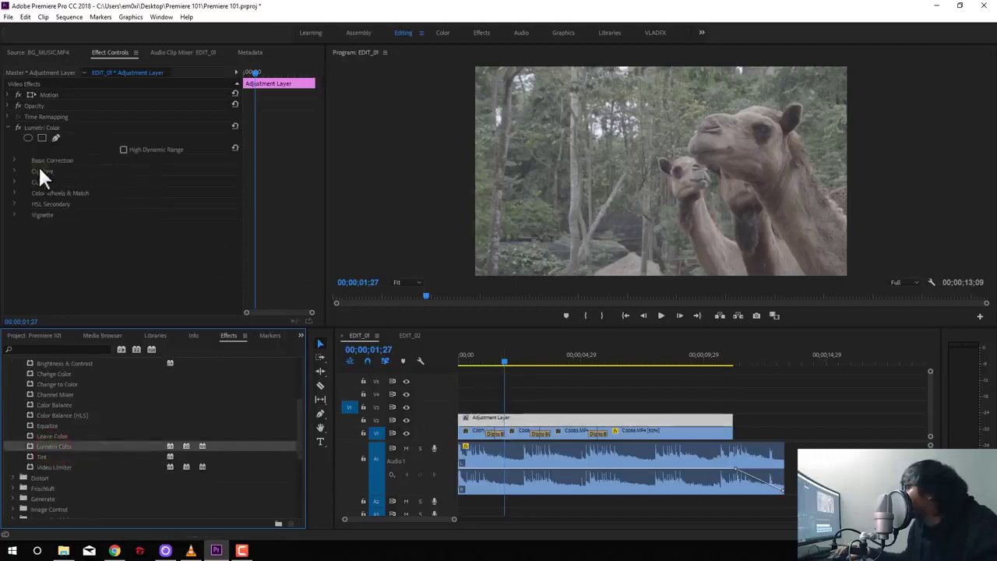
{"action": "left_click", "coordinate": [15, 159]}
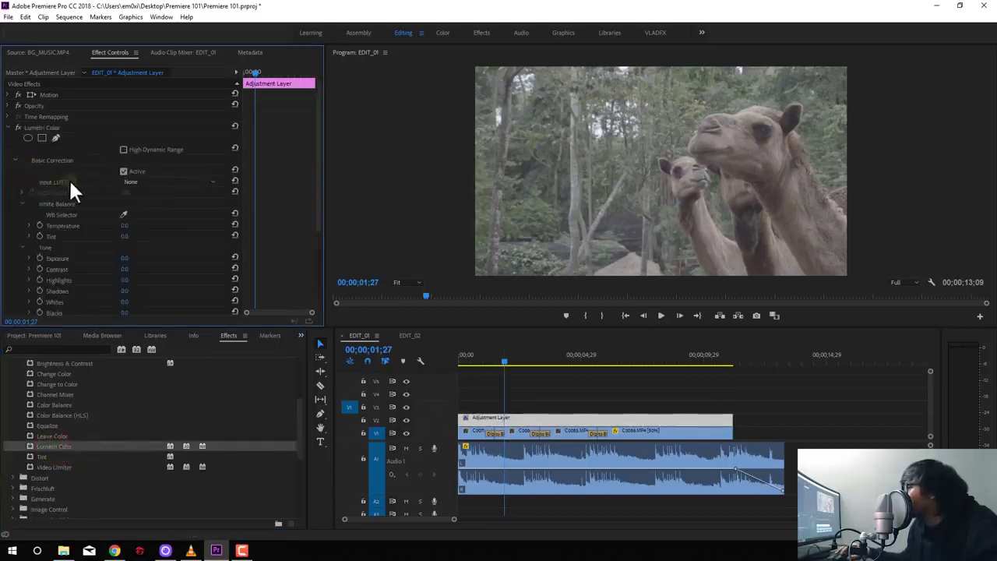
{"action": "scroll", "coordinate": [70, 178], "scroll_direction": "down", "scroll_amount": 2}
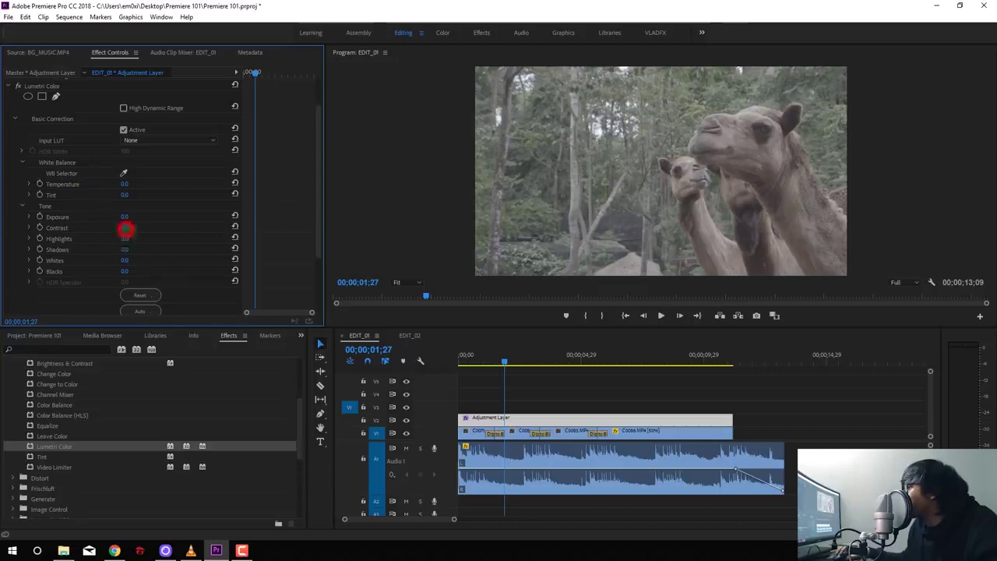
{"action": "mouse_move", "coordinate": [125, 230]}
{"action": "left_mouse_down"}
{"action": "mouse_move", "coordinate": [182, 228]}
{"action": "mouse_move", "coordinate": [134, 216]}
{"action": "left_mouse_up"}
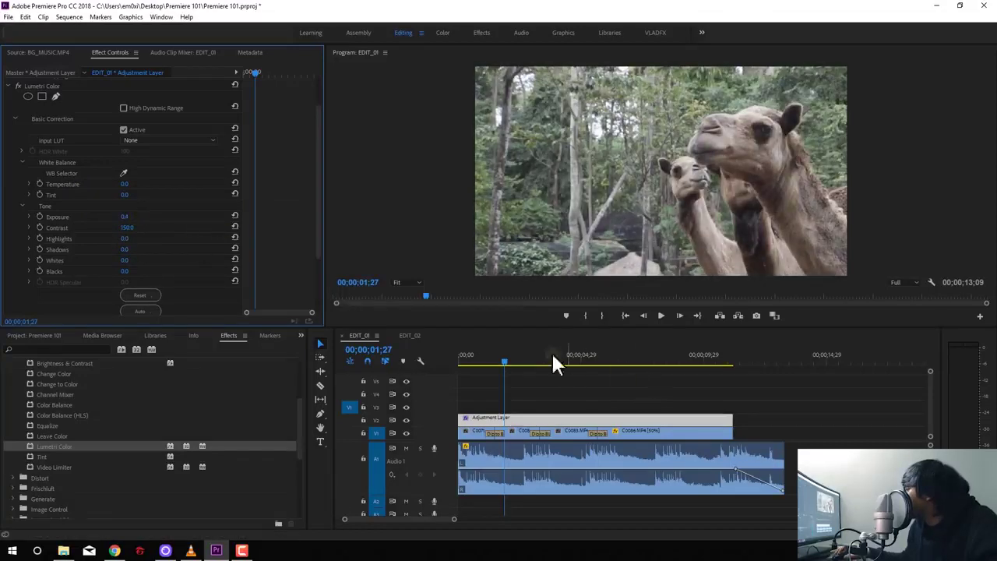
{"action": "mouse_move", "coordinate": [484, 355]}
{"action": "left_mouse_down"}
{"action": "mouse_move", "coordinate": [675, 356]}
{"action": "mouse_move", "coordinate": [667, 376]}
{"action": "mouse_move", "coordinate": [675, 365]}
{"action": "left_mouse_up"}
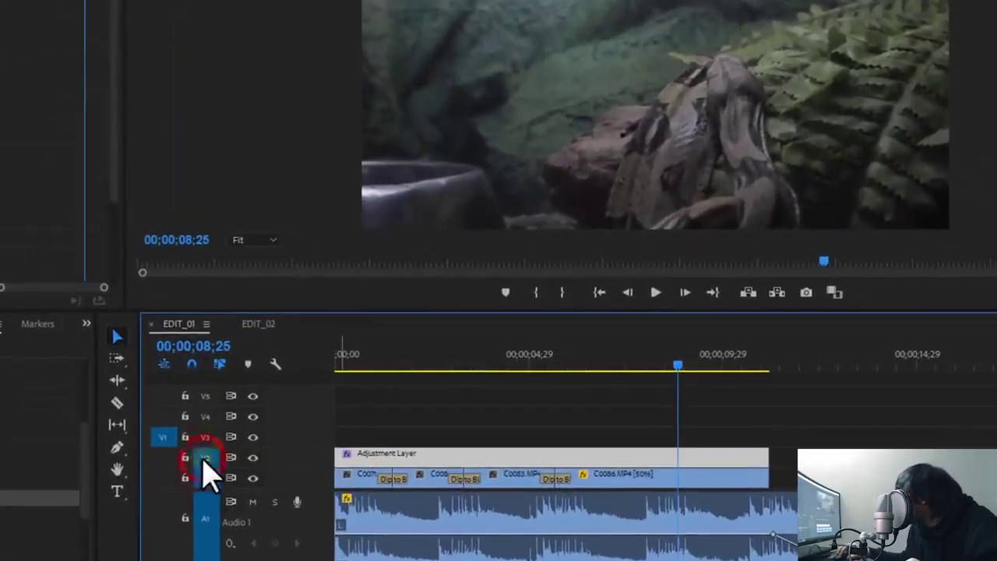
Turn the V2 adjustment layer track's visibility off and back on to compare.
{"action": "left_click", "coordinate": [257, 460]}
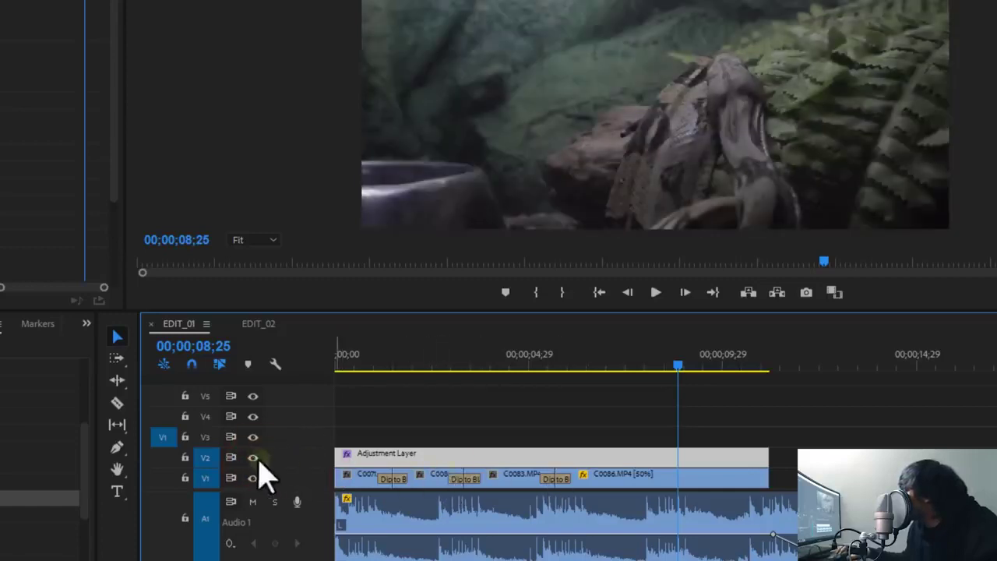
{"action": "left_click", "coordinate": [252, 458]}
{"action": "left_click", "coordinate": [252, 457]}
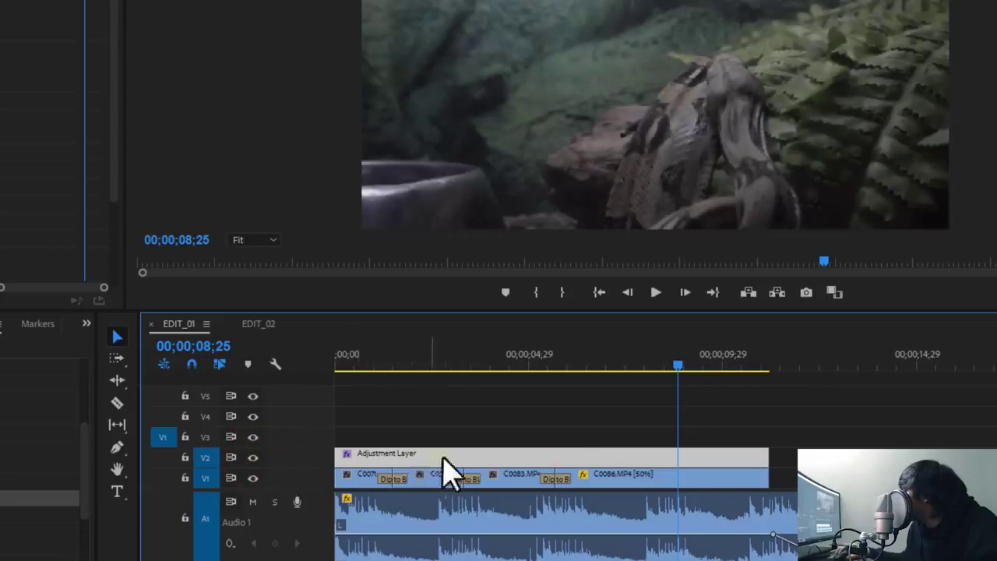
Disable and re-enable the adjustment layer clip, leaving it enabled and deselected.
{"action": "right_click", "coordinate": [526, 471]}
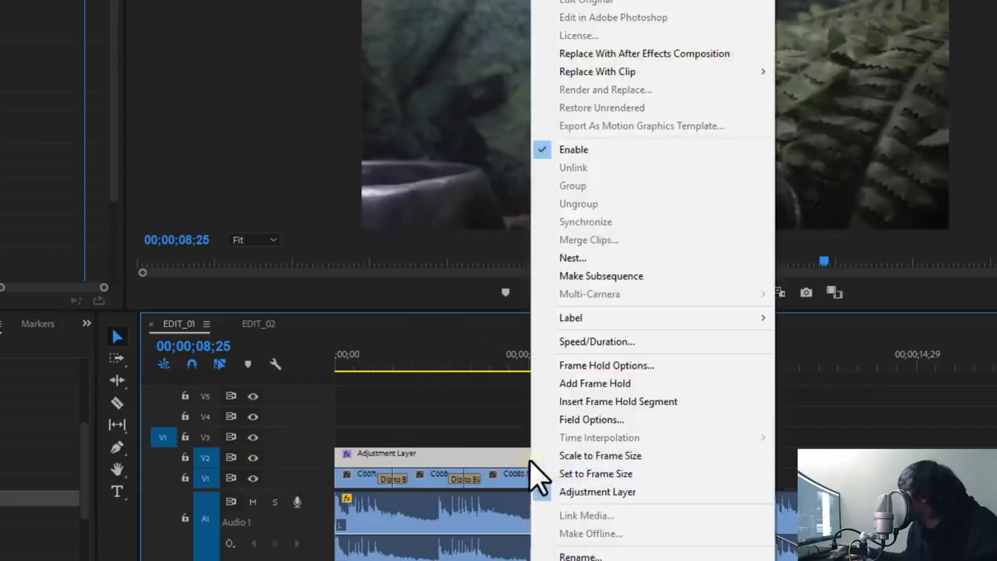
{"action": "left_click", "coordinate": [588, 149]}
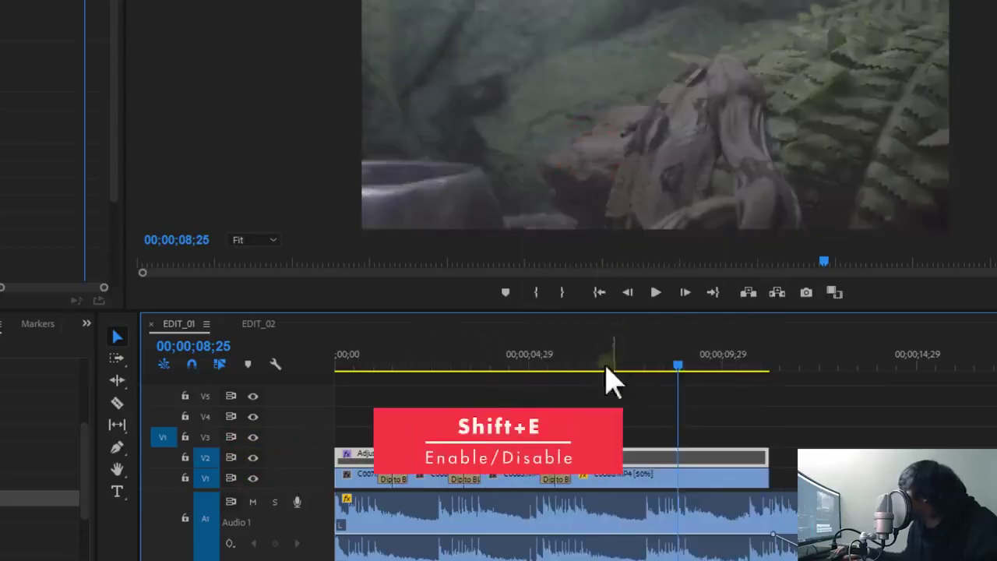
{"action": "right_click", "coordinate": [552, 476]}
{"action": "left_click", "coordinate": [623, 150]}
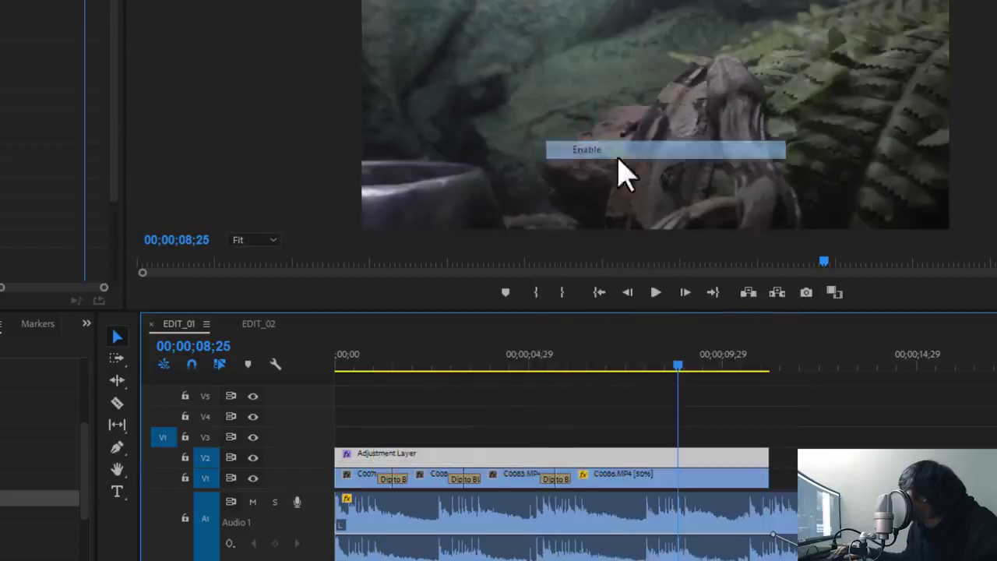
{"action": "left_click", "coordinate": [807, 395]}
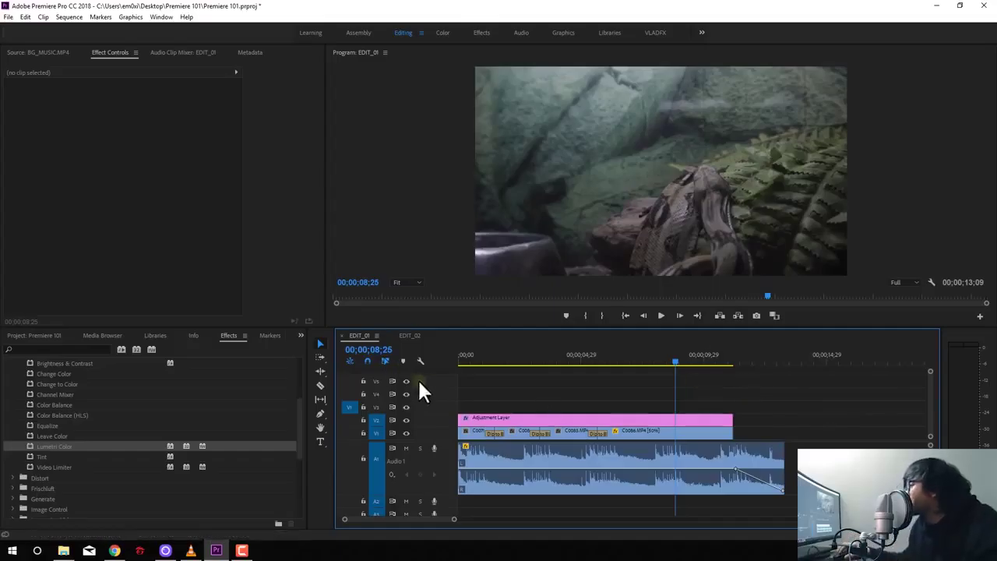
Add a new text layer at the end of the clips, placed right after the last video clip.
{"action": "left_click", "coordinate": [52, 340]}
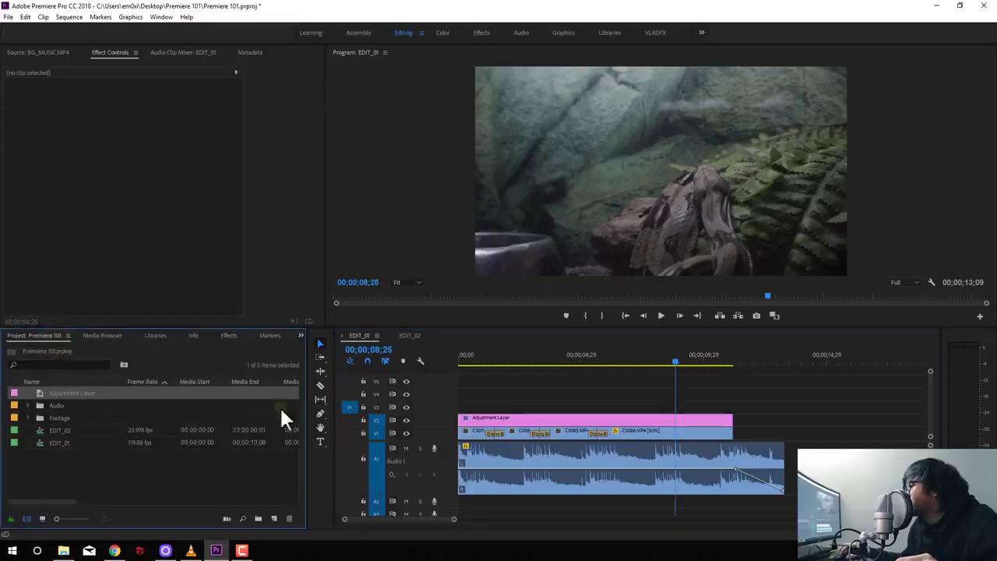
{"action": "left_click", "coordinate": [139, 21]}
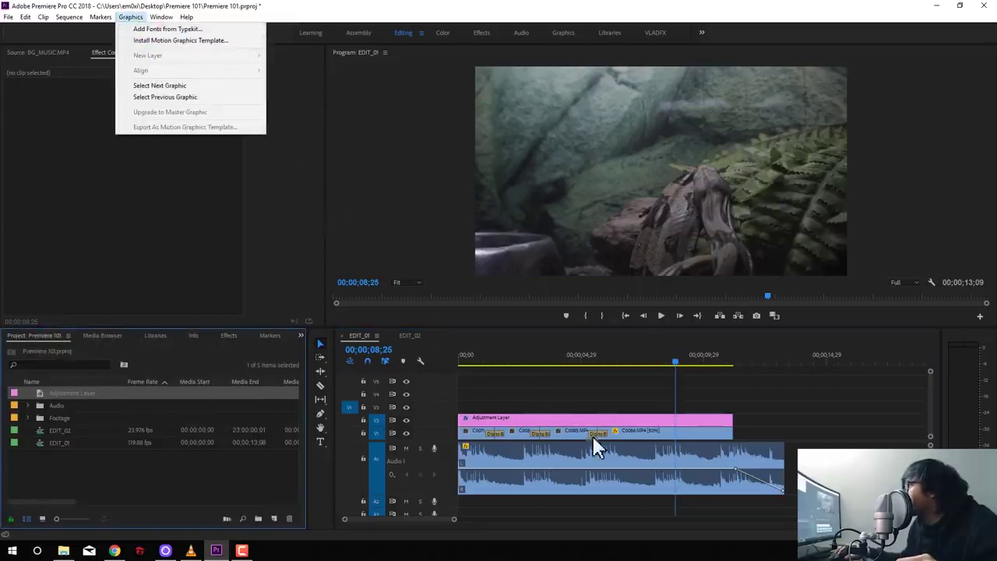
{"action": "left_click_drag", "start_coordinate": [716, 369], "coordinate": [741, 363]}
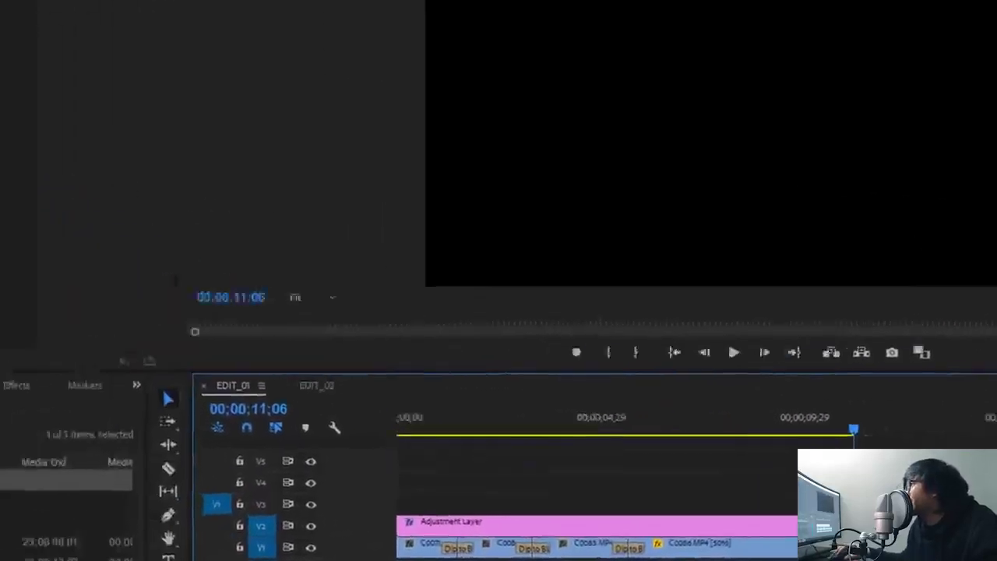
{"action": "left_click", "coordinate": [253, 35]}
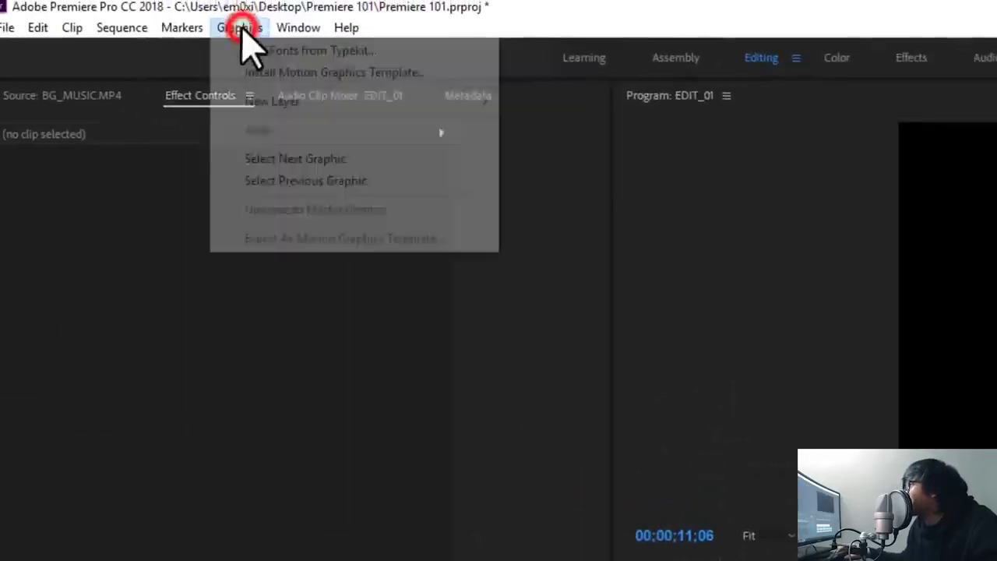
{"action": "mouse_move", "coordinate": [484, 119]}
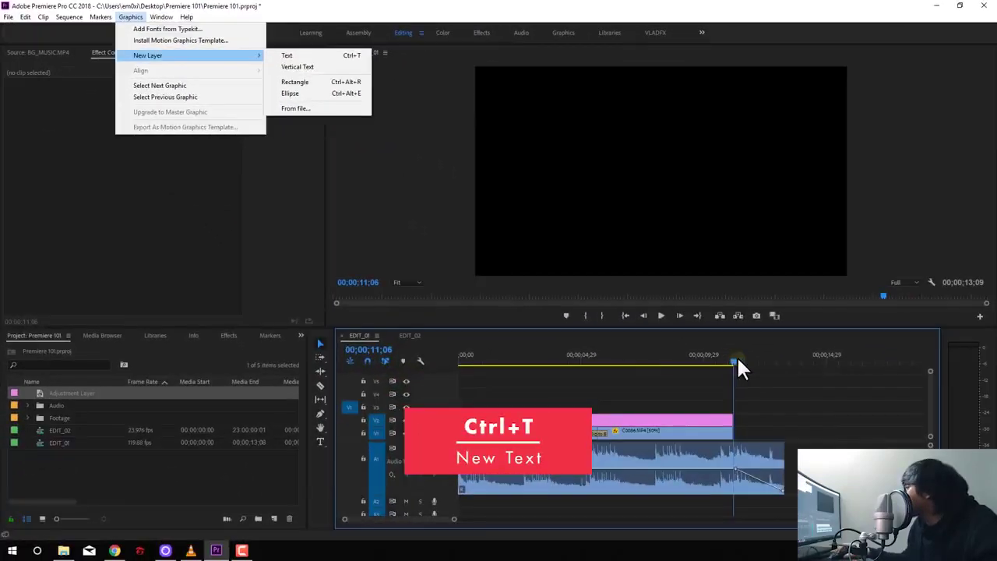
{"action": "left_click", "coordinate": [734, 361]}
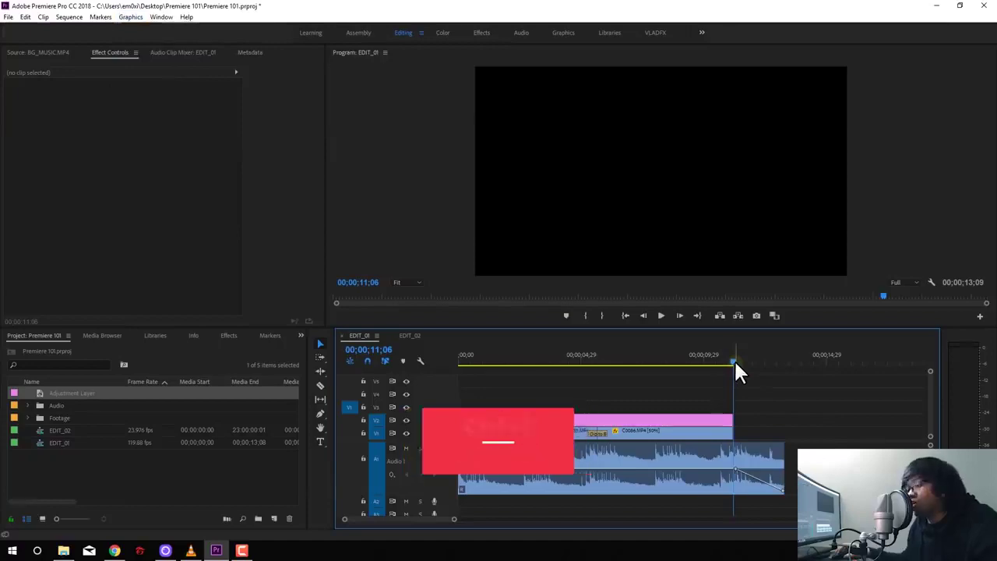
{"action": "key", "text": "ctrl+t"}
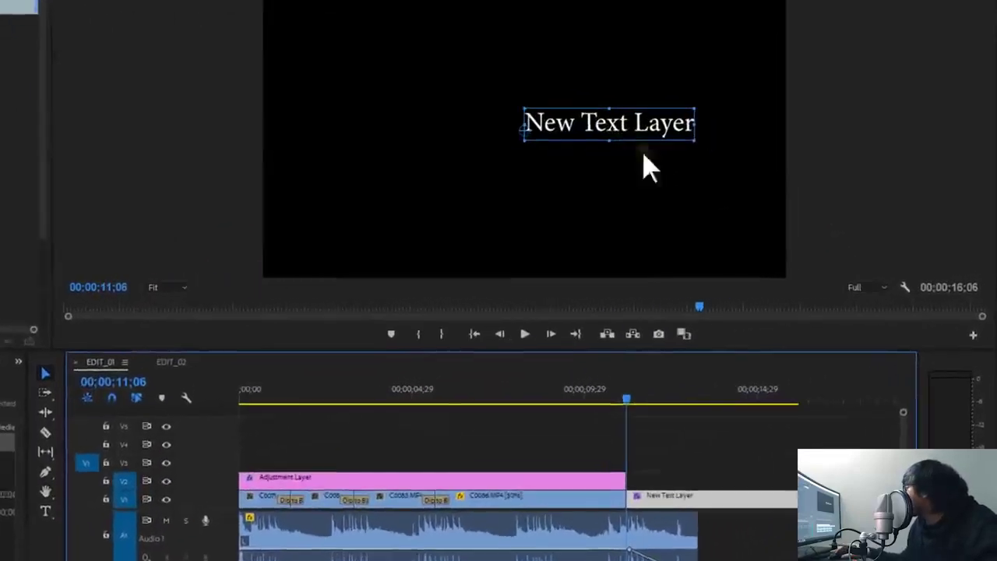
{"action": "left_click_drag", "start_coordinate": [757, 450], "coordinate": [759, 449]}
{"action": "left_click_drag", "start_coordinate": [670, 510], "coordinate": [667, 514]}
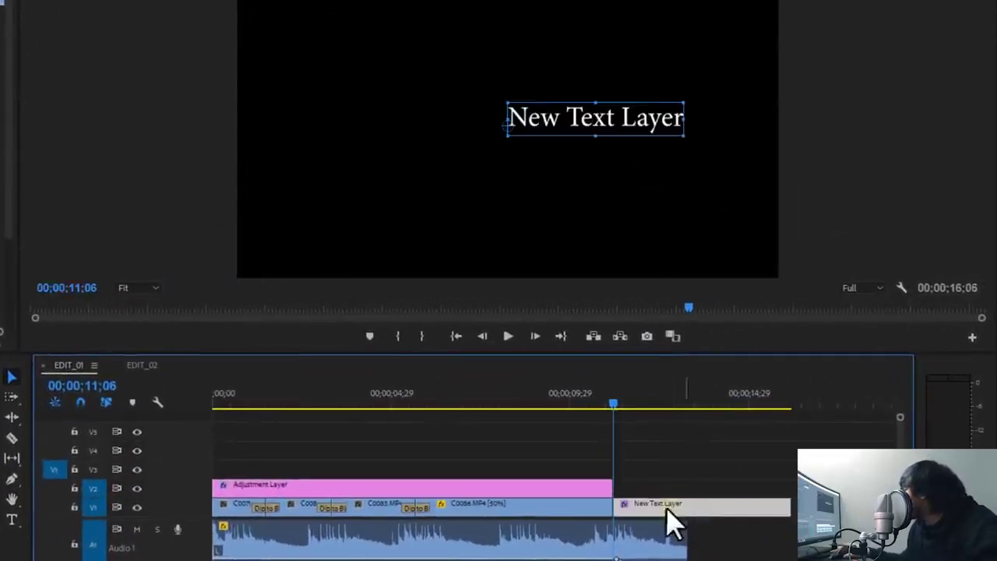
Retype the placeholder title as SUBIC and centre it in the frame.
{"action": "double_click", "coordinate": [580, 137]}
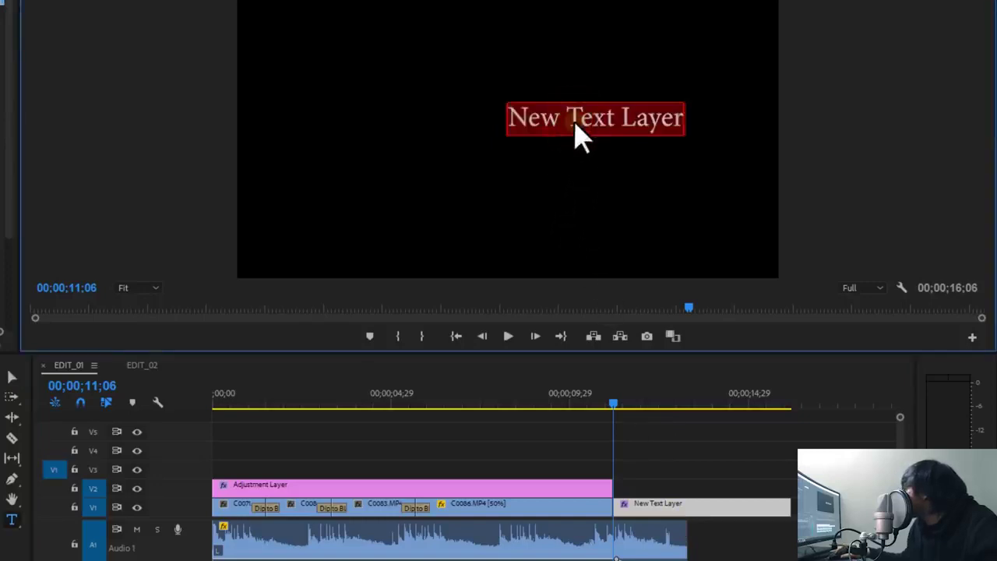
{"action": "type", "text": "SUBIC"}
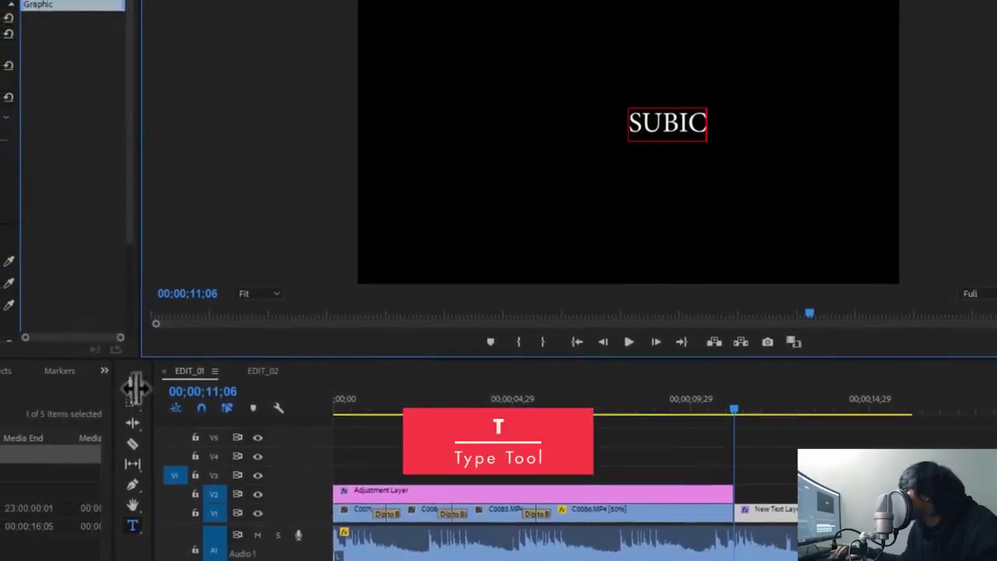
{"action": "left_click", "coordinate": [131, 381]}
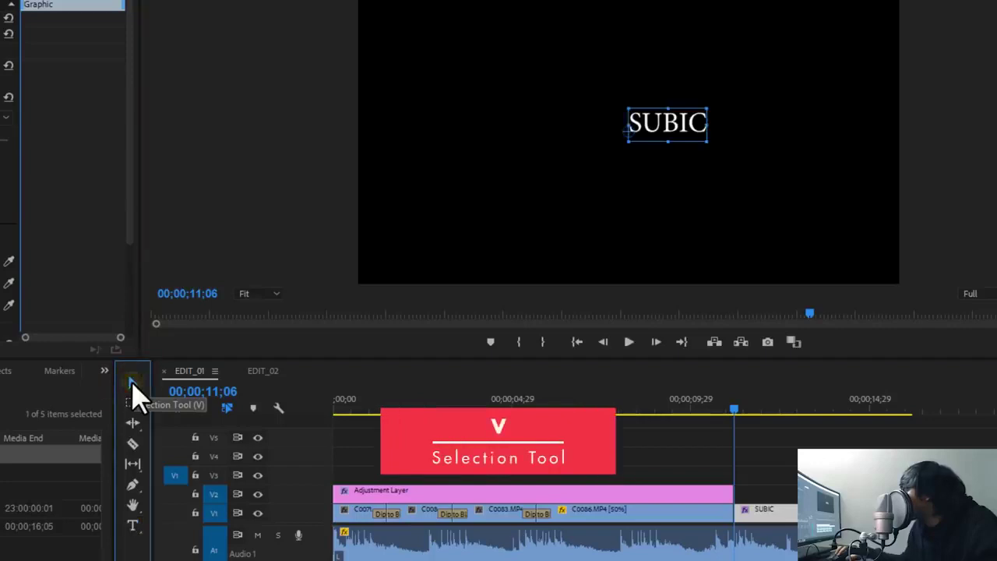
{"action": "left_click_drag", "start_coordinate": [690, 144], "coordinate": [649, 152]}
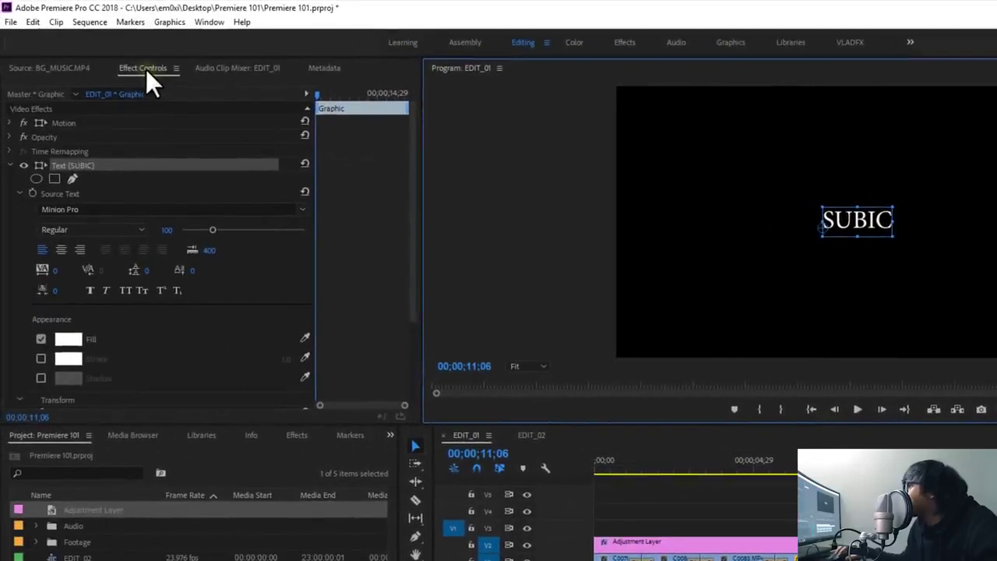
Make SUBIC Minion Pro Semibold at size 260, centre-aligned, and recentre it in the frame.
{"action": "scroll", "coordinate": [296, 194], "scroll_direction": "down", "scroll_amount": 1}
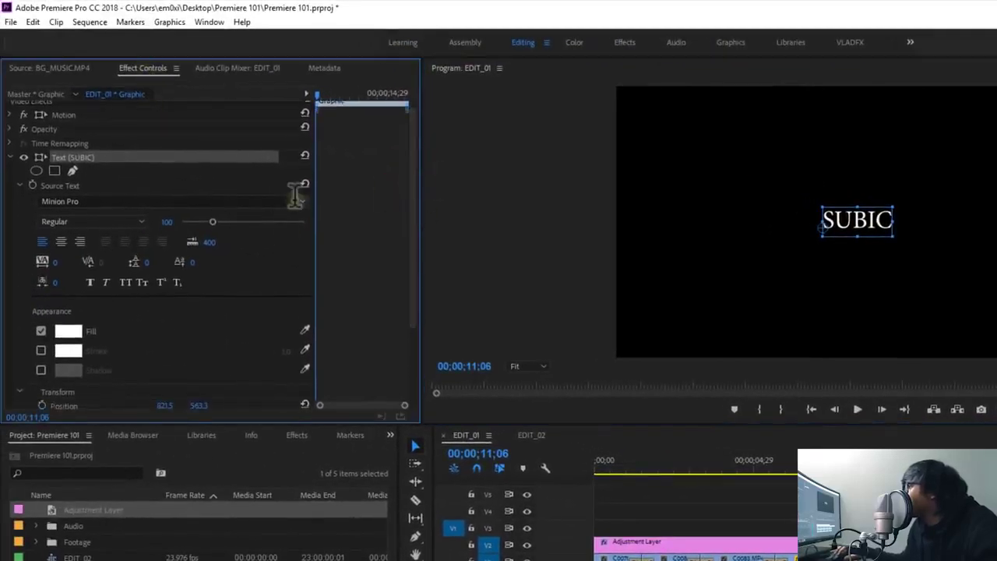
{"action": "left_click", "coordinate": [301, 202]}
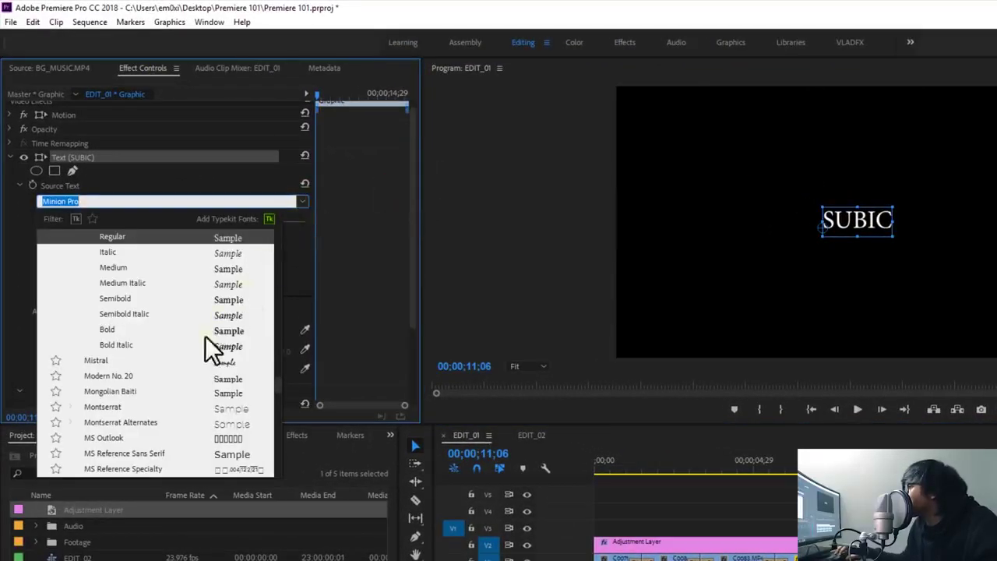
{"action": "left_click", "coordinate": [123, 299]}
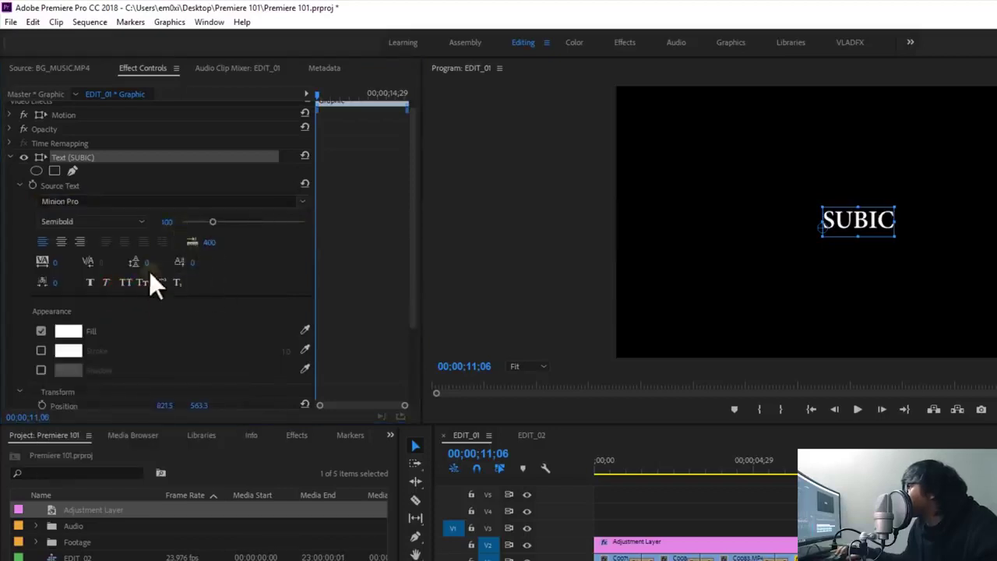
{"action": "mouse_move", "coordinate": [213, 222]}
{"action": "left_mouse_down"}
{"action": "mouse_move", "coordinate": [257, 223]}
{"action": "mouse_move", "coordinate": [266, 234]}
{"action": "left_mouse_up"}
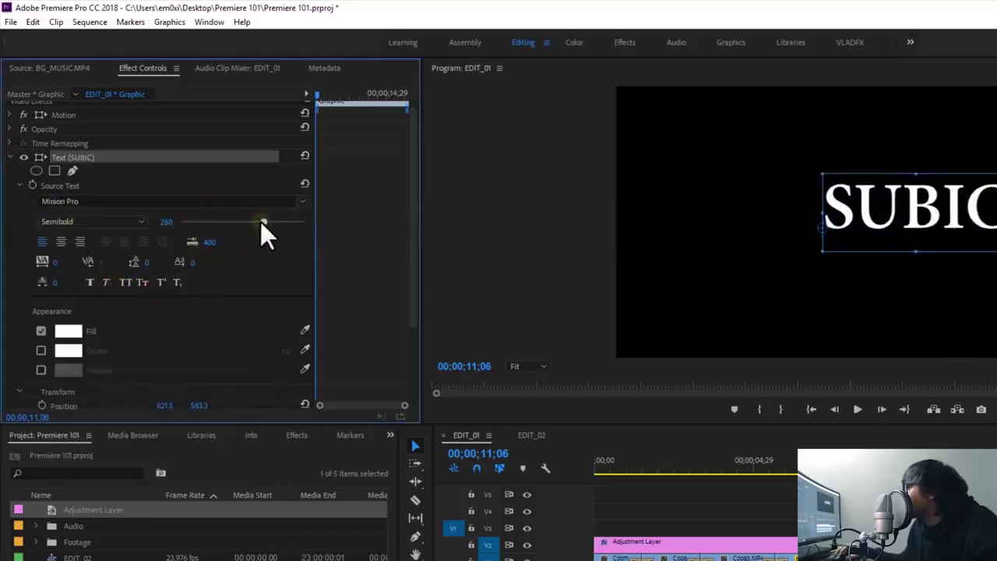
{"action": "left_click", "coordinate": [63, 243]}
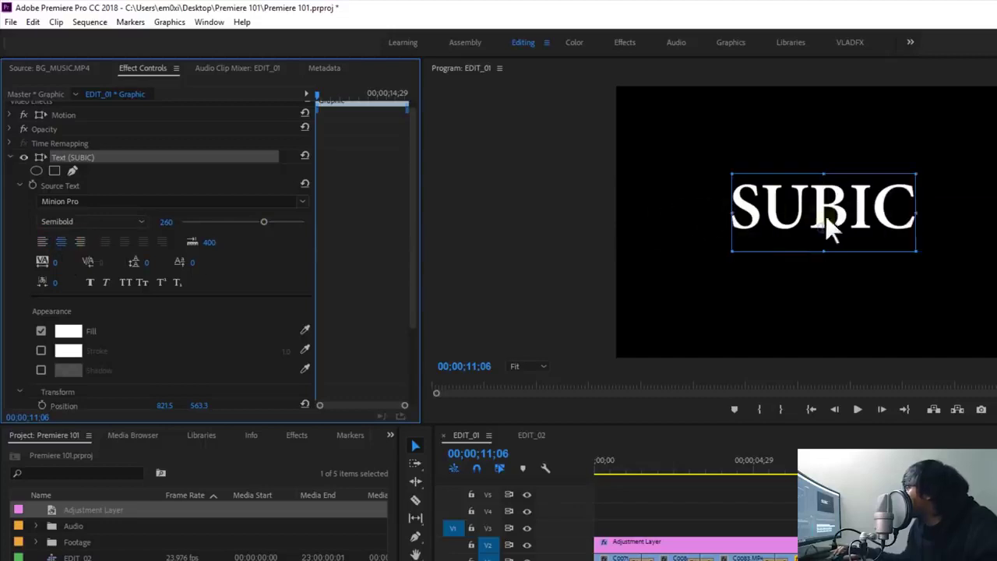
{"action": "left_click_drag", "start_coordinate": [830, 226], "coordinate": [876, 238]}
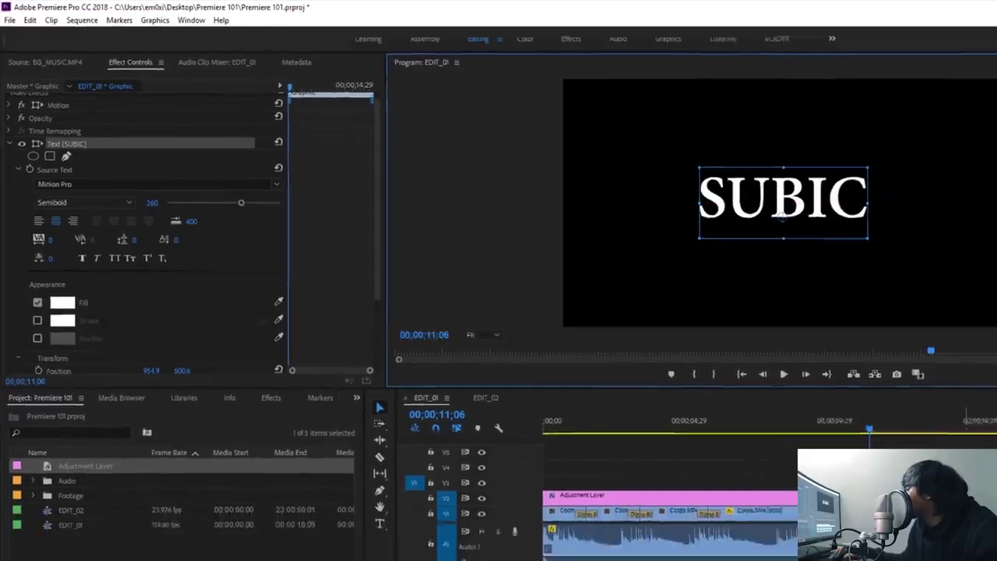
{"action": "left_click", "coordinate": [826, 405]}
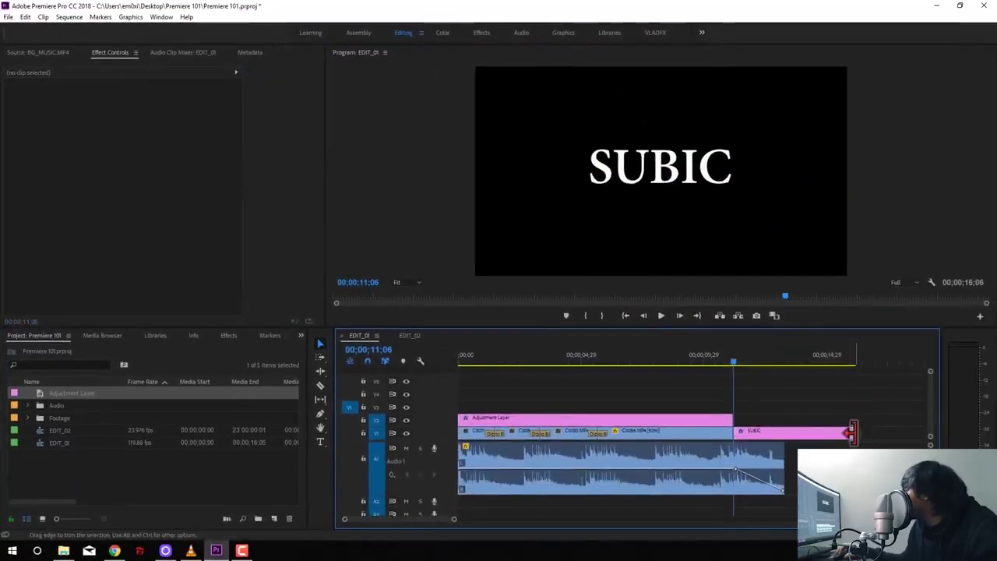
Trim the SUBIC clip to end with the music, then play EDIT_01 from the start.
{"action": "left_click_drag", "start_coordinate": [852, 432], "coordinate": [783, 435]}
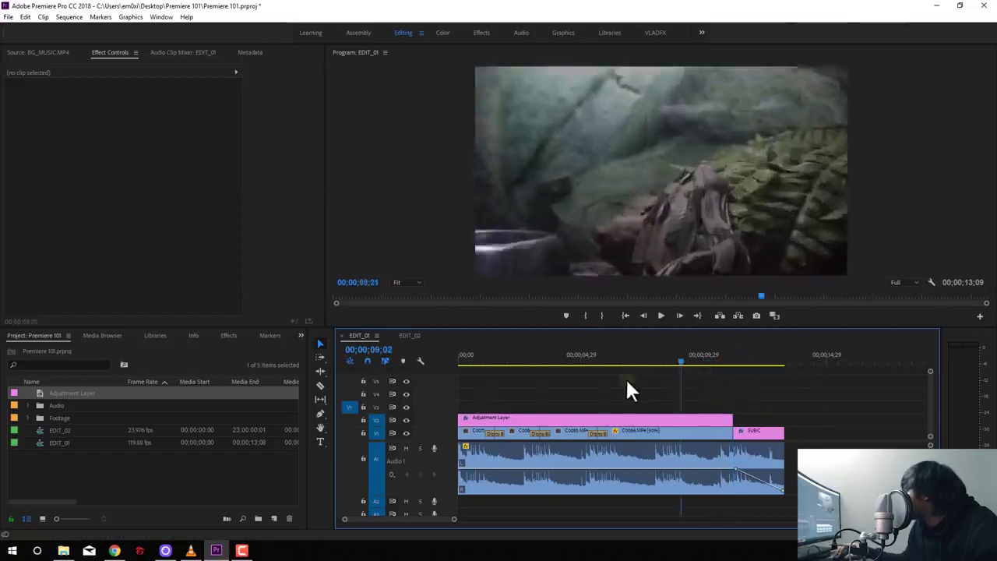
{"action": "left_click_drag", "start_coordinate": [733, 361], "coordinate": [372, 402]}
{"action": "key", "text": "space"}
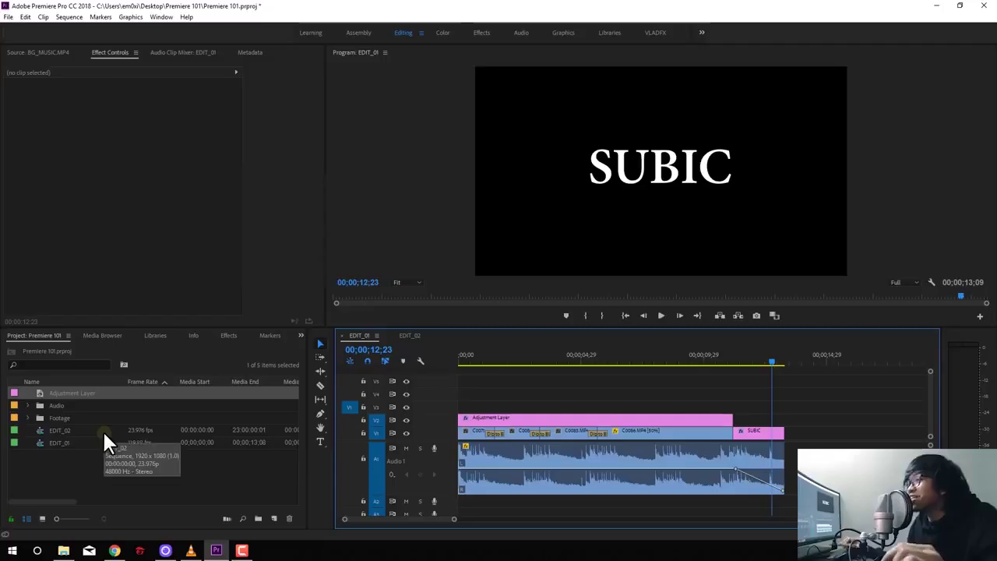
{"action": "left_click", "coordinate": [210, 466]}
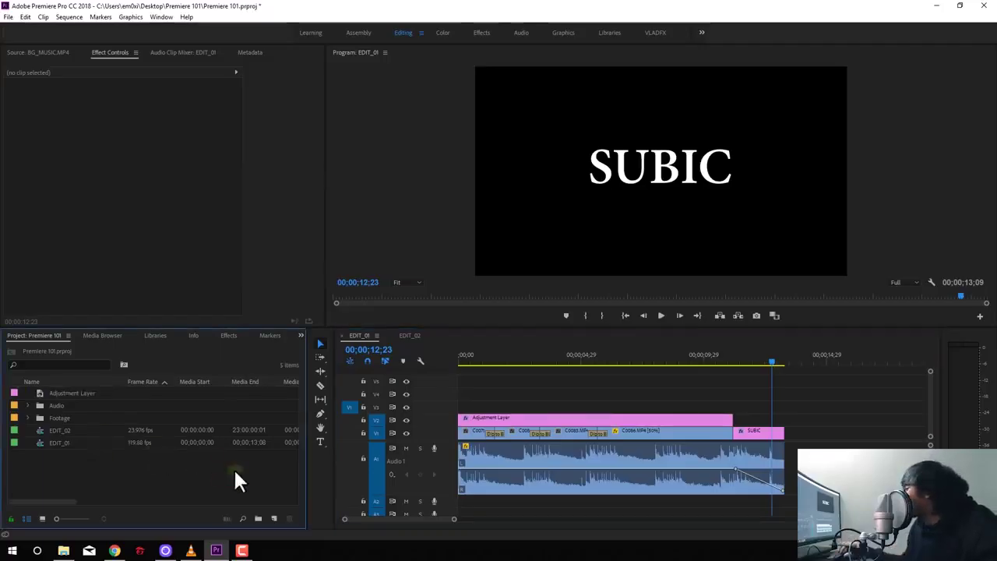
{"action": "left_click_drag", "start_coordinate": [455, 519], "coordinate": [491, 519]}
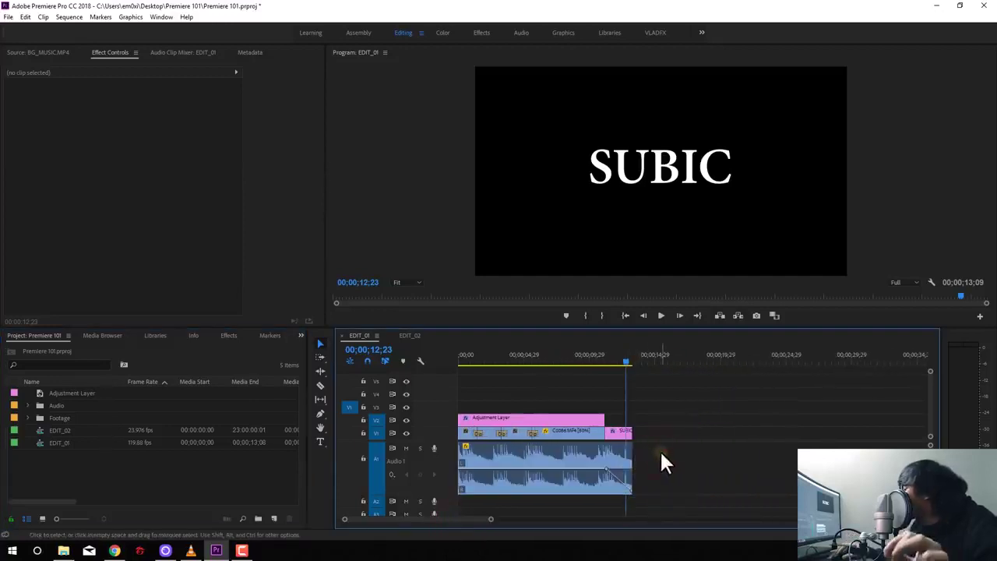
Open the Export Settings with format H.264 and the Match Source - High bitrate preset.
{"action": "left_click", "coordinate": [9, 16]}
{"action": "mouse_move", "coordinate": [173, 450]}
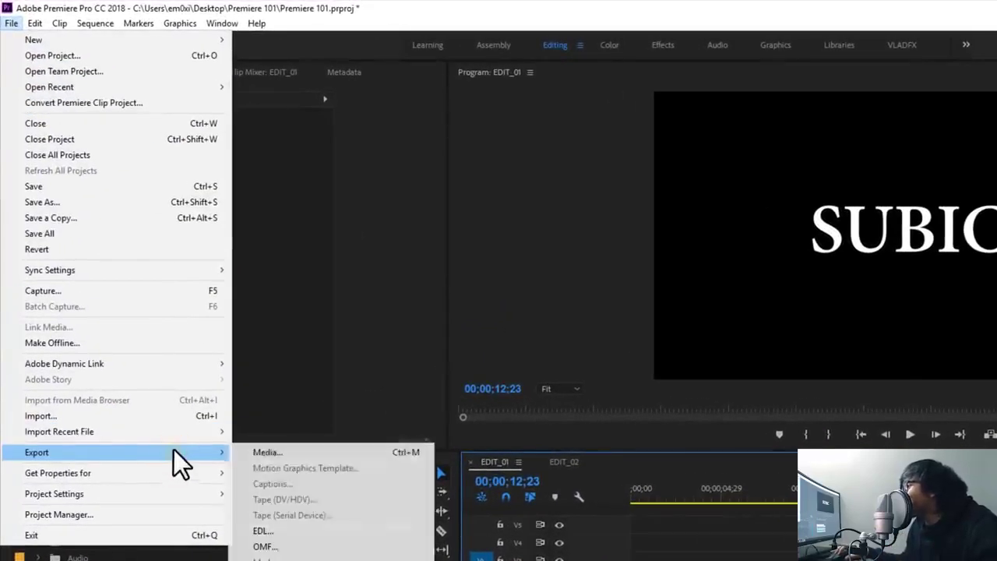
{"action": "left_click", "coordinate": [289, 451]}
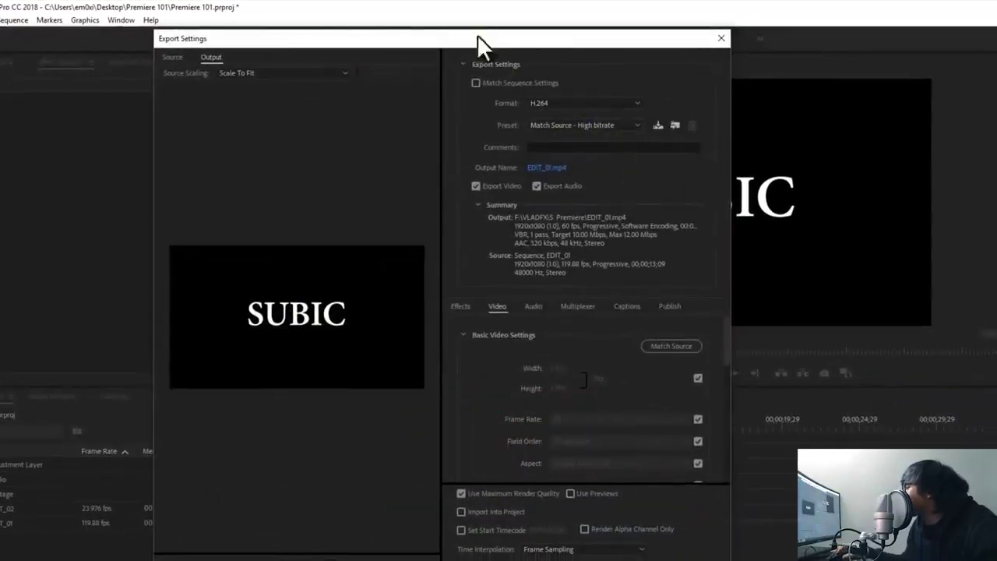
{"action": "mouse_move", "coordinate": [419, 37]}
{"action": "left_mouse_down"}
{"action": "mouse_move", "coordinate": [495, 39]}
{"action": "mouse_move", "coordinate": [472, 77]}
{"action": "left_mouse_up"}
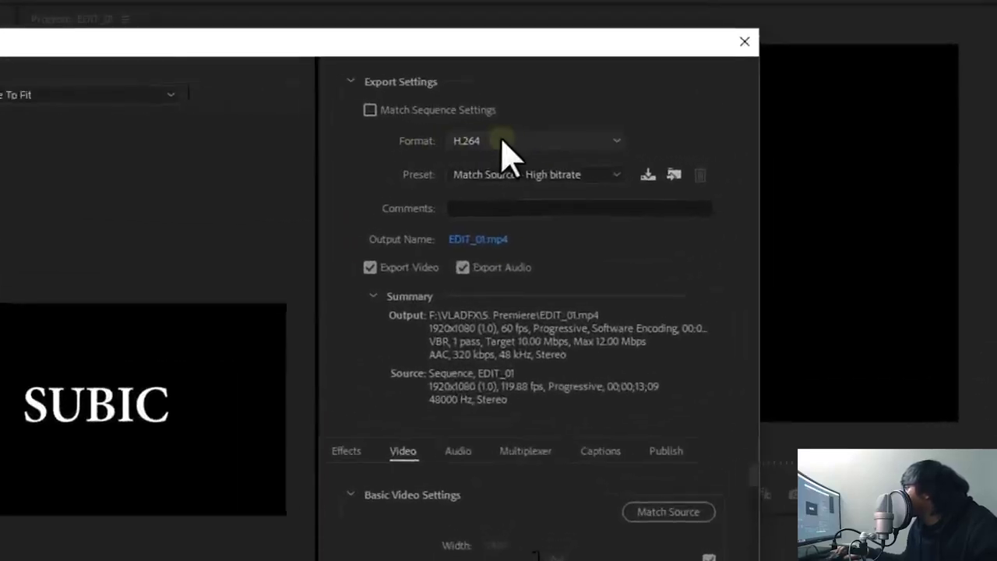
{"action": "left_click", "coordinate": [505, 148]}
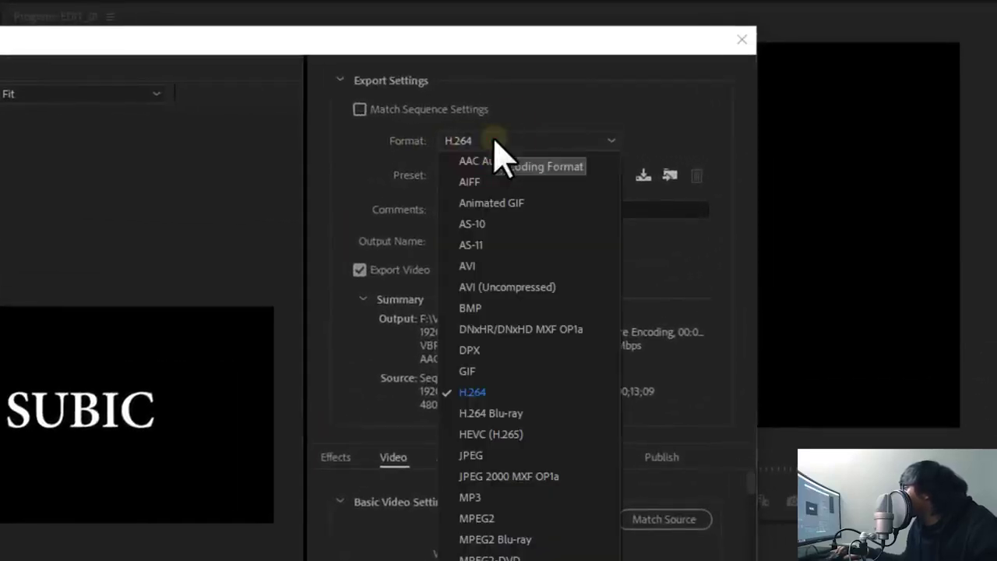
{"action": "left_click", "coordinate": [476, 396]}
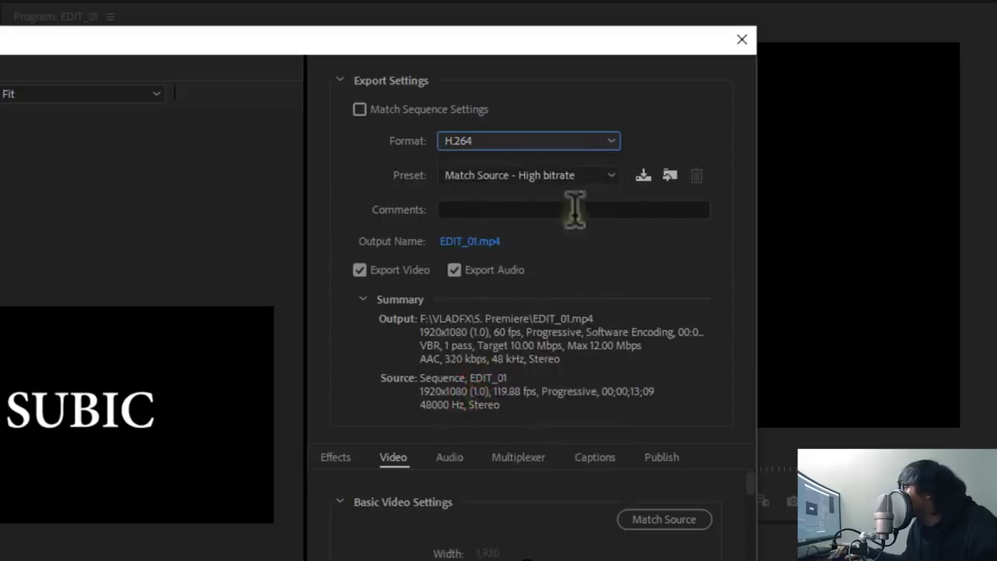
{"action": "left_click", "coordinate": [492, 177]}
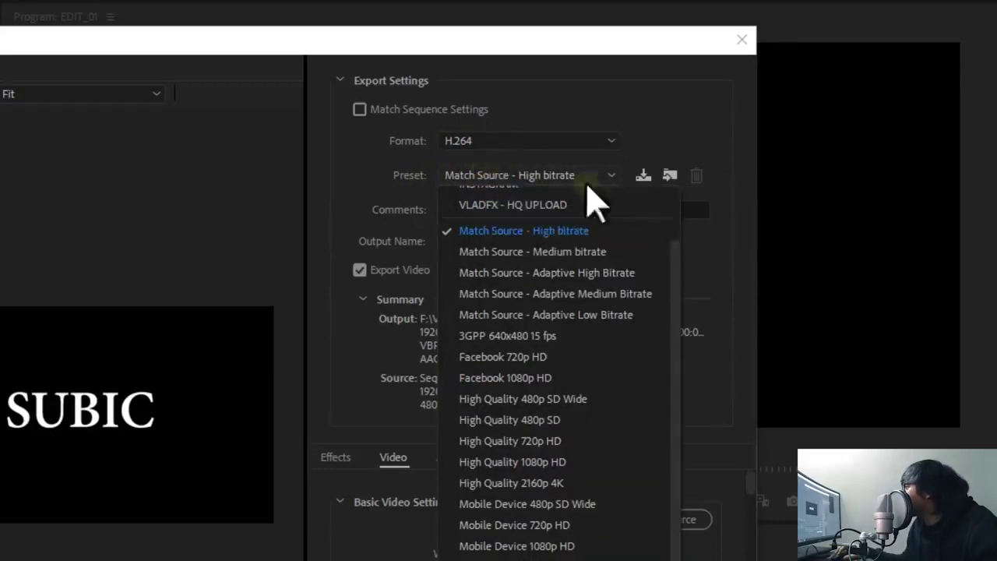
{"action": "left_click", "coordinate": [553, 233]}
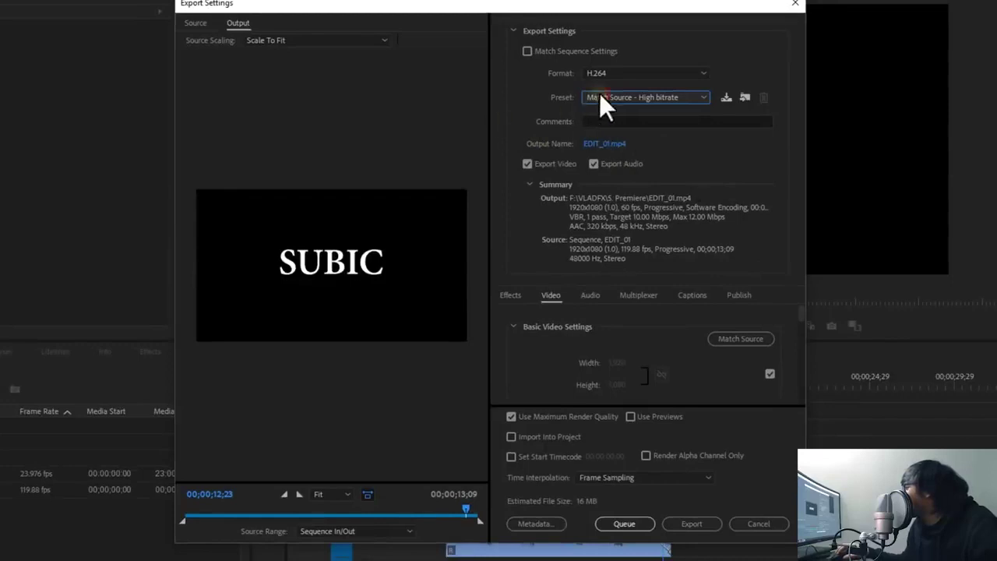
{"action": "left_click", "coordinate": [600, 96]}
Save the output as EDIT_01.mp4 in Desktop > Premiere 101 and start the export.
{"action": "left_click", "coordinate": [673, 134]}
{"action": "left_click", "coordinate": [605, 144]}
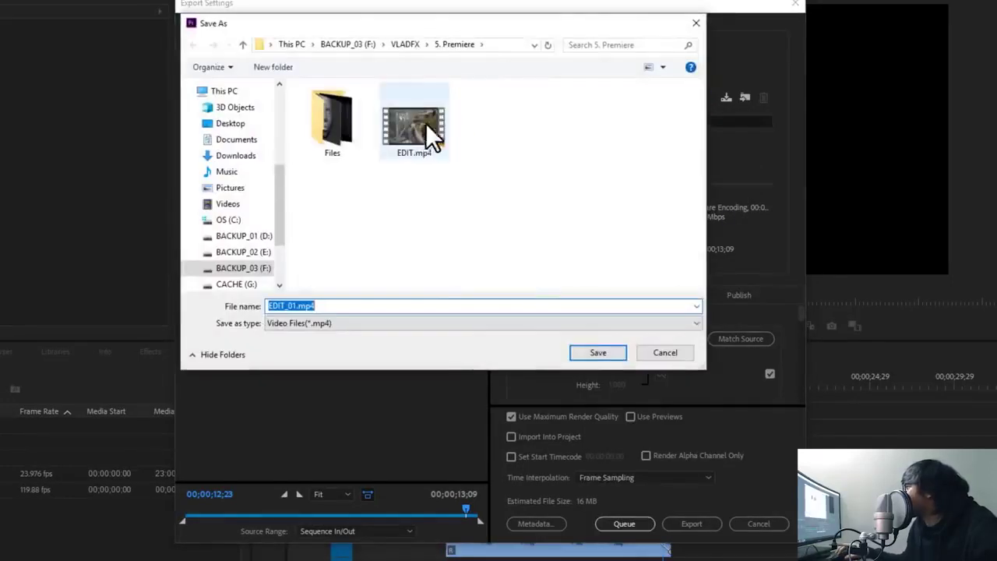
{"action": "left_click", "coordinate": [230, 123]}
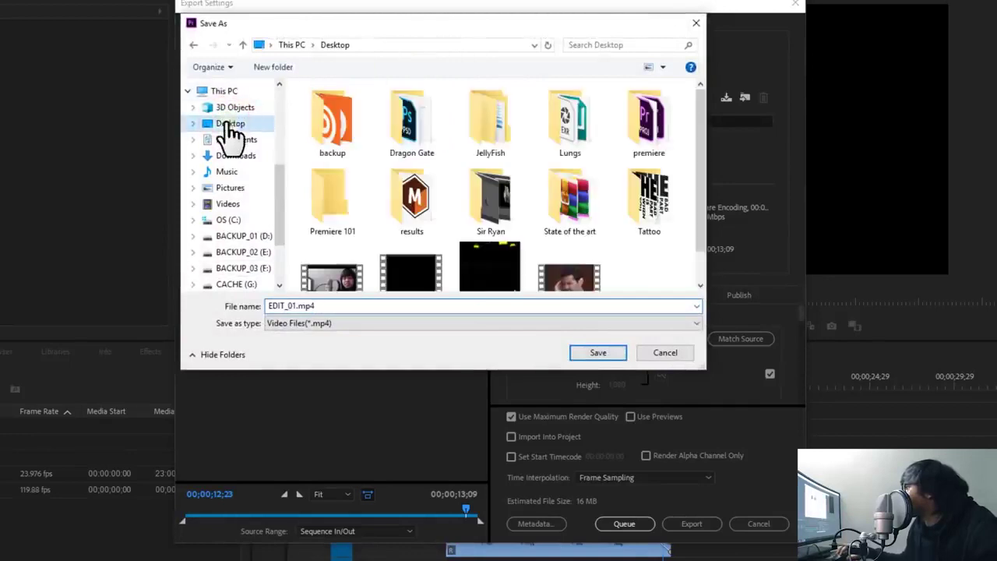
{"action": "left_click_drag", "start_coordinate": [703, 205], "coordinate": [708, 196]}
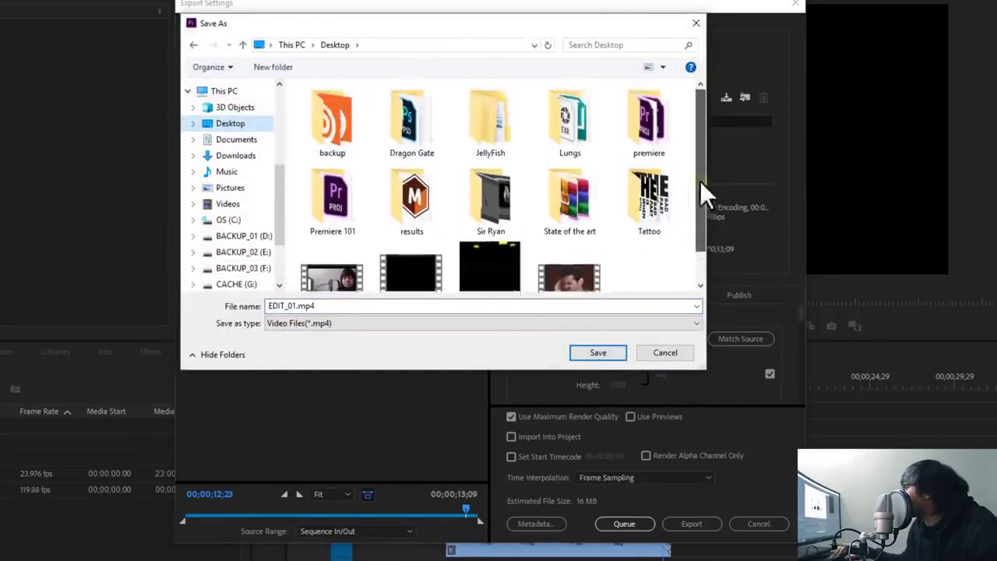
{"action": "double_click", "coordinate": [351, 221]}
{"action": "left_click_drag", "start_coordinate": [372, 307], "coordinate": [305, 306]}
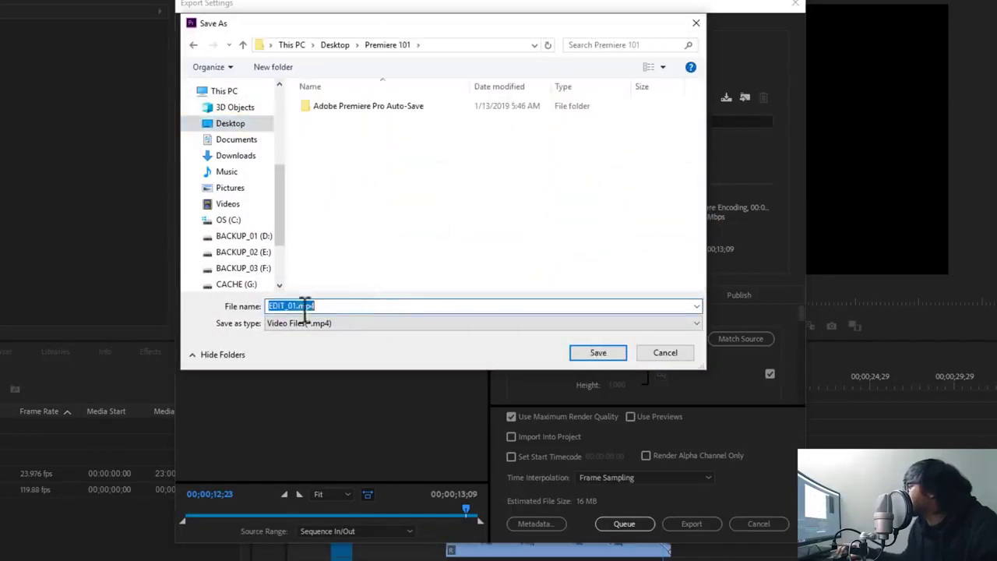
{"action": "left_click", "coordinate": [597, 354]}
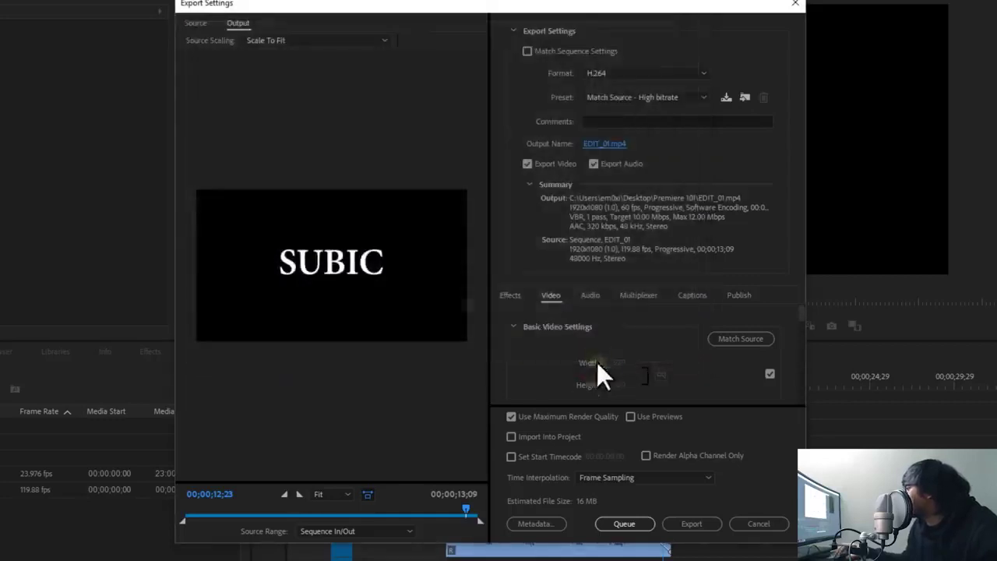
{"action": "left_click", "coordinate": [692, 523]}
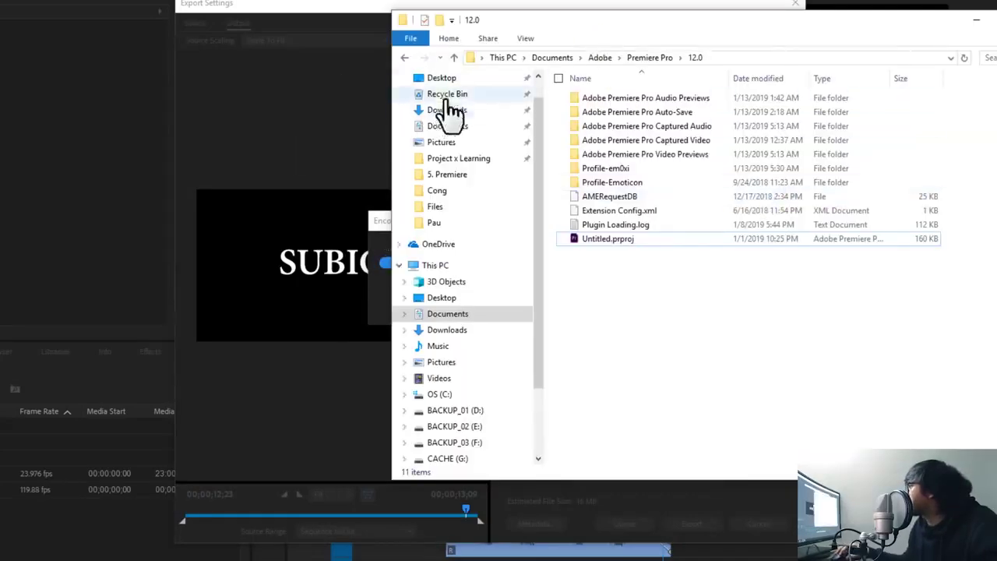
Find EDIT_01.mp4 in the Desktop's Premiere 101 folder, shown as large icons.
{"action": "left_click", "coordinate": [442, 78]}
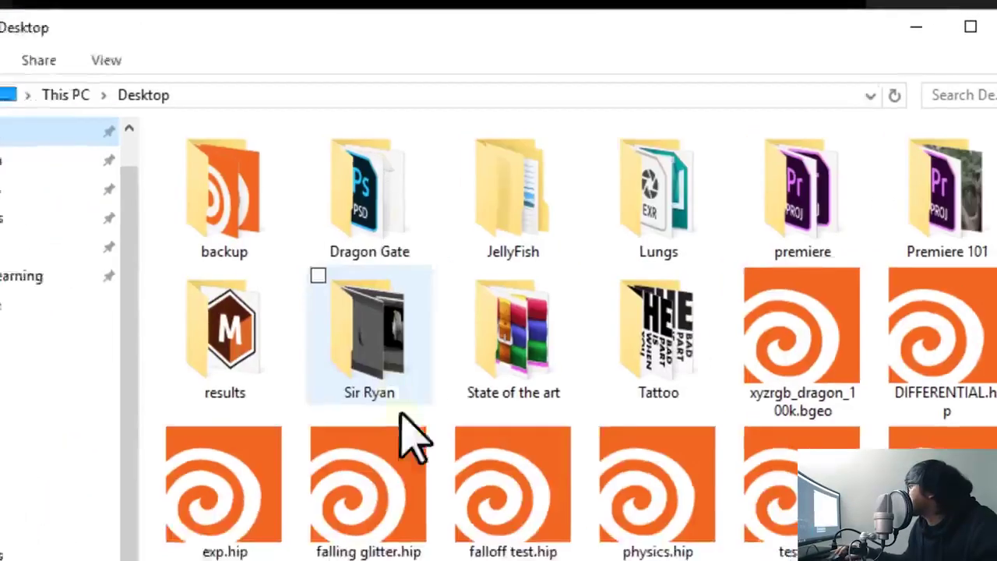
{"action": "double_click", "coordinate": [917, 223]}
{"action": "left_click", "coordinate": [238, 226]}
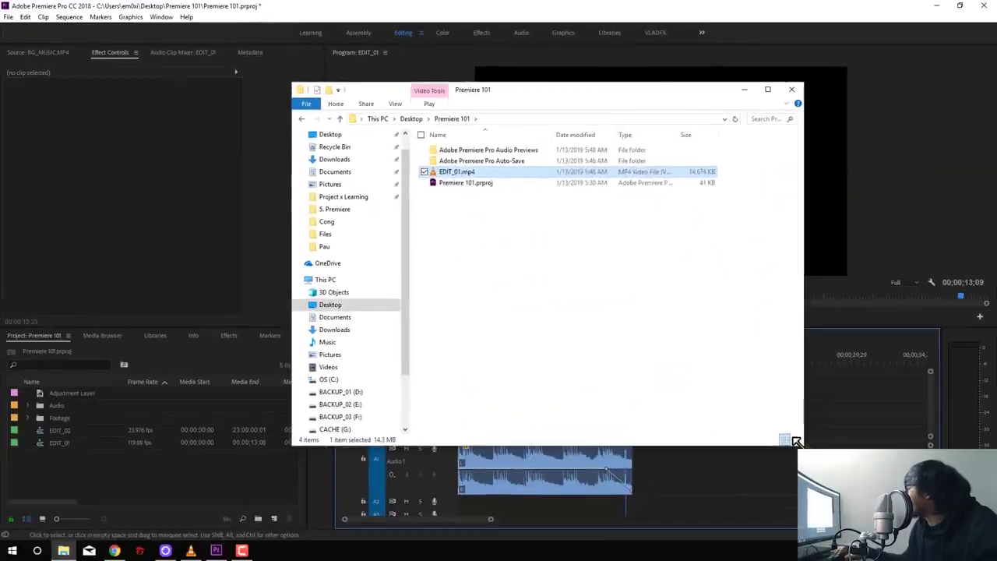
{"action": "left_click", "coordinate": [796, 440]}
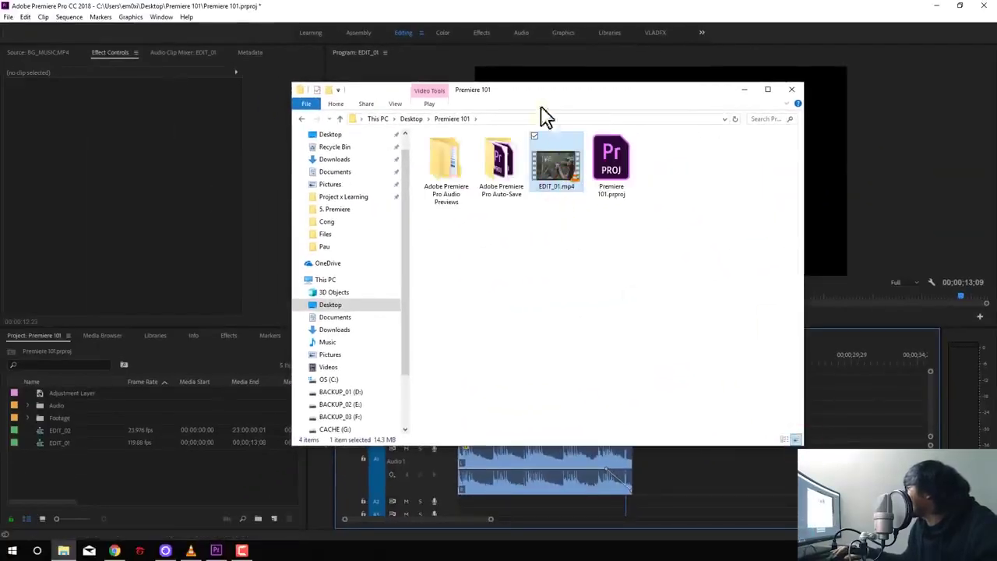
{"action": "mouse_move", "coordinate": [518, 84]}
{"action": "left_mouse_down"}
{"action": "mouse_move", "coordinate": [526, 212]}
{"action": "mouse_move", "coordinate": [518, 189]}
{"action": "left_mouse_up"}
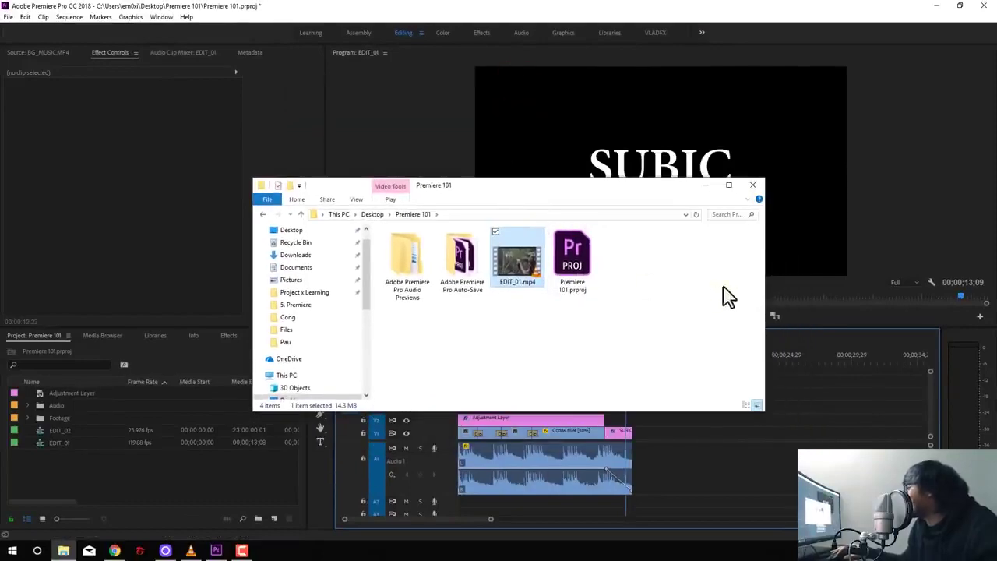